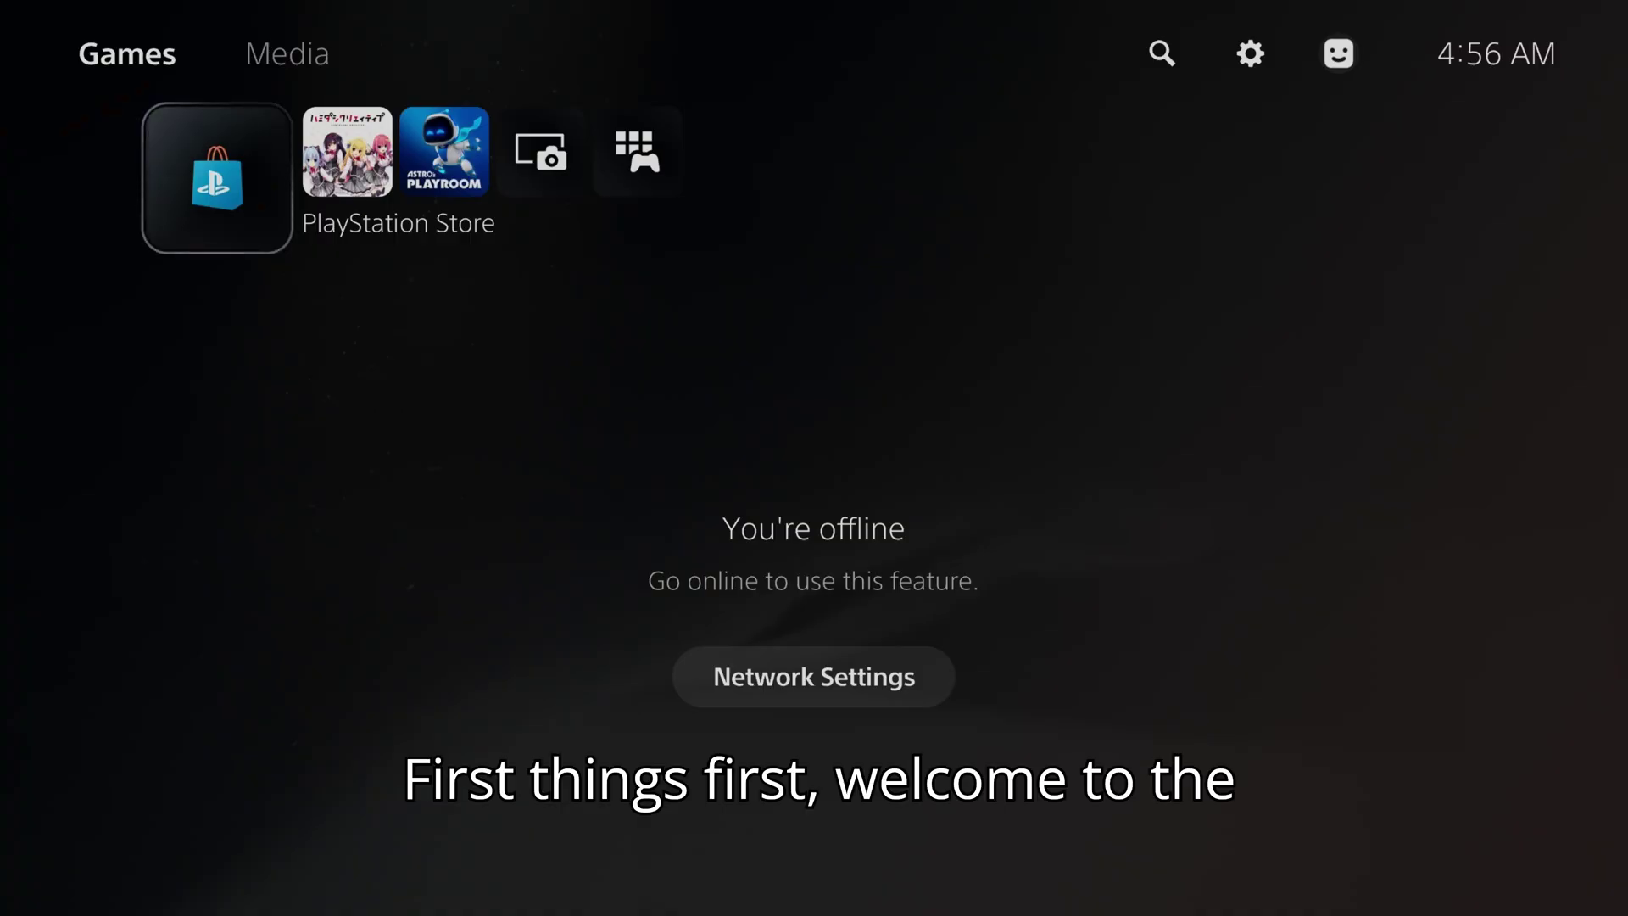
- Open the console settings and check the Network connection status to verify the PS5 is offline
{"action": "key", "text": "Up"}
{"action": "key", "text": "Right"}
{"action": "key", "text": "Right"}
{"action": "key", "text": "Right"}
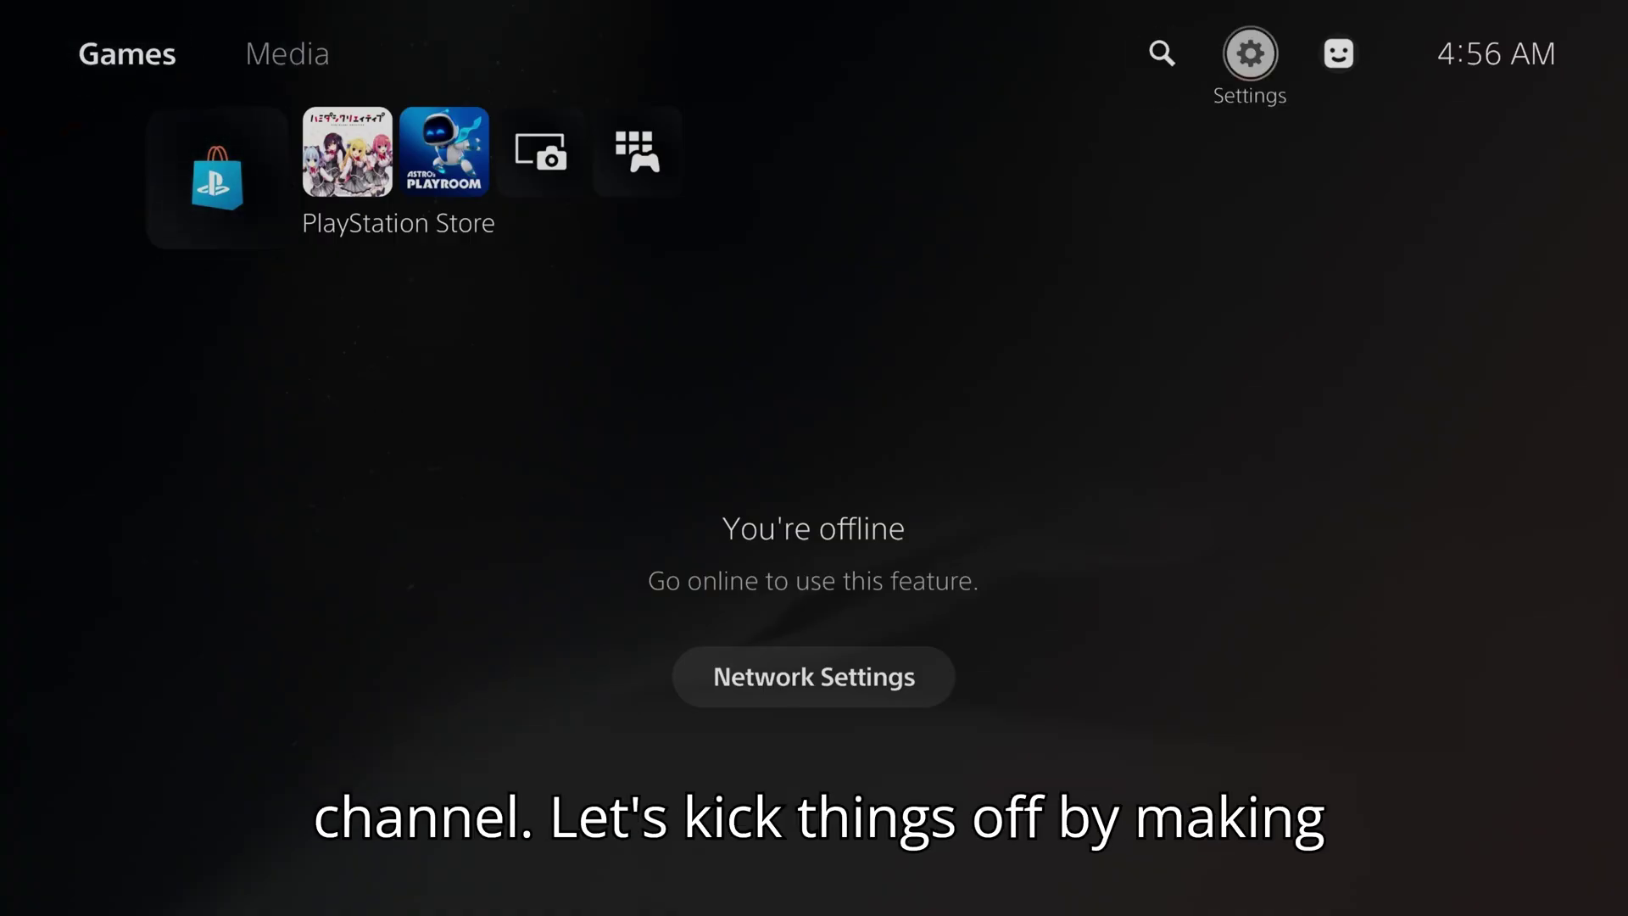
{"action": "key", "text": "Return"}
{"action": "key", "text": "Return"}
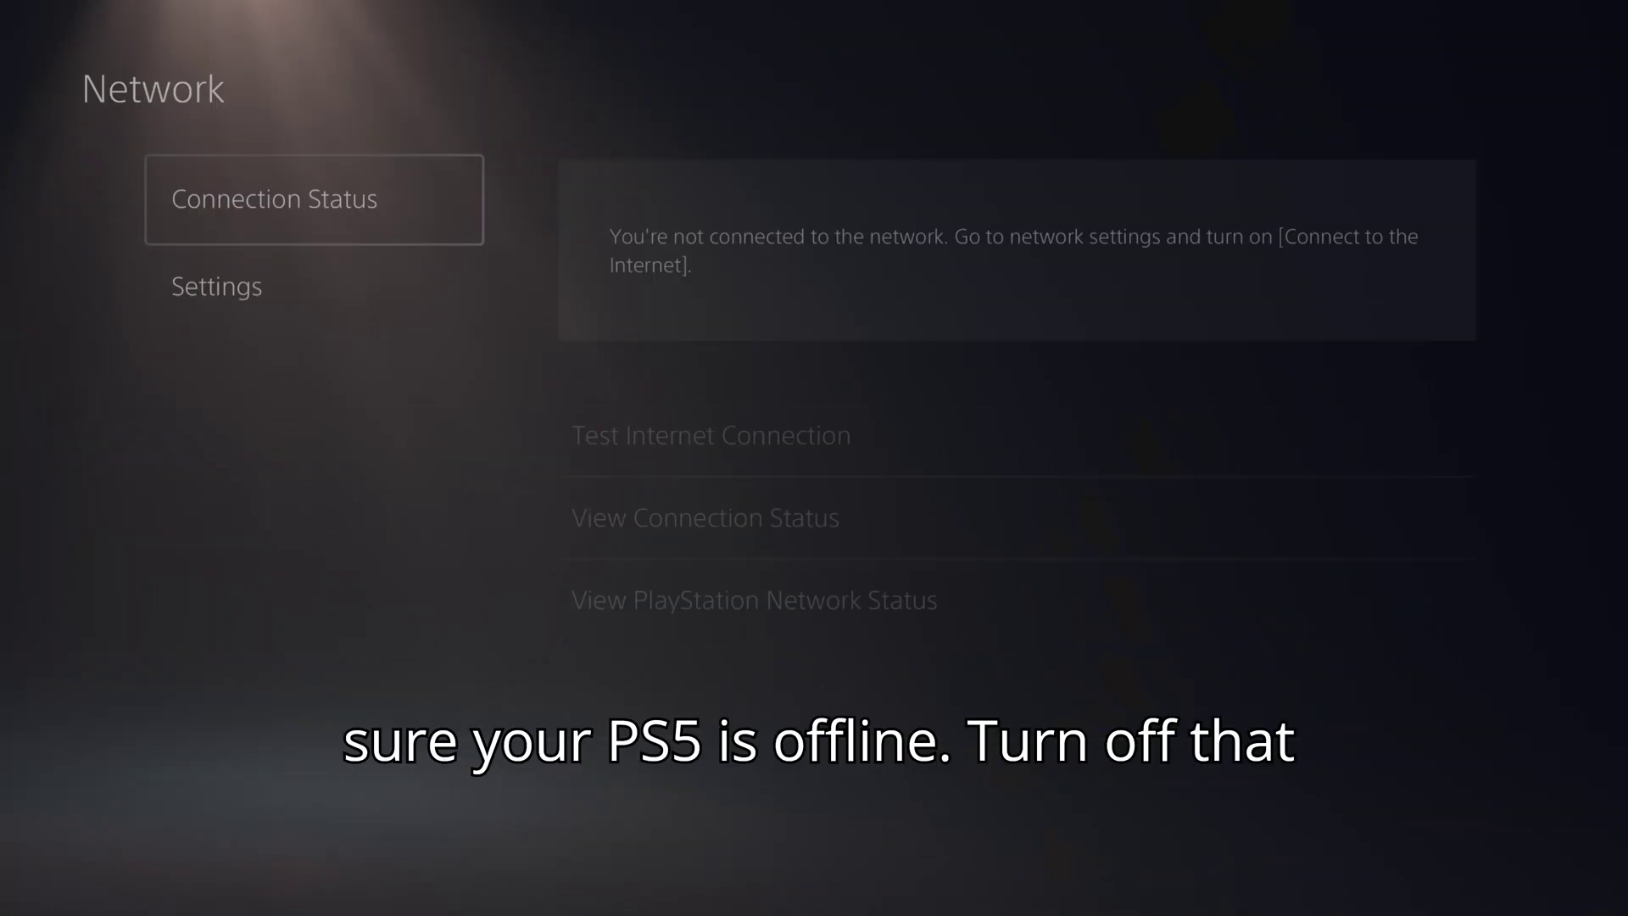
{"action": "key", "text": "Down"}
{"action": "key", "text": "Escape"}
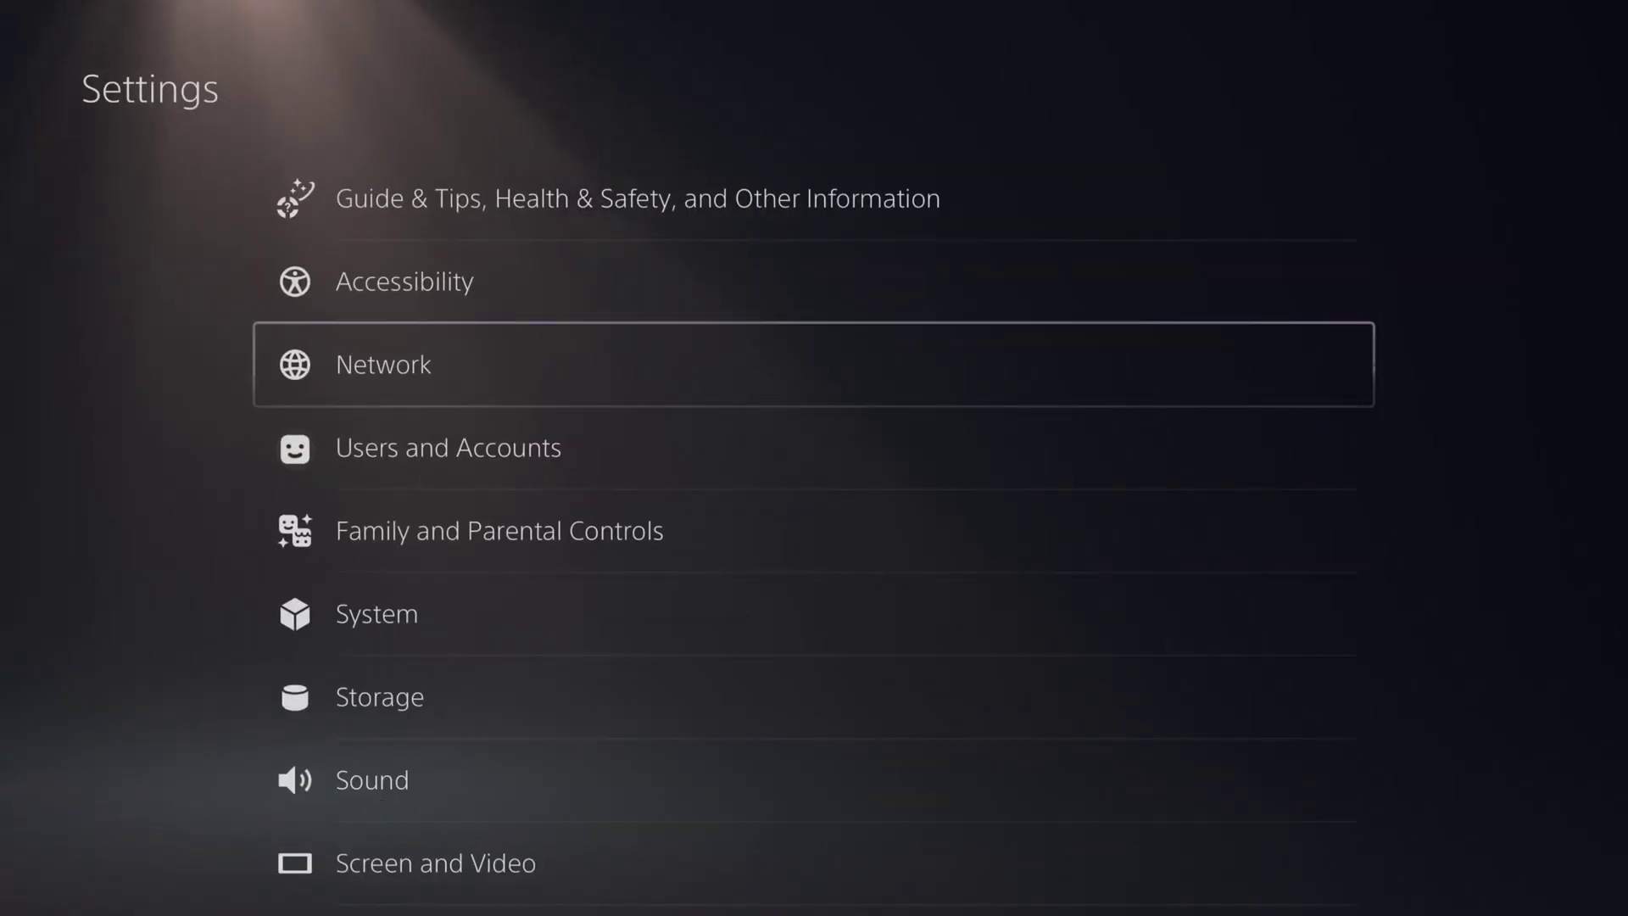
- Enter the System settings and locate System Software Update and Settings under System Software
{"action": "key", "text": "Down"}
{"action": "key", "text": "Down"}
{"action": "key", "text": "Down"}
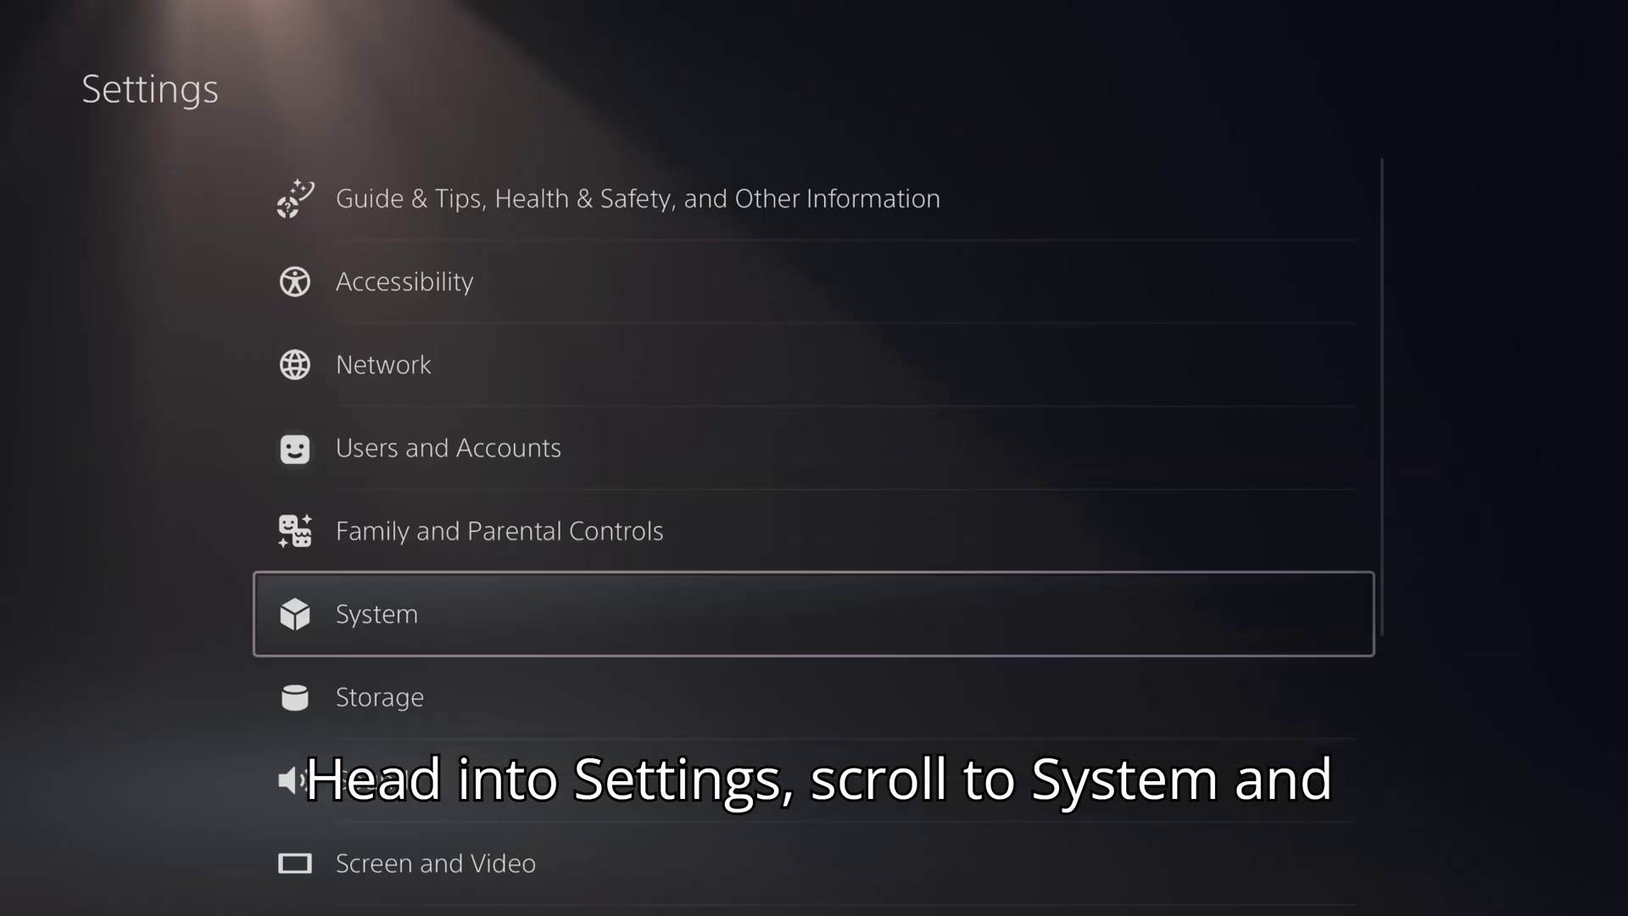
{"action": "key", "text": "Return"}
{"action": "key", "text": "Down"}
{"action": "key", "text": "Down"}
{"action": "key", "text": "Down"}
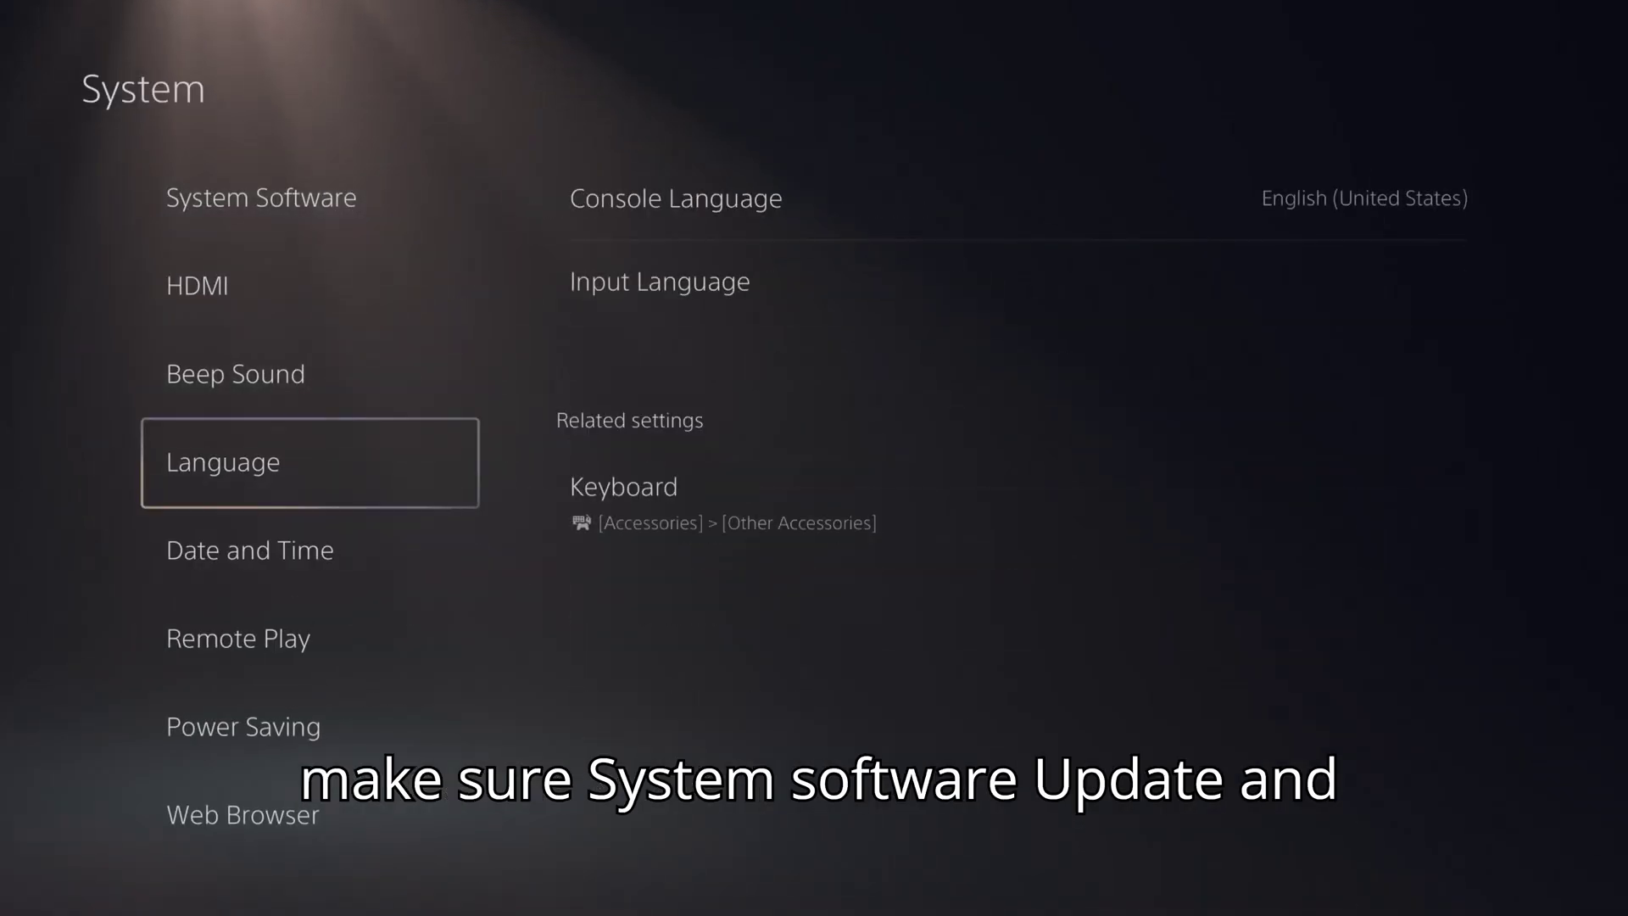
{"action": "key", "text": "Up"}
{"action": "key", "text": "Up"}
{"action": "key", "text": "Up"}
{"action": "key", "text": "Right"}
{"action": "key", "text": "Down"}
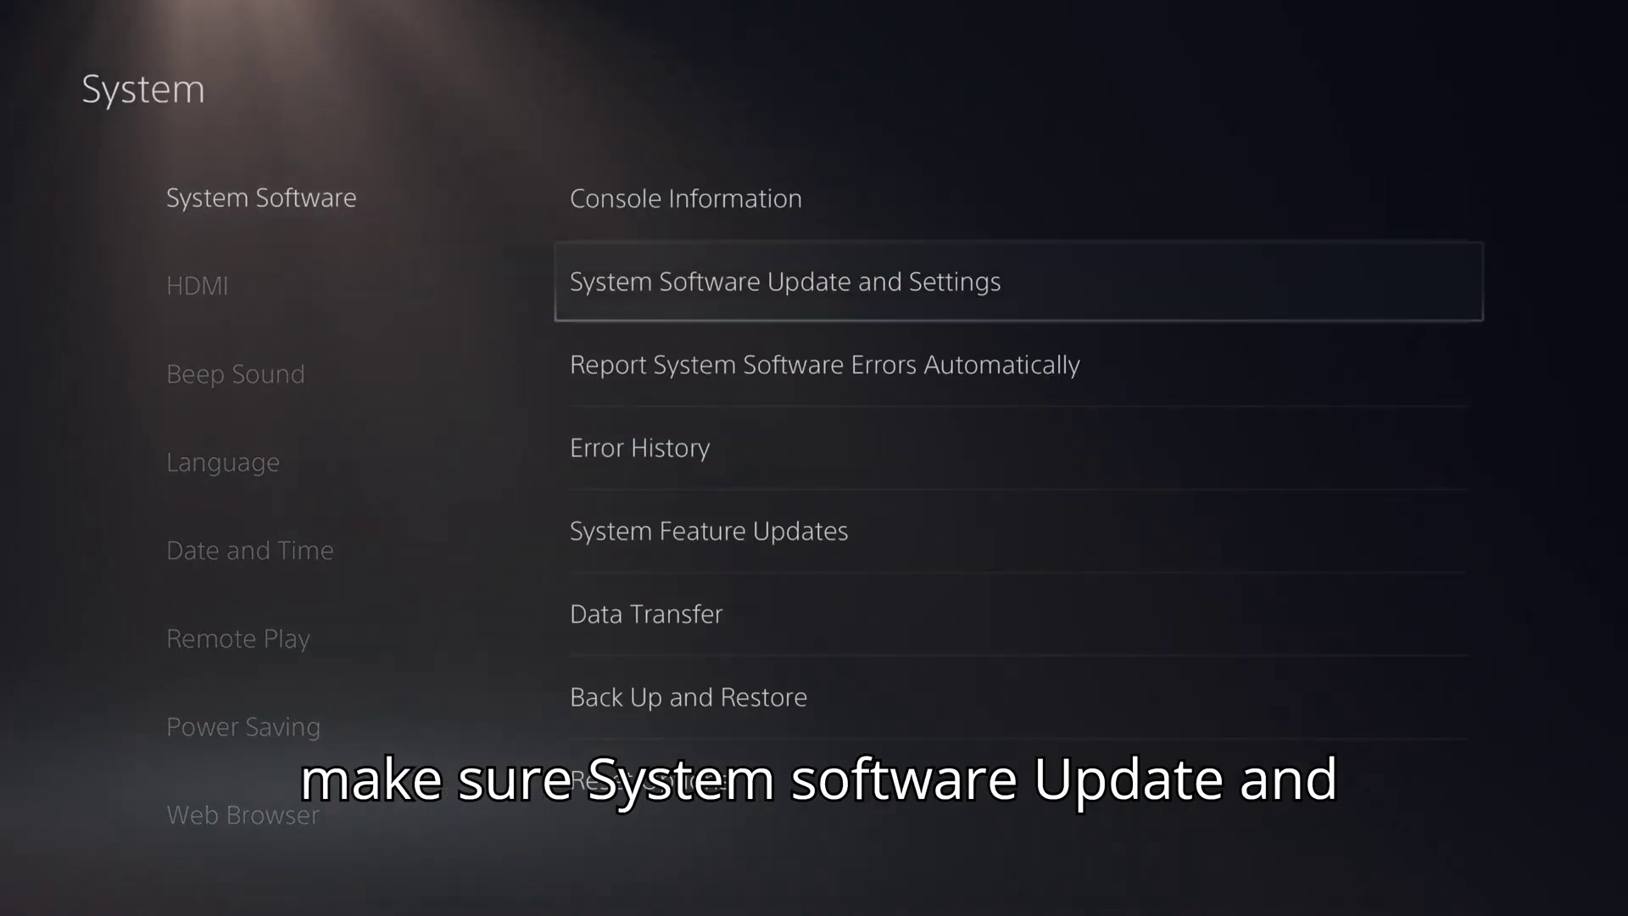
- Check that Download Update Files Automatically and Install Update Files Automatically are off for the system software
{"action": "key", "text": "Return"}
{"action": "key", "text": "Down"}
{"action": "key", "text": "Down"}
{"action": "key", "text": "Up"}
{"action": "key", "text": "Up"}
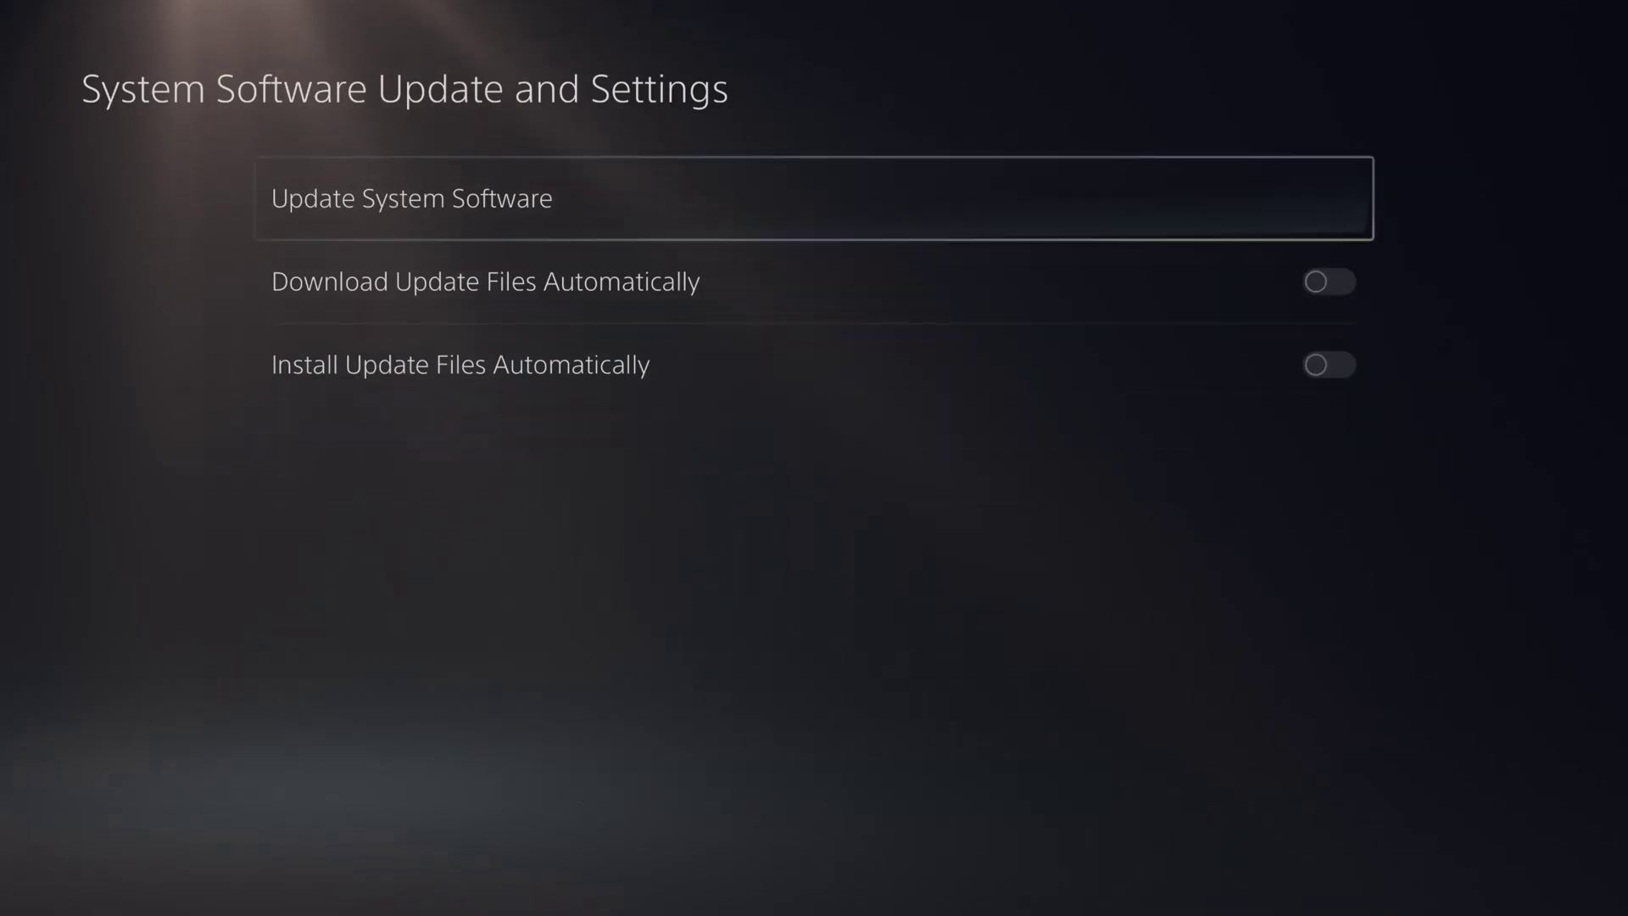
{"action": "key", "text": "Down"}
{"action": "key", "text": "Down"}
{"action": "key", "text": "Escape"}
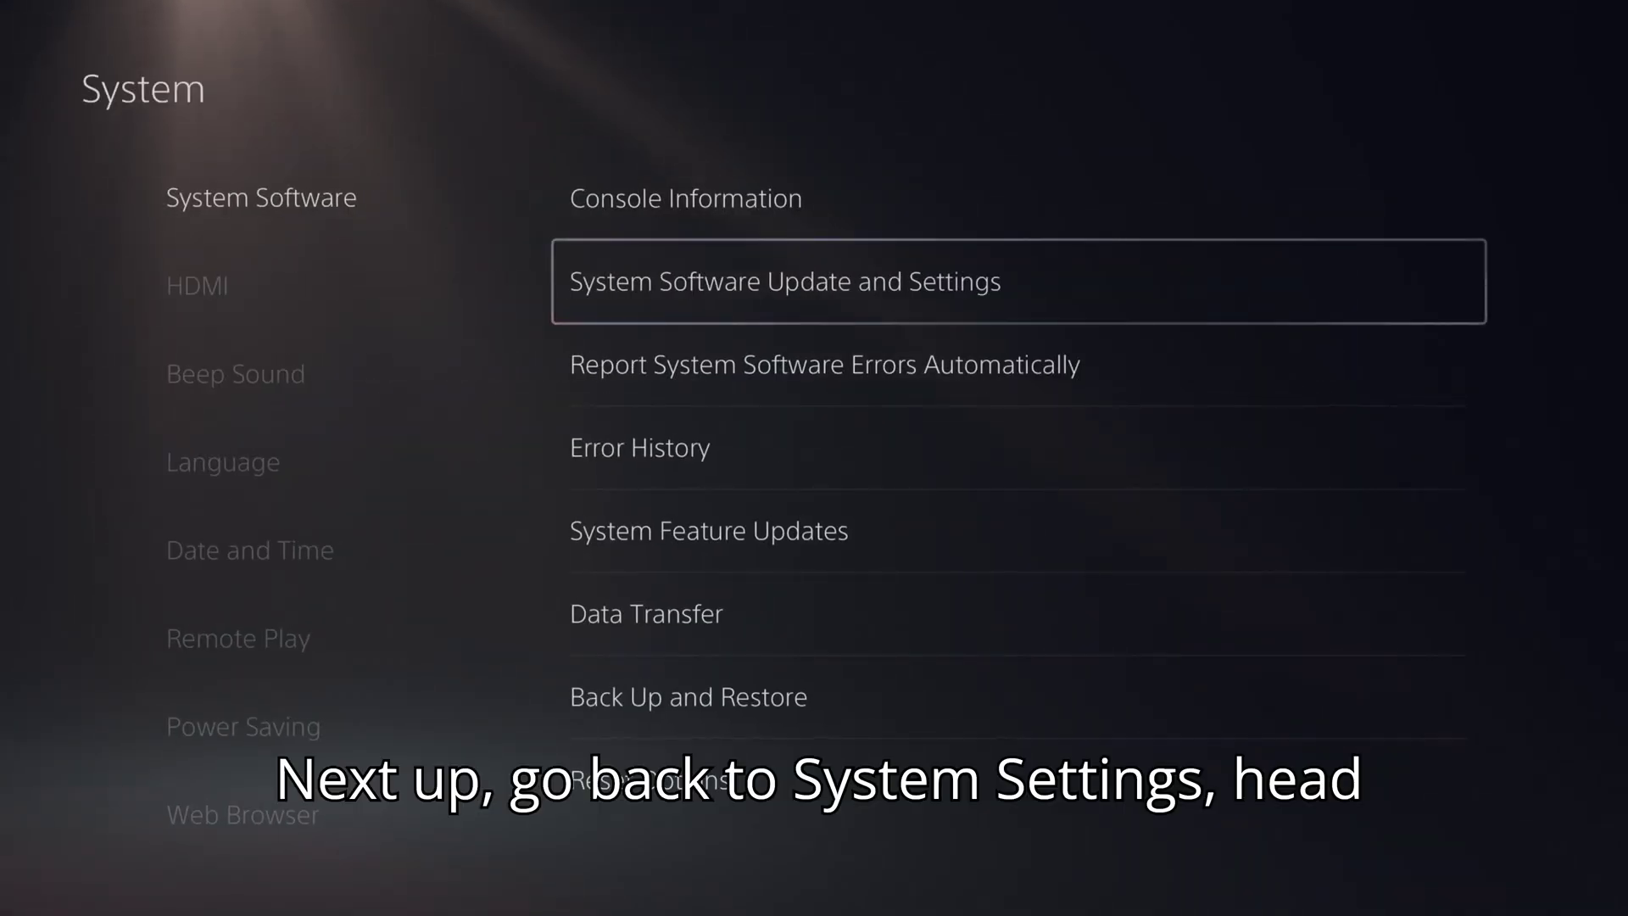
- Go to the Power Saving settings and locate Features Available in Rest Mode
{"action": "key", "text": "Down"}
{"action": "key", "text": "Down"}
{"action": "key", "text": "Left"}
{"action": "key", "text": "Down"}
{"action": "key", "text": "Down"}
{"action": "key", "text": "Down"}
{"action": "key", "text": "Down"}
{"action": "key", "text": "Down"}
{"action": "key", "text": "Down"}
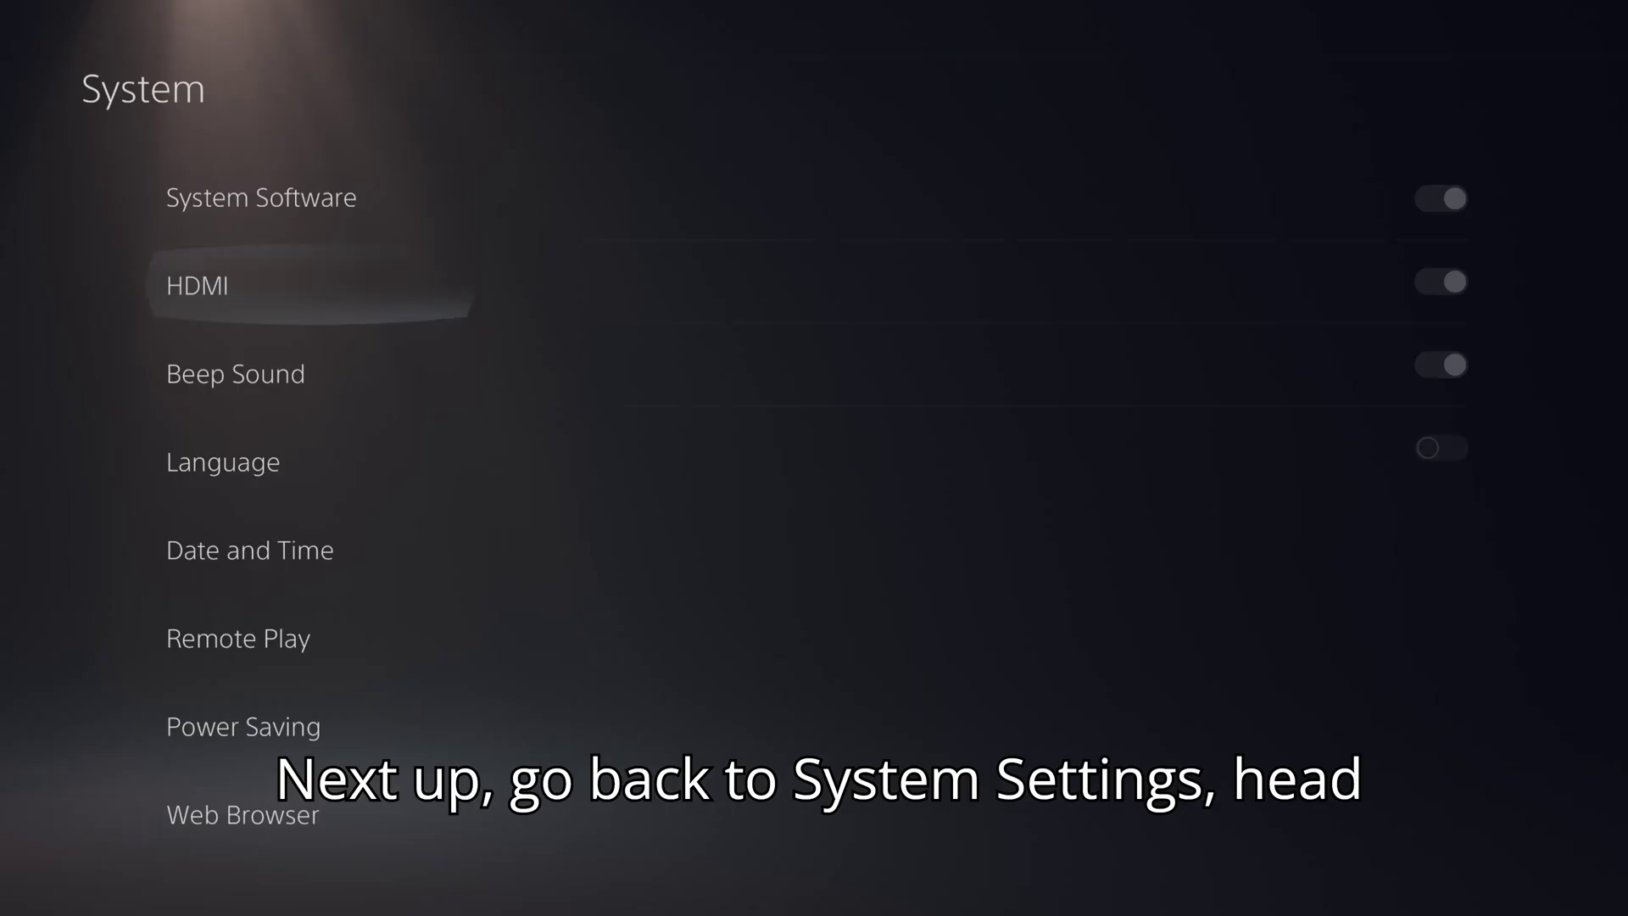
{"action": "key", "text": "Right"}
{"action": "key", "text": "Down"}
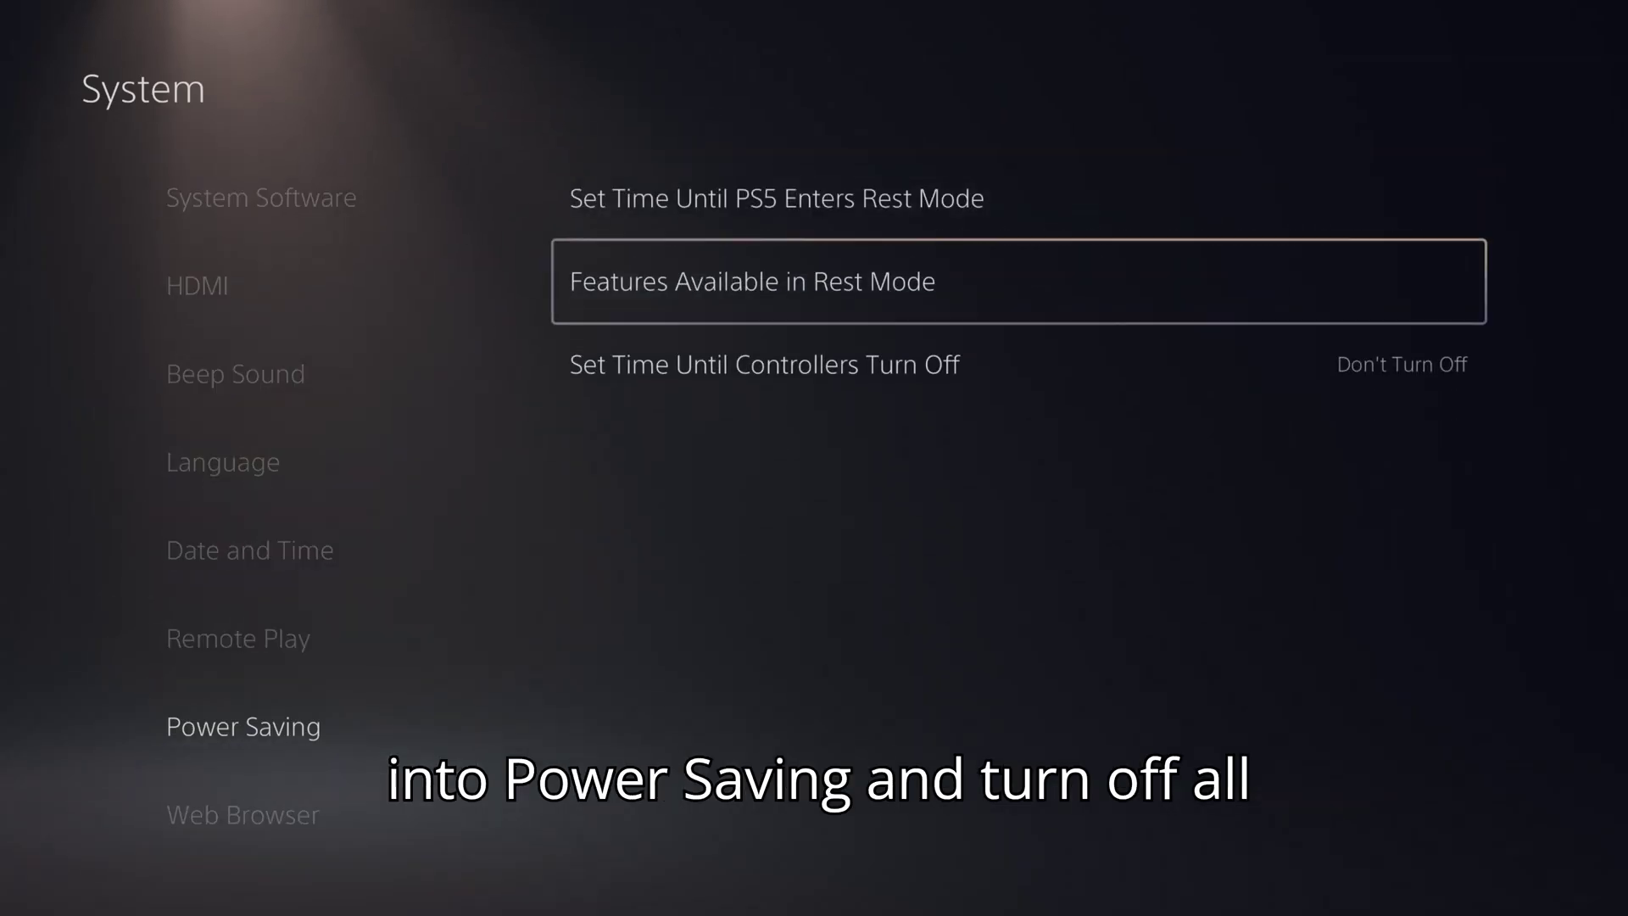
- Check that USB port power, Stay Connected to the Internet and turning on from network are off for rest mode
{"action": "key", "text": "Return"}
{"action": "key", "text": "Down"}
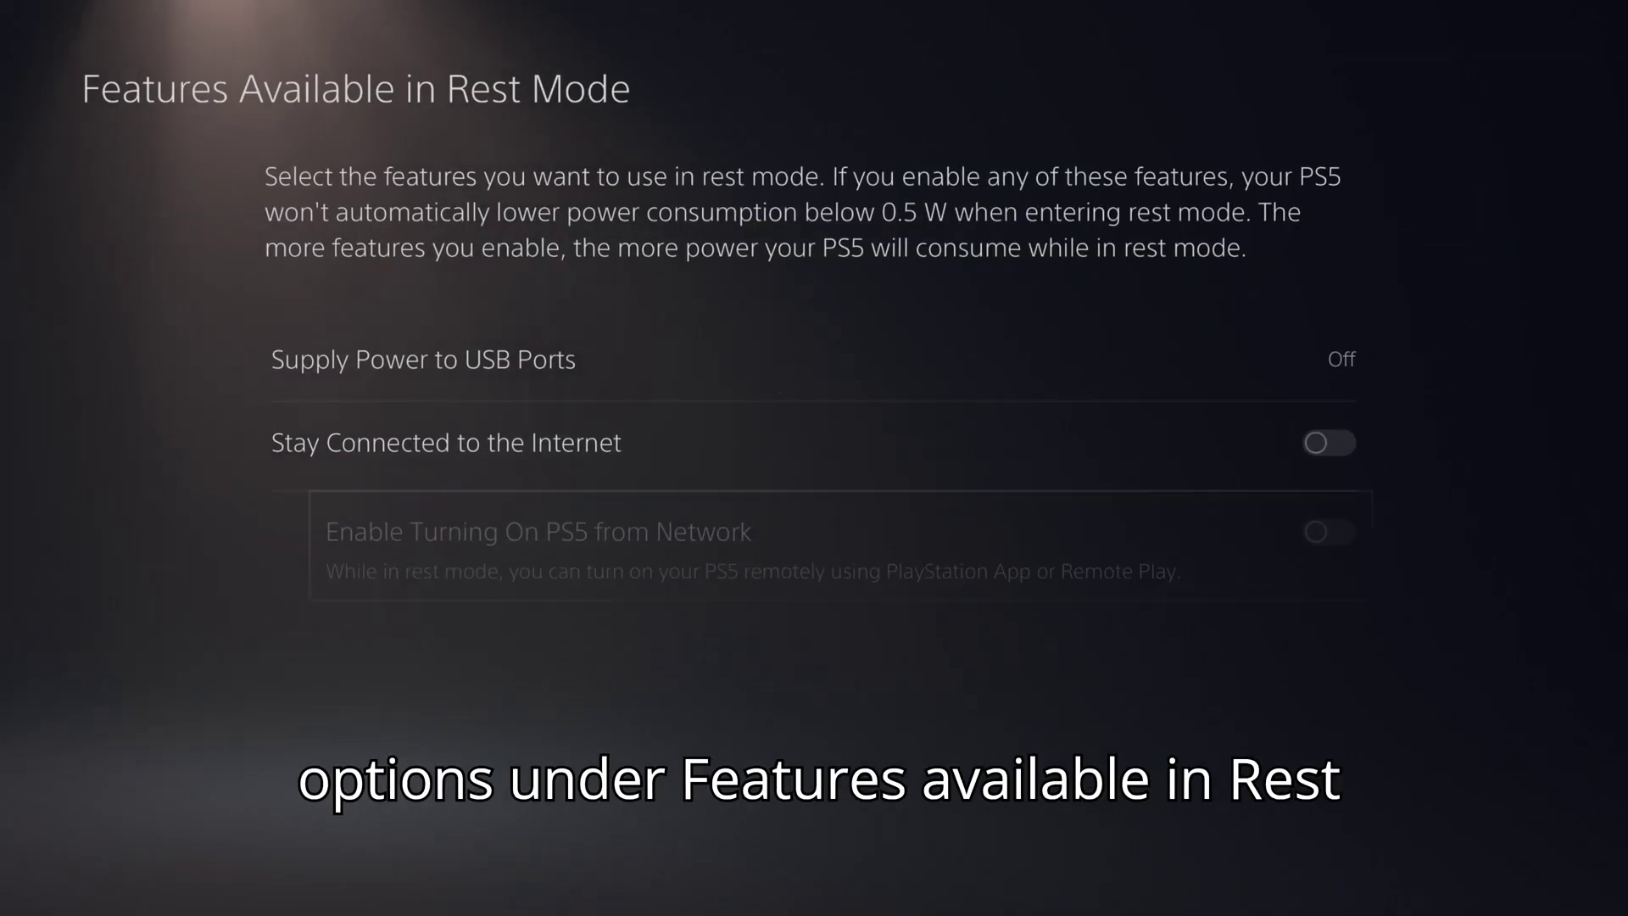
{"action": "key", "text": "Down"}
{"action": "key", "text": "Up"}
{"action": "key", "text": "Up"}
{"action": "key", "text": "Return"}
{"action": "key", "text": "Escape"}
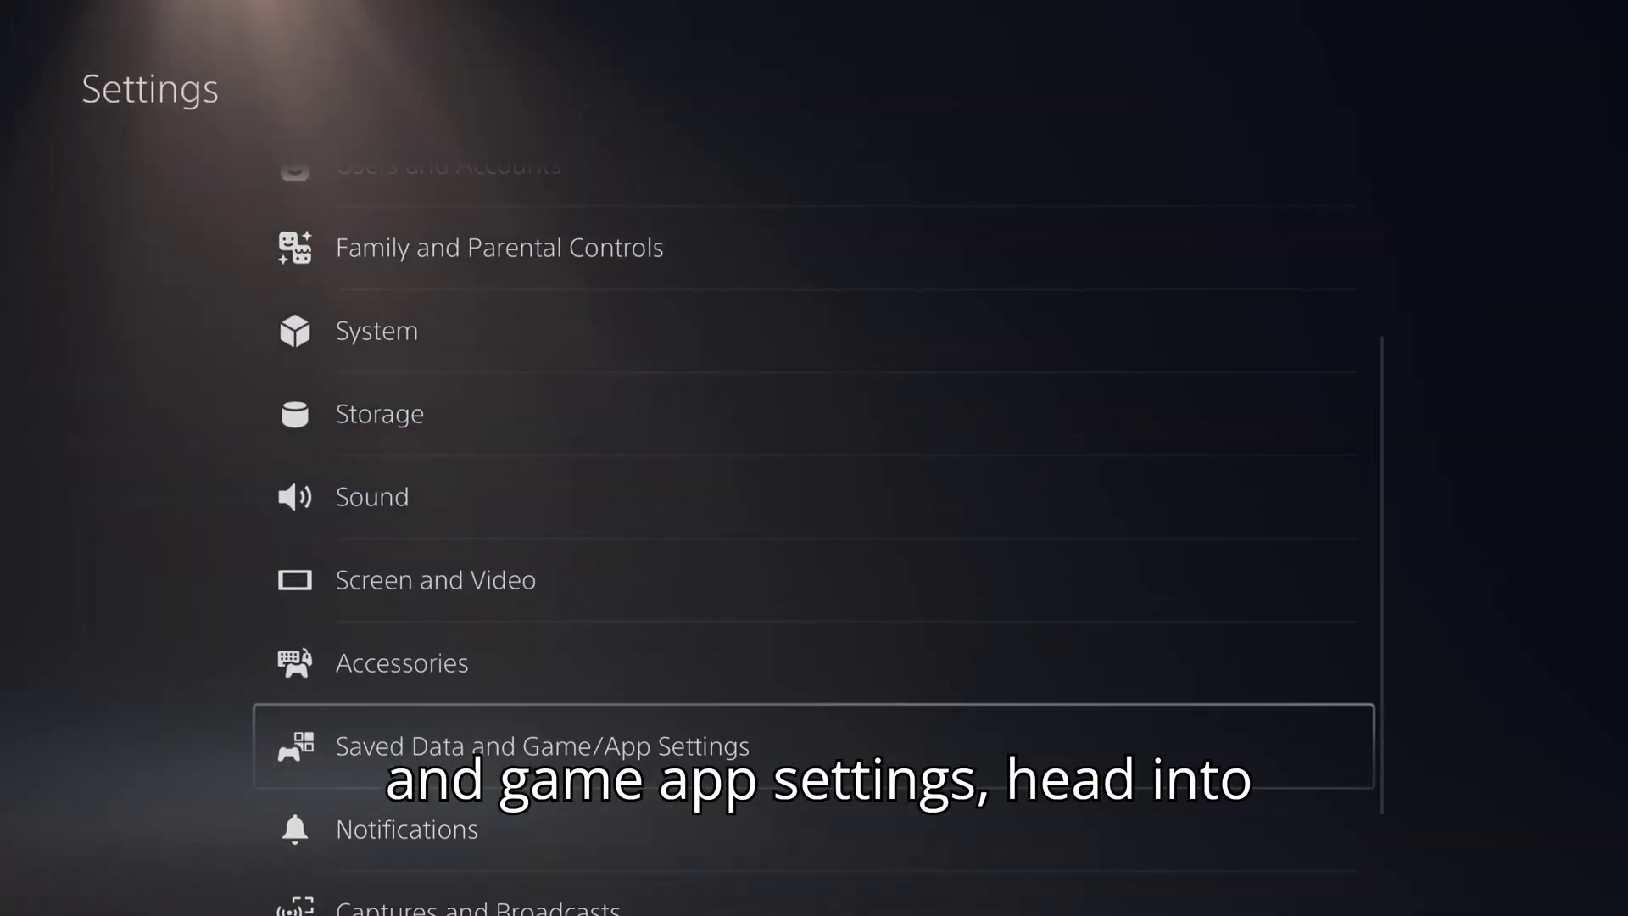
- Check that Auto-Download and Auto-Install in Rest Mode are off under Automatic Updates for games and apps, and return to the home screen
{"action": "key", "text": "Return"}
{"action": "key", "text": "Down"}
{"action": "key", "text": "Down"}
{"action": "key", "text": "Down"}
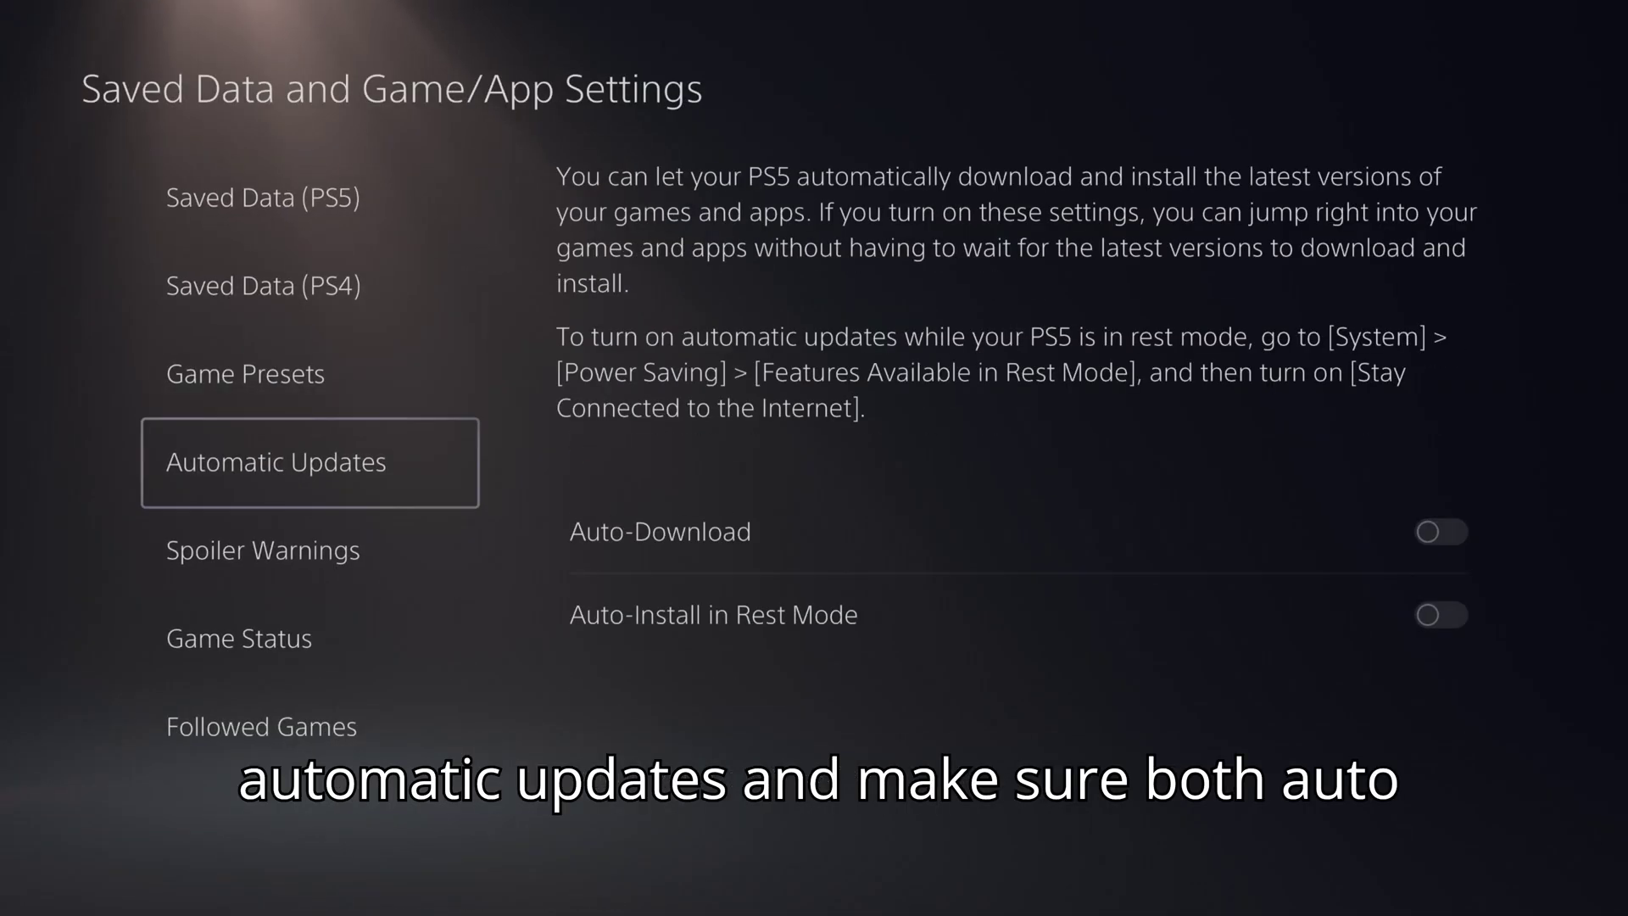
{"action": "key", "text": "Right"}
{"action": "key", "text": "Down"}
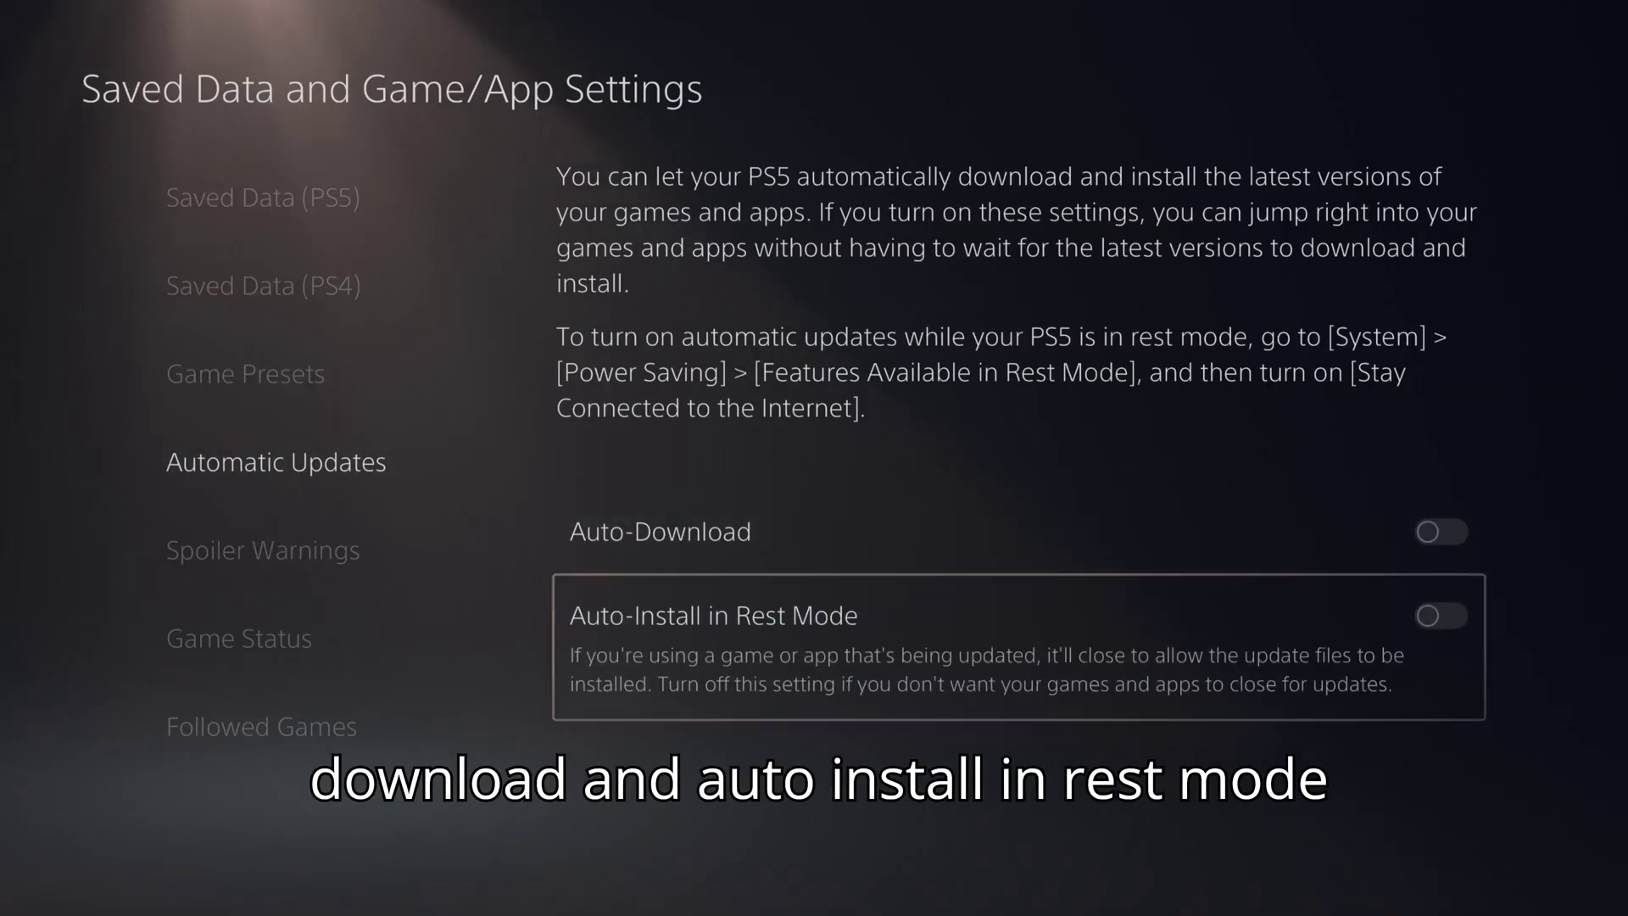
{"action": "key", "text": "Up"}
{"action": "key", "text": "Left"}
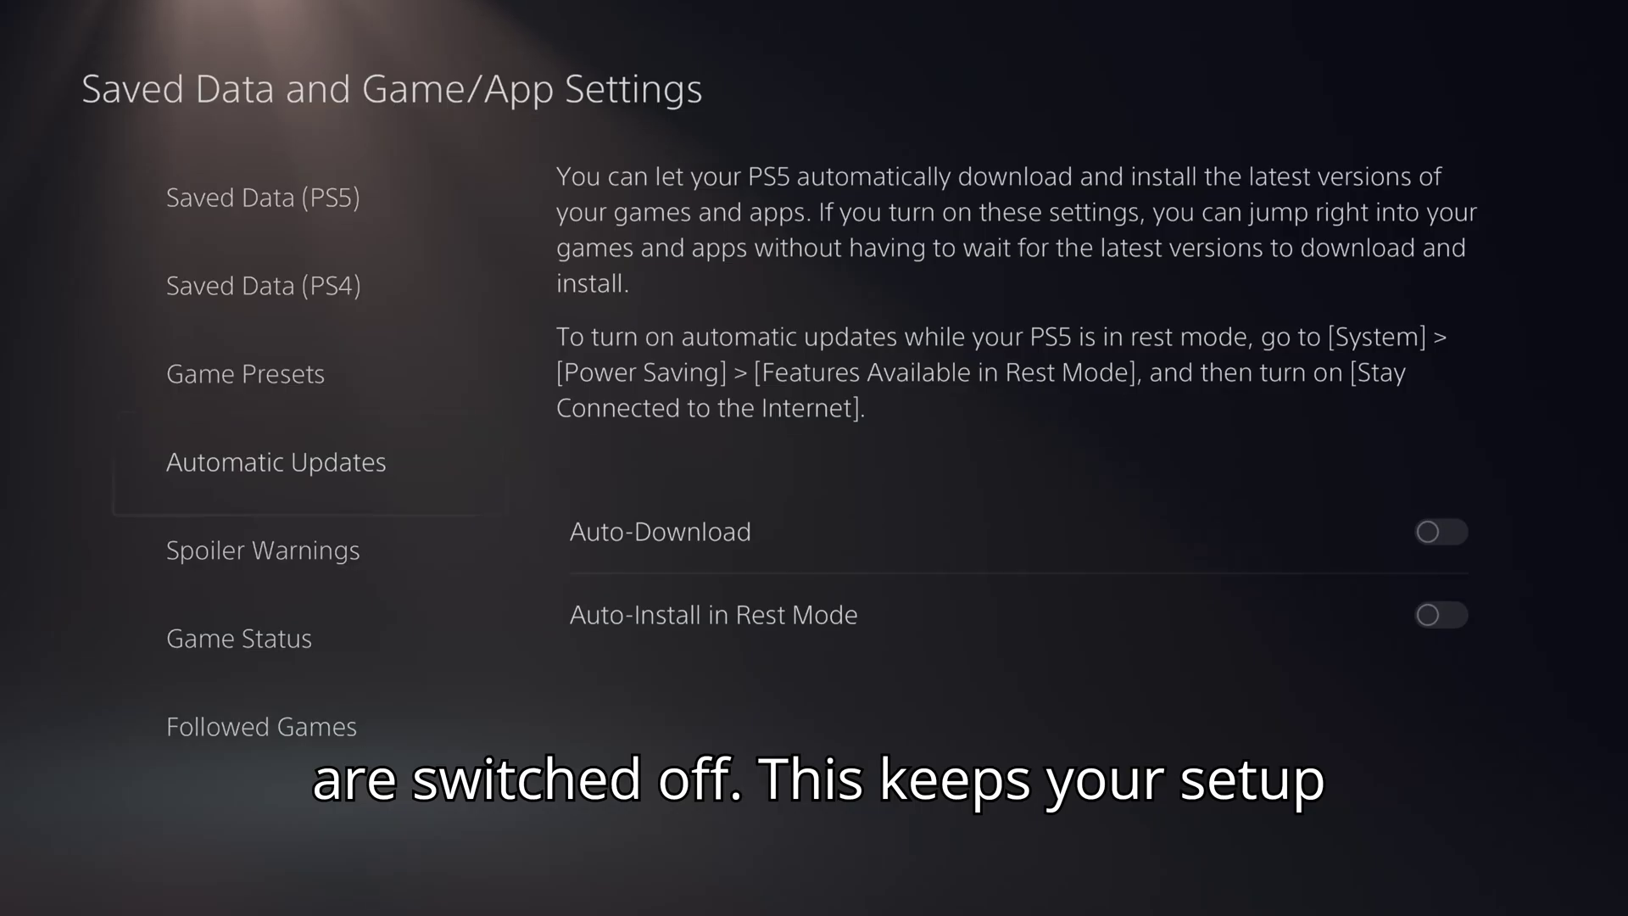
{"action": "key", "text": "Escape"}
{"action": "key", "text": "Escape"}
{"action": "key", "text": "Left"}
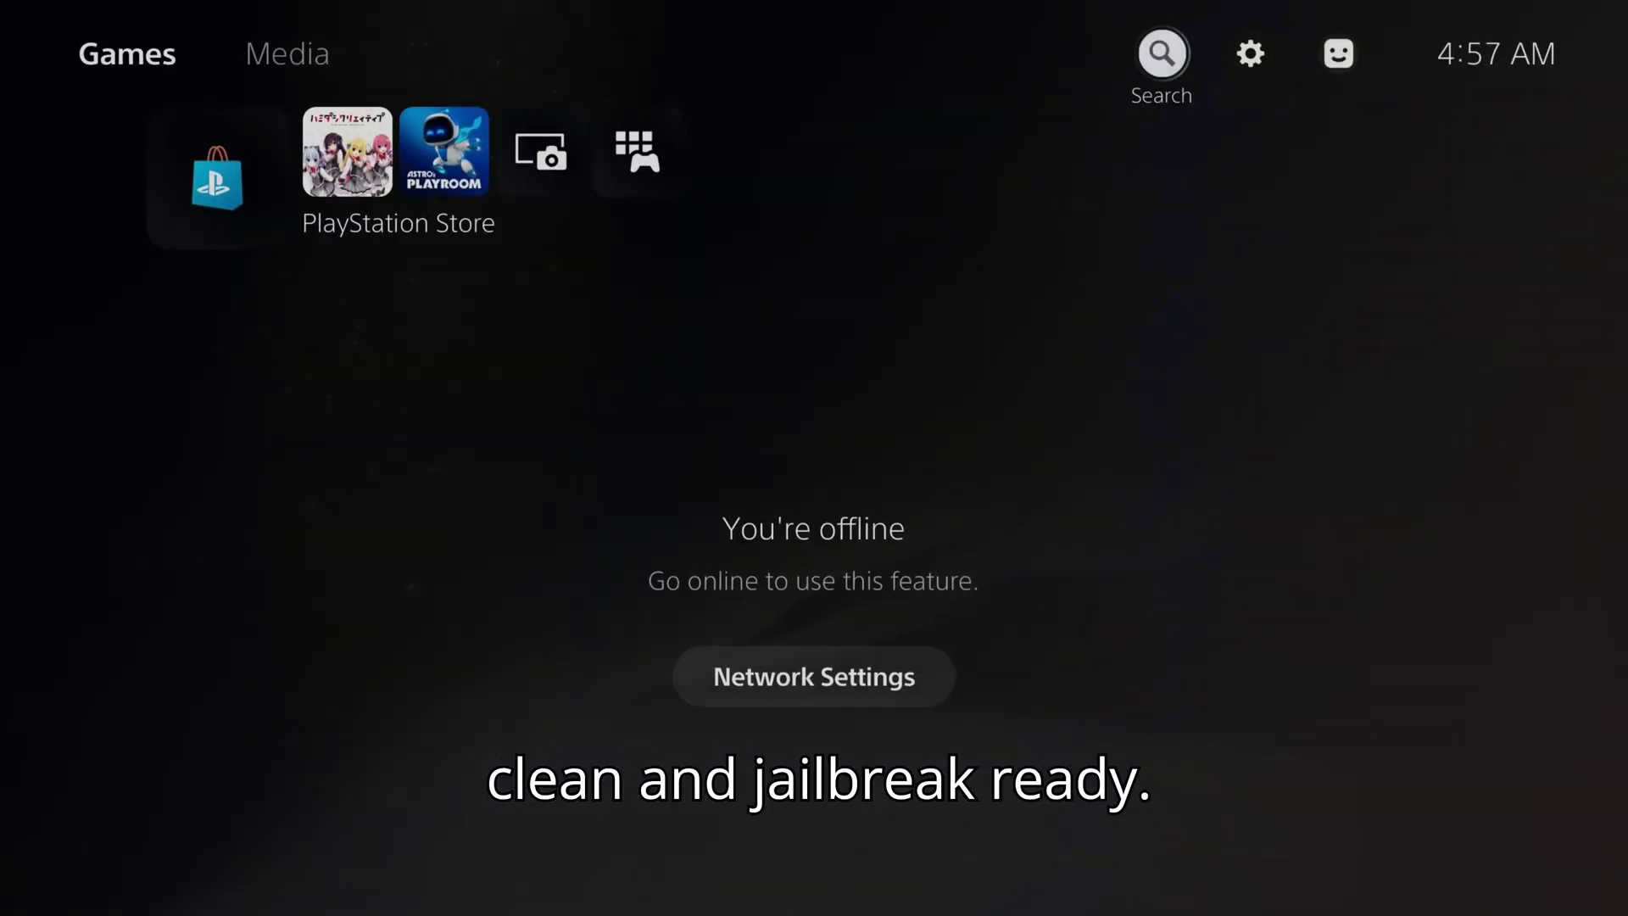
{"action": "key", "text": "Down"}
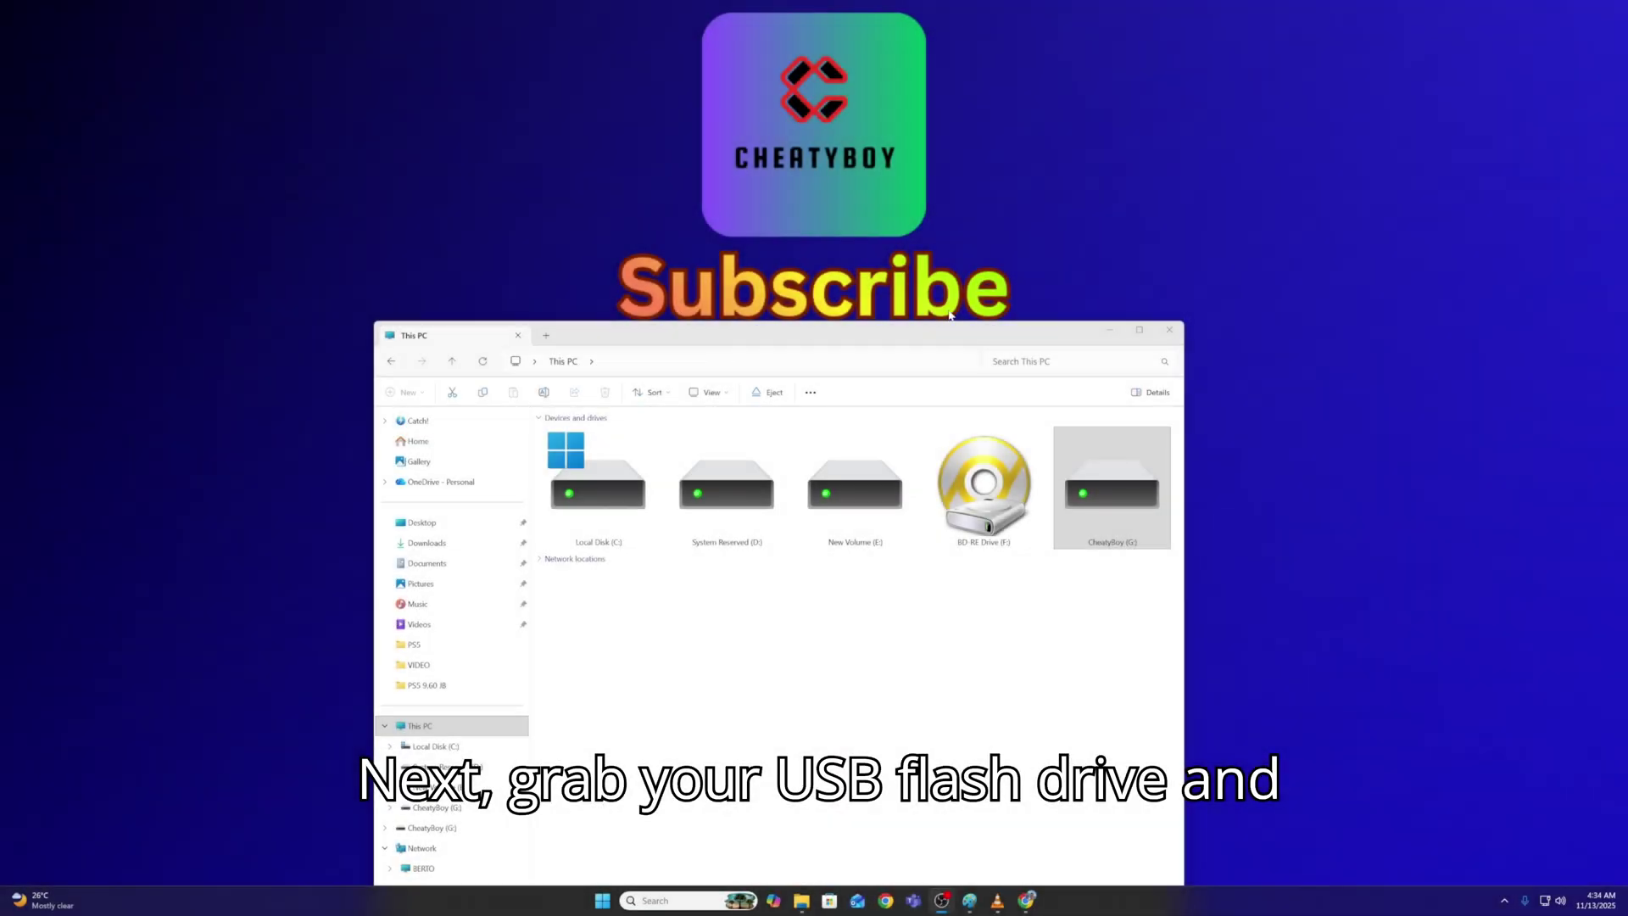
- On the PC, quick-format the CheatyBoy (G:) USB drive as exFAT with a 32-kilobyte allocation unit size
{"action": "right_click", "coordinate": [1087, 502]}
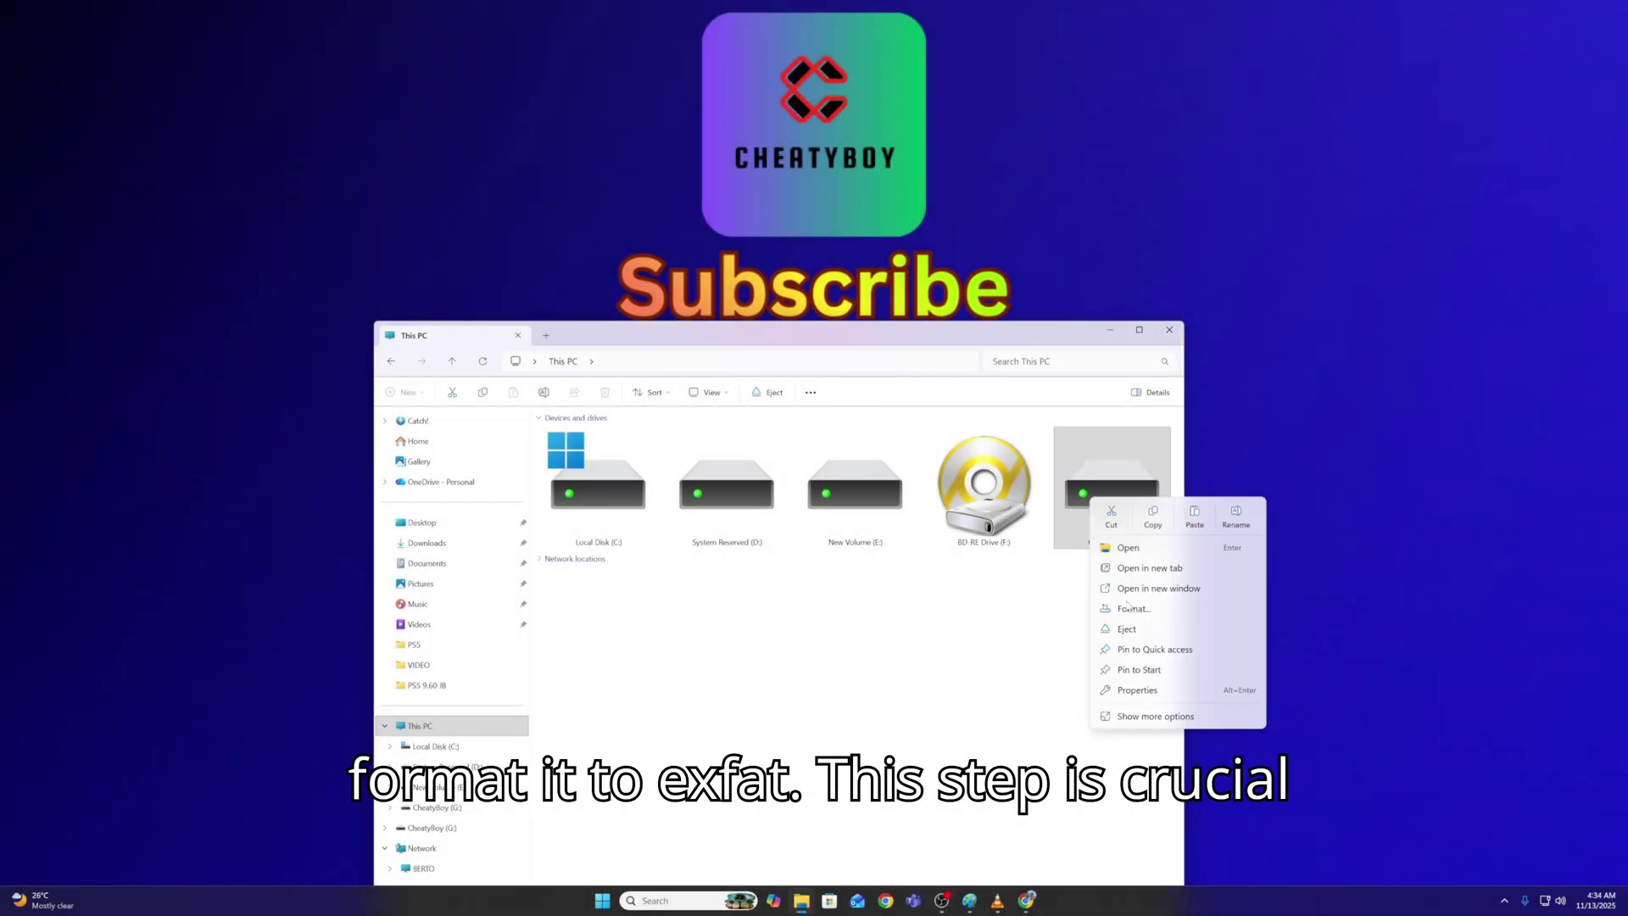
{"action": "left_click", "coordinate": [1128, 608]}
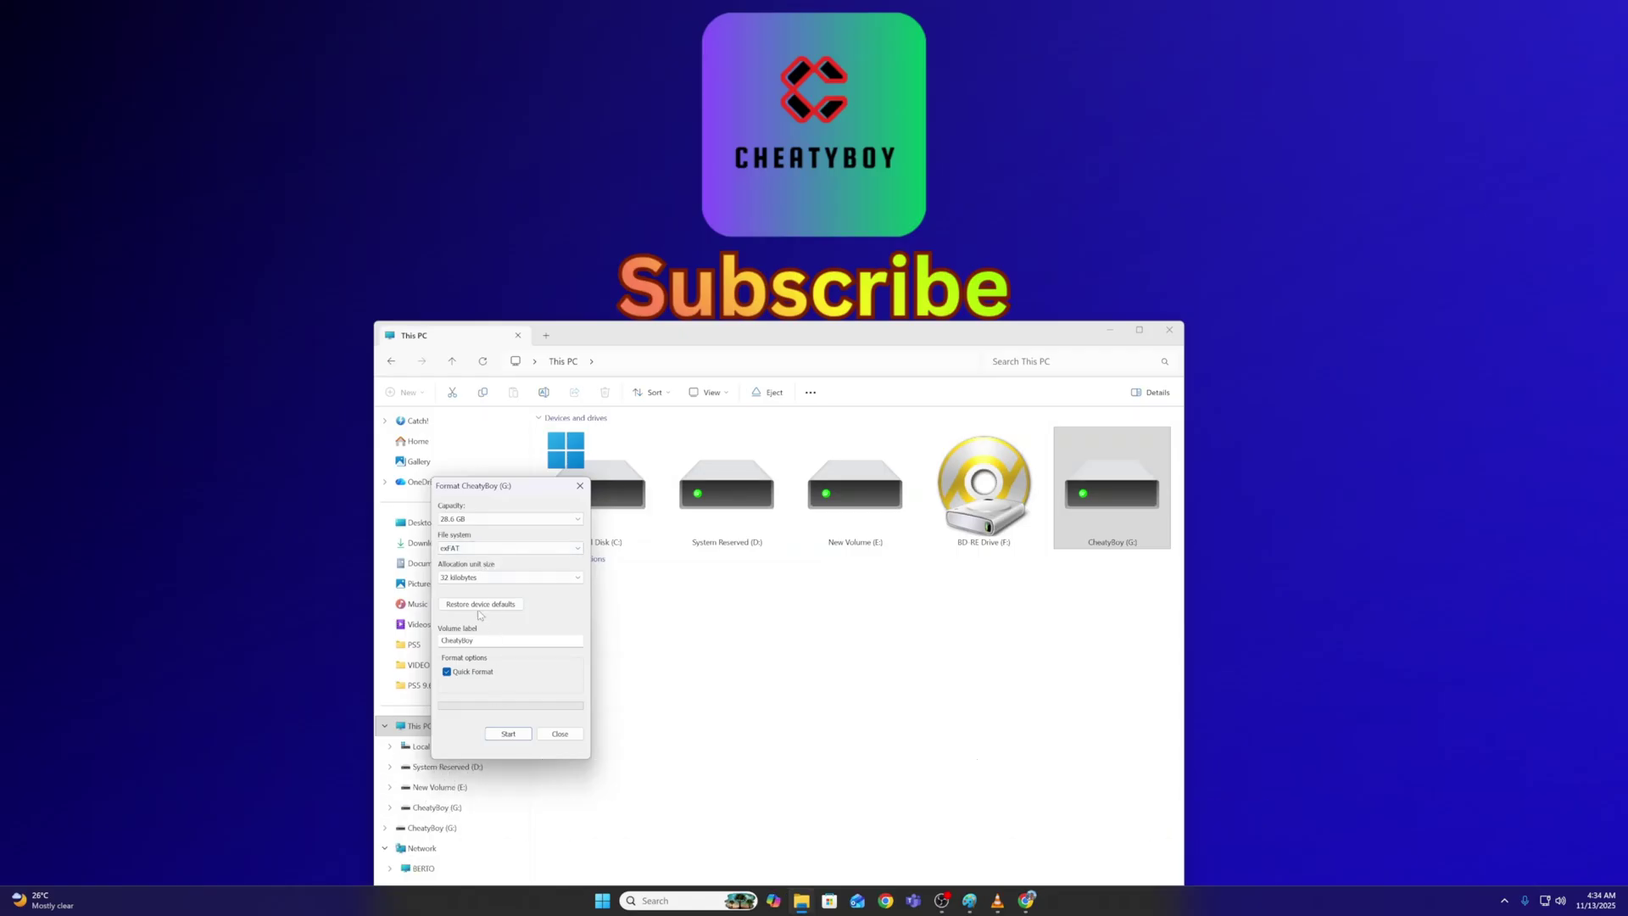
{"action": "left_click", "coordinate": [509, 733]}
{"action": "left_click", "coordinate": [844, 452]}
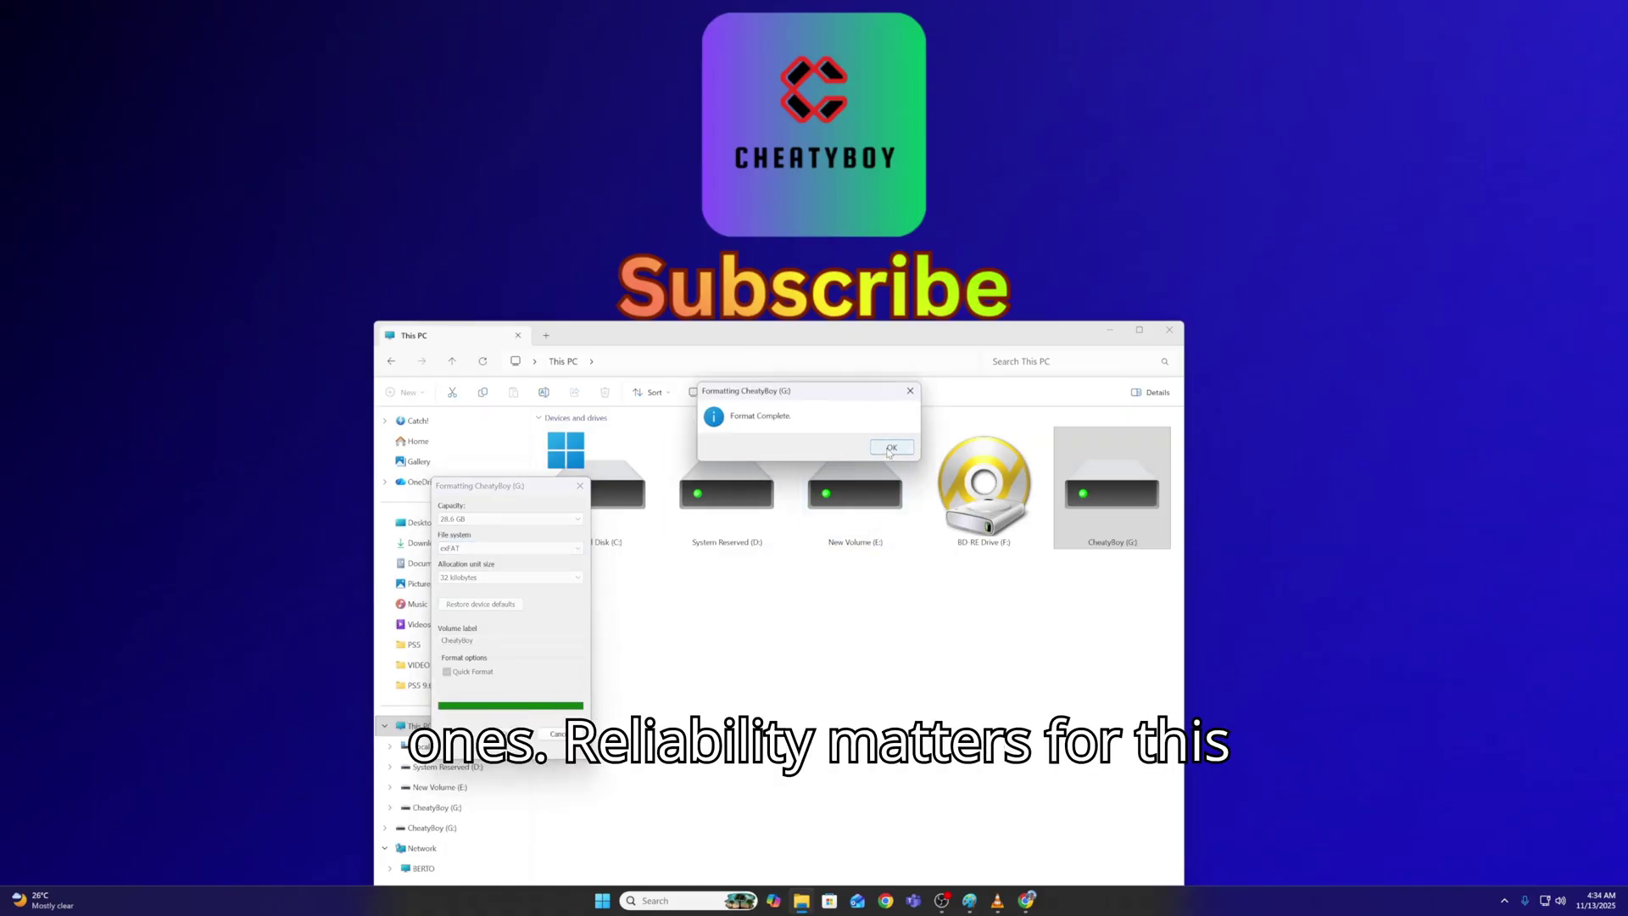
{"action": "left_click", "coordinate": [889, 449]}
{"action": "left_click", "coordinate": [579, 488]}
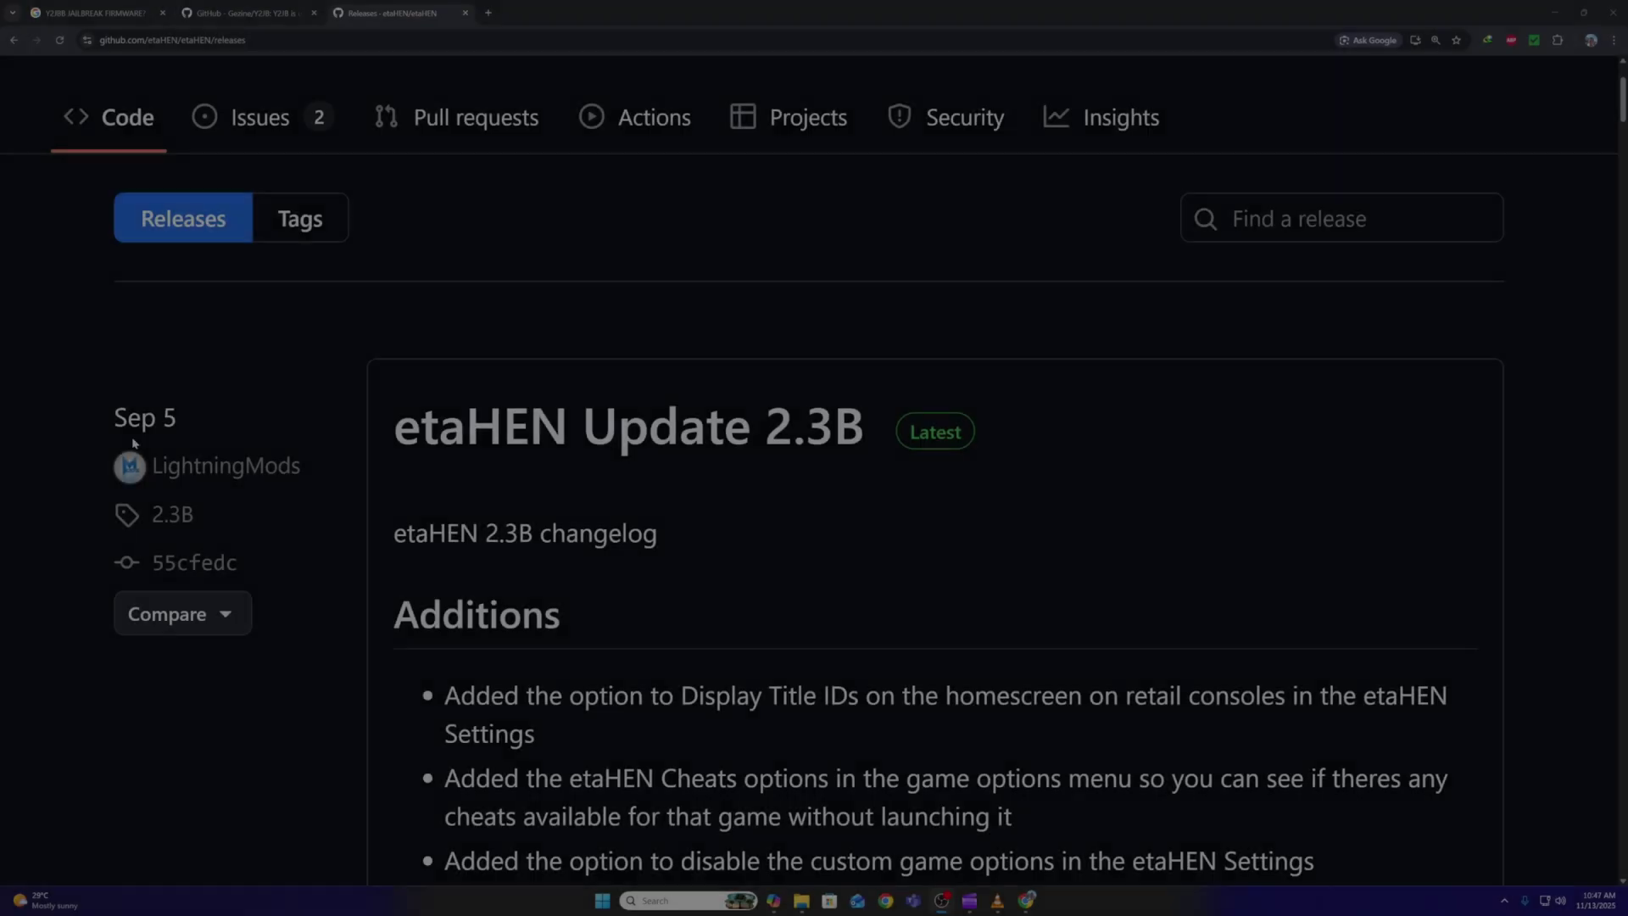
- Review the etaHEN 2.3B changelog on GitHub and the pinned etaHEN beta builds in Discord for firmware support
{"action": "scroll", "coordinate": [1023, 564], "scroll_direction": "down", "scroll_amount": 8}
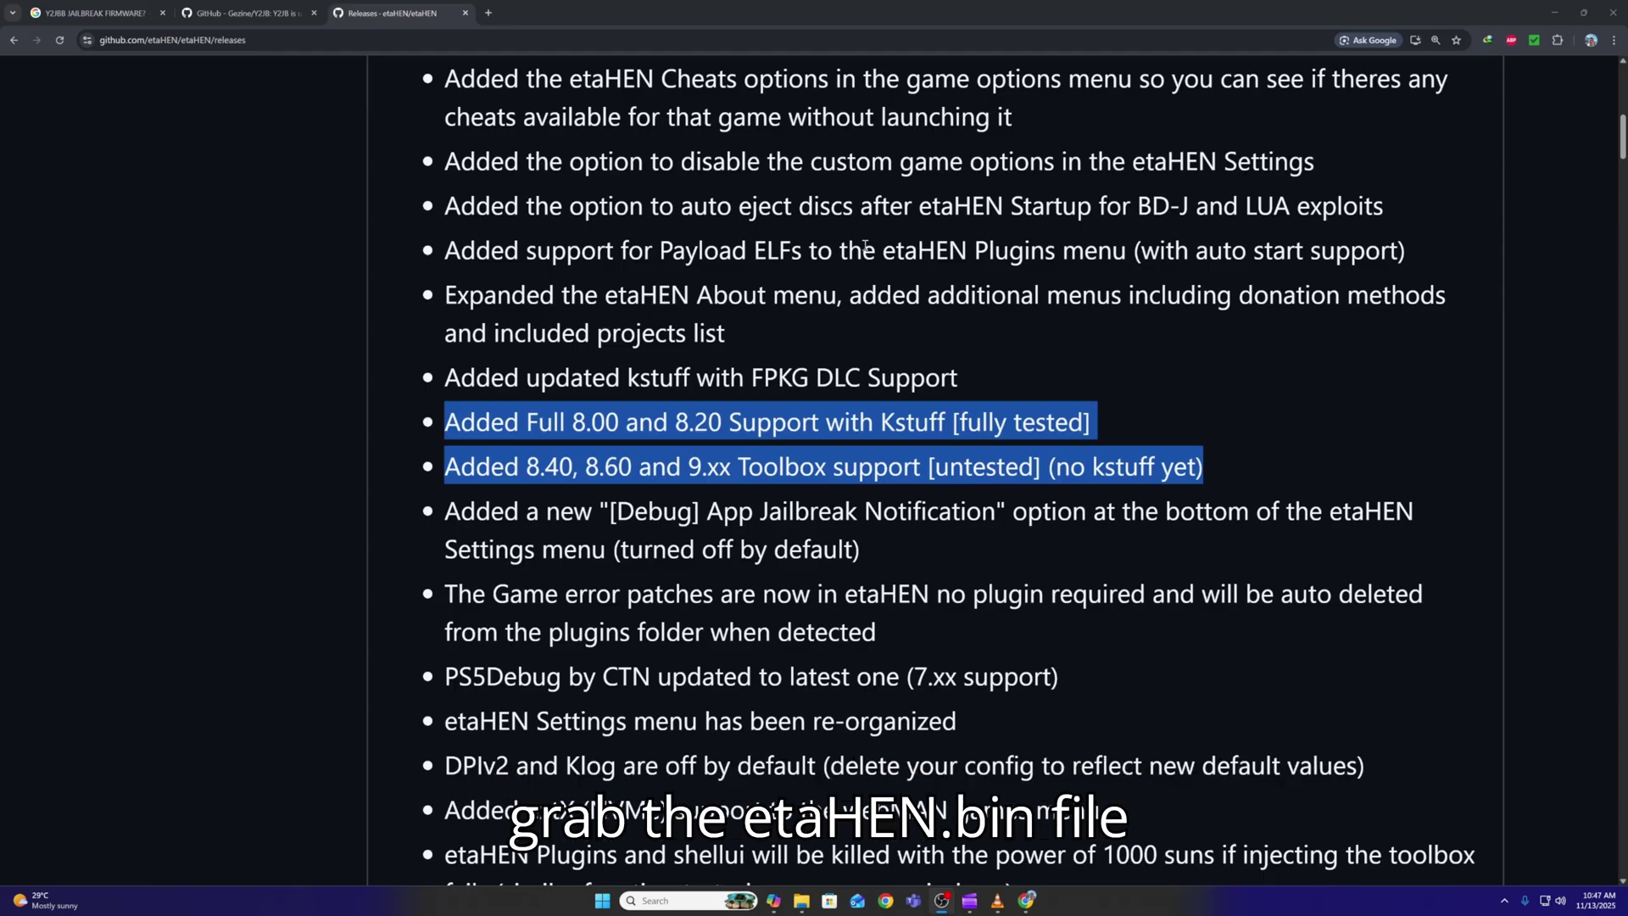
{"action": "scroll", "coordinate": [636, 339], "scroll_direction": "up", "scroll_amount": 1}
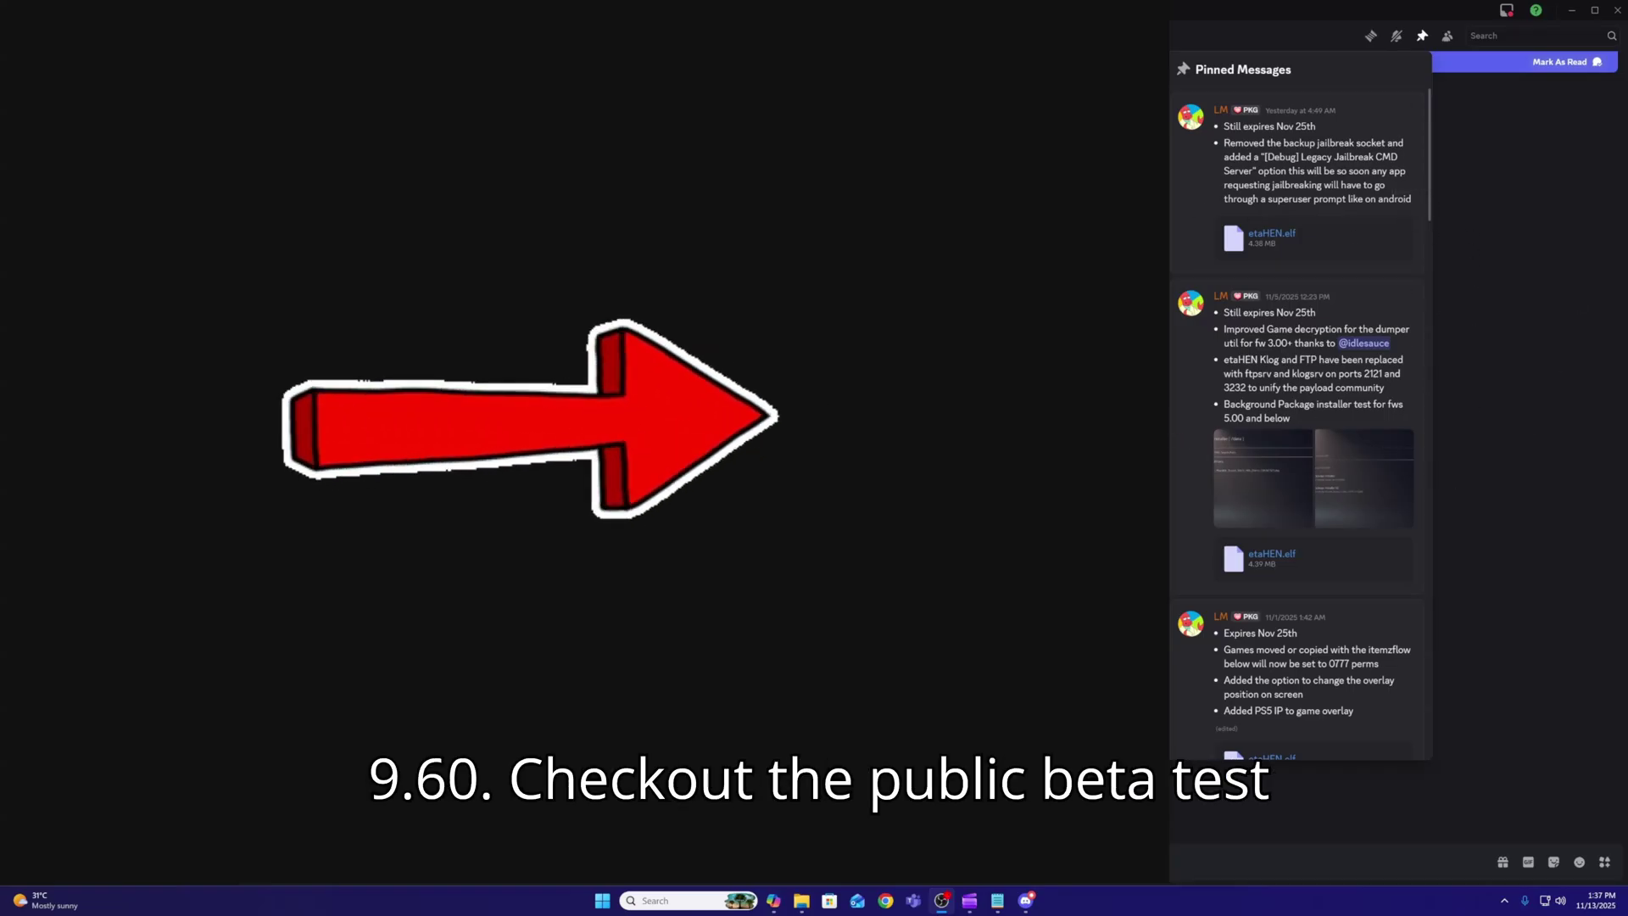
{"action": "scroll", "coordinate": [1377, 560], "scroll_direction": "down", "scroll_amount": 1}
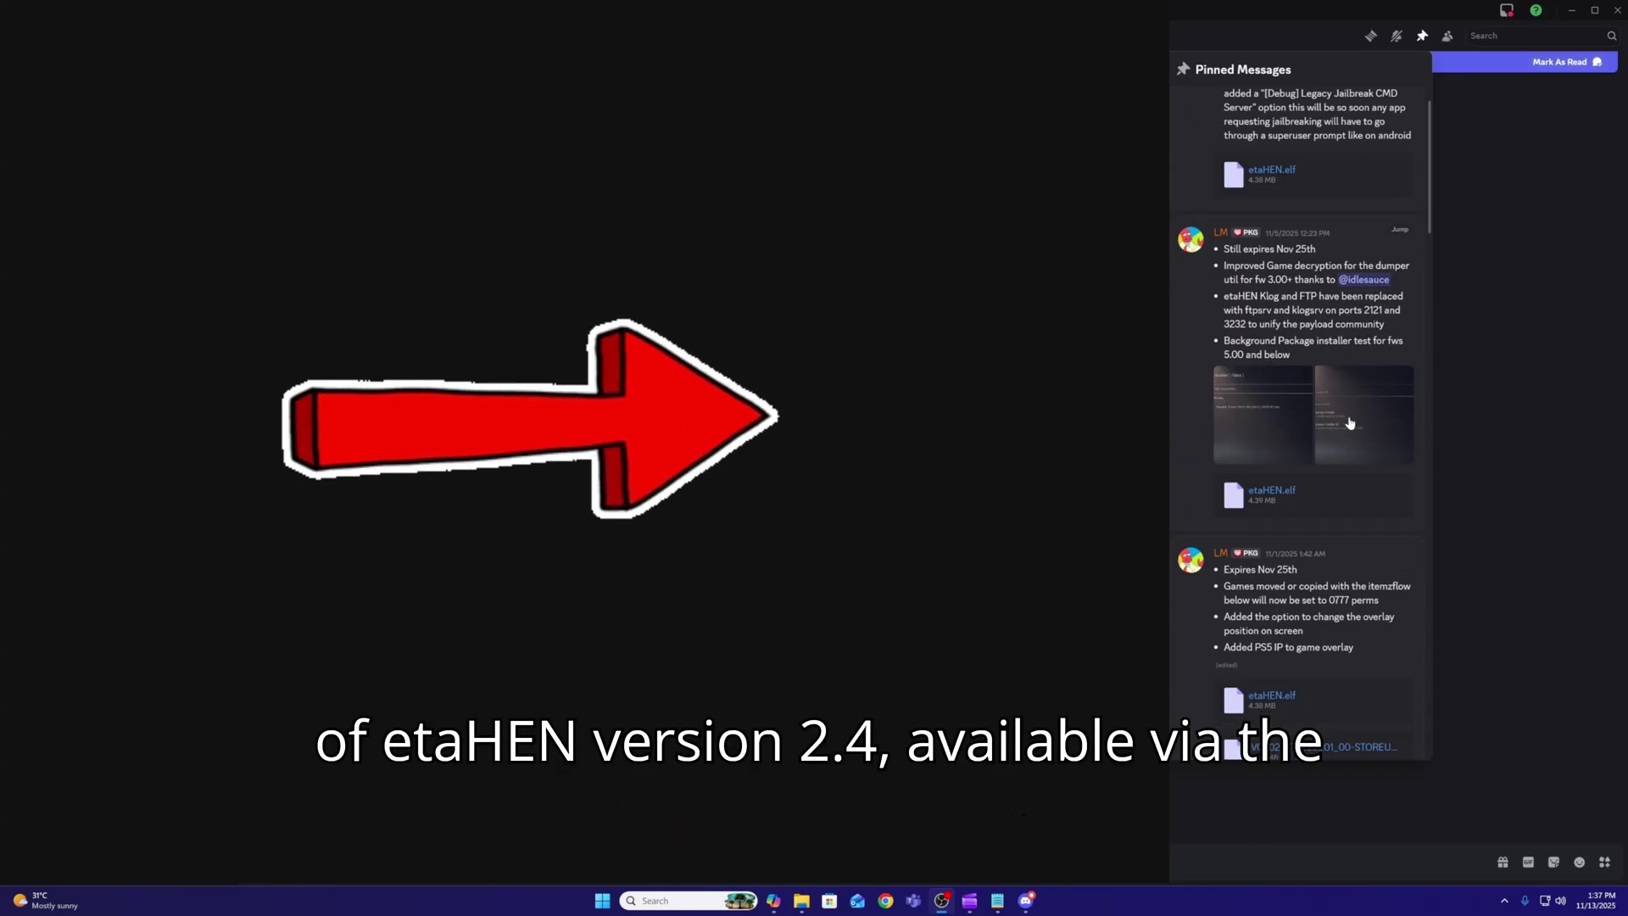
{"action": "scroll", "coordinate": [1310, 547], "scroll_direction": "down", "scroll_amount": 15}
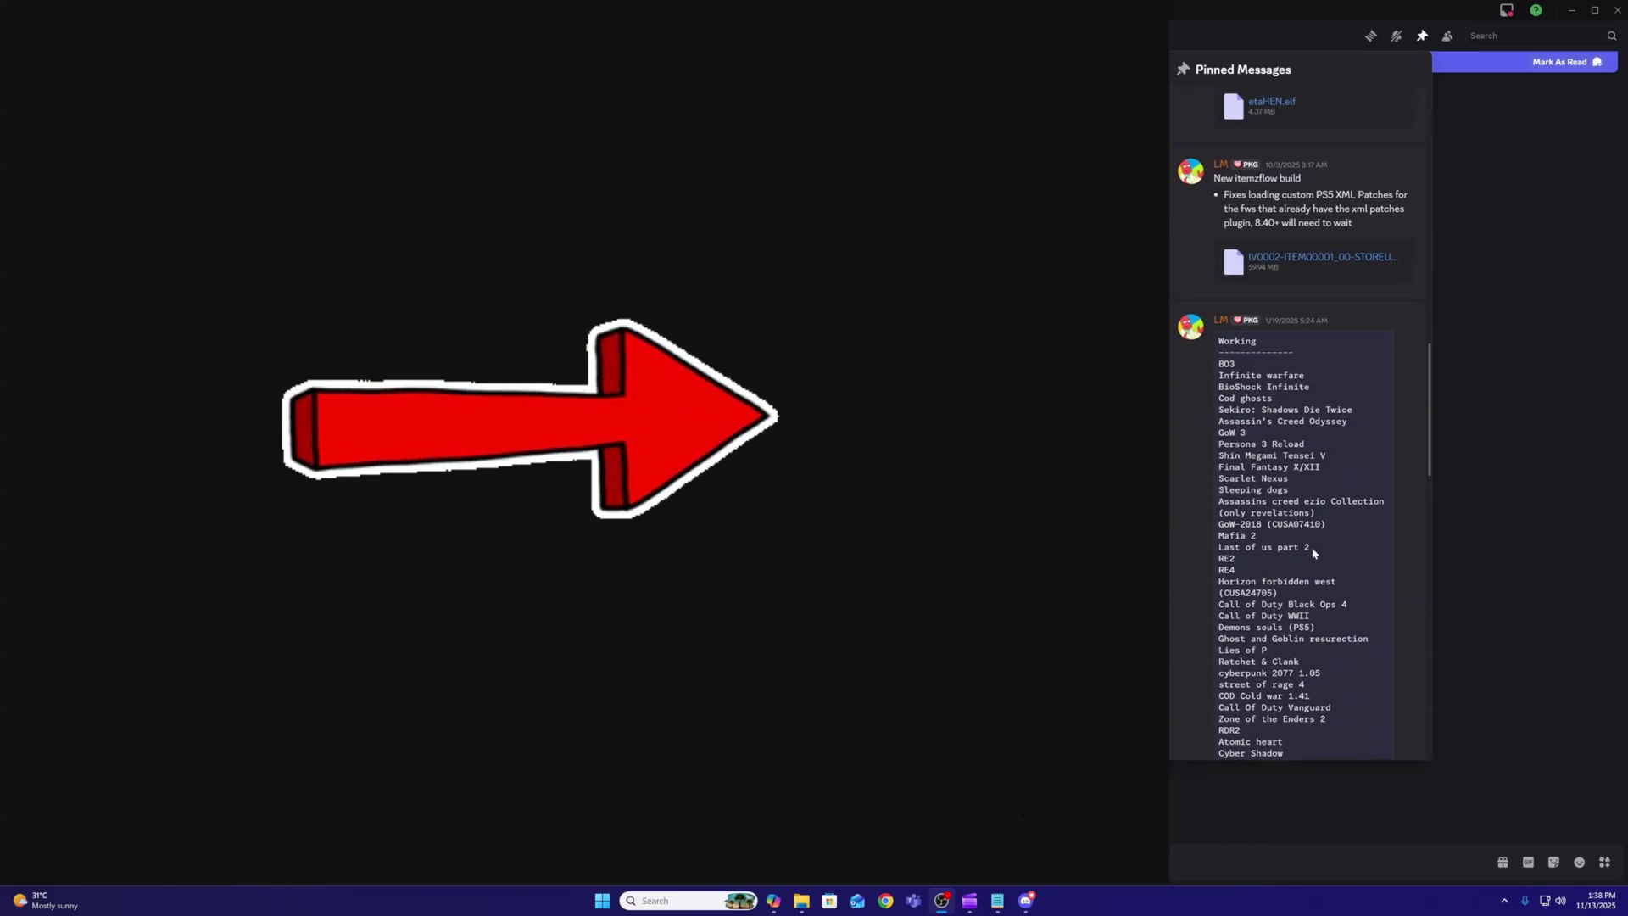
{"action": "scroll", "coordinate": [1310, 547], "scroll_direction": "down", "scroll_amount": 10}
{"action": "scroll", "coordinate": [1312, 548], "scroll_direction": "up", "scroll_amount": 20}
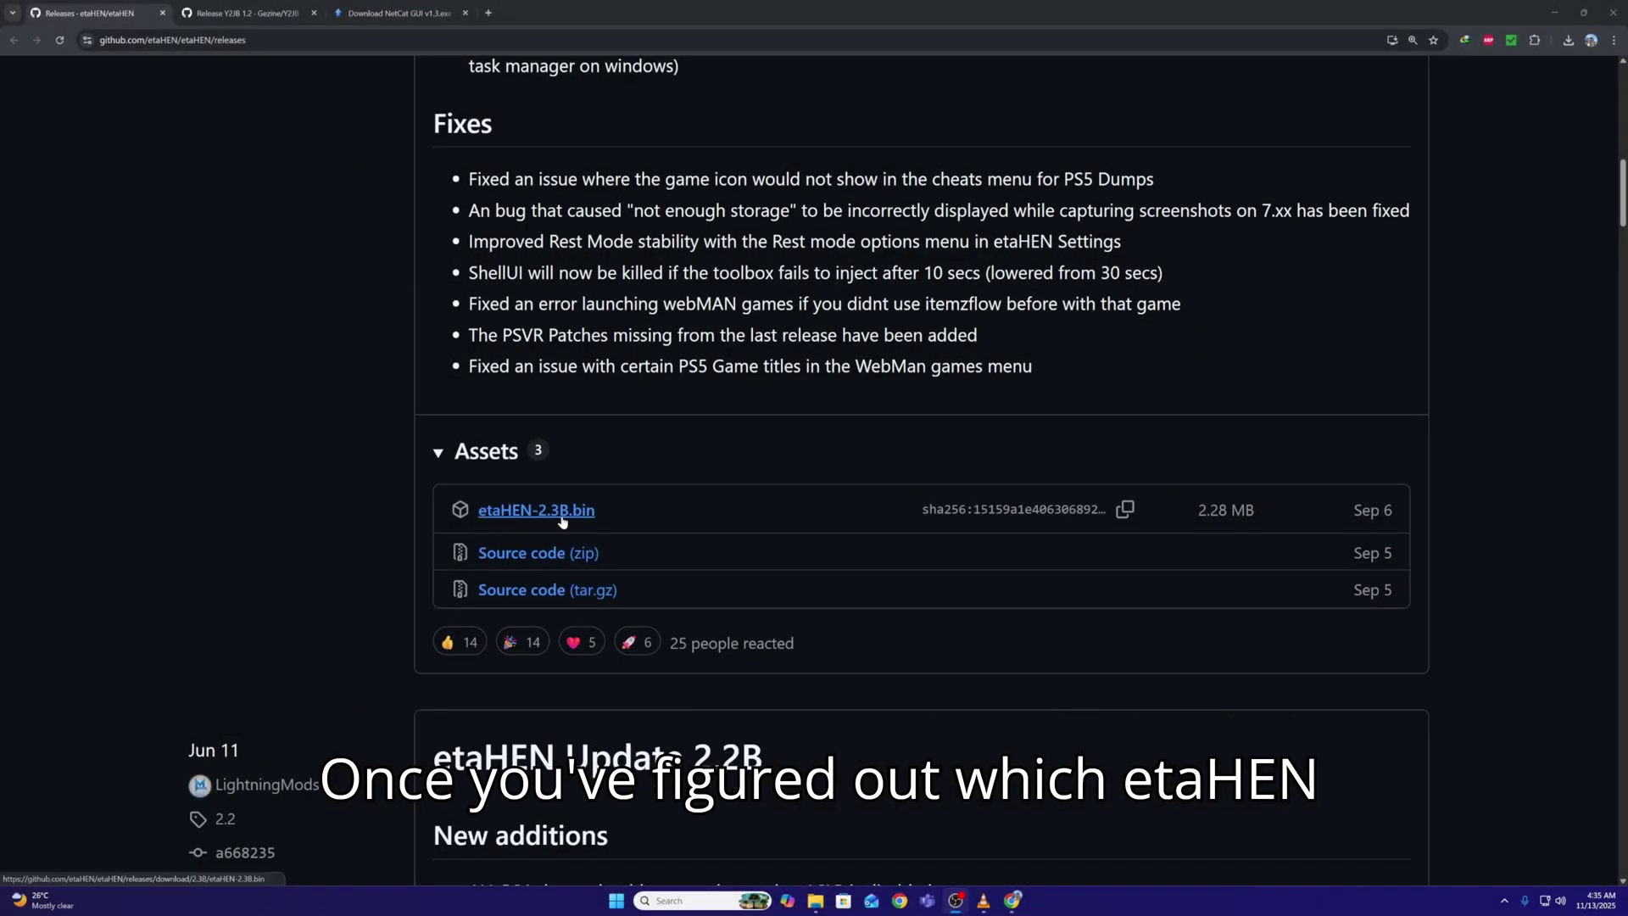
- Download etaHEN-2.3B.bin from the etaHEN releases page and Y2JB_backup_1.2.zip from the Y2JB 1.2 release
{"action": "left_click", "coordinate": [562, 511]}
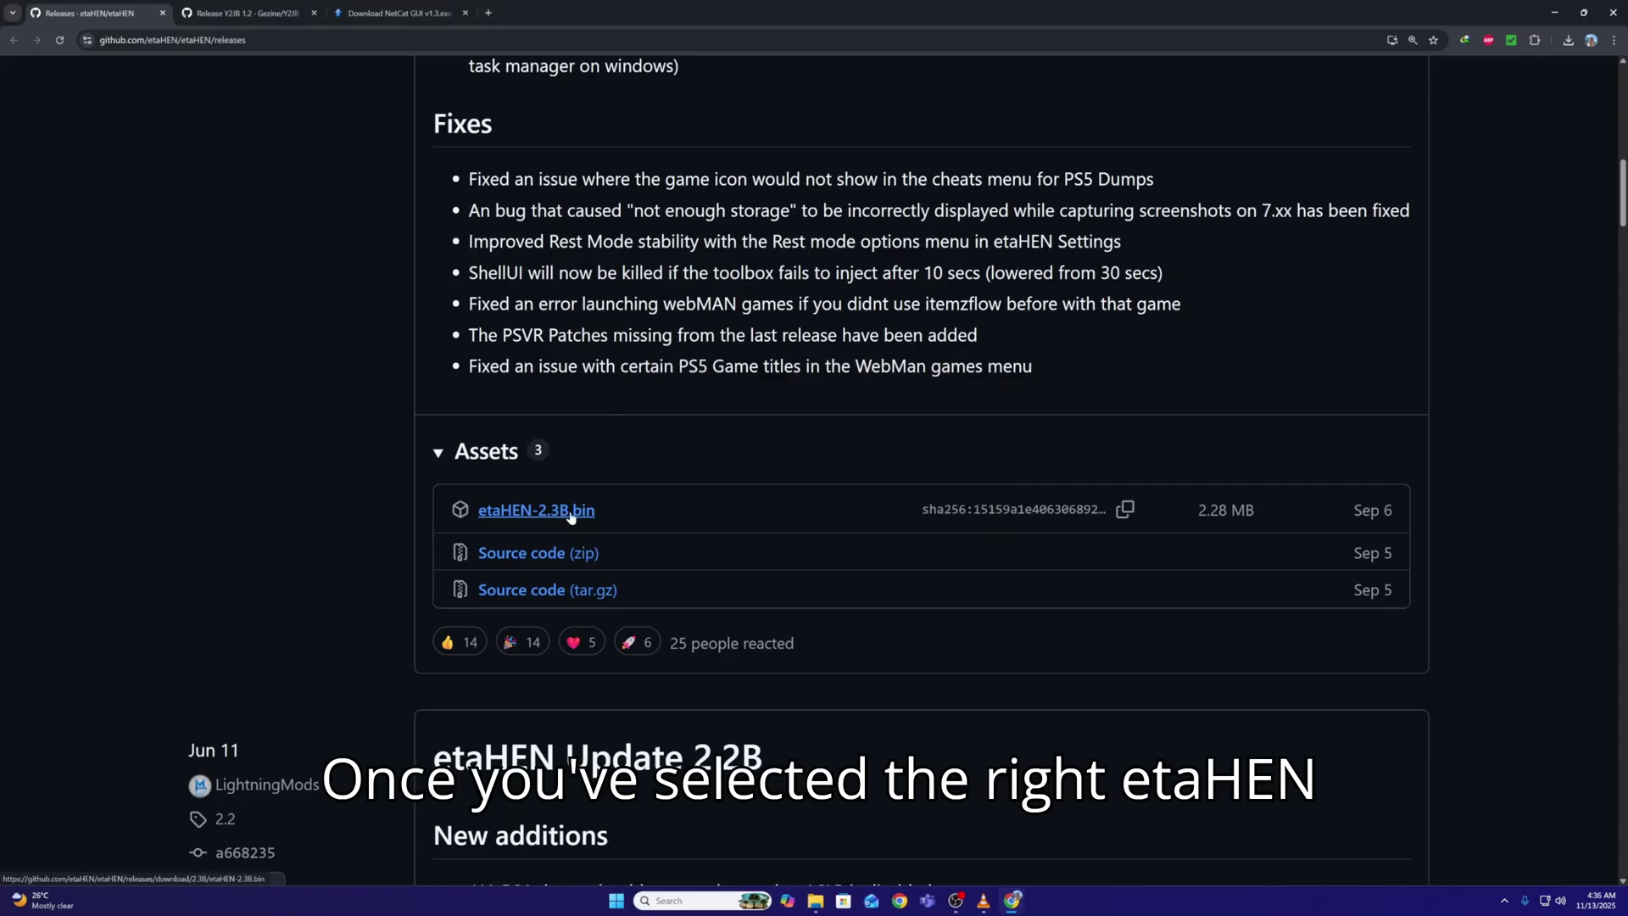
{"action": "left_click", "coordinate": [257, 18]}
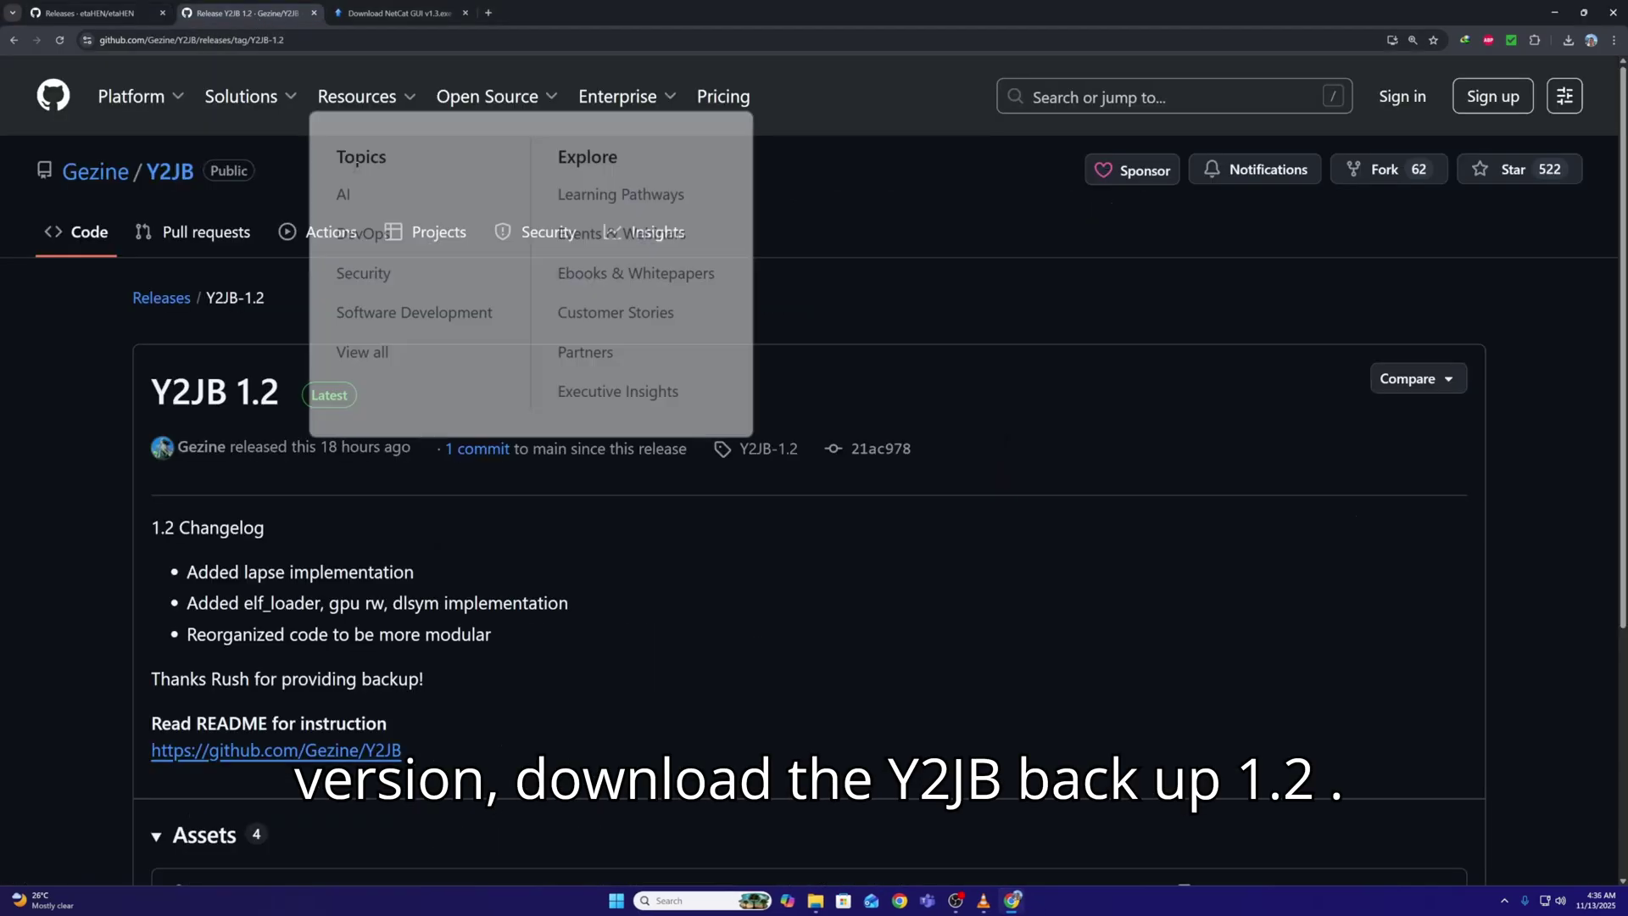
{"action": "scroll", "coordinate": [354, 483], "scroll_direction": "down", "scroll_amount": 4}
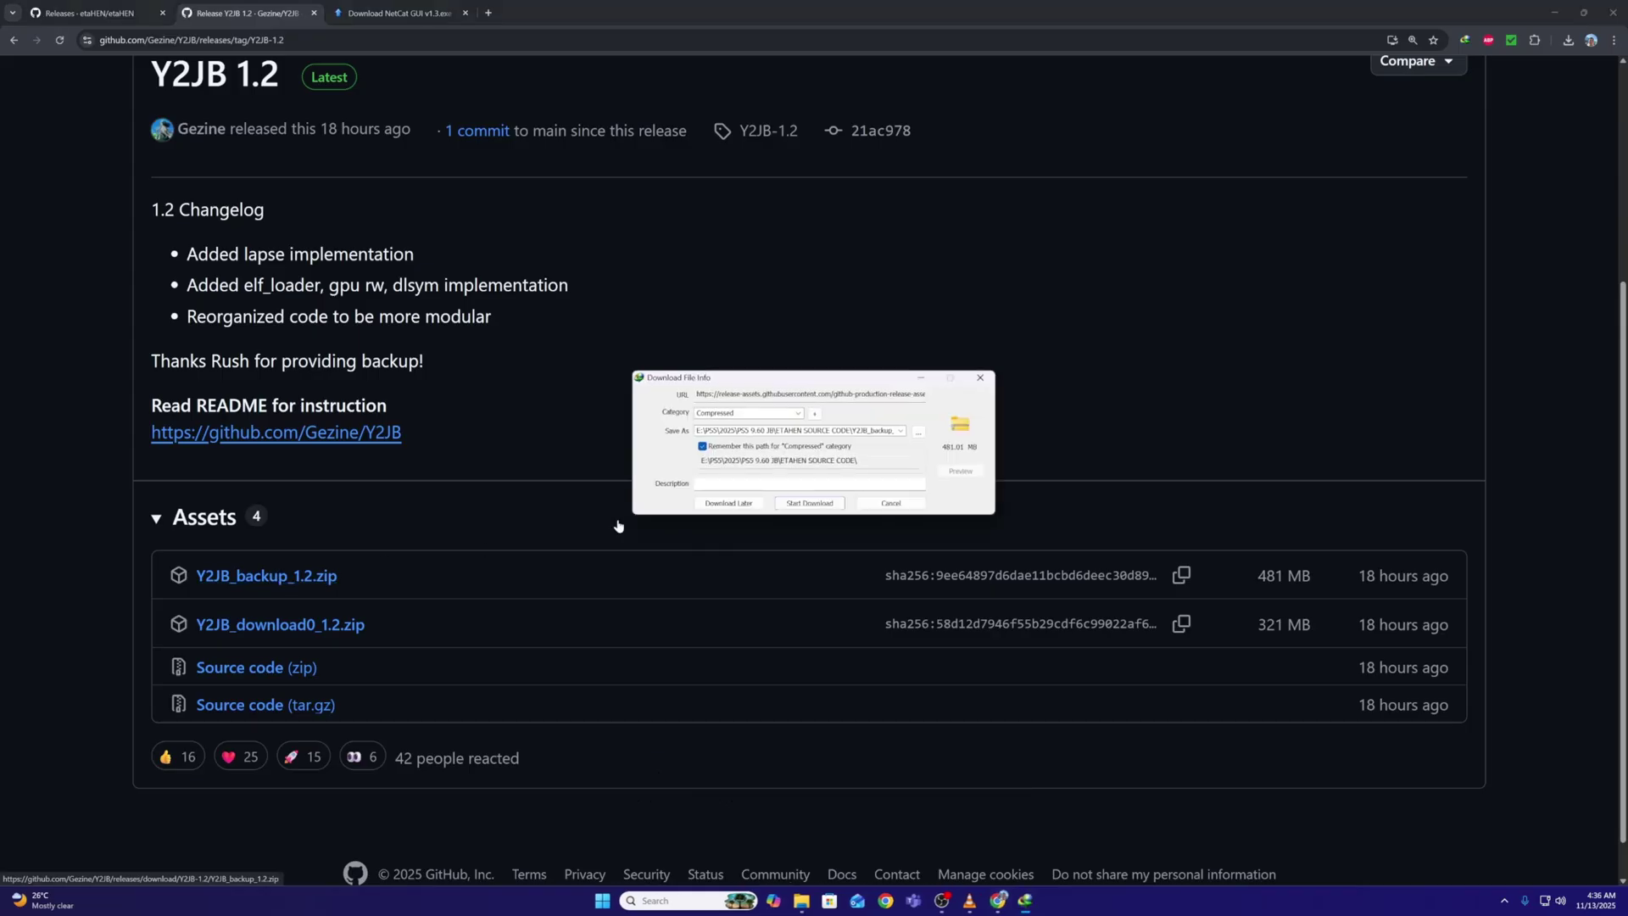
{"action": "left_click", "coordinate": [810, 503]}
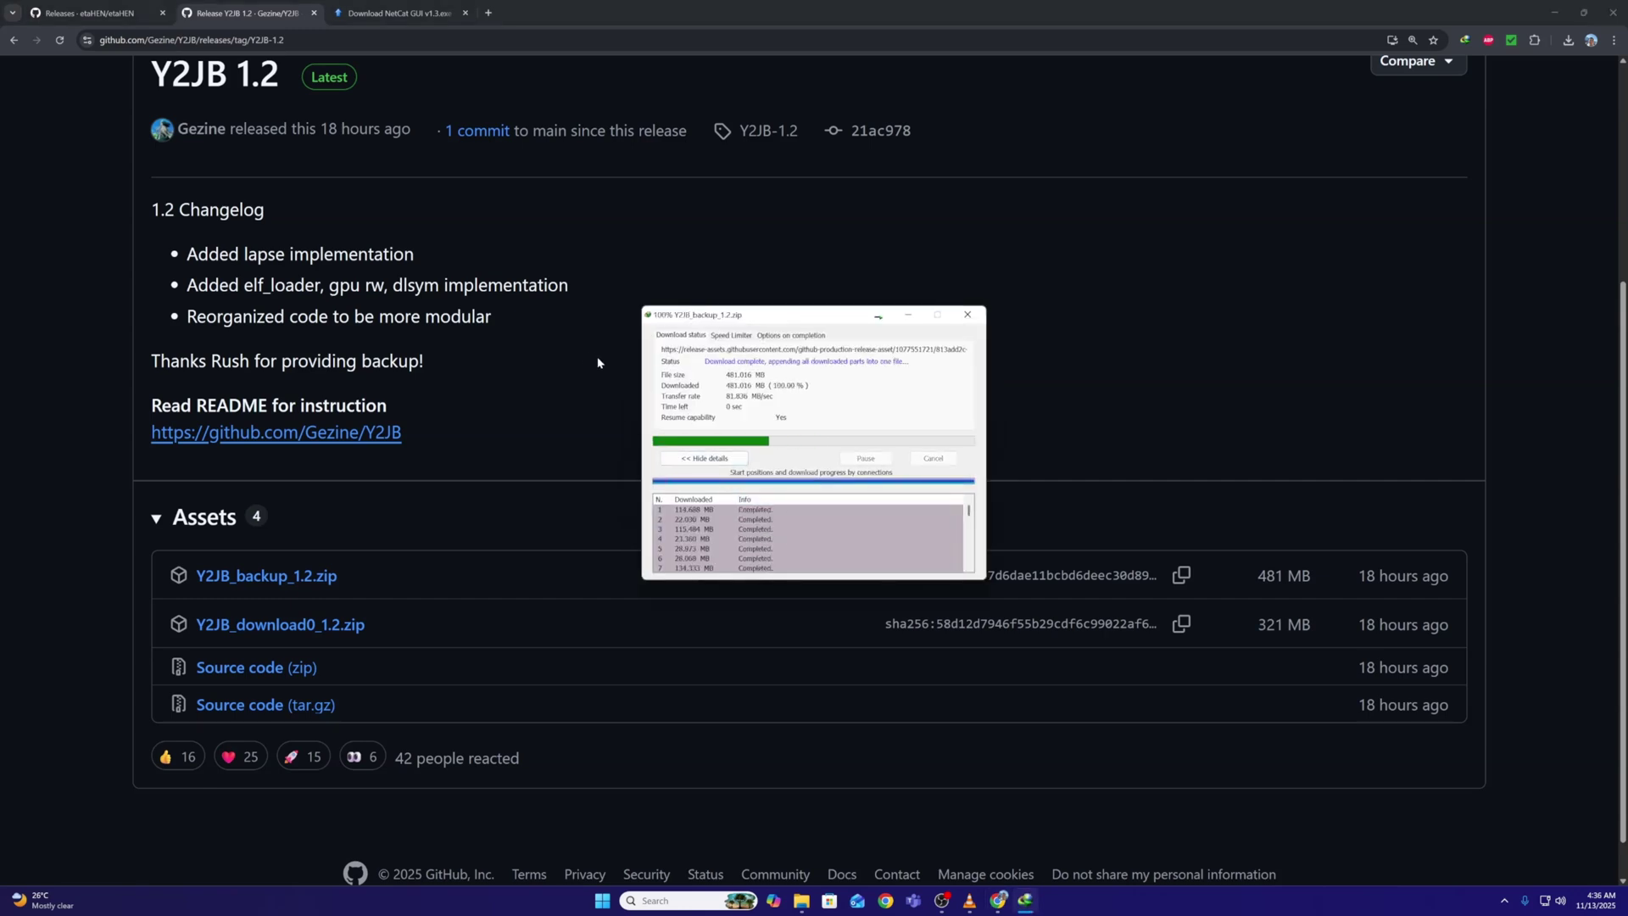
- Download NetCat GUI v1.3.exe from its Sendspace page
{"action": "left_click", "coordinate": [374, 15]}
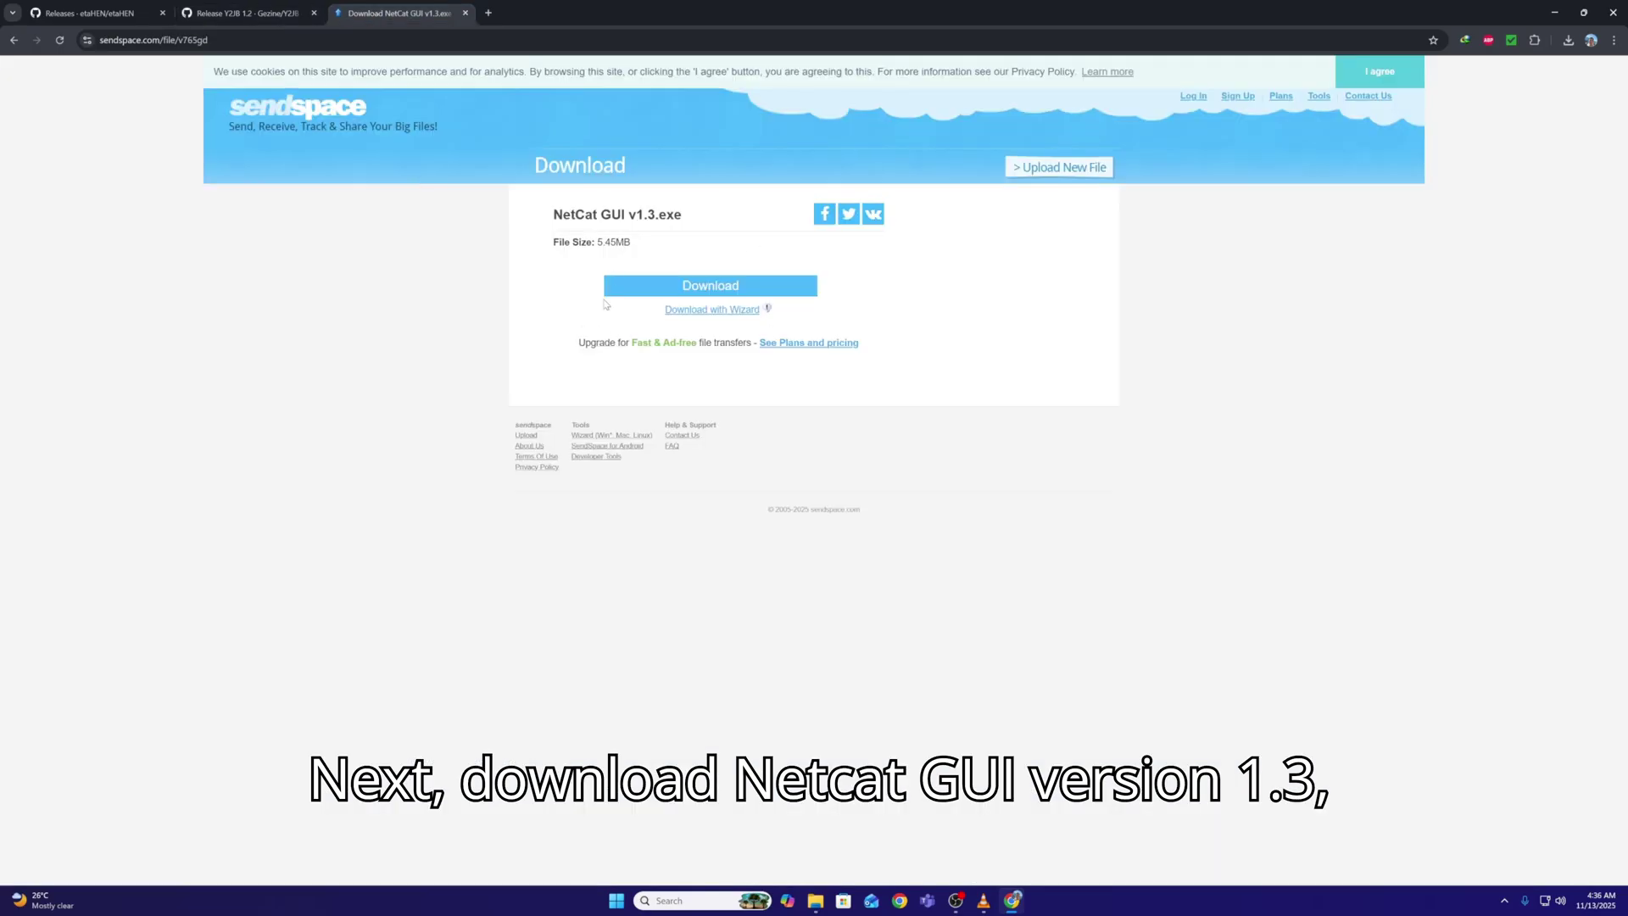
{"action": "left_click", "coordinate": [722, 288]}
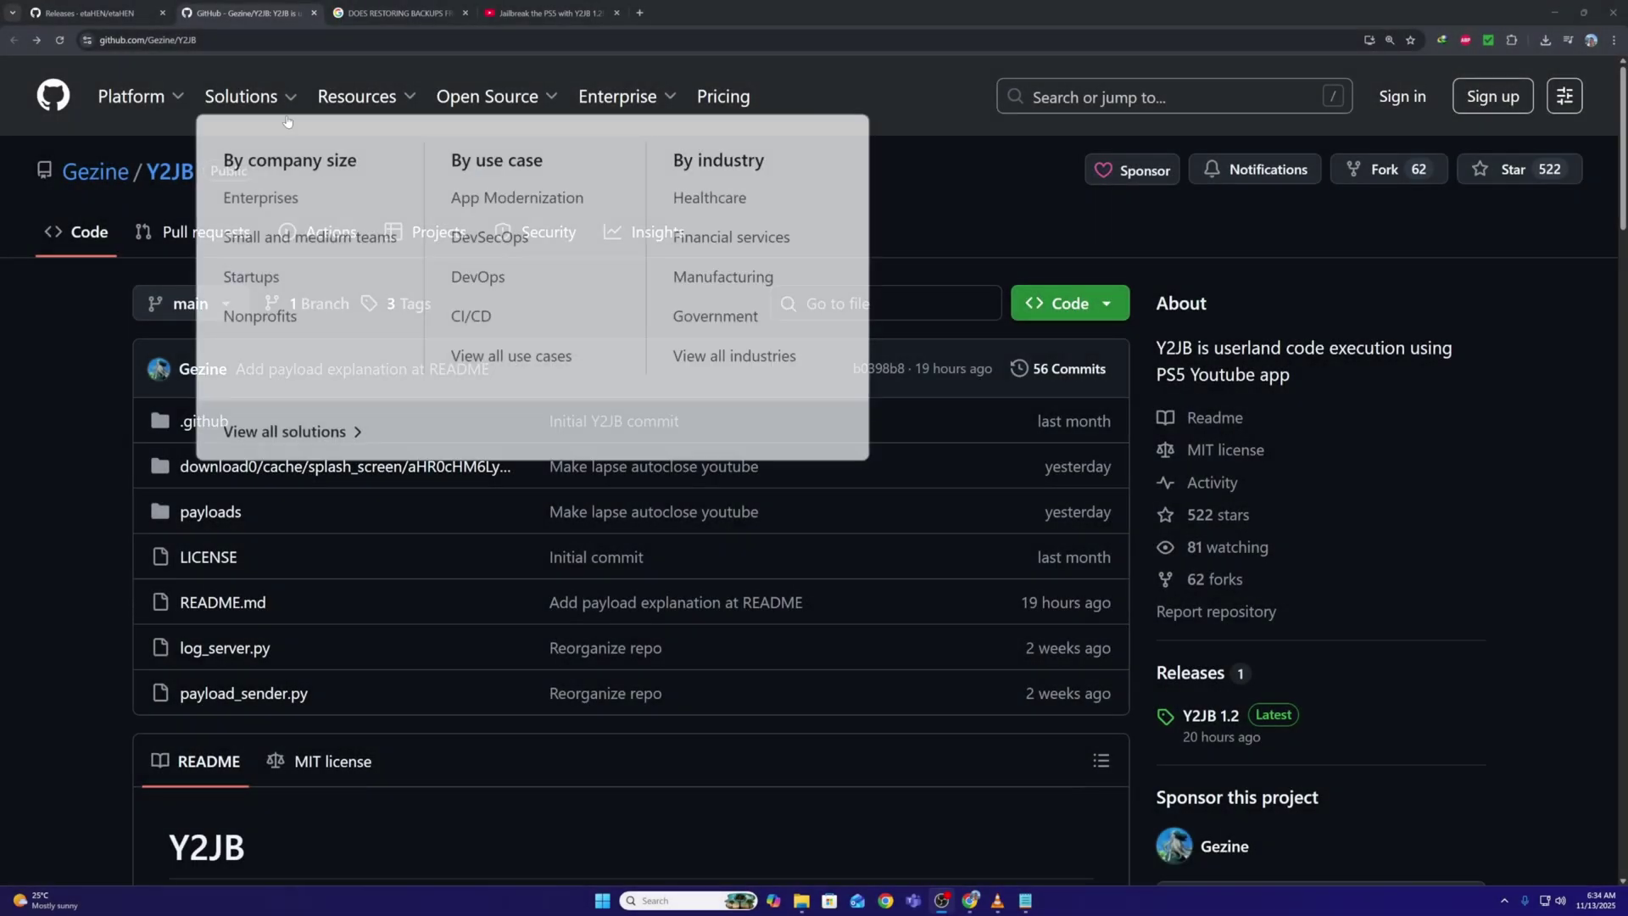
- Download the Y2JB source code as a ZIP from the Gezine/Y2JB GitHub repository
{"action": "left_click", "coordinate": [213, 43]}
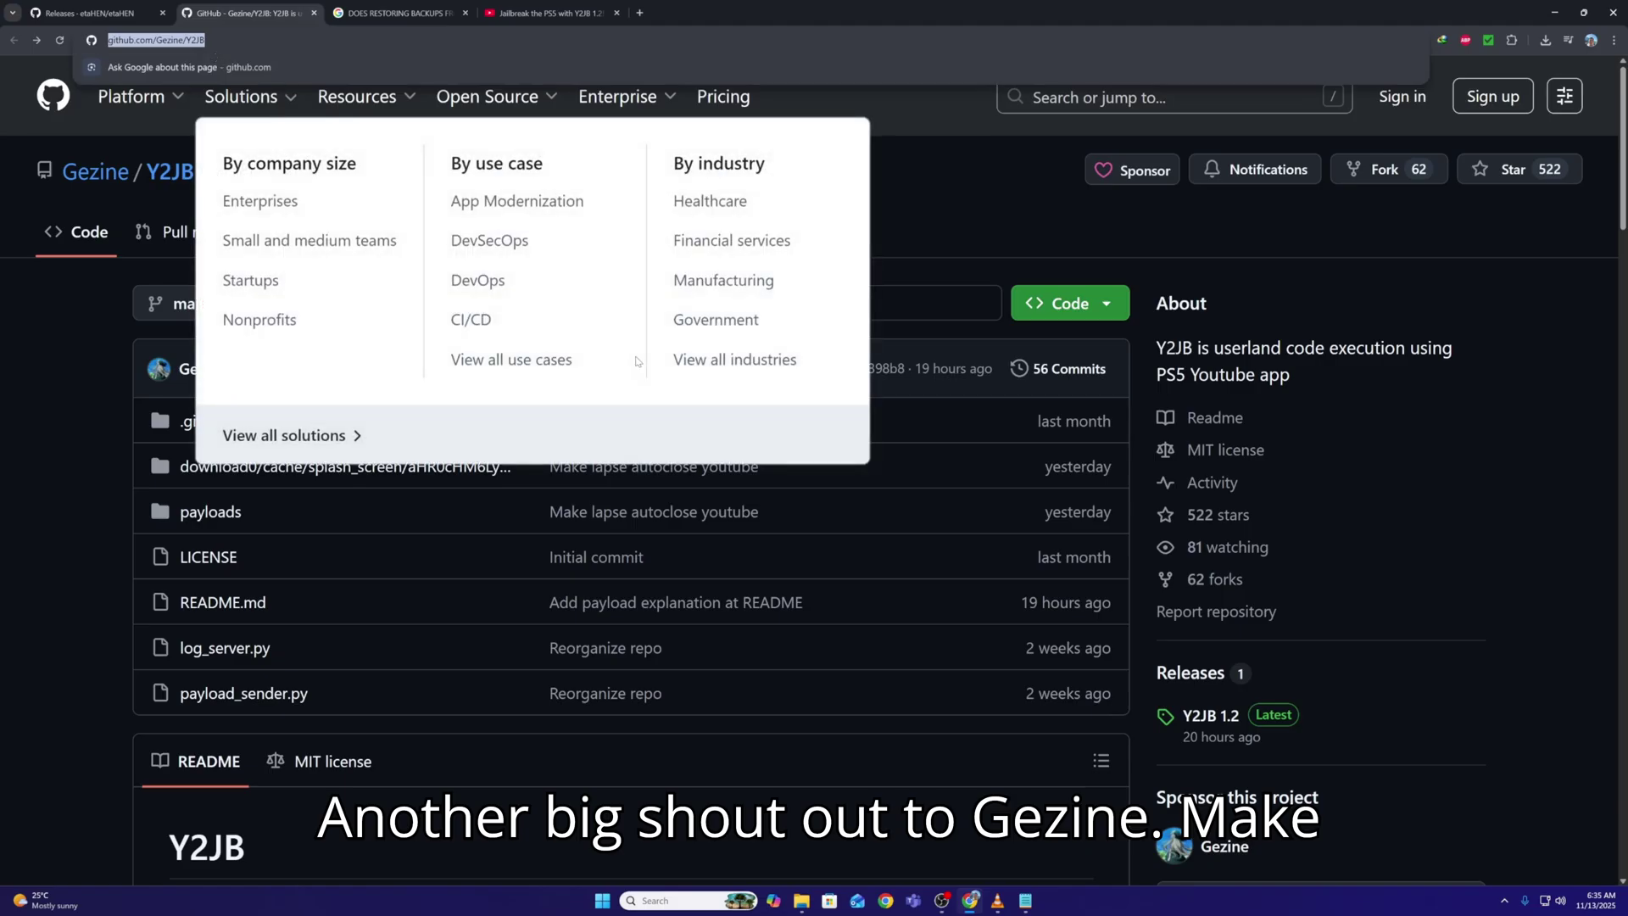
{"action": "left_click", "coordinate": [1105, 266]}
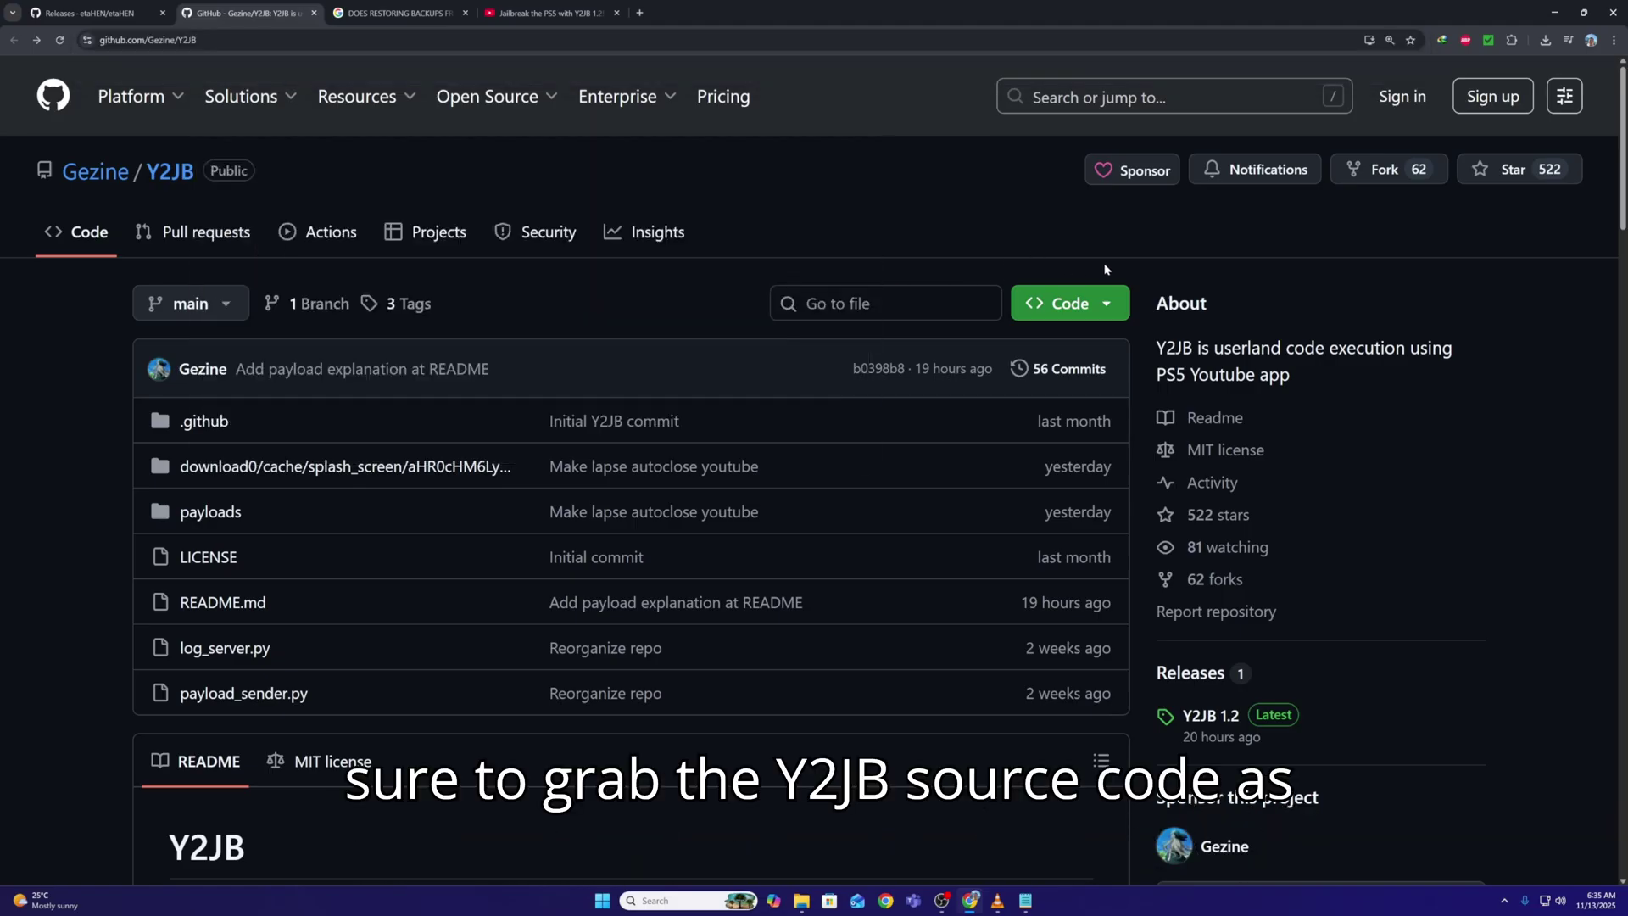
{"action": "left_click", "coordinate": [1106, 312]}
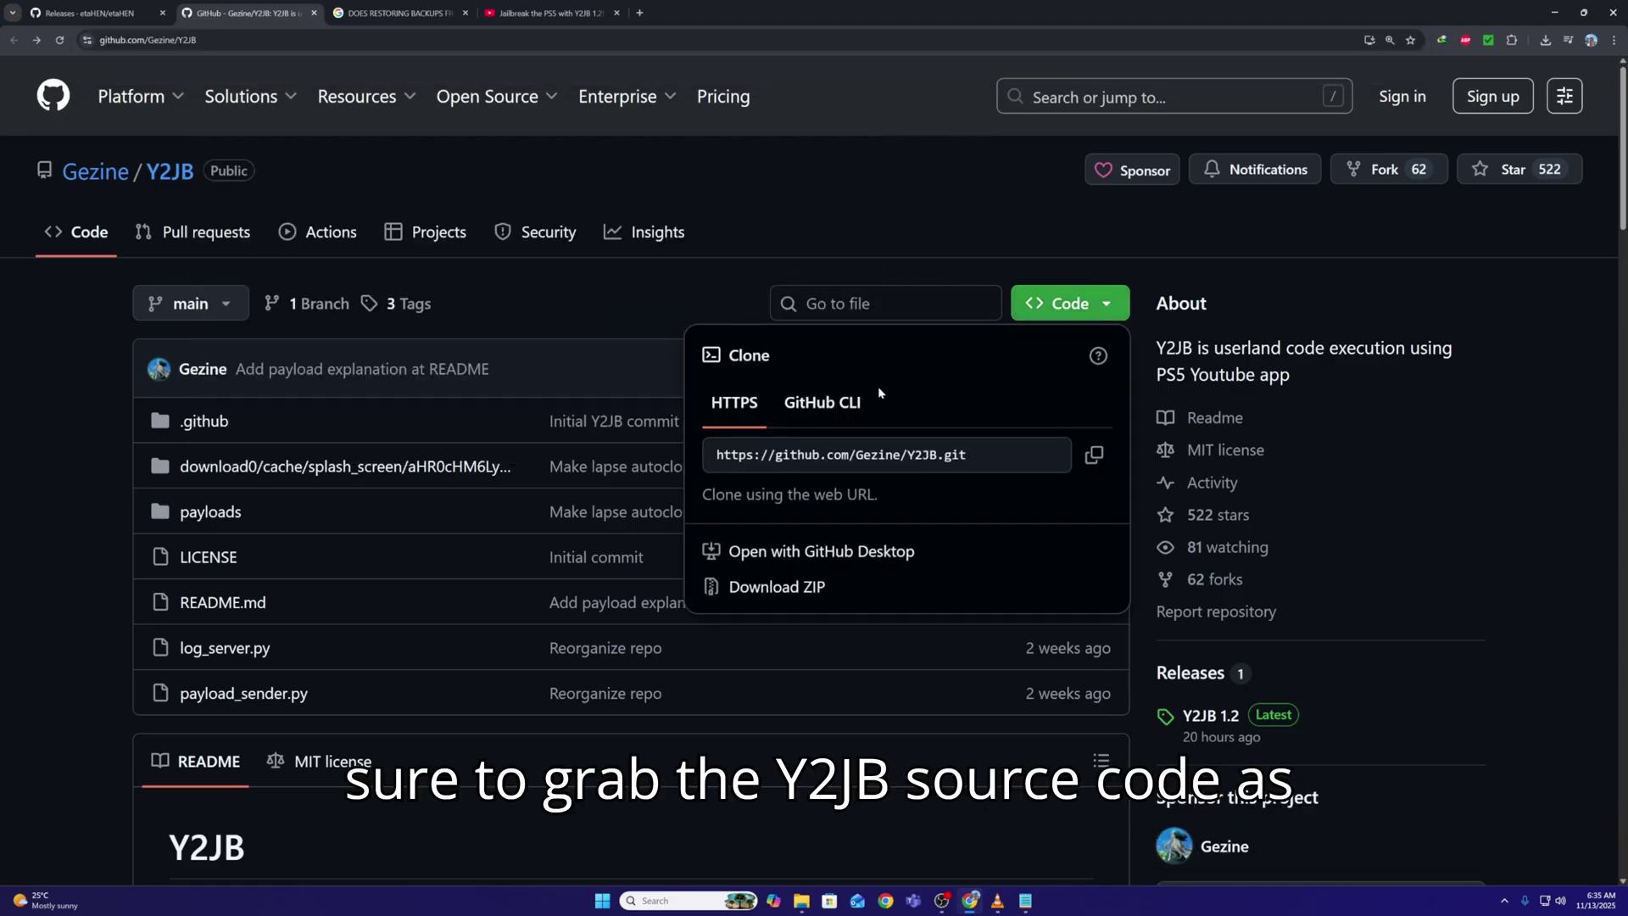
{"action": "left_click", "coordinate": [779, 594]}
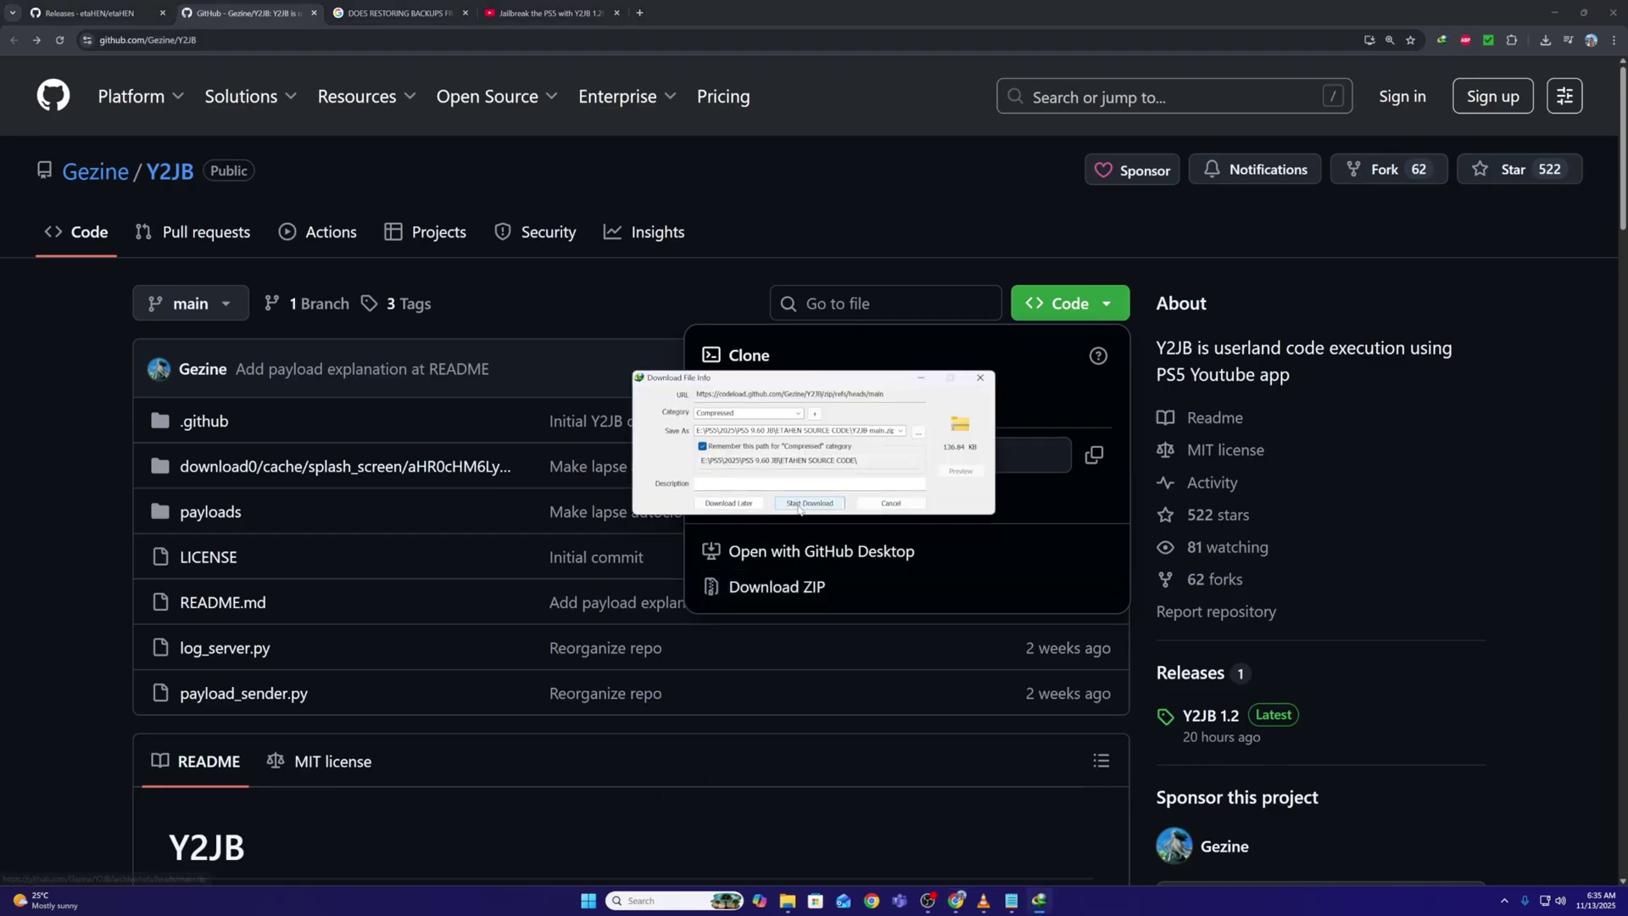
{"action": "left_click", "coordinate": [800, 505]}
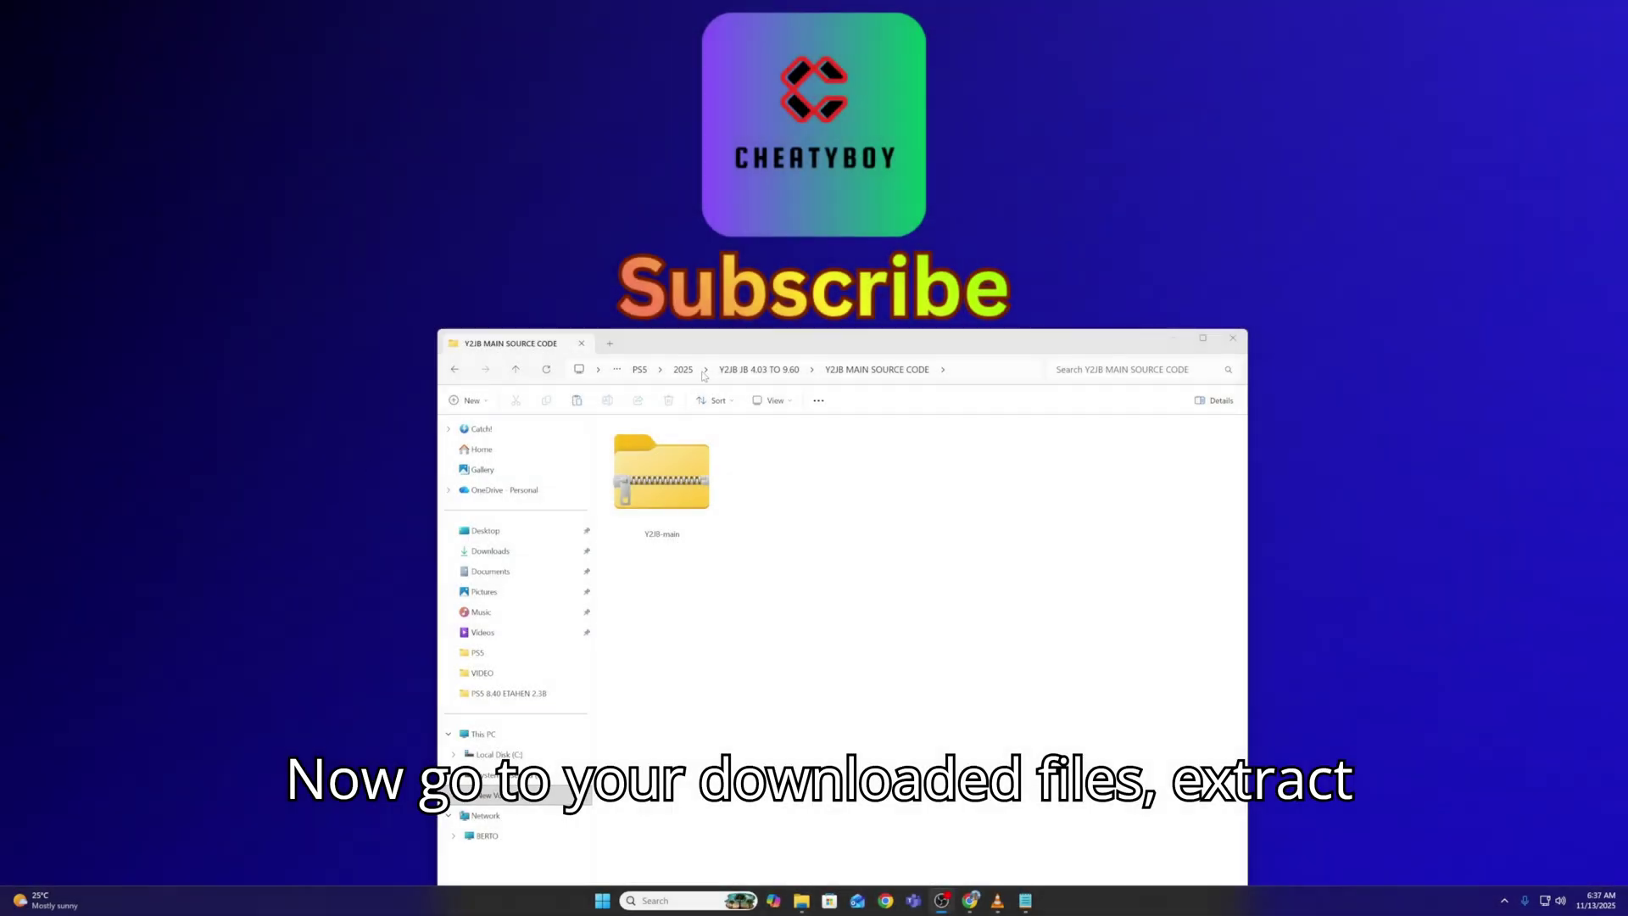
- Extract the Y2JB-main archive in the Y2JB MAIN SOURCE CODE folder to the suggested destination
{"action": "left_click", "coordinate": [662, 474]}
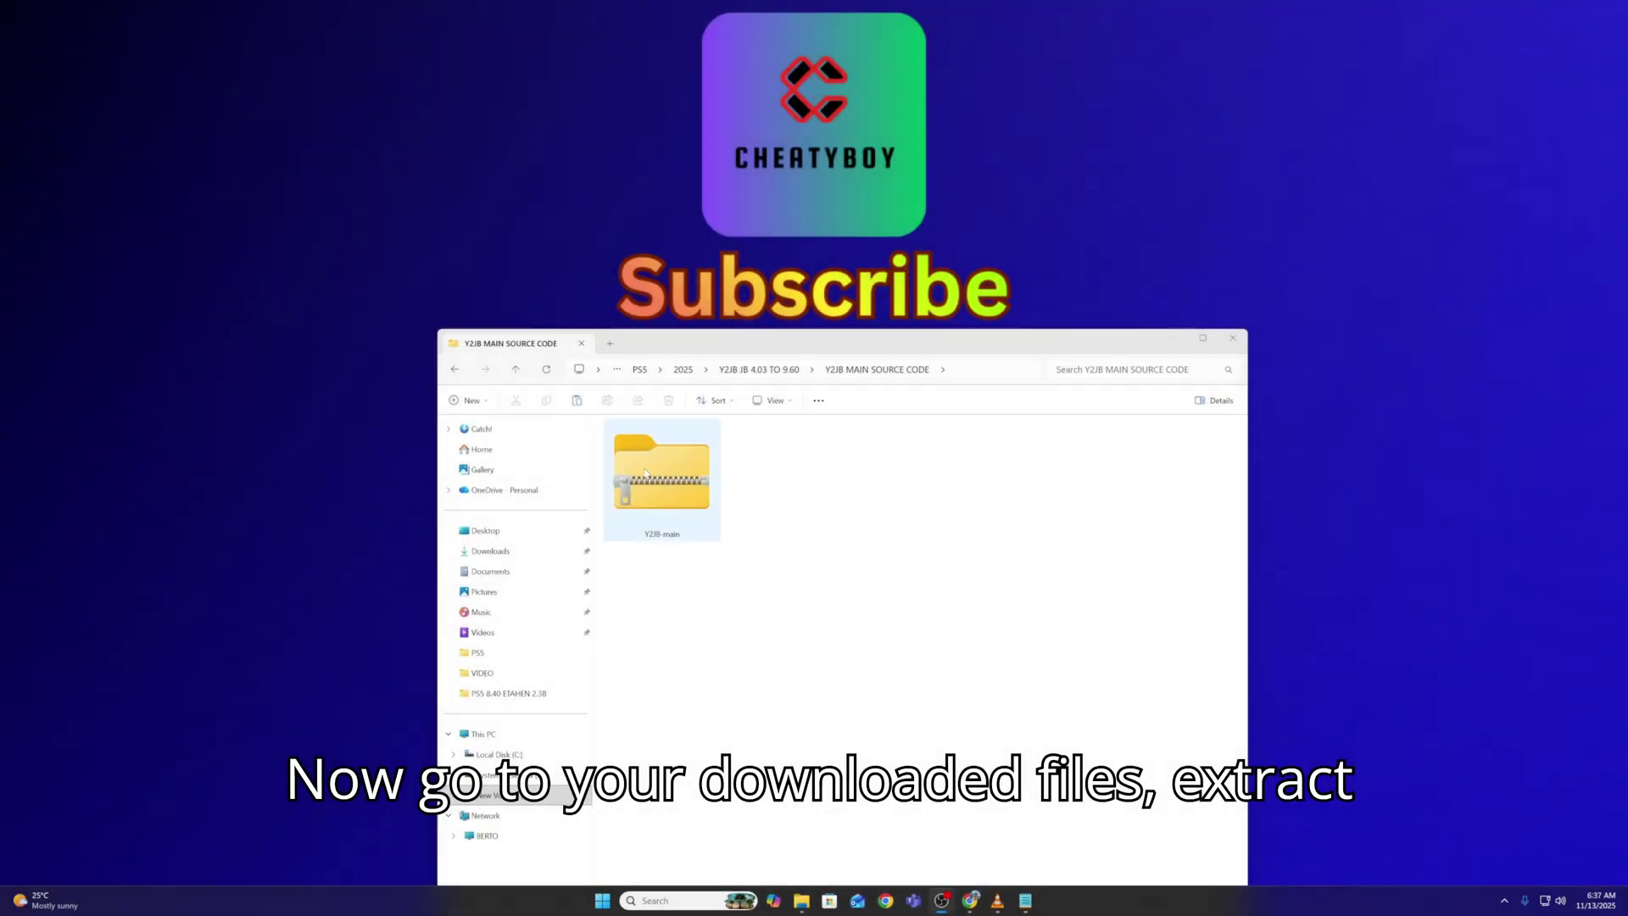
{"action": "right_click", "coordinate": [642, 472]}
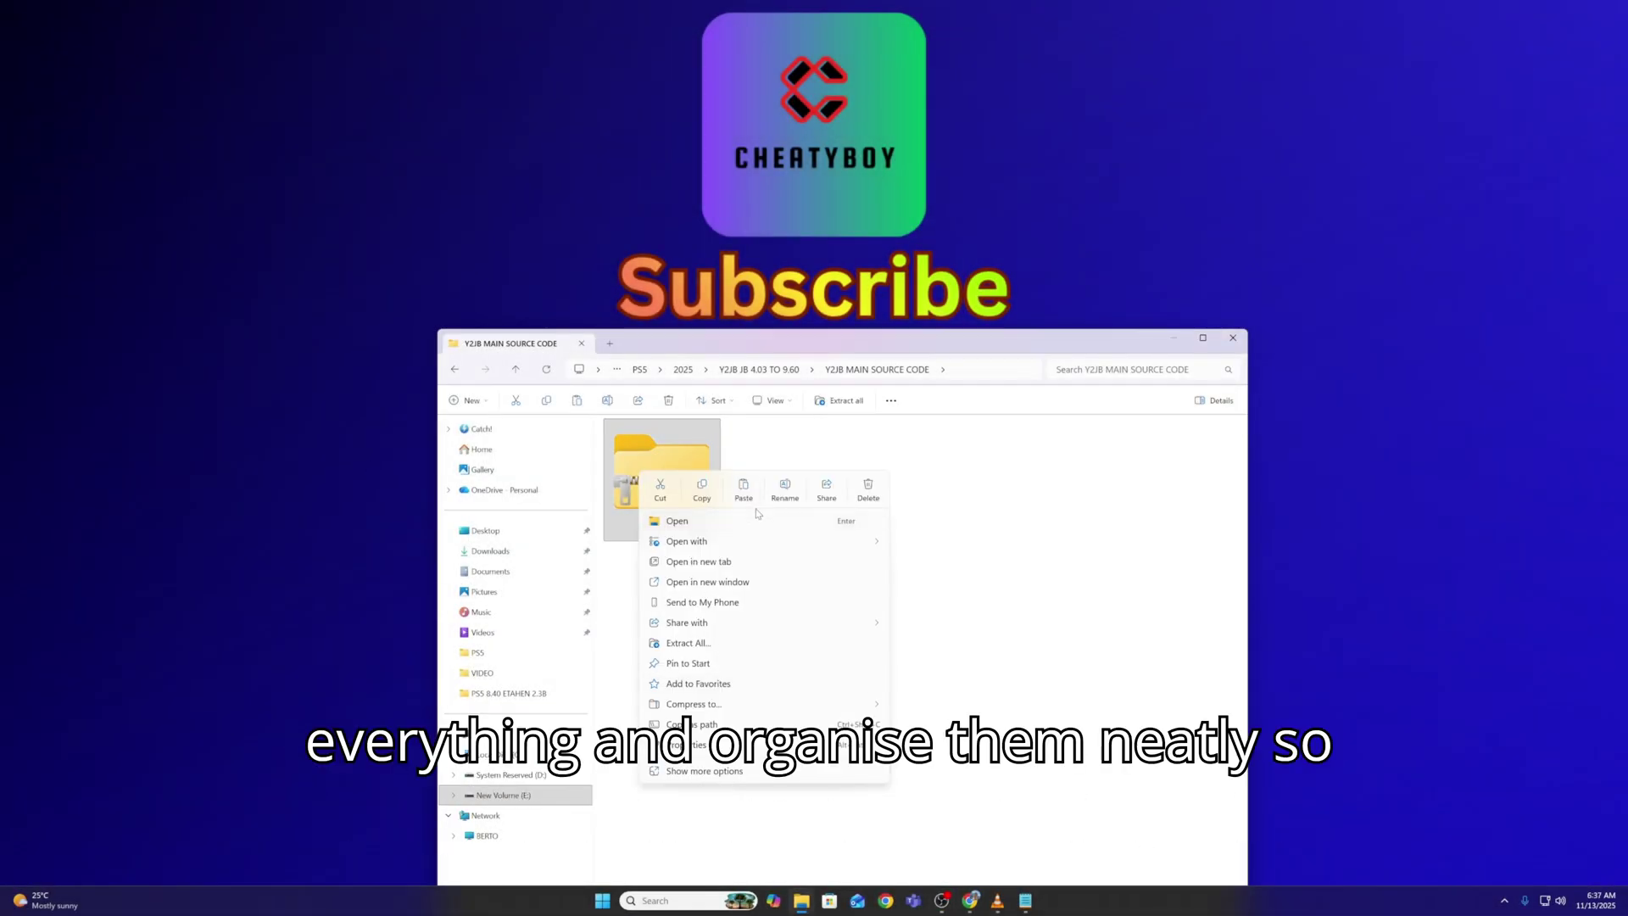
{"action": "left_click", "coordinate": [683, 645]}
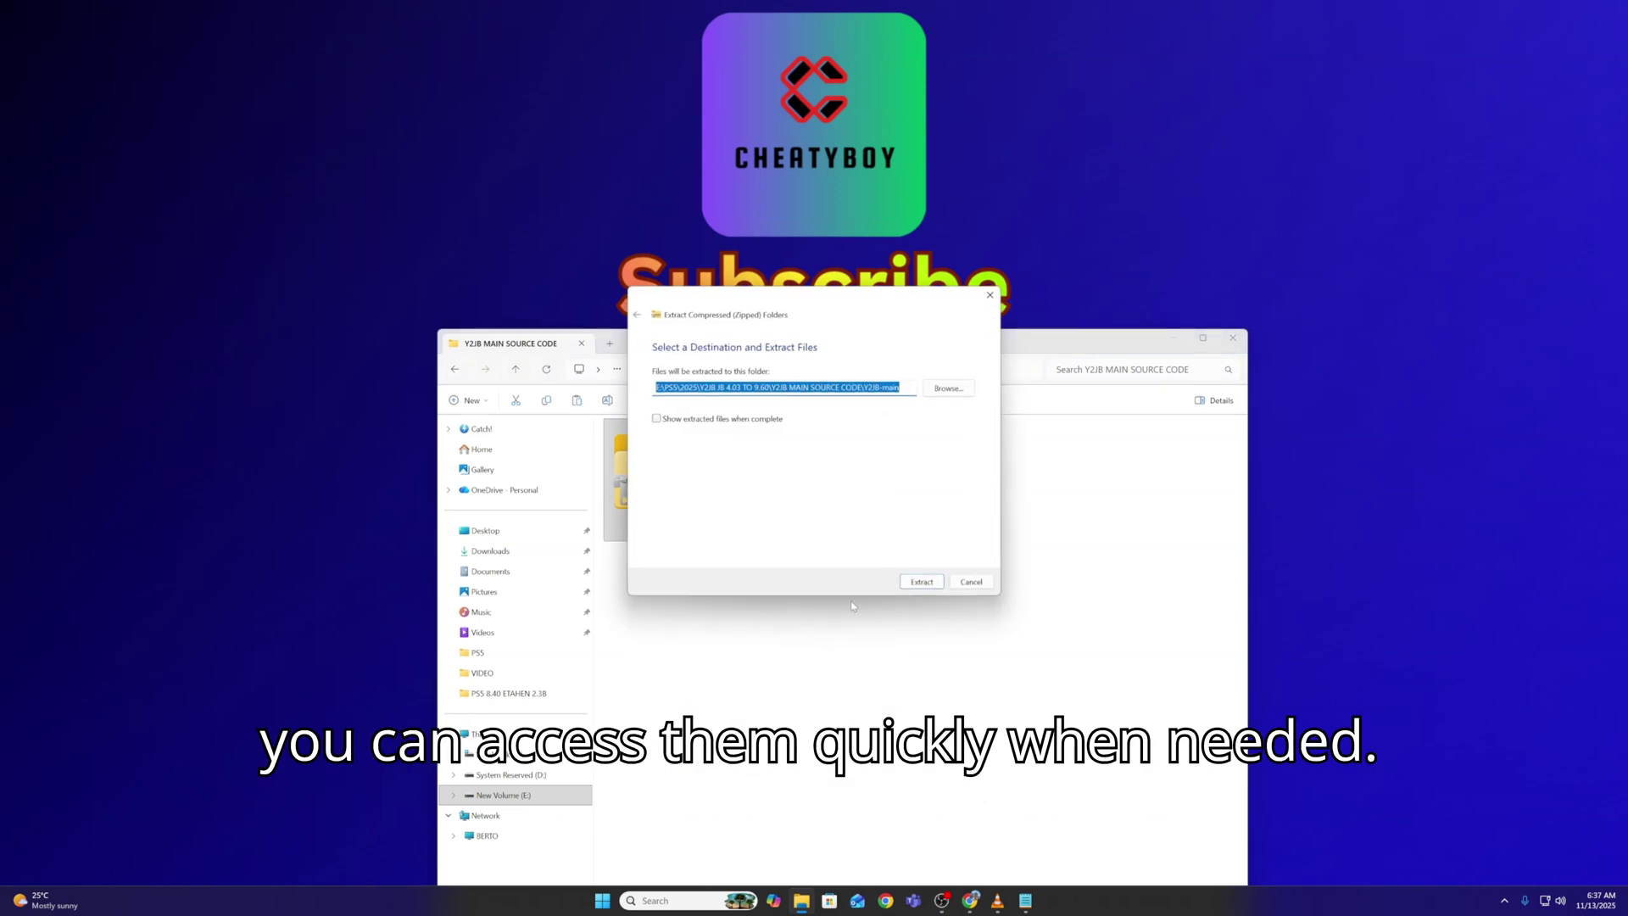
{"action": "left_click", "coordinate": [912, 584]}
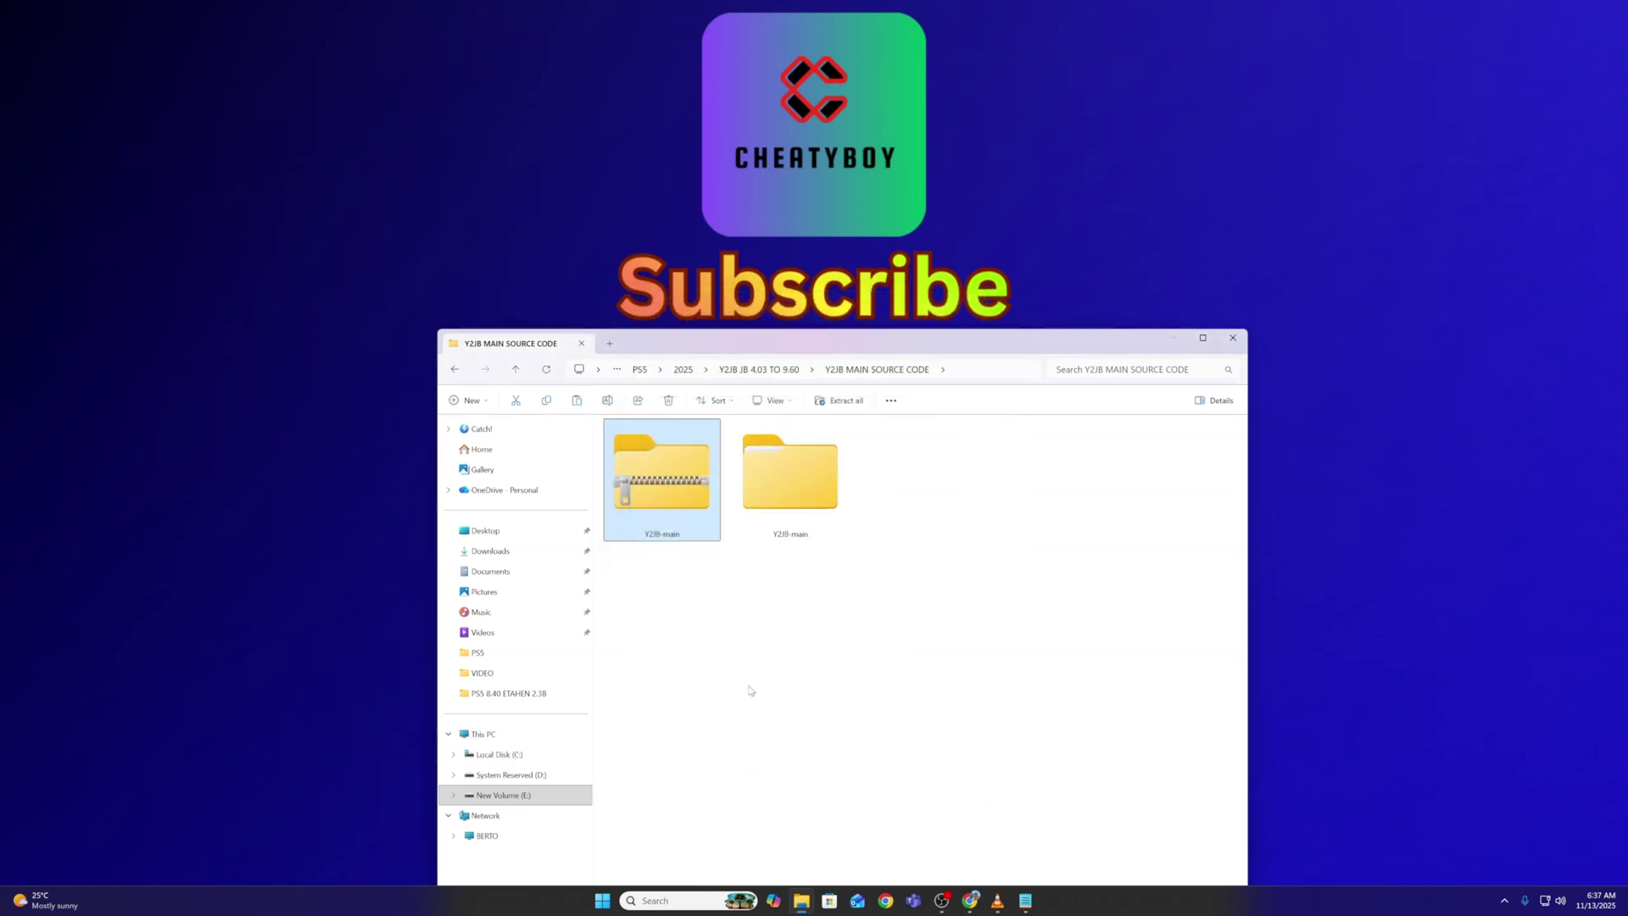
- Open the nested Y2JB-main folders and set both folder levels to show extra large icons
{"action": "double_click", "coordinate": [818, 499]}
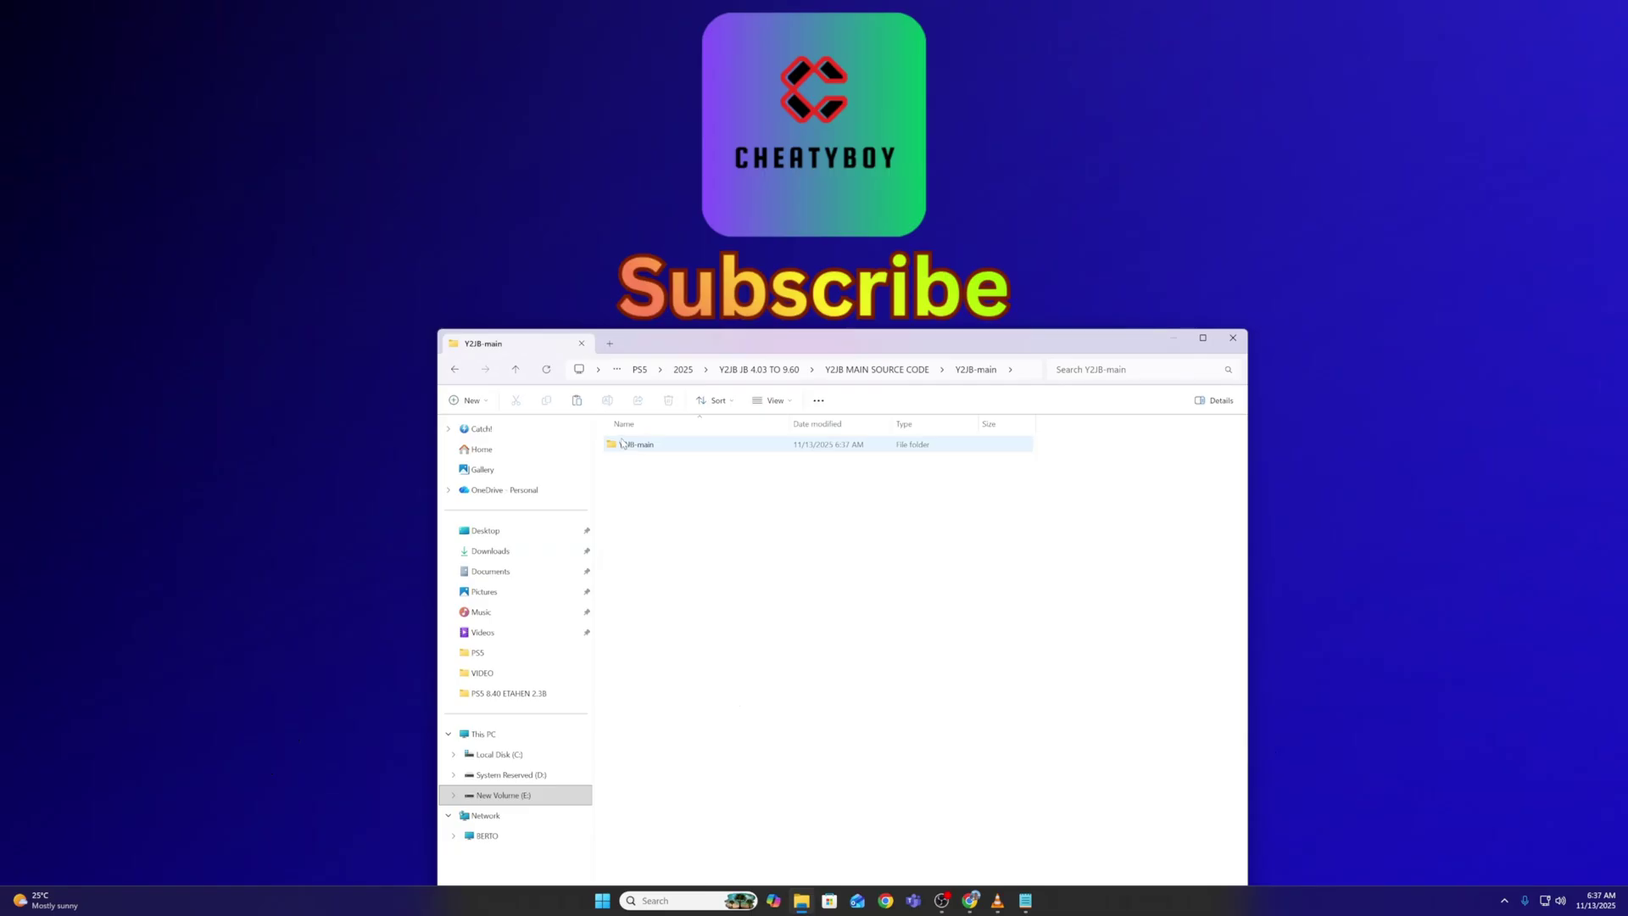
{"action": "double_click", "coordinate": [635, 444]}
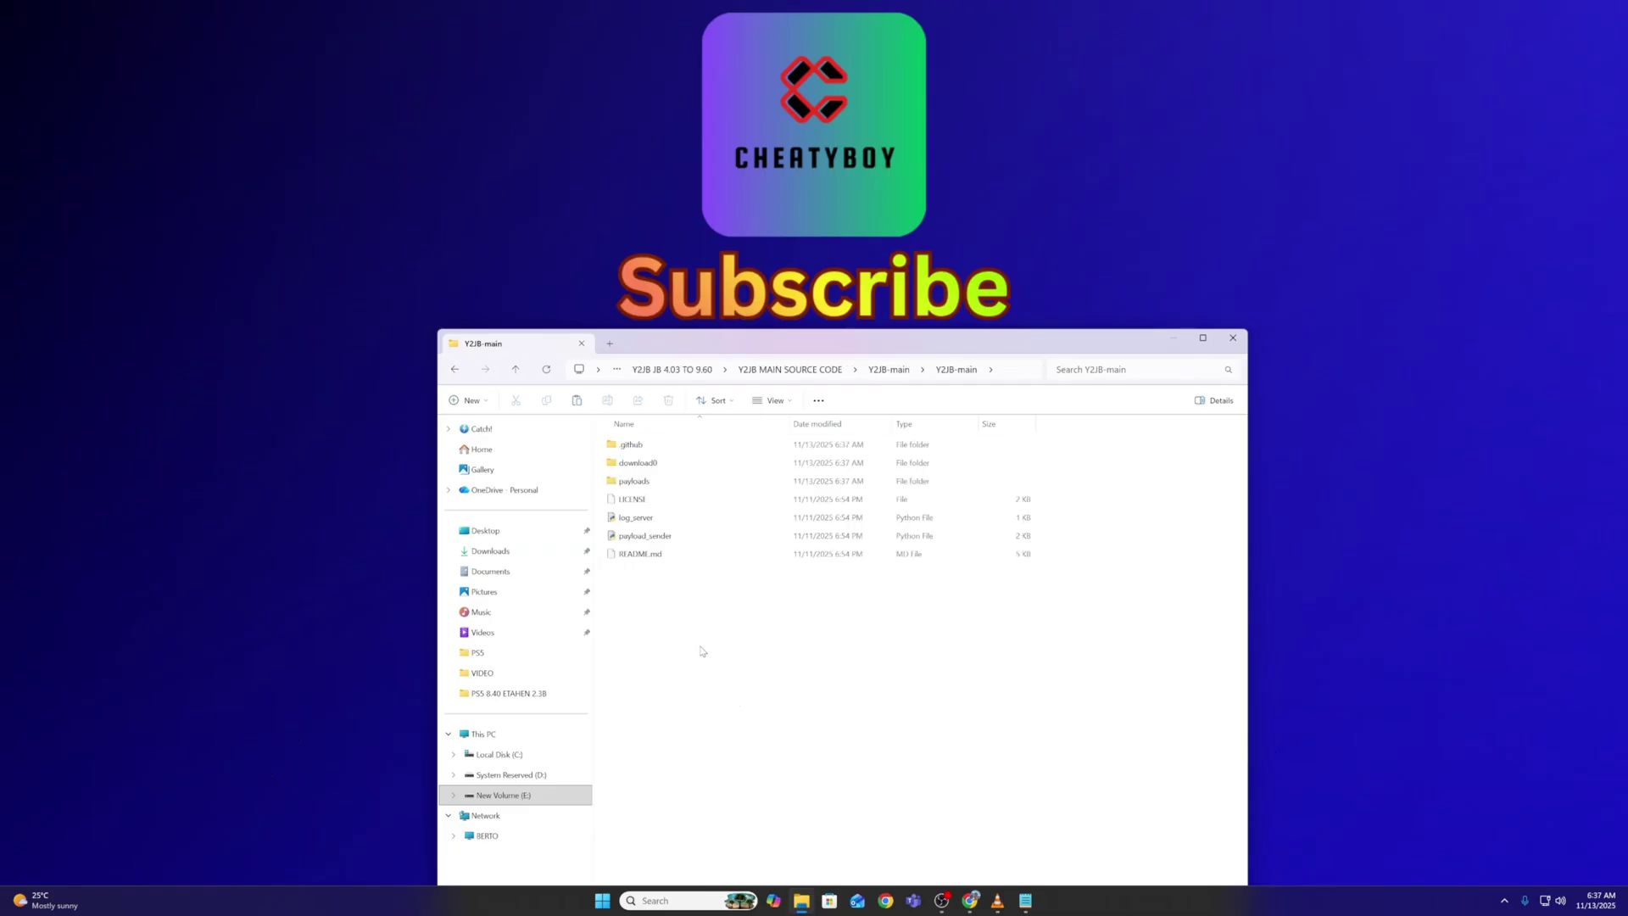
{"action": "left_click", "coordinate": [516, 369]}
{"action": "right_click", "coordinate": [690, 583]}
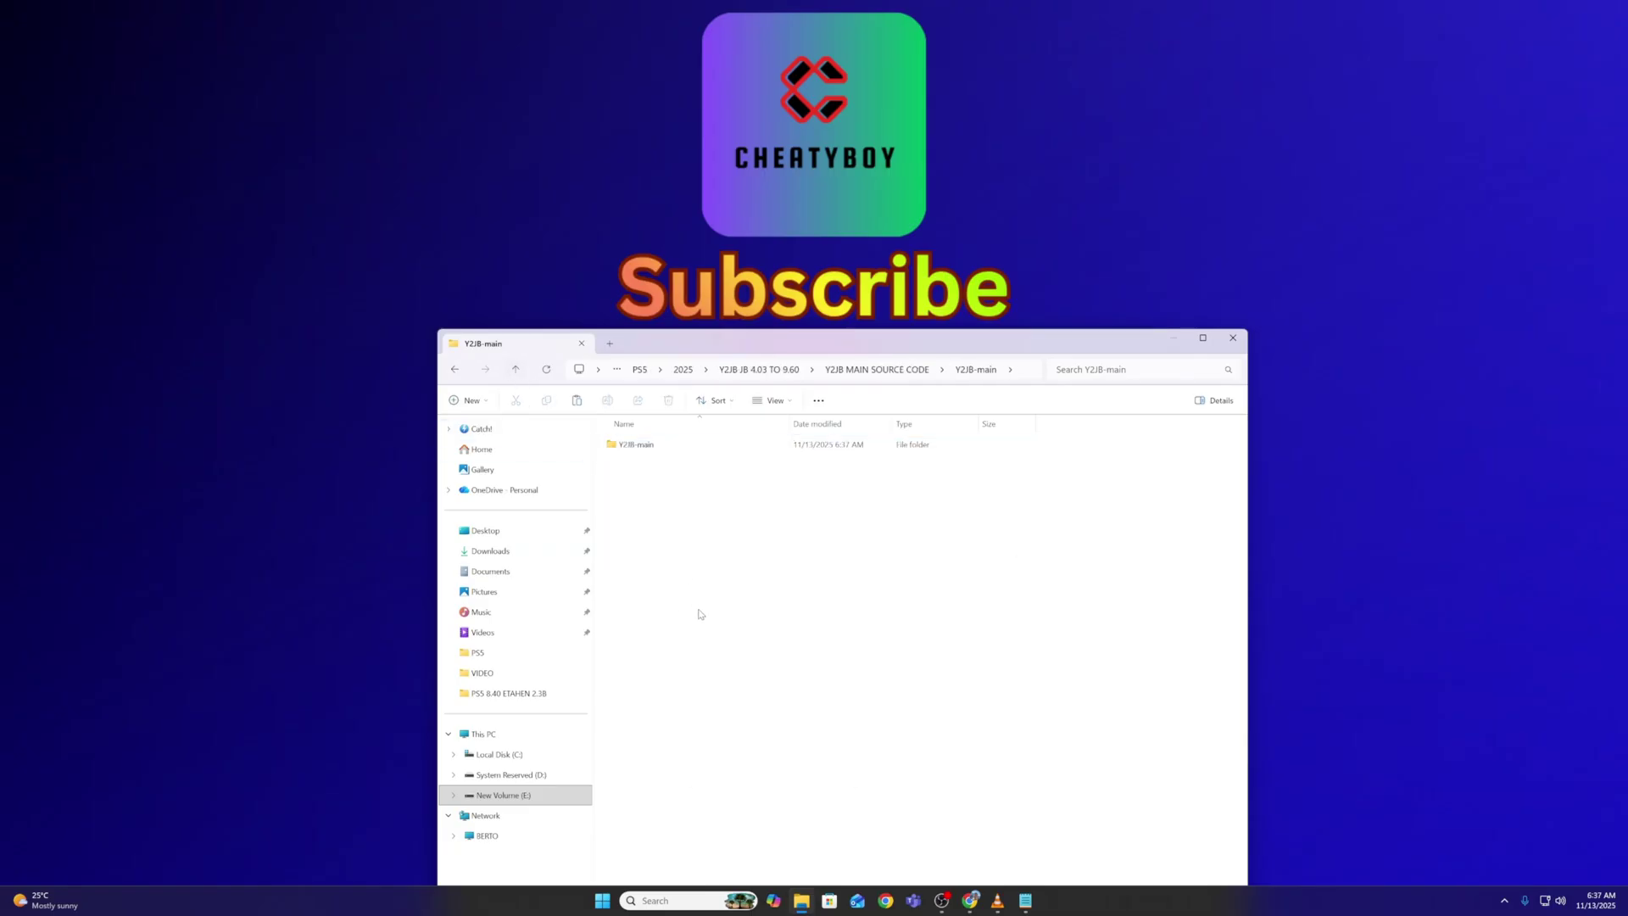
{"action": "mouse_move", "coordinate": [796, 636]}
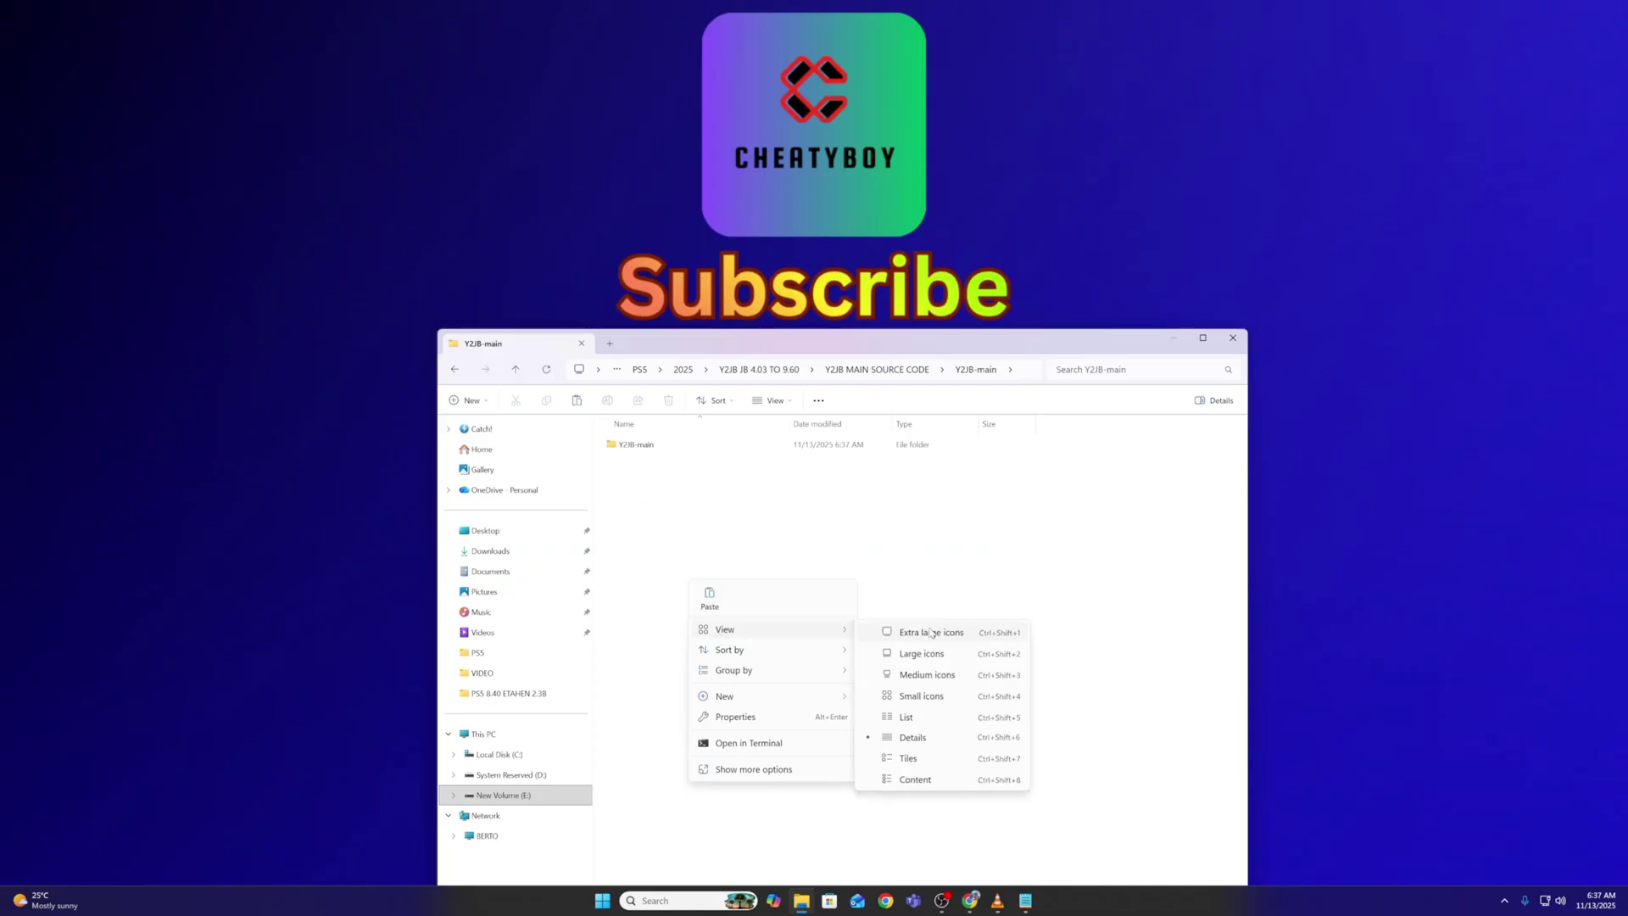
{"action": "left_click", "coordinate": [930, 632]}
{"action": "double_click", "coordinate": [660, 475]}
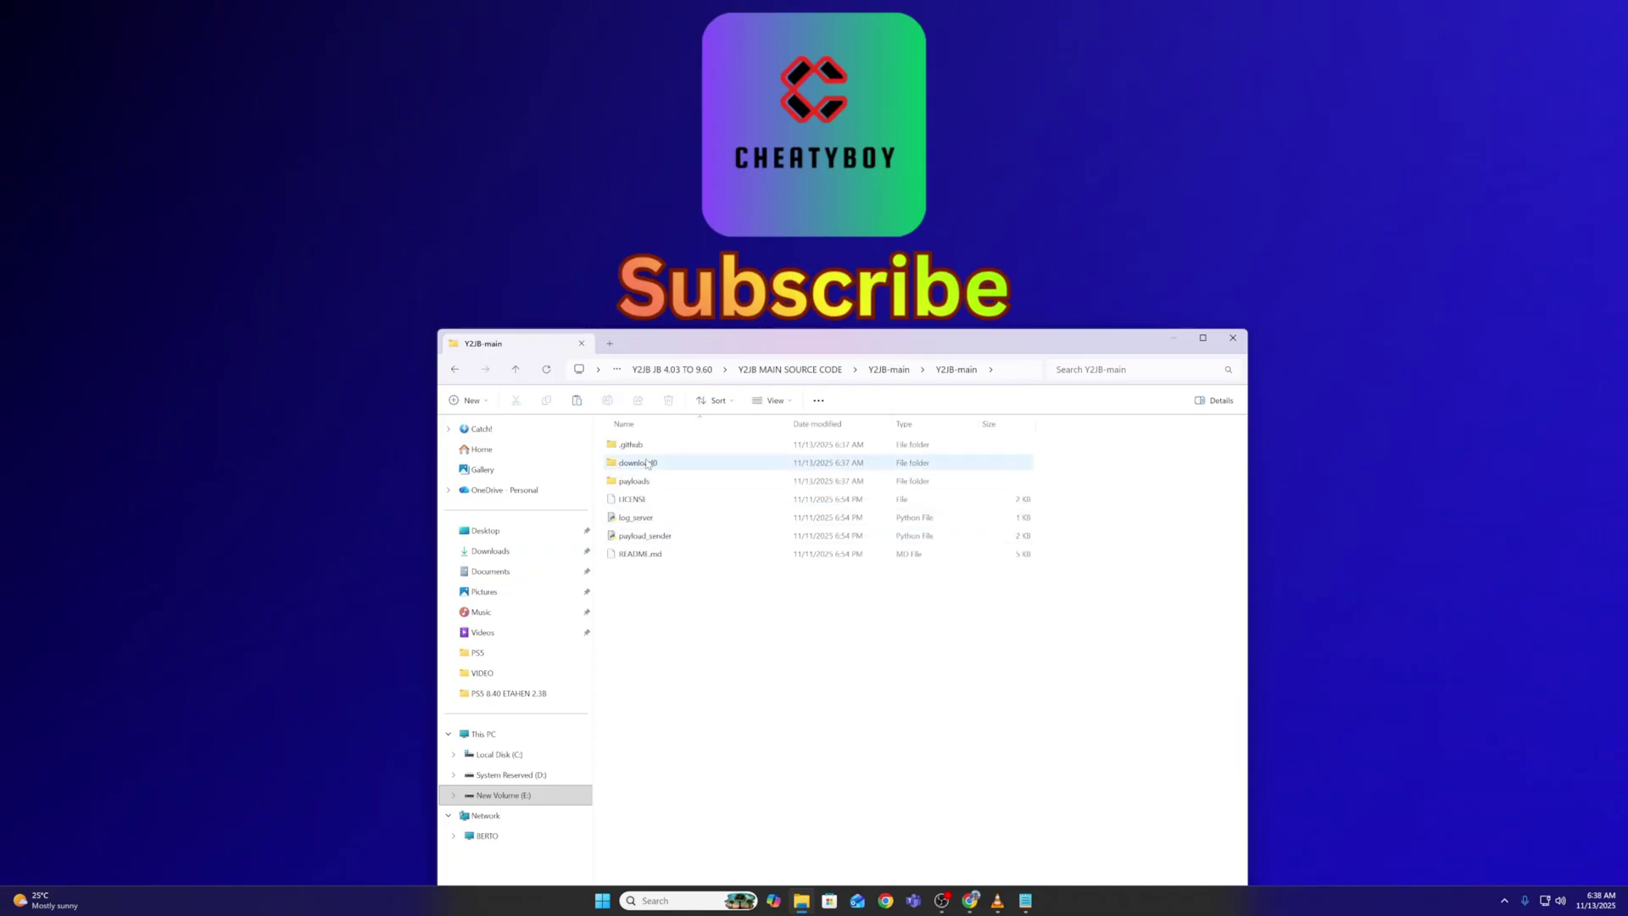
{"action": "right_click", "coordinate": [756, 704]}
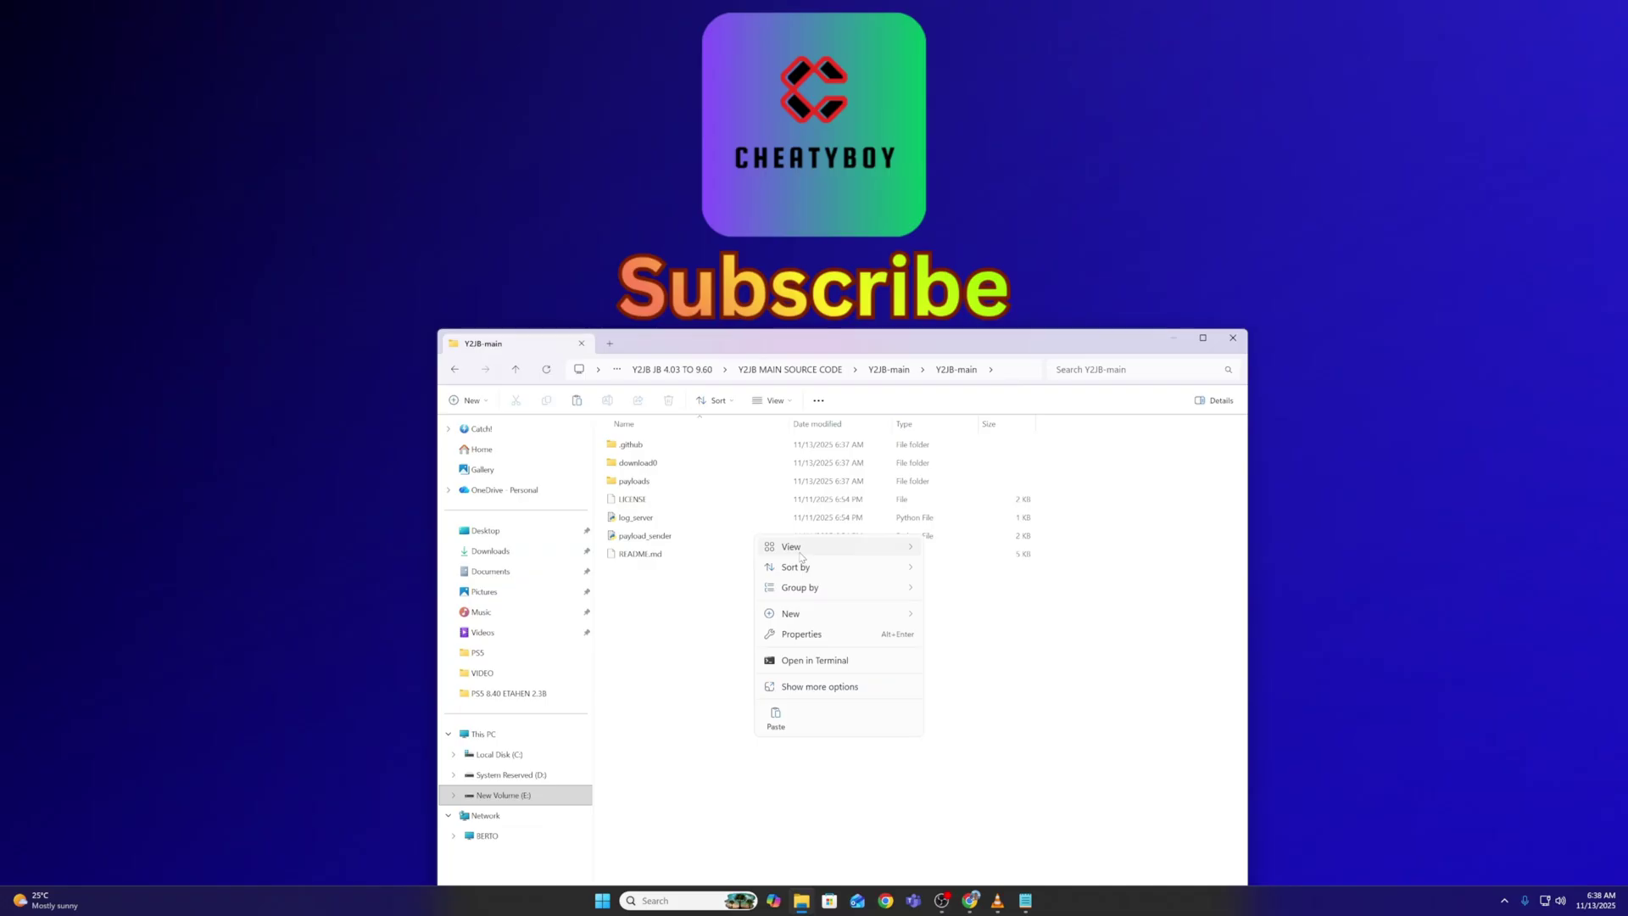
{"action": "mouse_move", "coordinate": [801, 549]}
{"action": "left_click", "coordinate": [988, 552]}
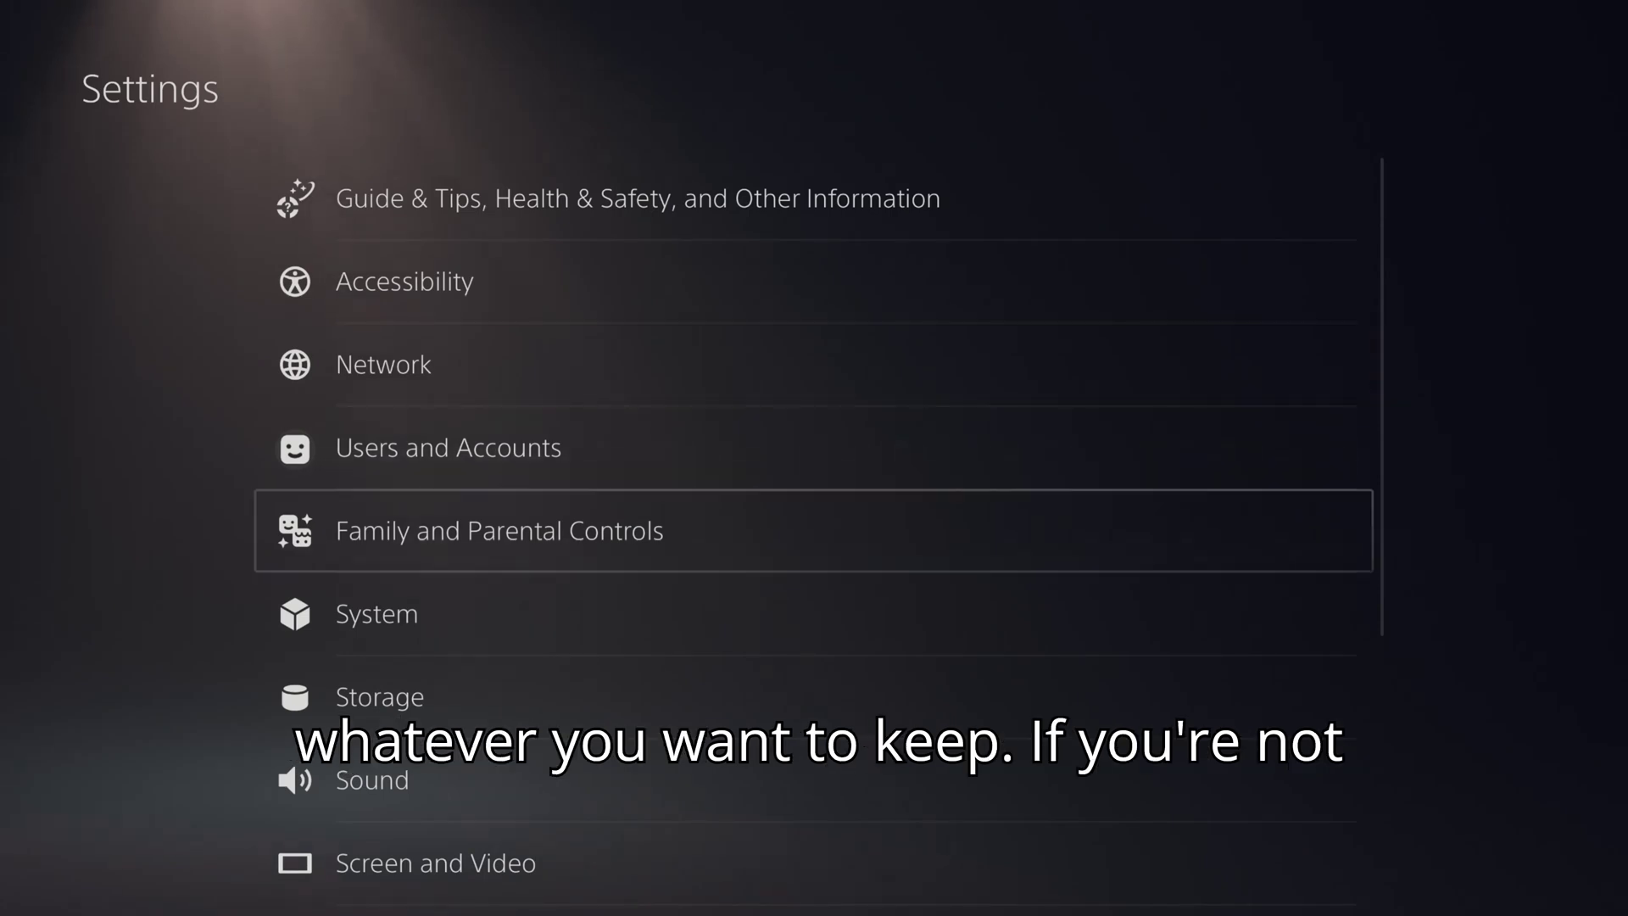
- On the PS5, open Back Up and Restore in the System Software section of the System settings
{"action": "key", "text": "Down"}
{"action": "key", "text": "Return"}
{"action": "key", "text": "Right"}
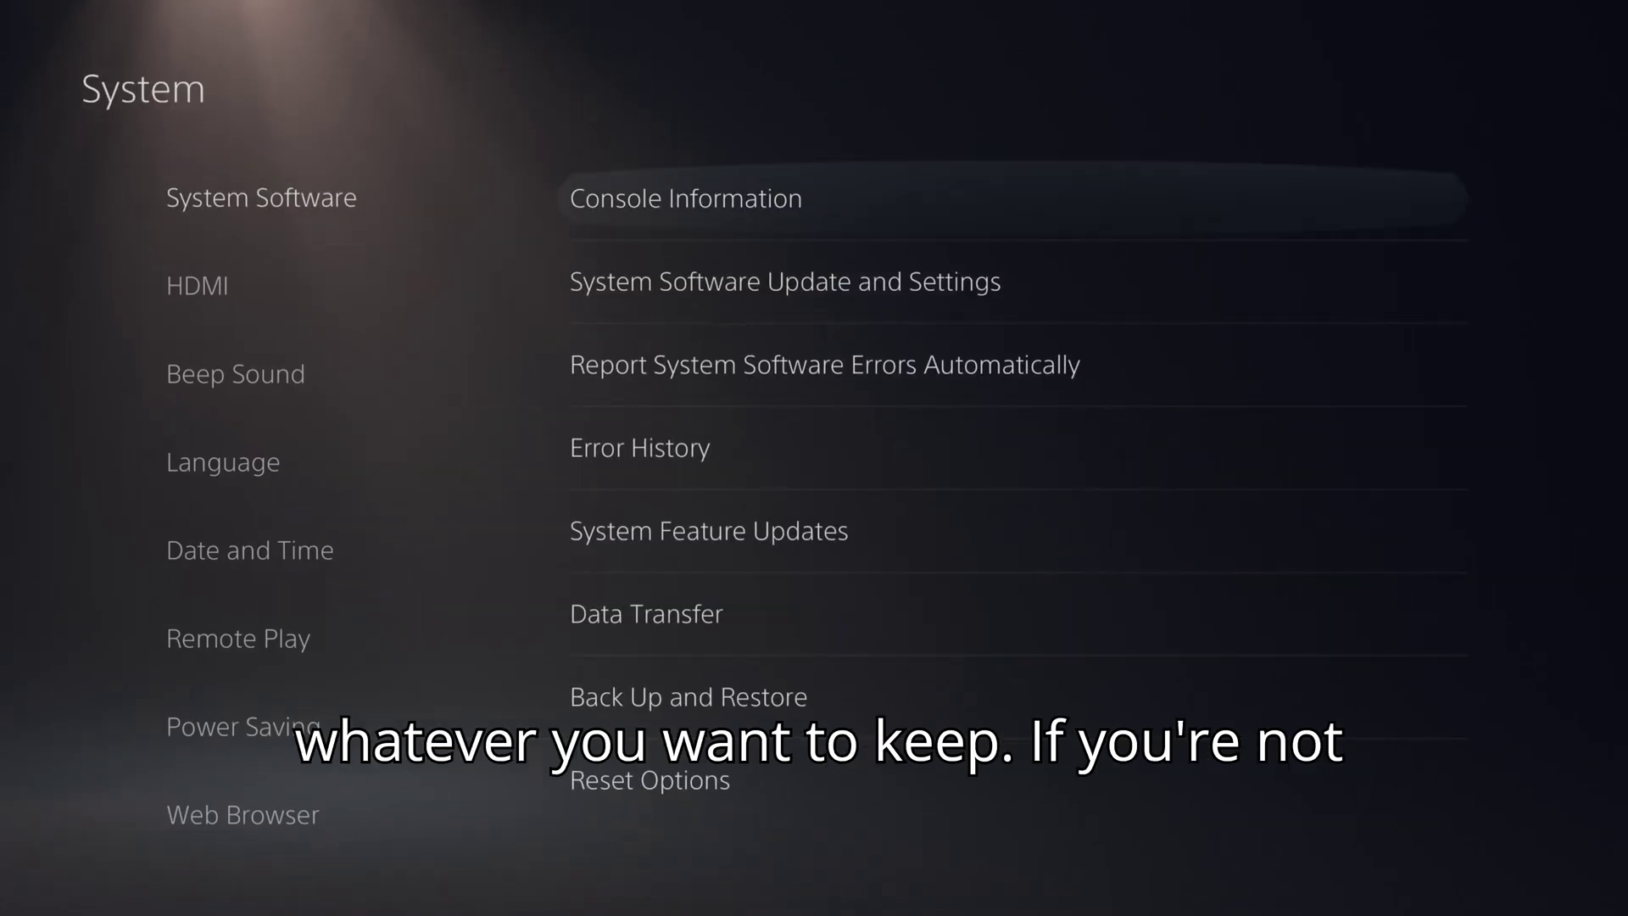
{"action": "key", "text": "Down"}
{"action": "key", "text": "Down"}
{"action": "key", "text": "Down"}
{"action": "key", "text": "Down"}
{"action": "key", "text": "Down"}
{"action": "key", "text": "Down"}
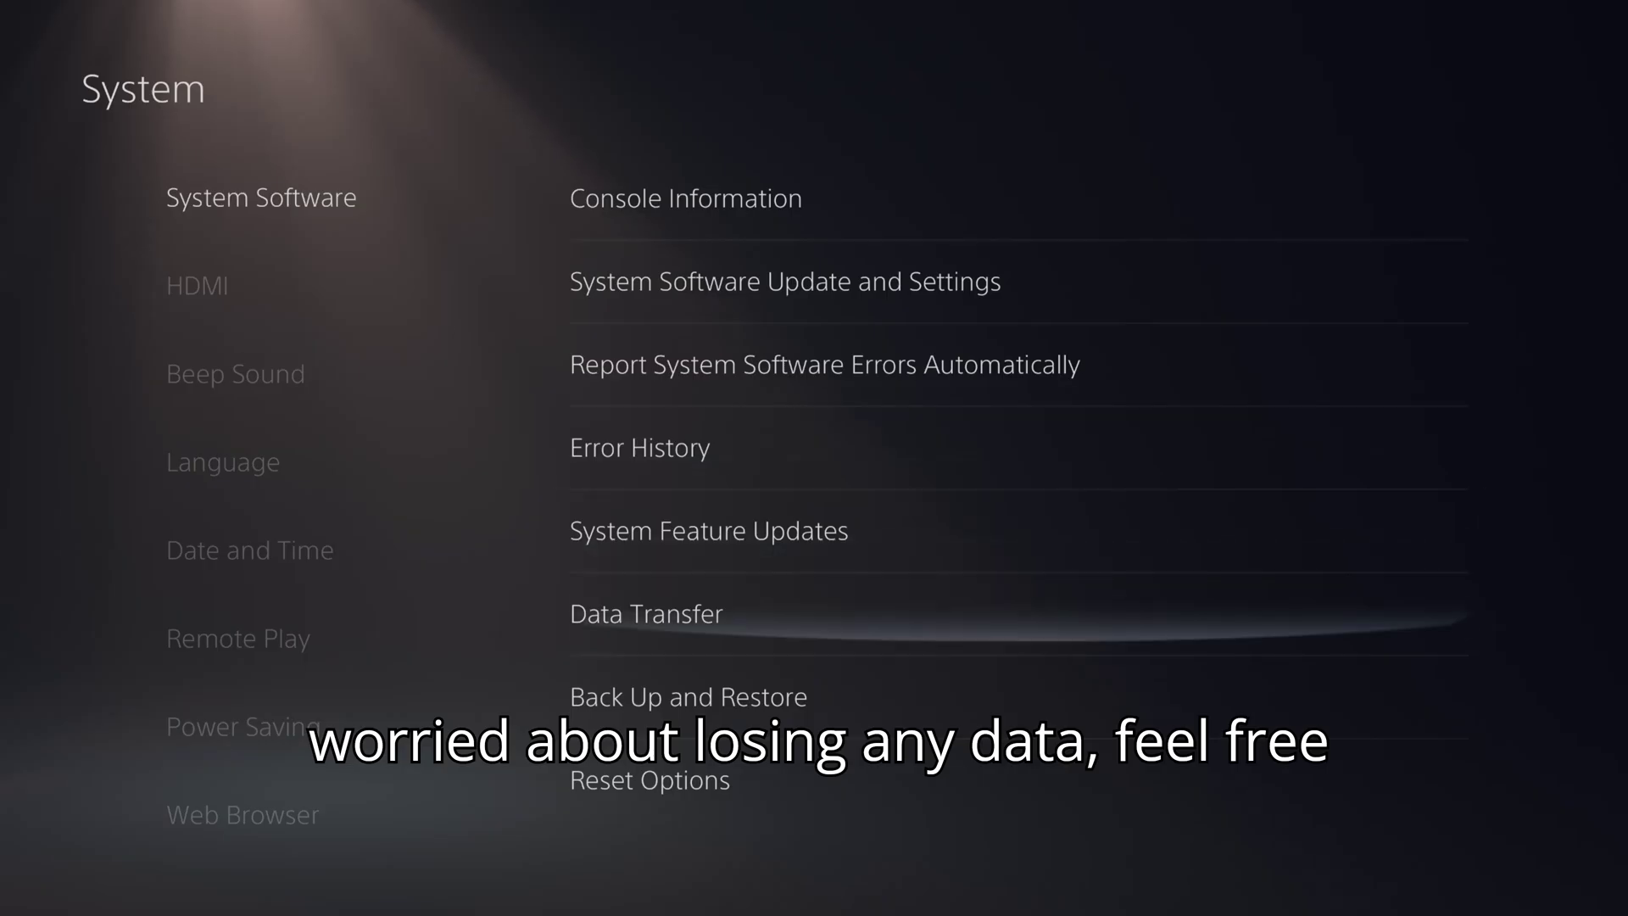
{"action": "key", "text": "Return"}
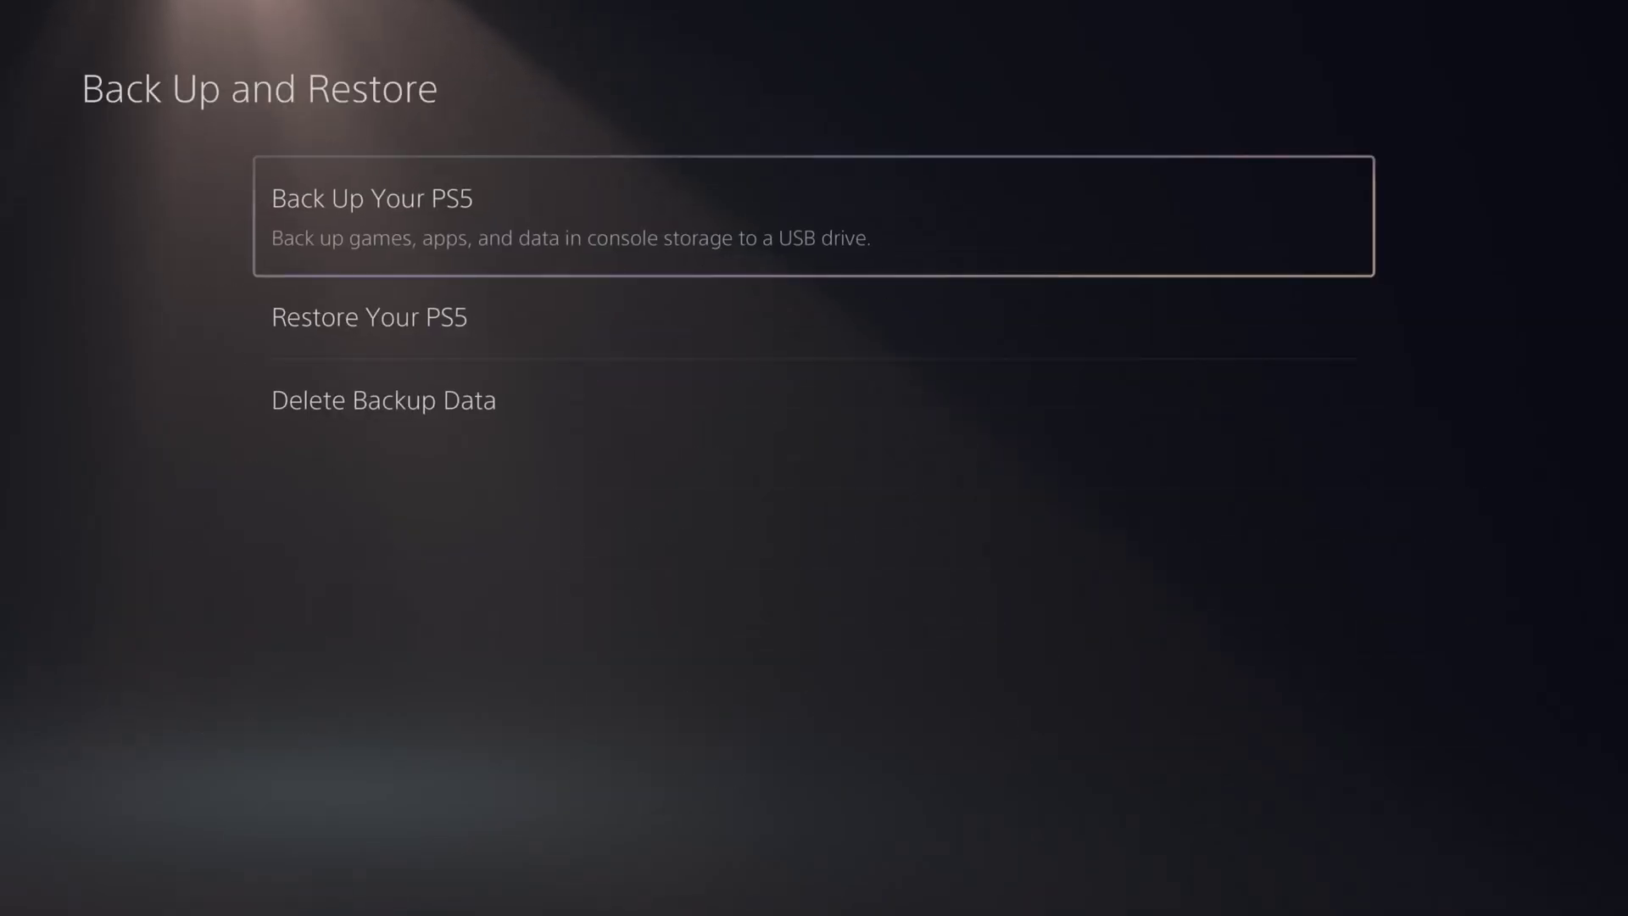
- Back up the PS5 to the USB drive, agreeing to continue with console-bound saved data and acknowledging the ASTRO's PLAYROOM download notice
{"action": "key", "text": "Return"}
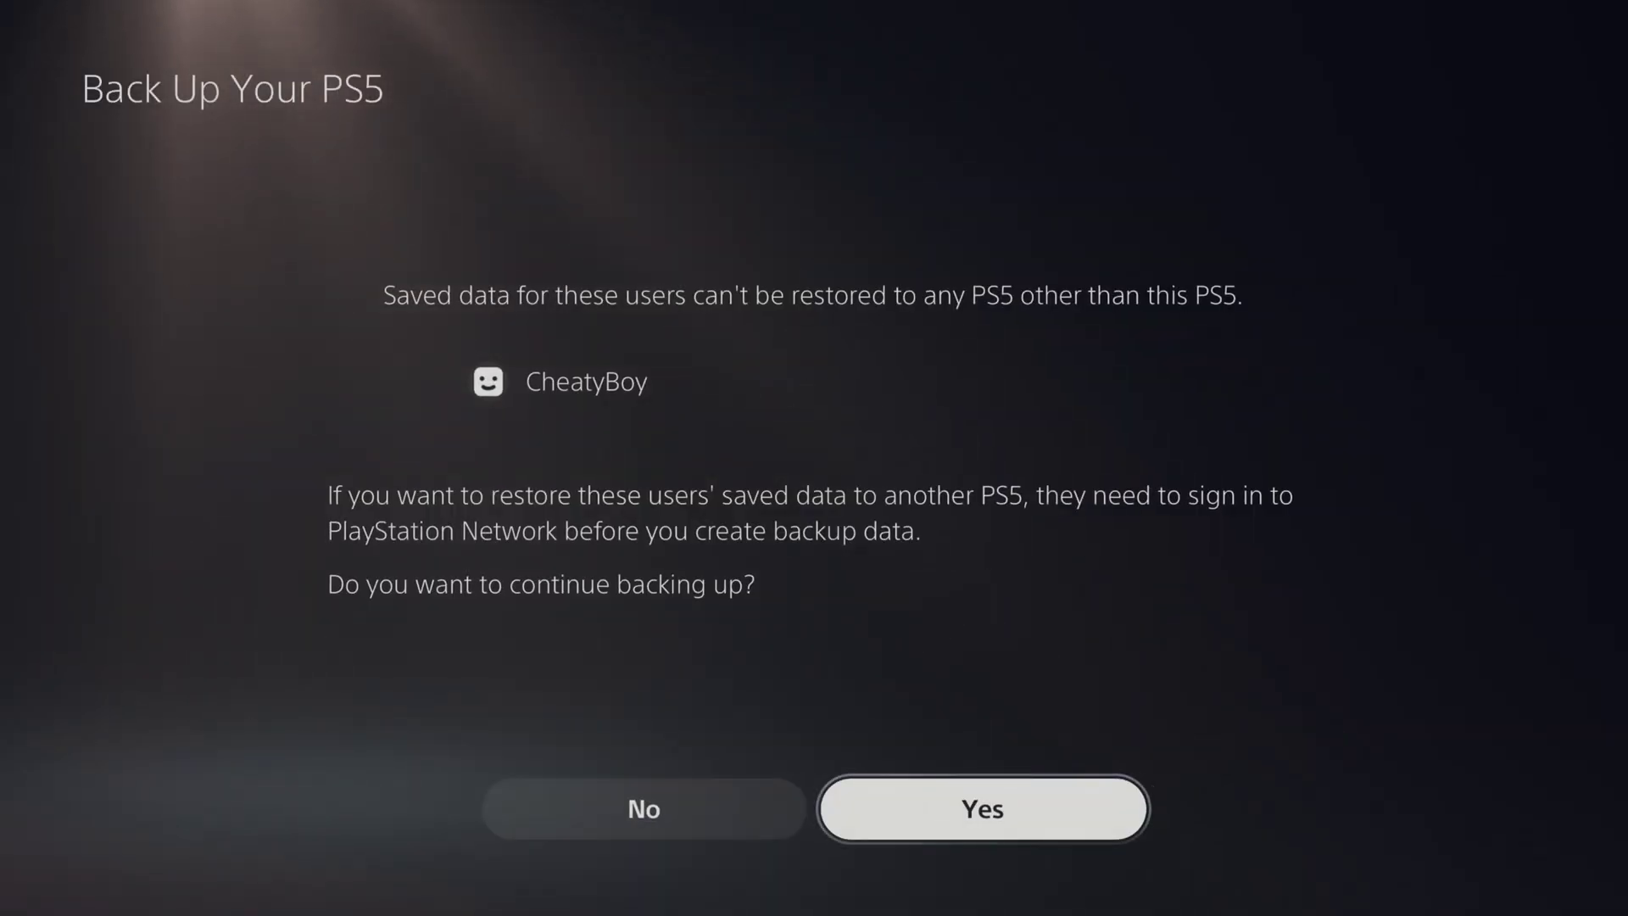
{"action": "key", "text": "Left"}
{"action": "key", "text": "Right"}
{"action": "key", "text": "Return"}
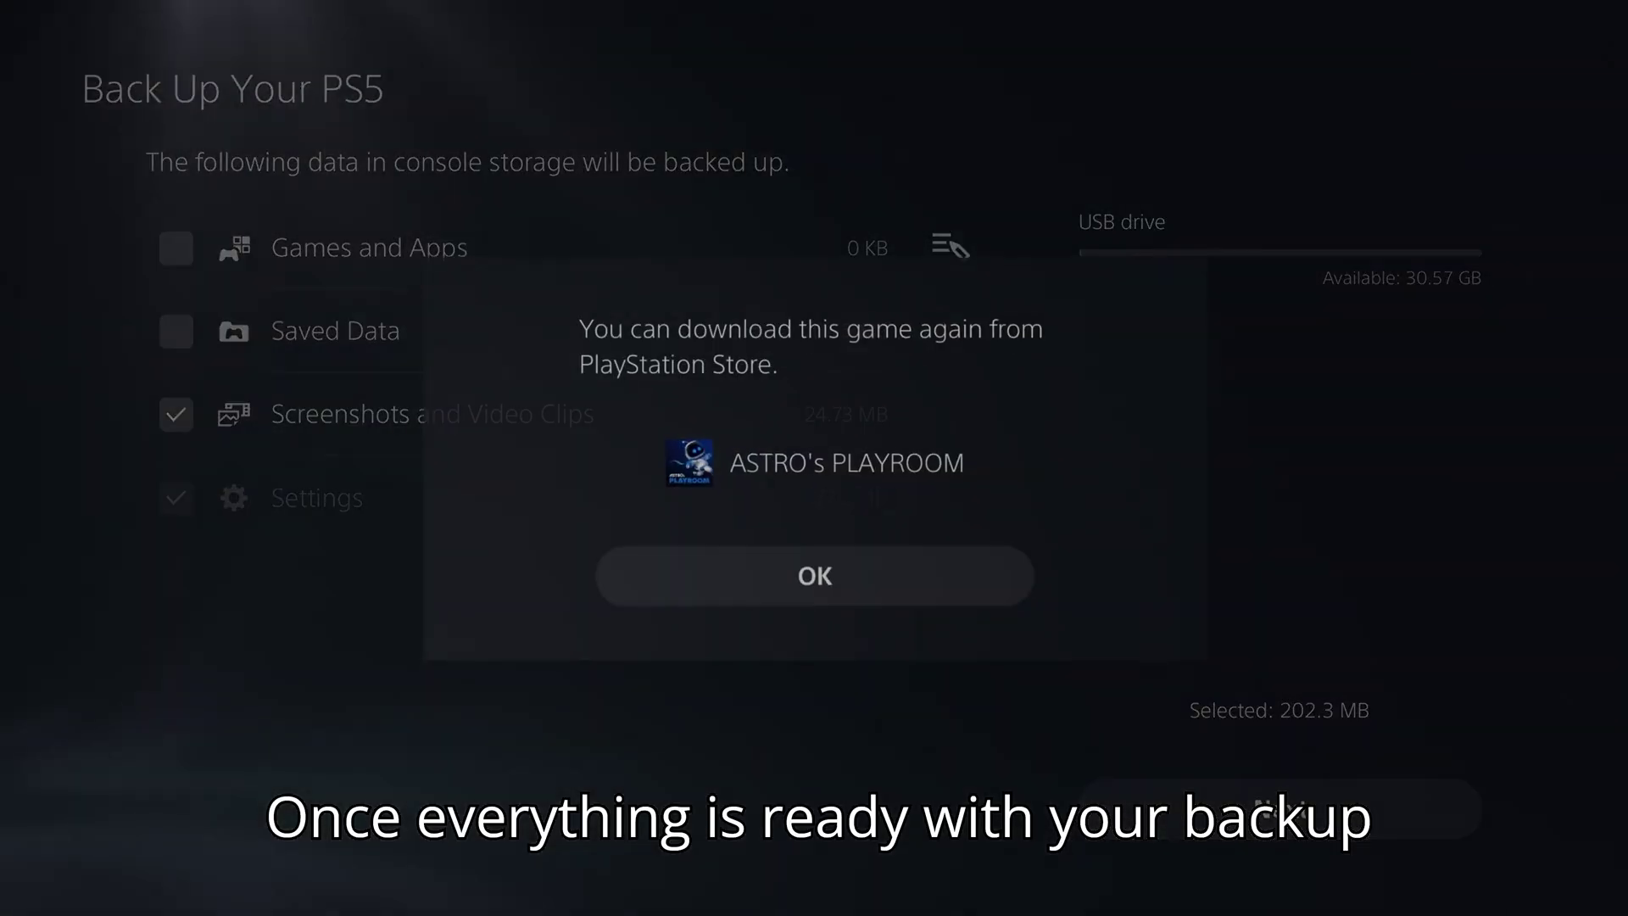
{"action": "key", "text": "Return"}
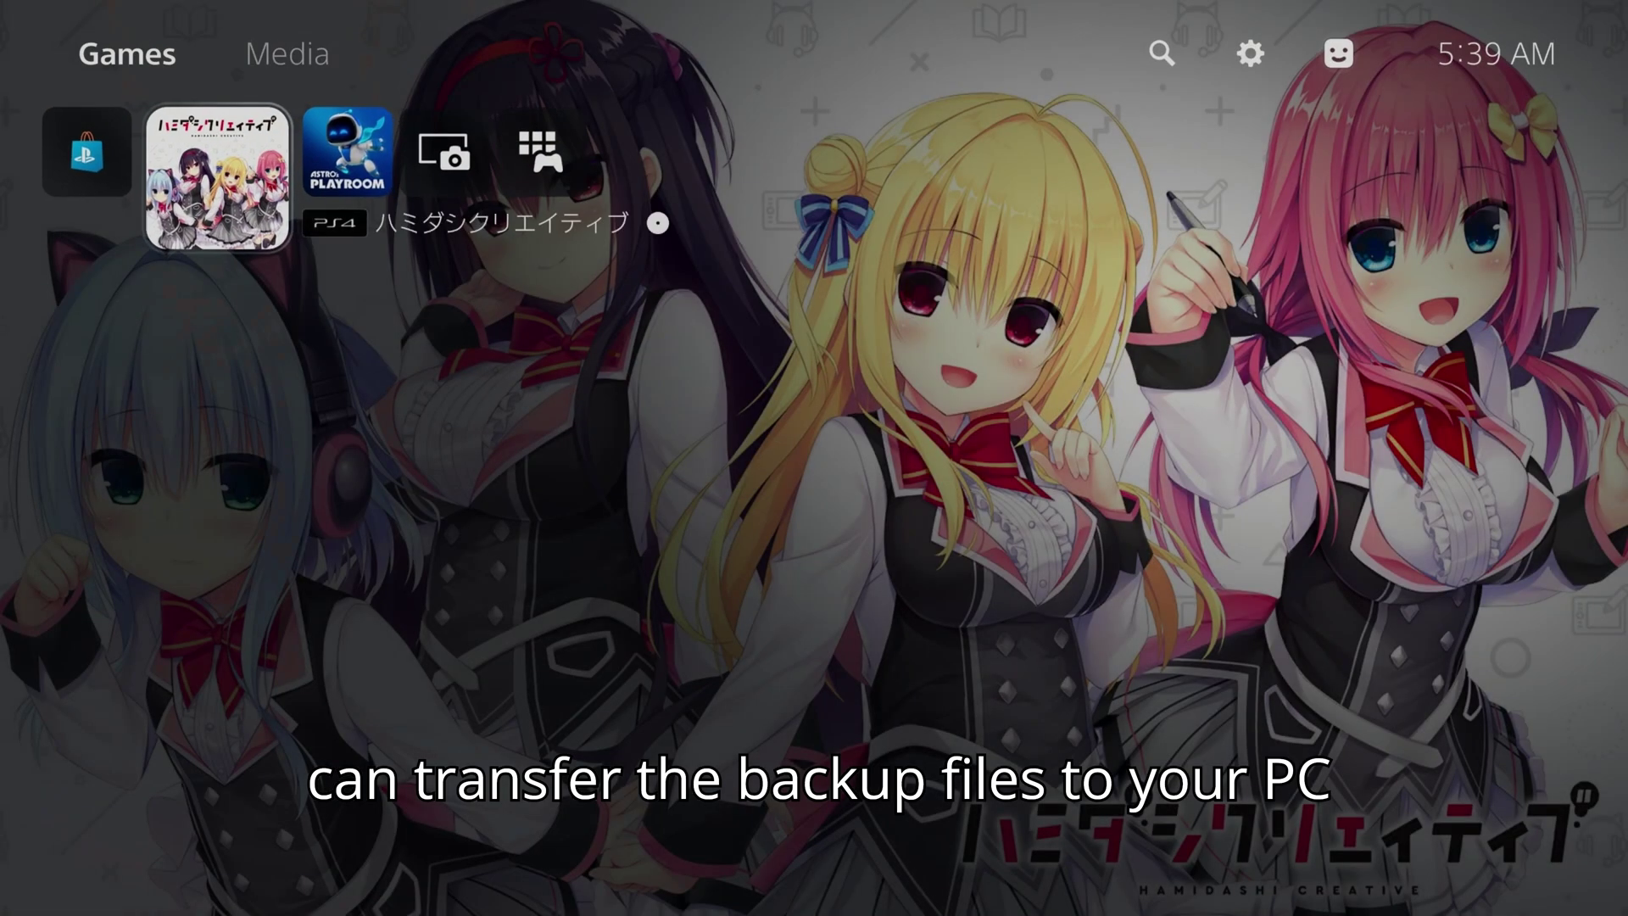
{"action": "key", "text": "Right"}
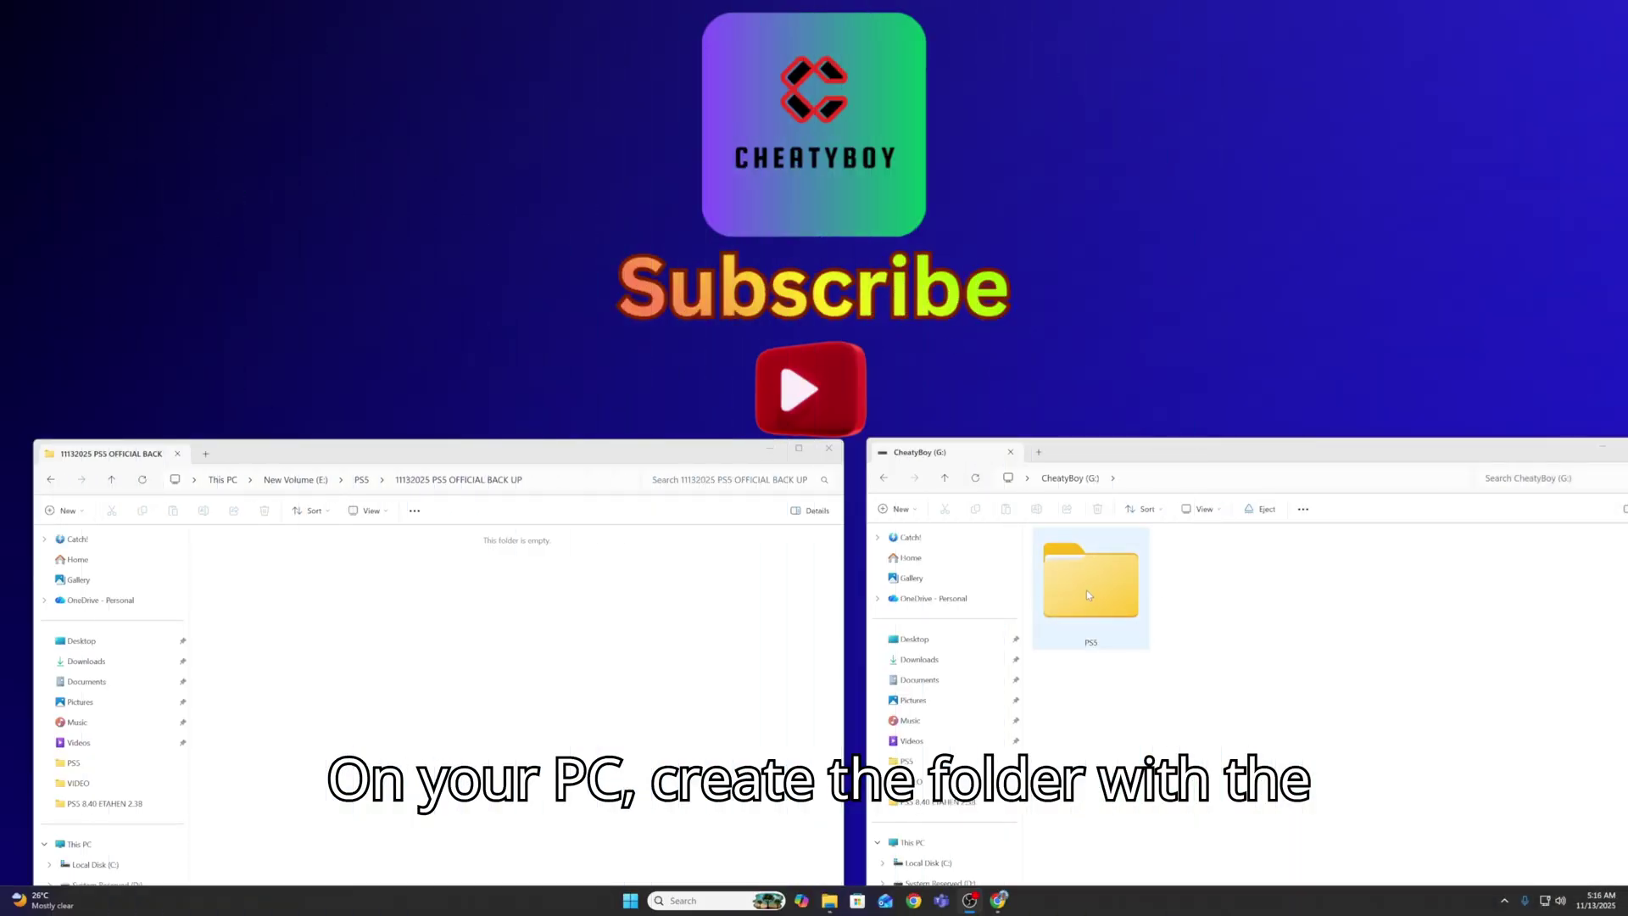
- On the PC, copy the USB drive's PS5 folder into 11132025 PS5 OFFICIAL BACK UP and delete it from CheatyBoy (G:)
{"action": "left_click_drag", "start_coordinate": [1085, 590], "coordinate": [500, 636]}
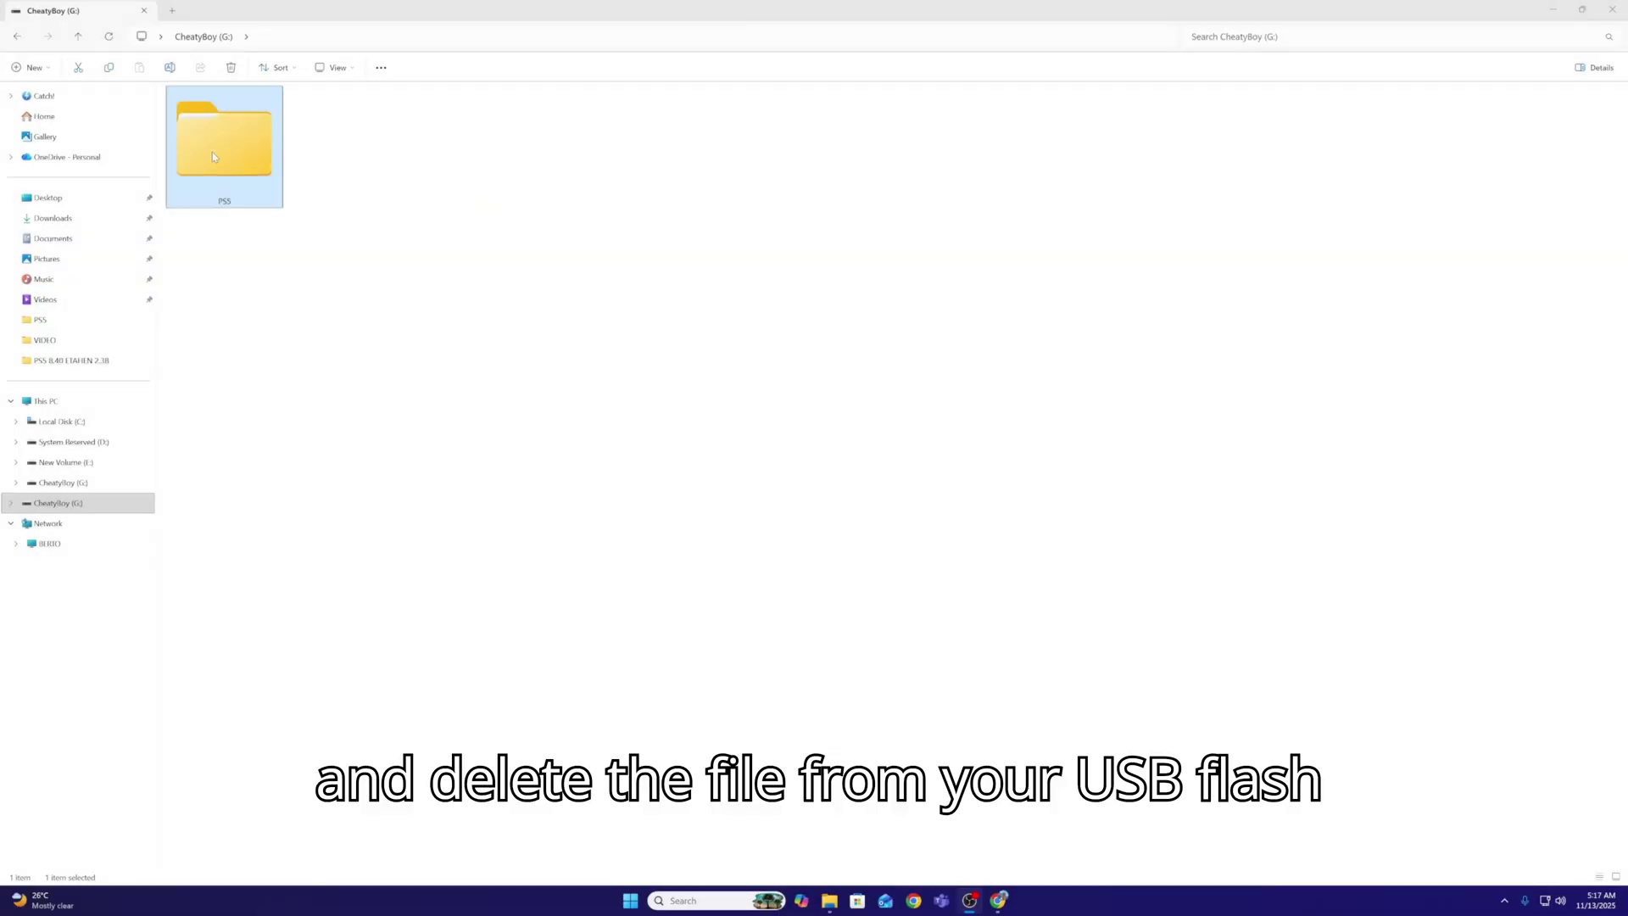
{"action": "right_click", "coordinate": [213, 156]}
{"action": "left_click", "coordinate": [358, 172]}
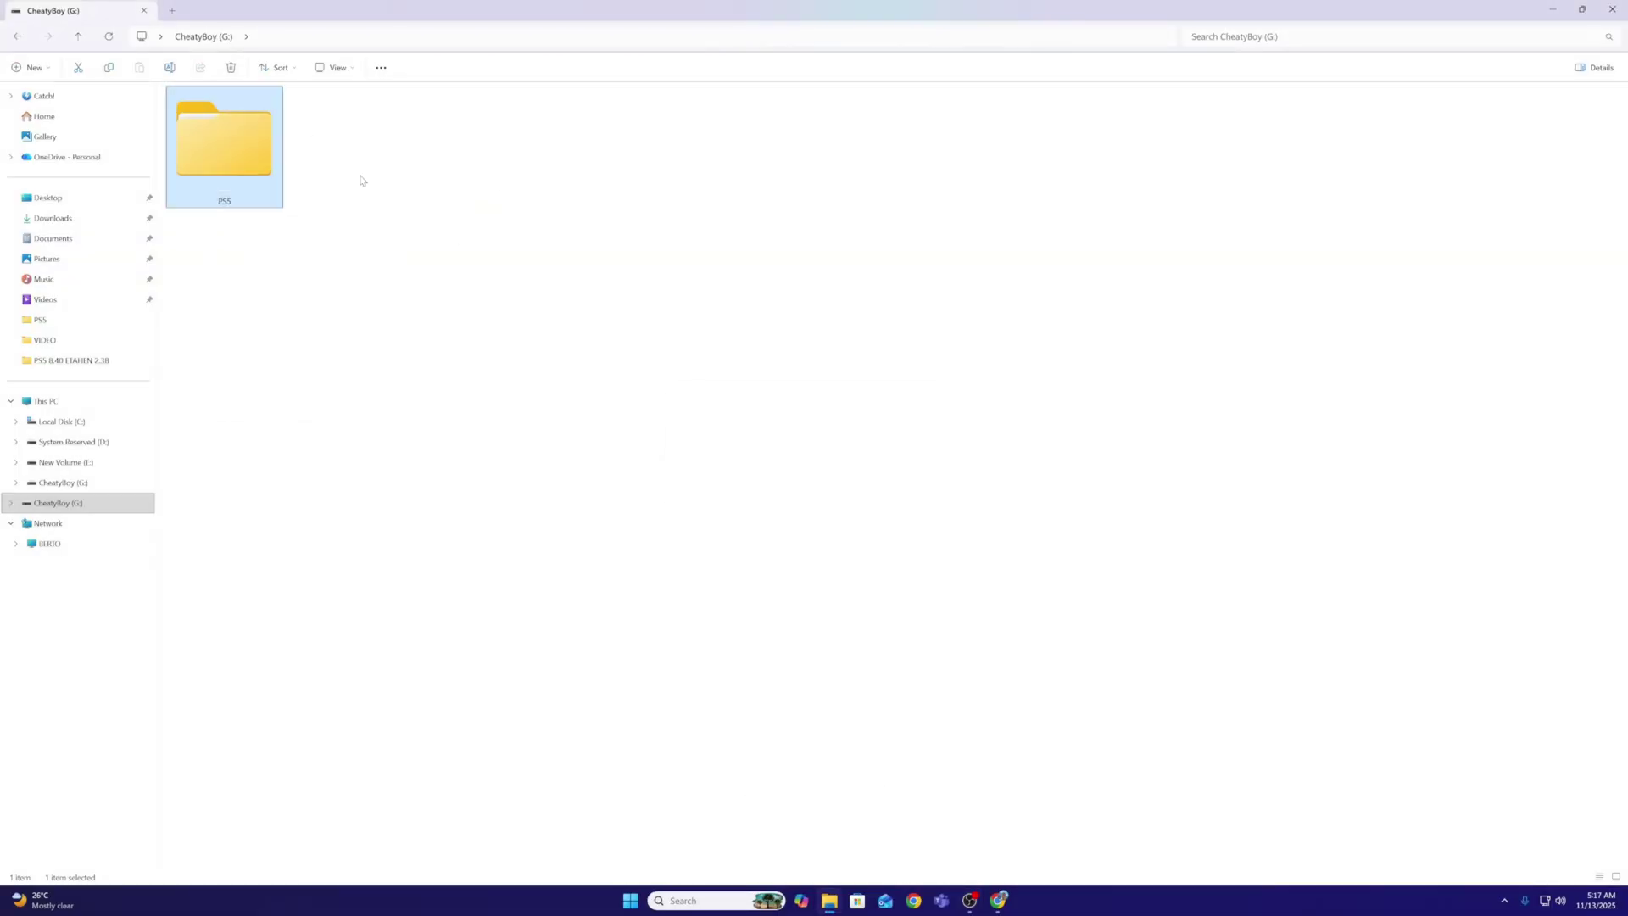
{"action": "left_click", "coordinate": [847, 478]}
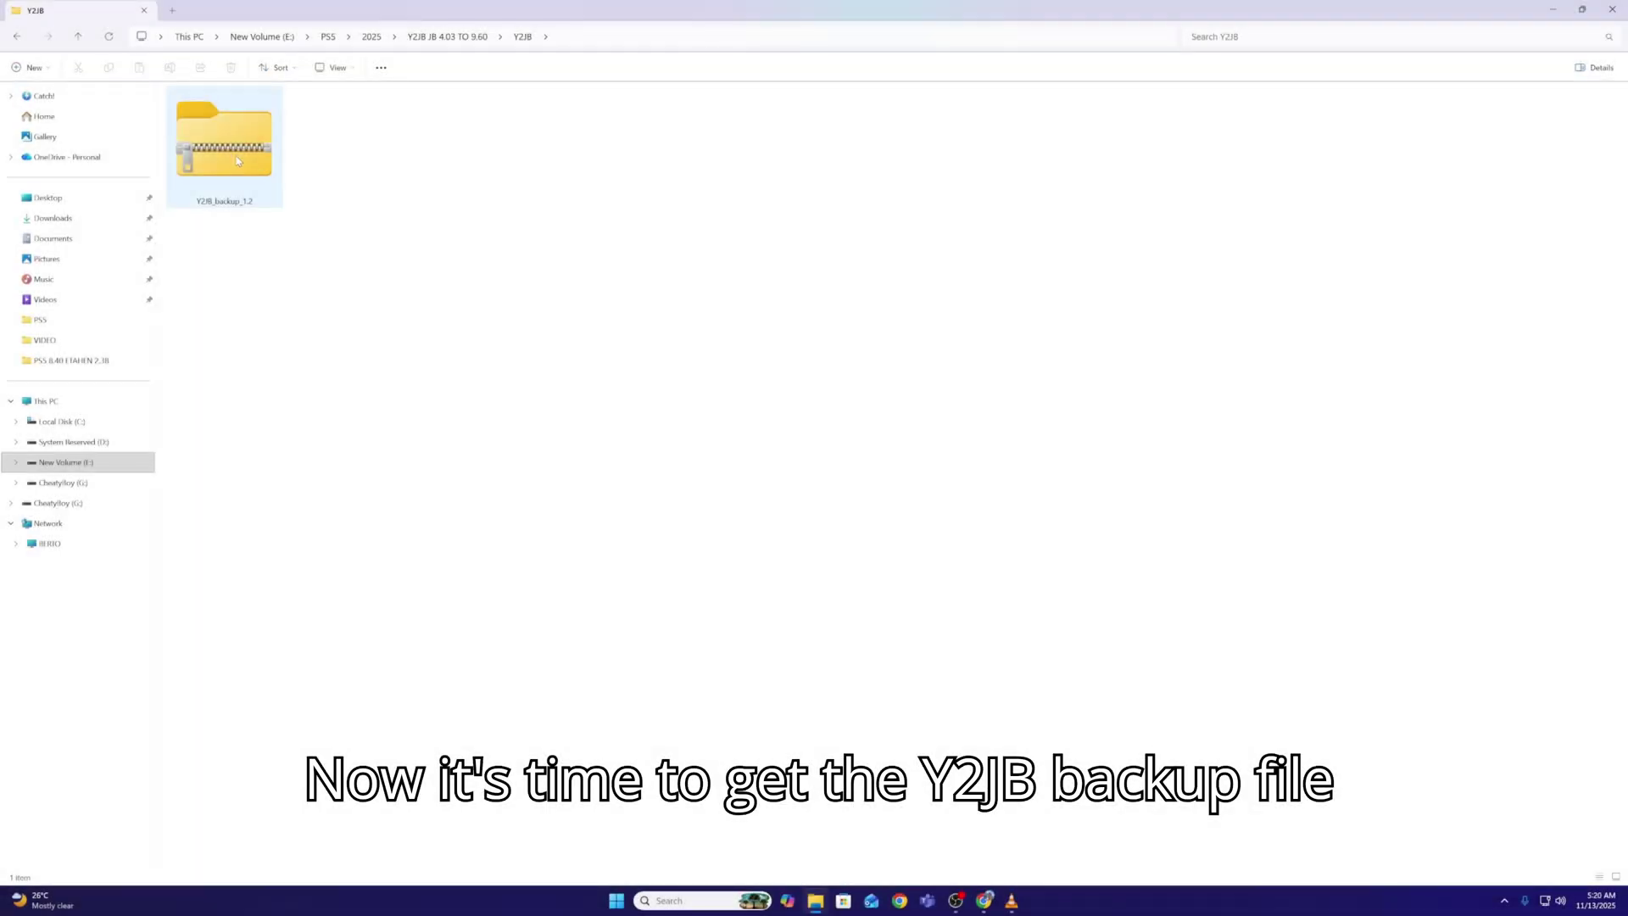
- Extract the Y2JB_backup_1.2 archive in the Y2JB folder and show the extracted folder's contents as extra large icons
{"action": "left_click", "coordinate": [238, 161]}
{"action": "right_click", "coordinate": [237, 161]}
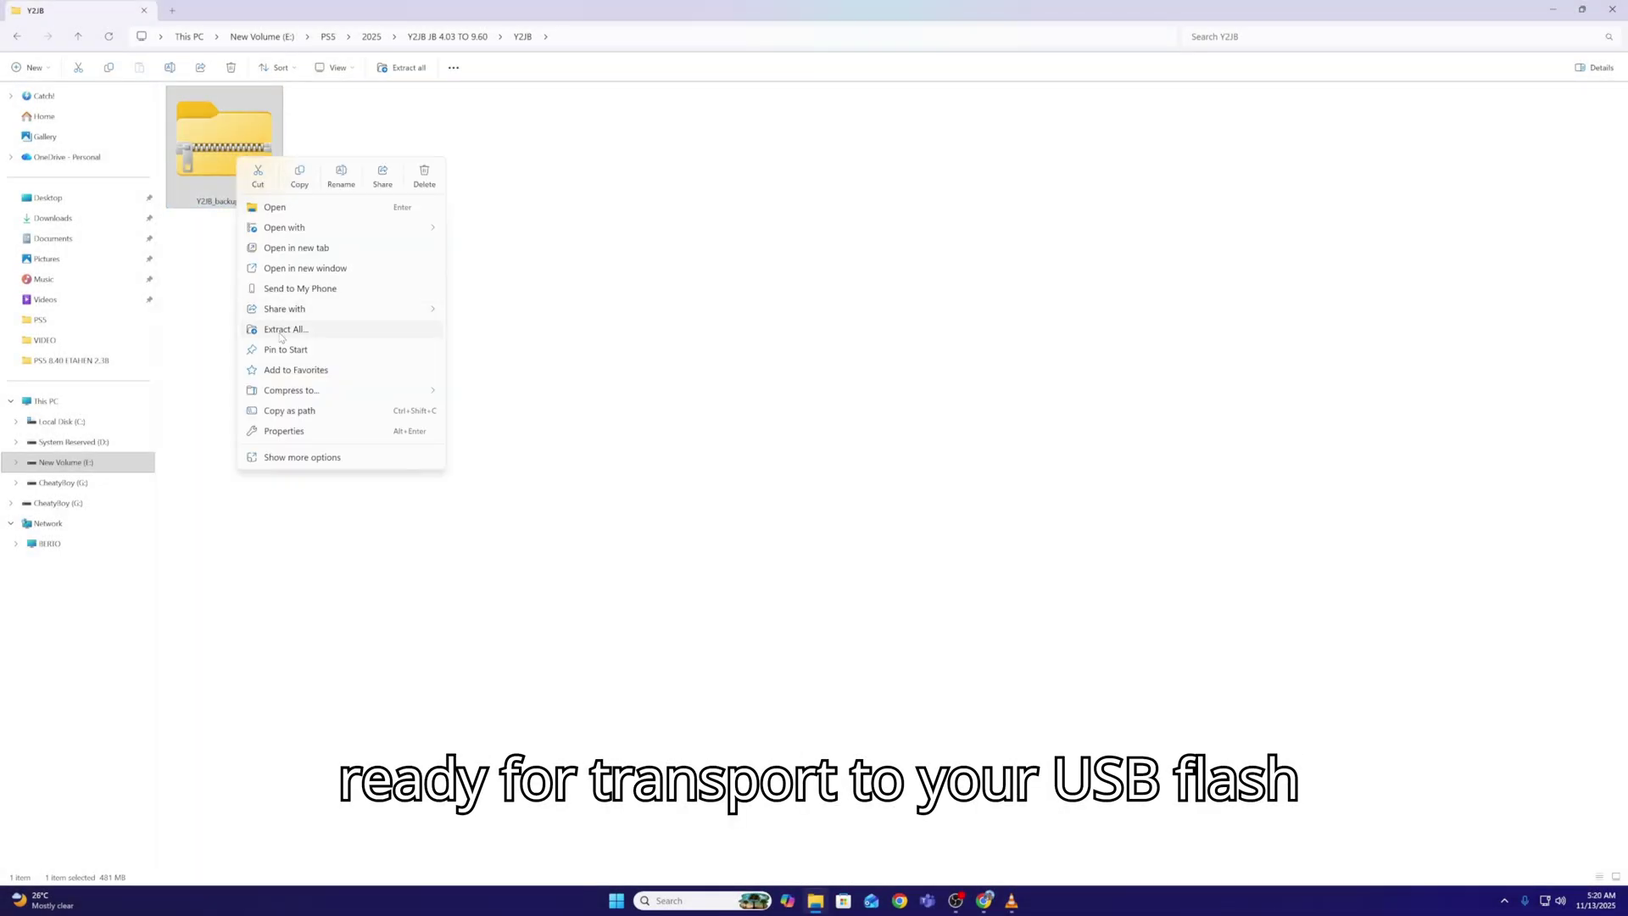
{"action": "left_click", "coordinate": [280, 331]}
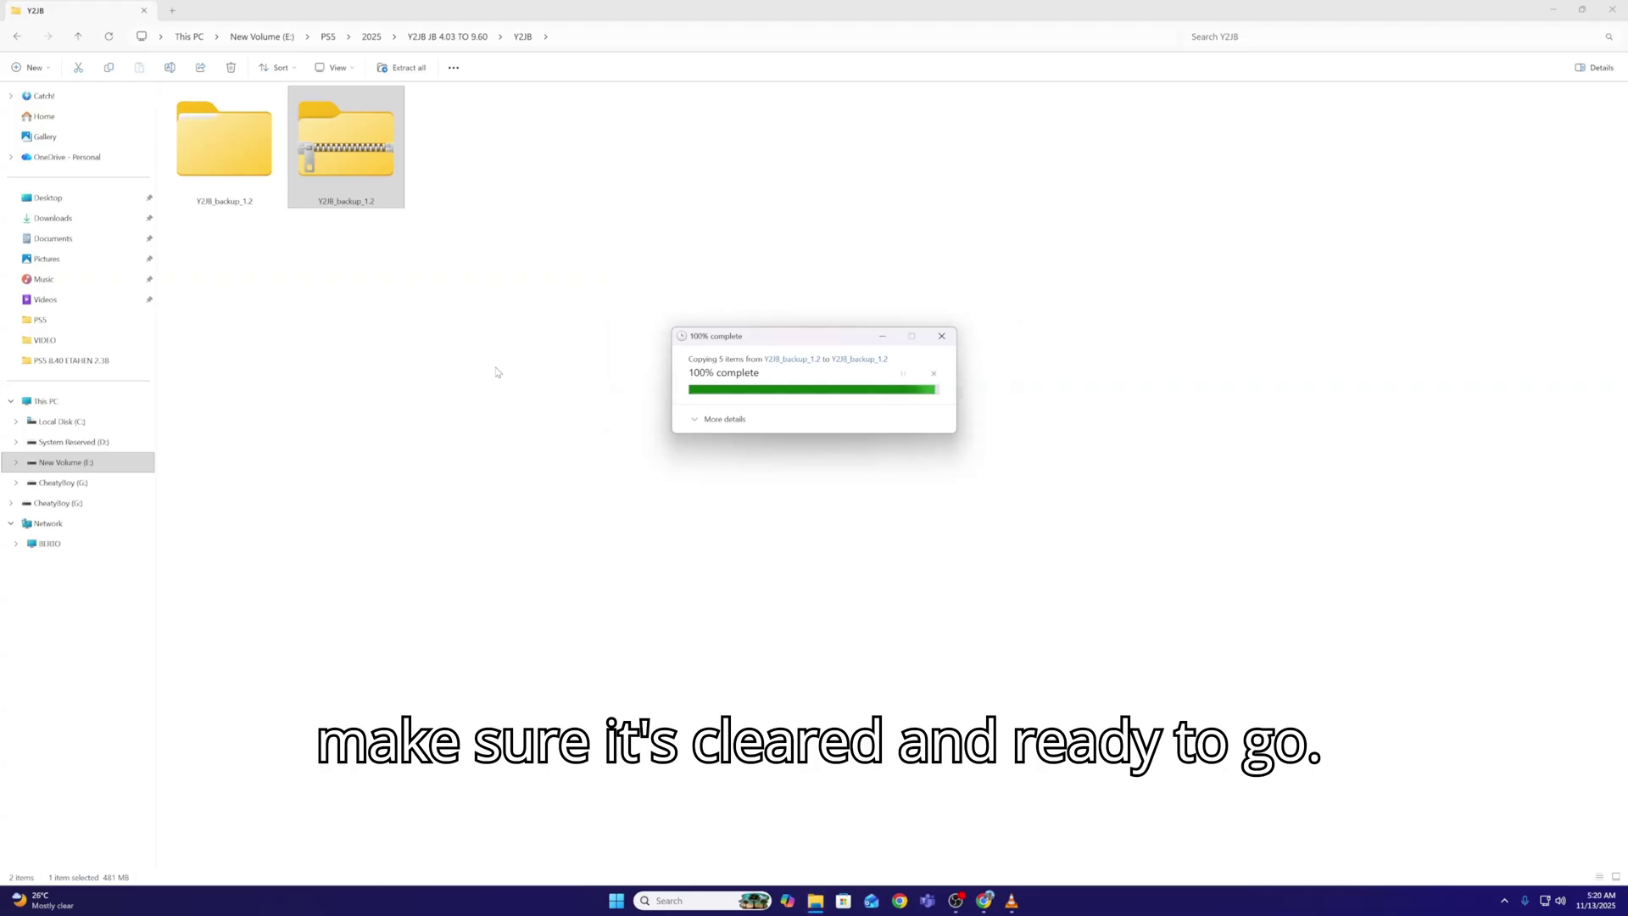
{"action": "double_click", "coordinate": [217, 163]}
{"action": "right_click", "coordinate": [268, 245]}
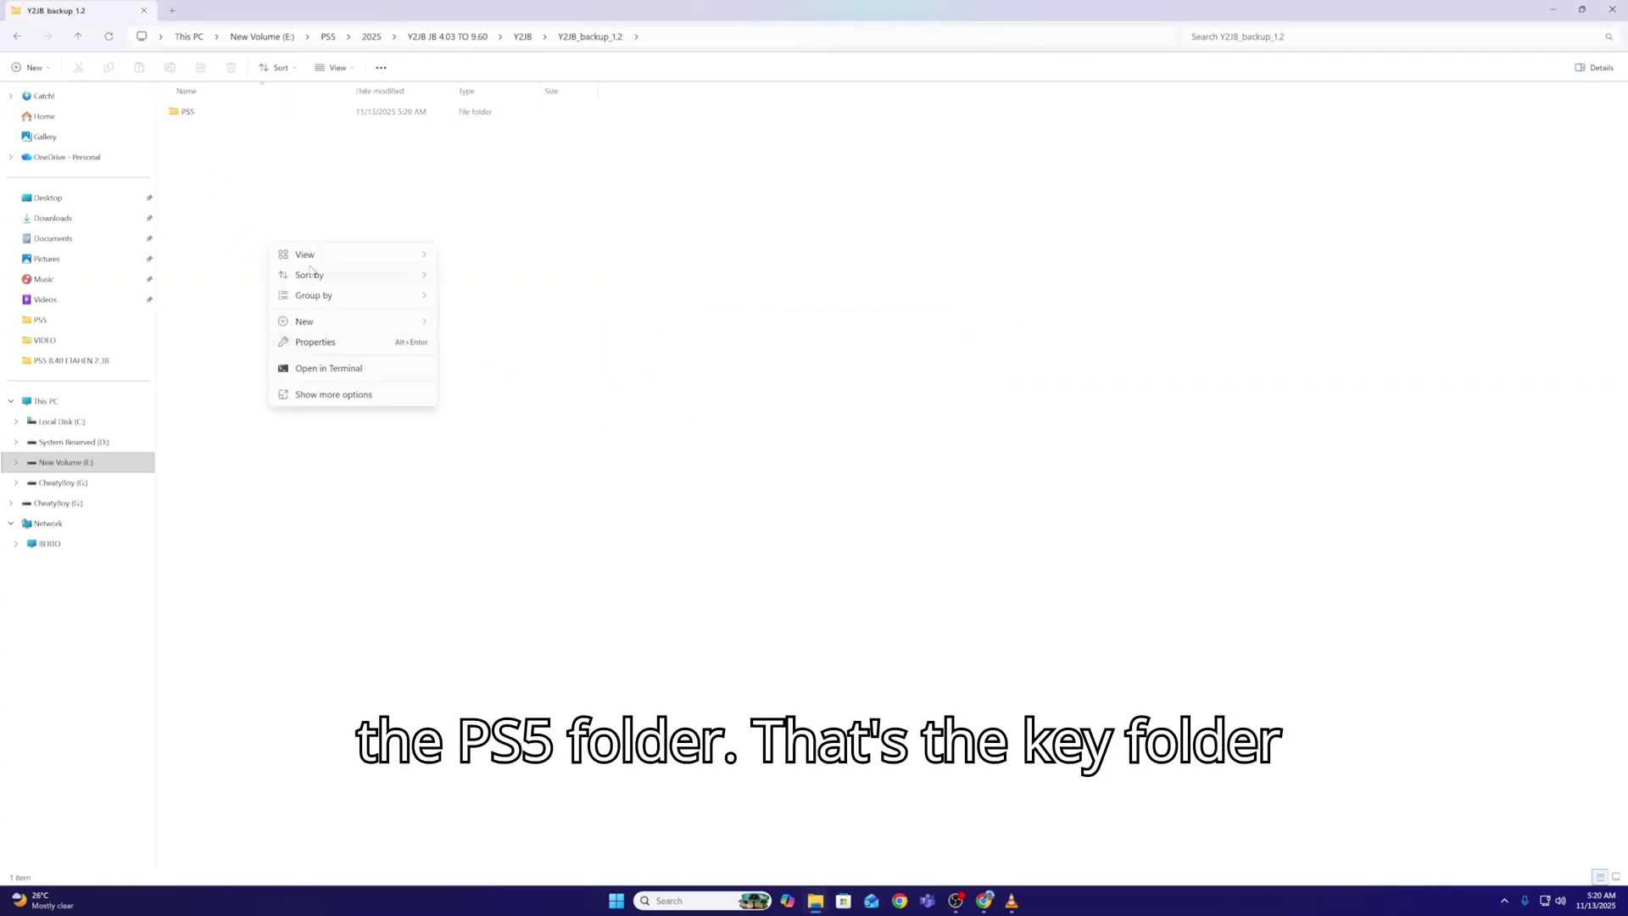
{"action": "mouse_move", "coordinate": [312, 256]}
{"action": "left_click", "coordinate": [498, 257]}
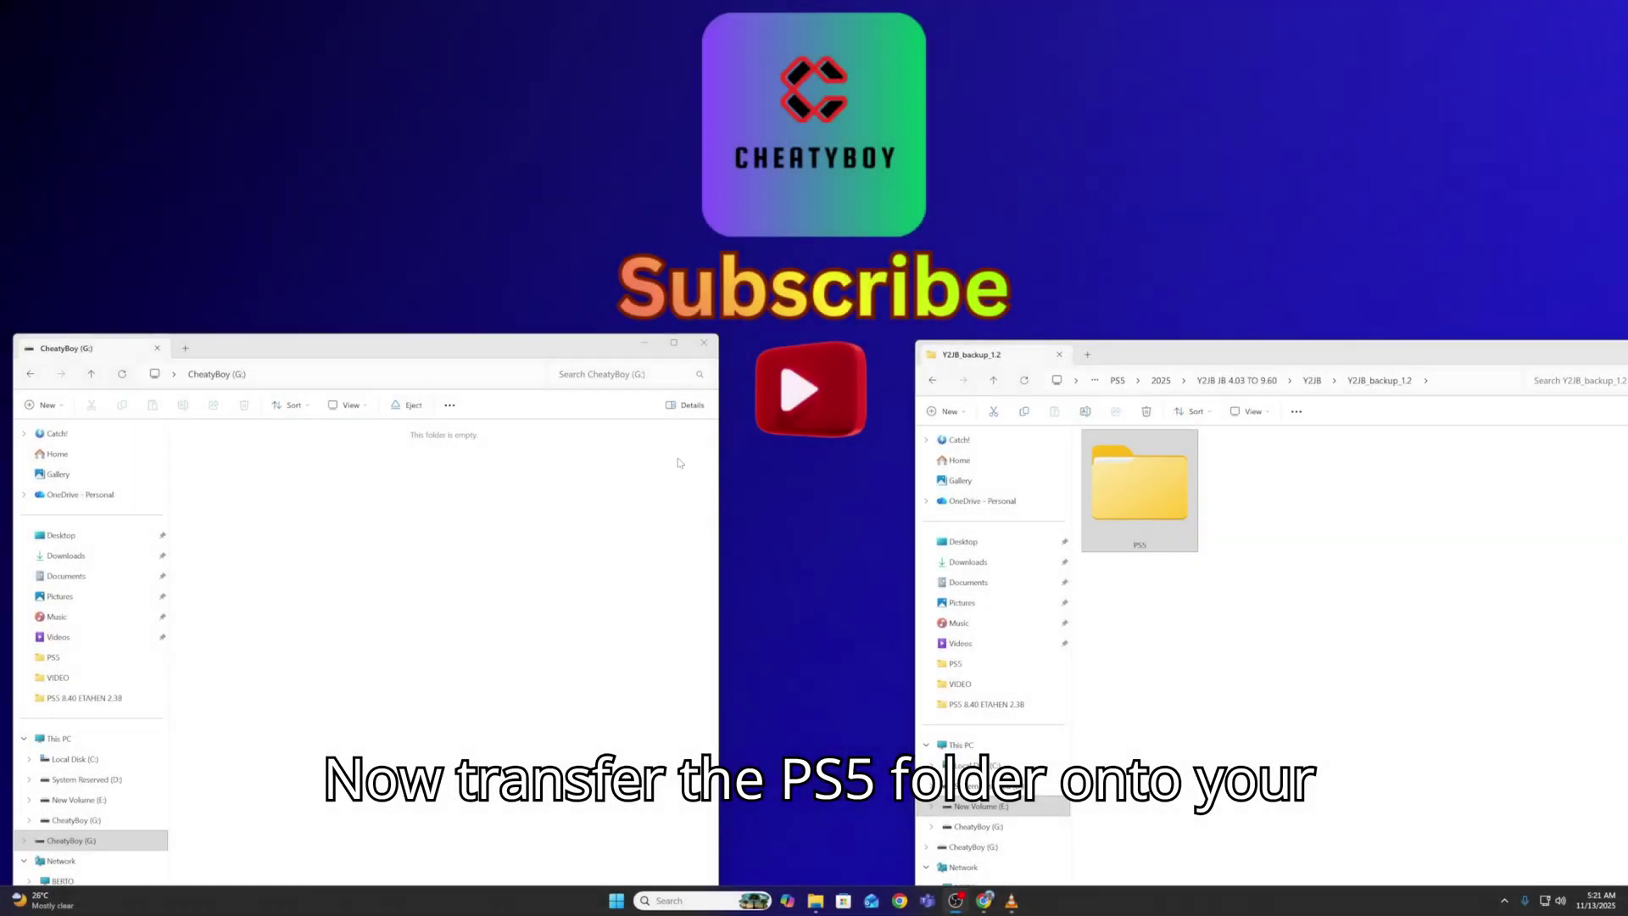
- Copy the PS5 folder from Y2JB_backup_1.2 to the root of the CheatyBoy (G:) drive and safely eject the drive
{"action": "left_click", "coordinate": [1185, 449]}
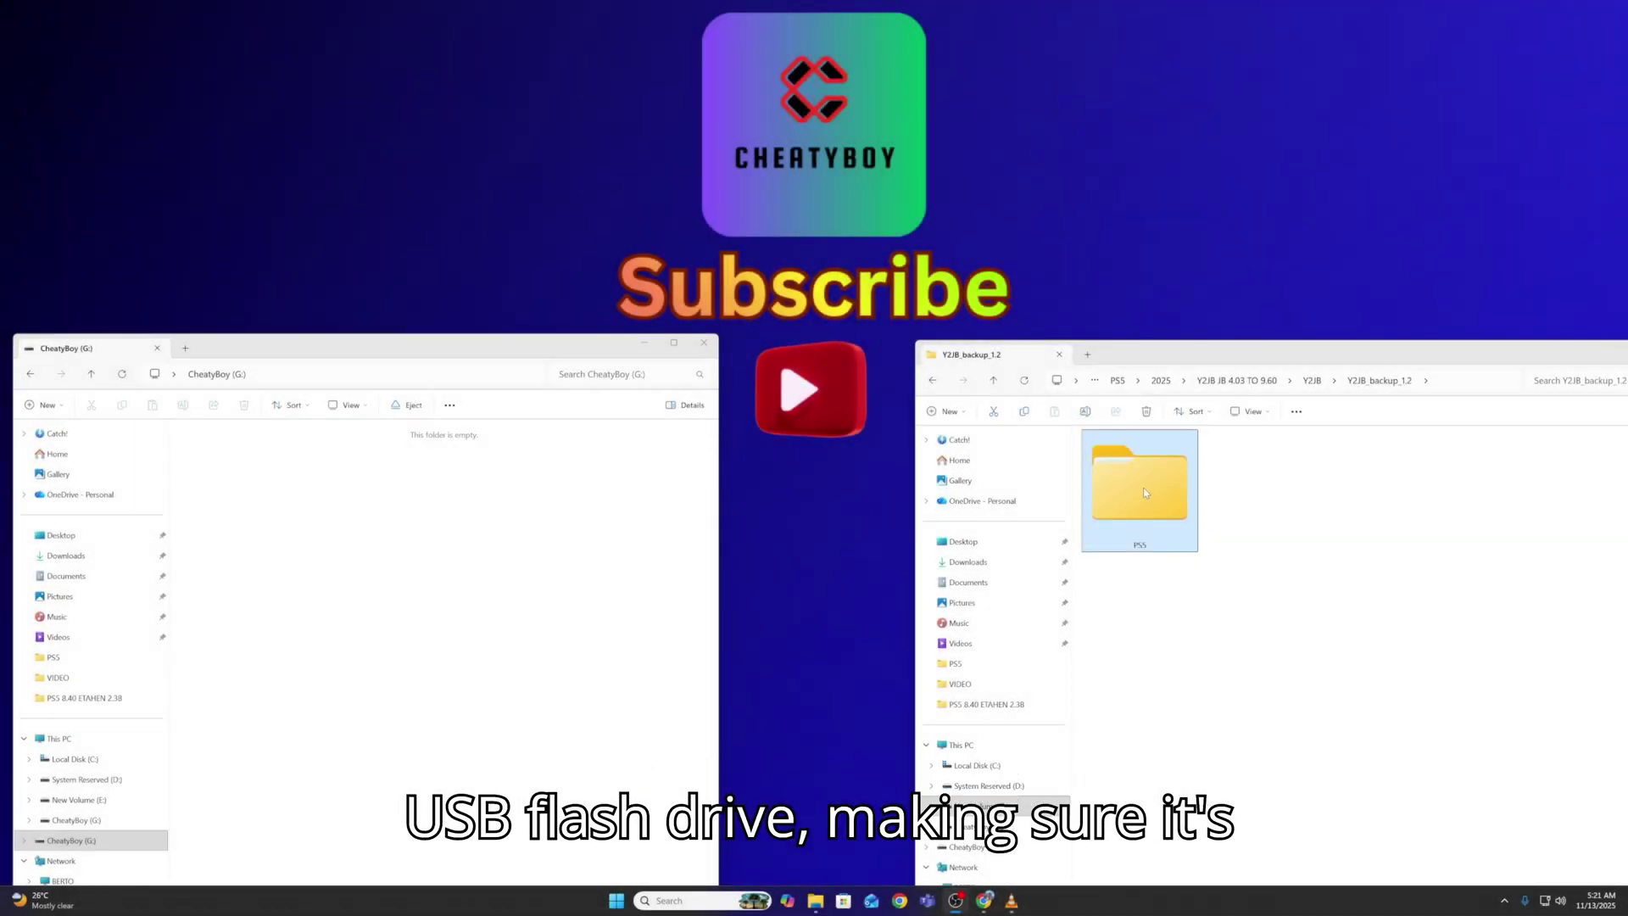
{"action": "left_click_drag", "start_coordinate": [1143, 487], "coordinate": [353, 581]}
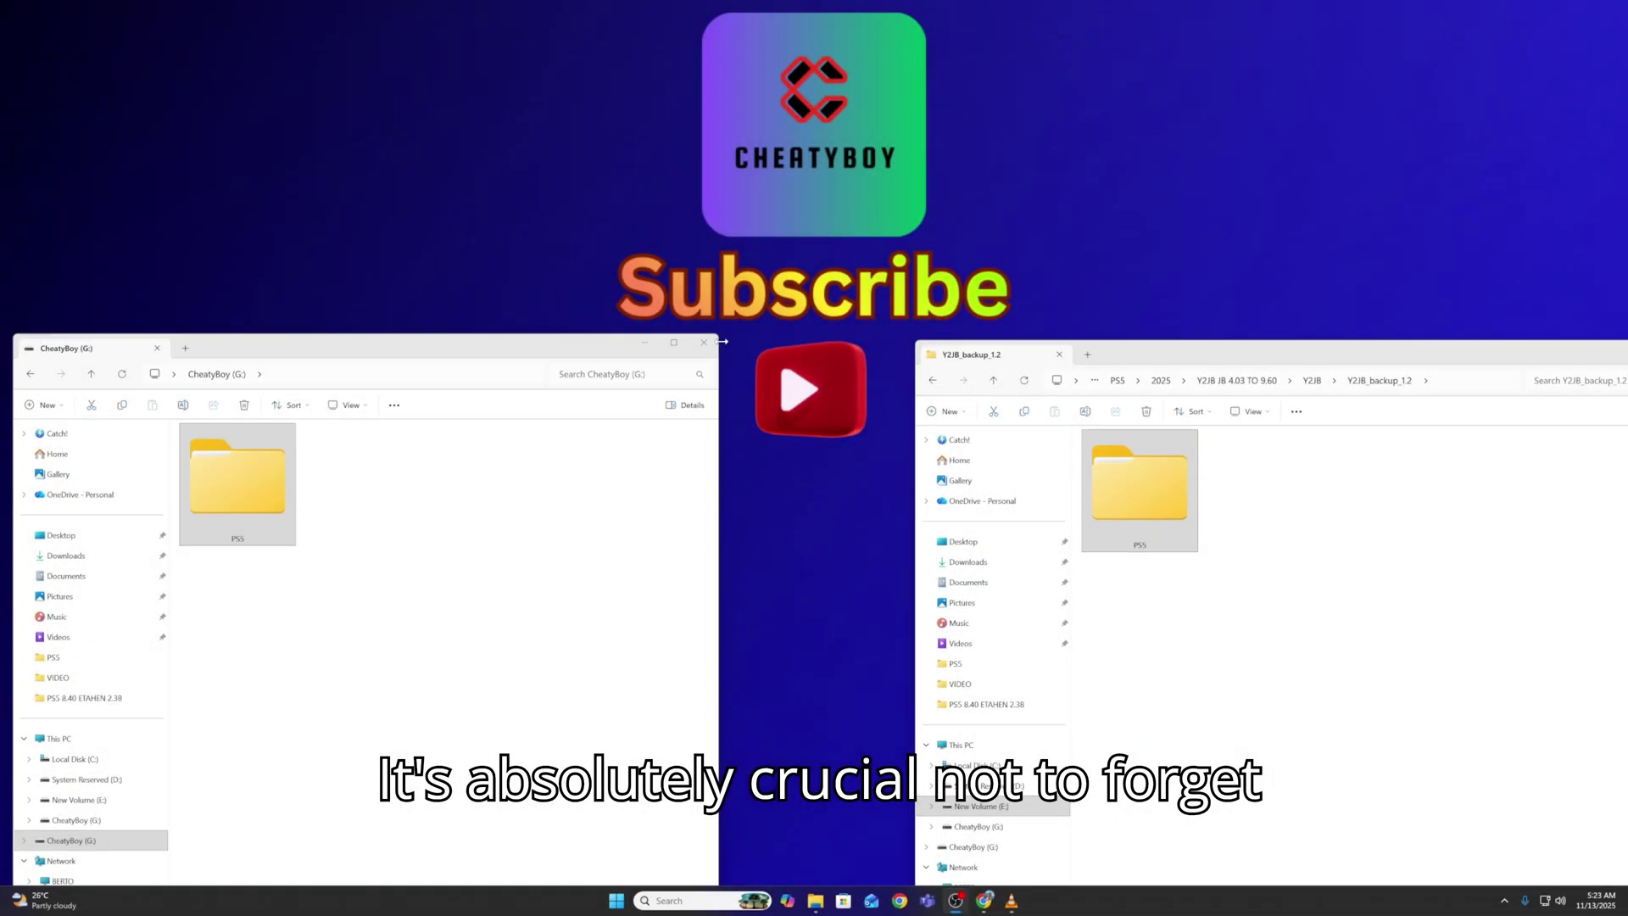
{"action": "left_click", "coordinate": [703, 342]}
{"action": "left_click_drag", "start_coordinate": [1272, 354], "coordinate": [848, 353]}
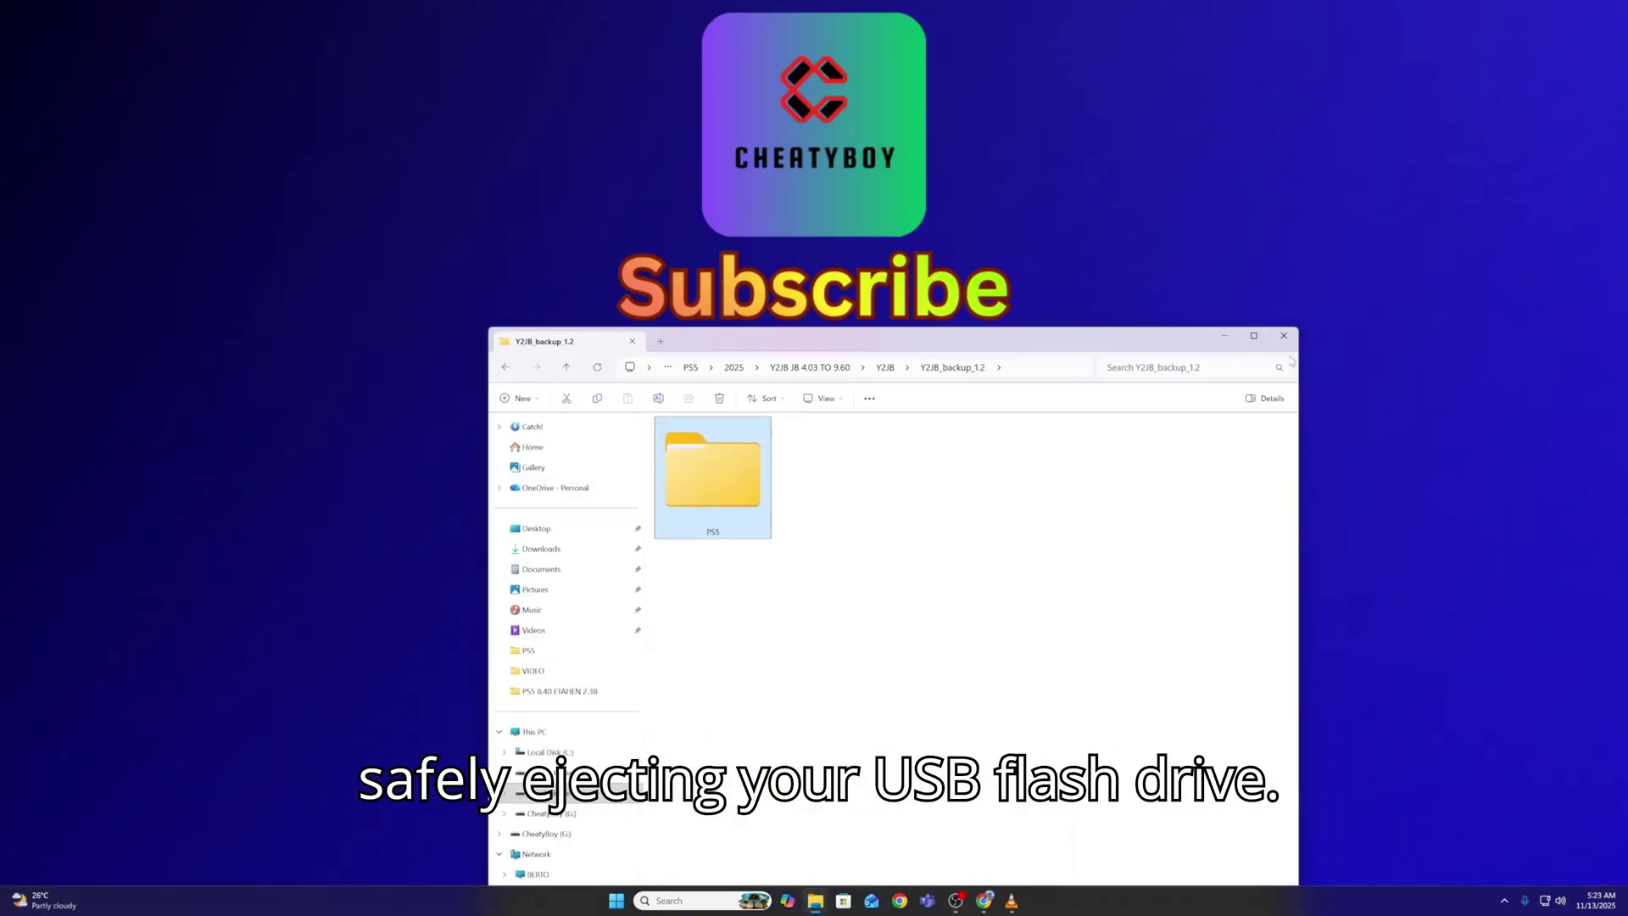
{"action": "left_click", "coordinate": [1268, 350]}
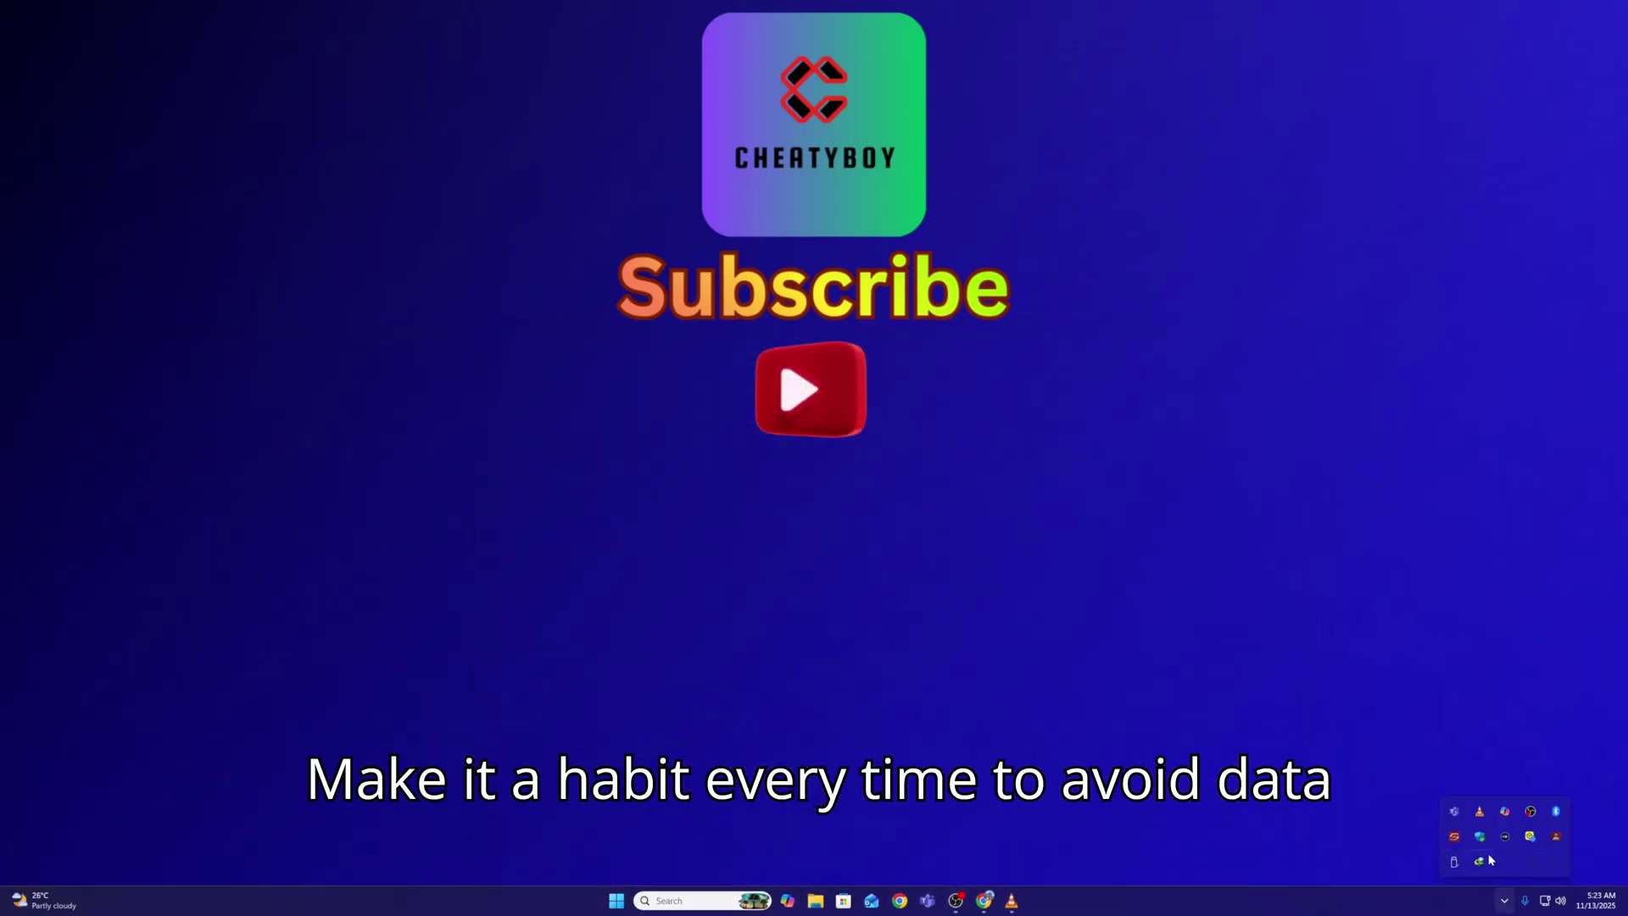
{"action": "left_click", "coordinate": [1455, 861]}
{"action": "left_click", "coordinate": [1499, 842]}
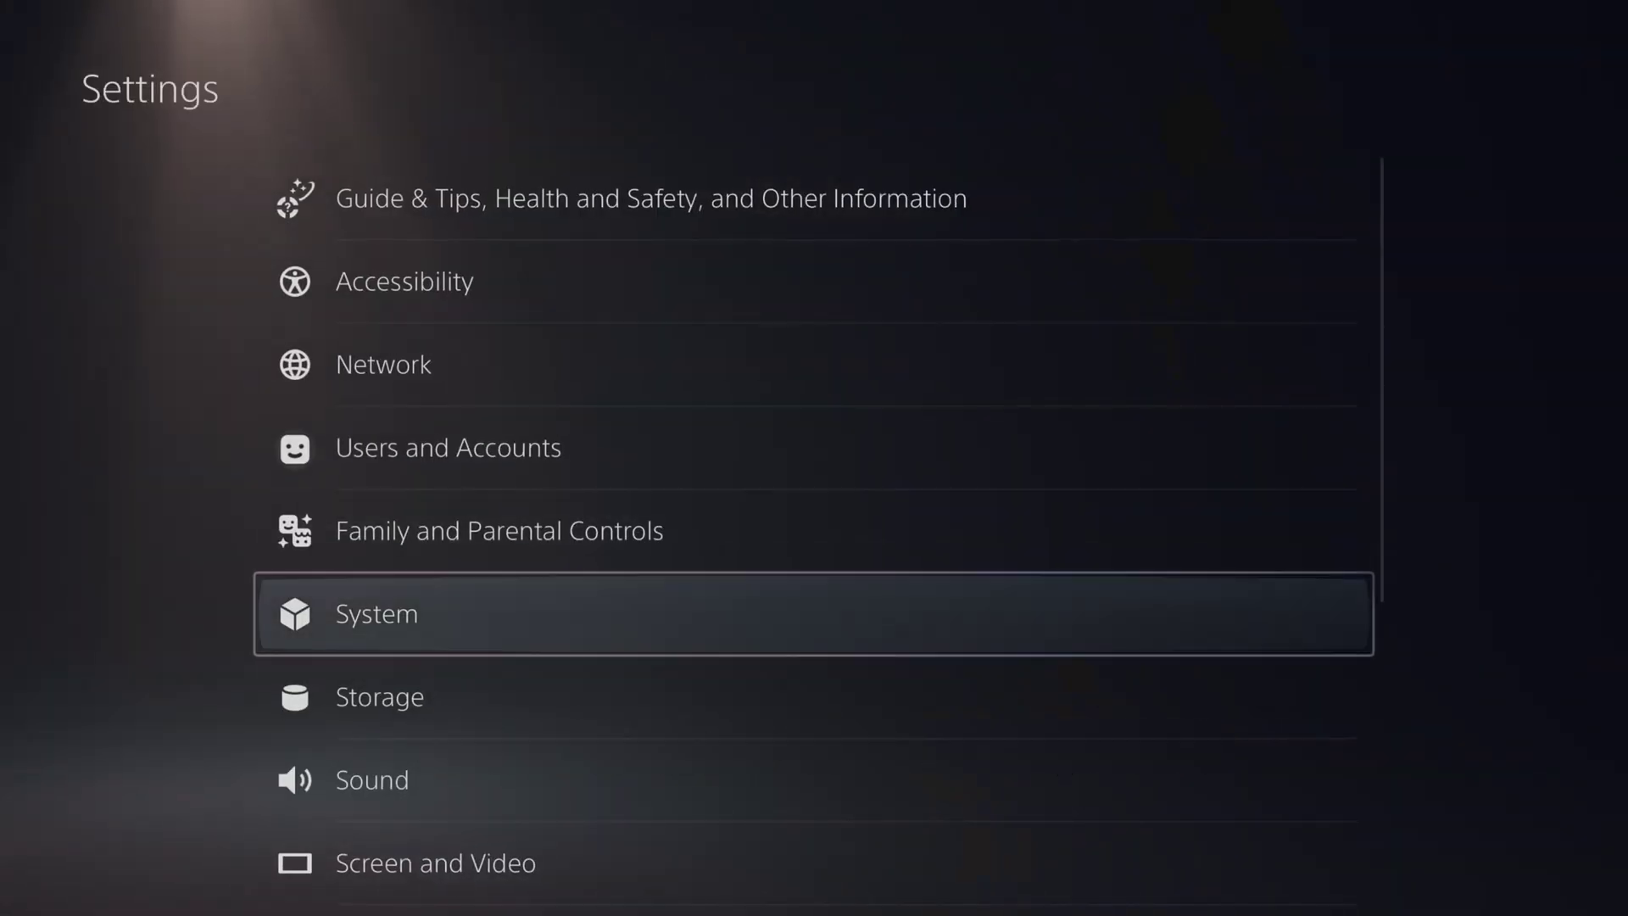
- Restore the PS5 from the Y2JB backup data on the USB drive through the Back Up and Restore settings
{"action": "key", "text": "Return"}
{"action": "key", "text": "Down"}
{"action": "key", "text": "Down"}
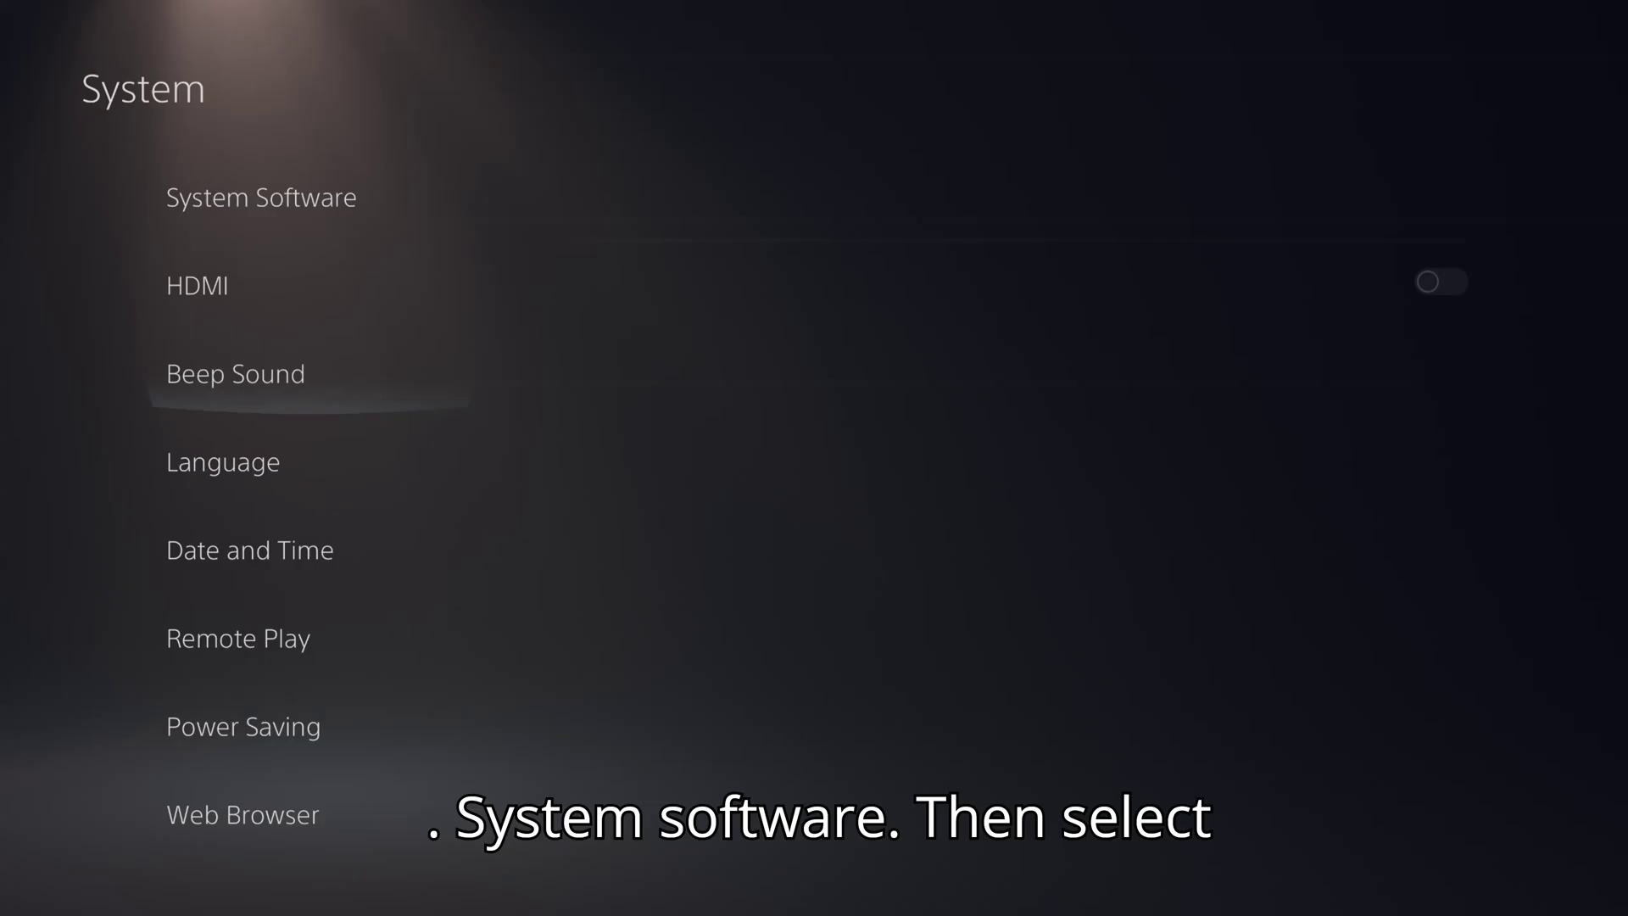
{"action": "key", "text": "Down"}
{"action": "key", "text": "Down"}
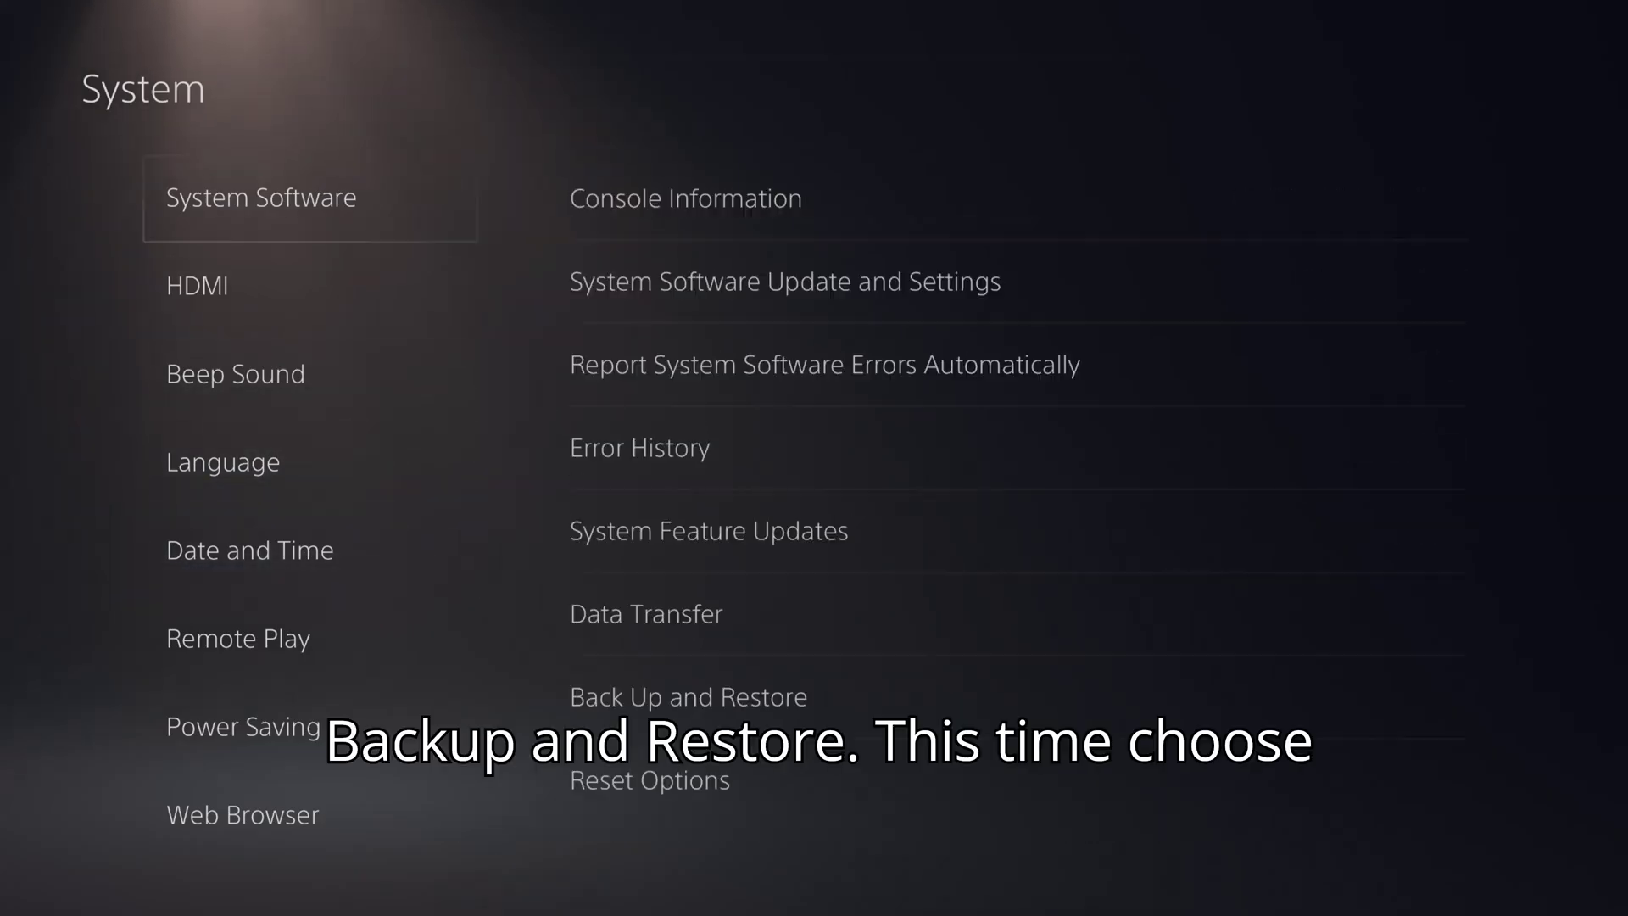
{"action": "key", "text": "Right"}
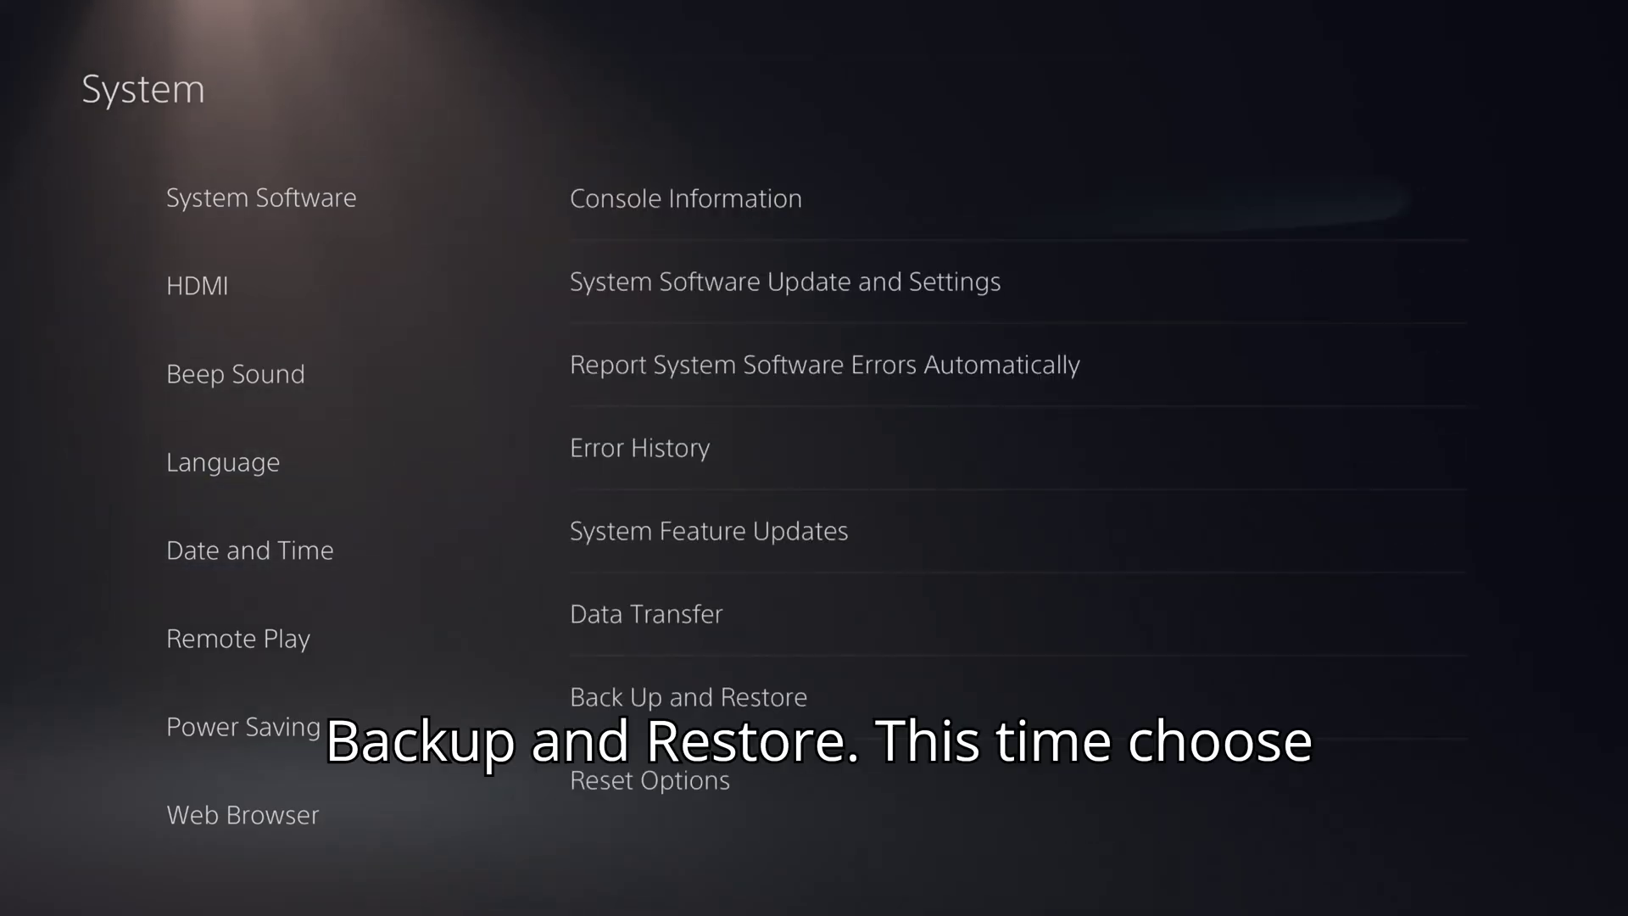
{"action": "key", "text": "Down"}
{"action": "key", "text": "Down"}
{"action": "key", "text": "Down"}
{"action": "key", "text": "Down"}
{"action": "key", "text": "Down"}
{"action": "key", "text": "Down"}
{"action": "key", "text": "Return"}
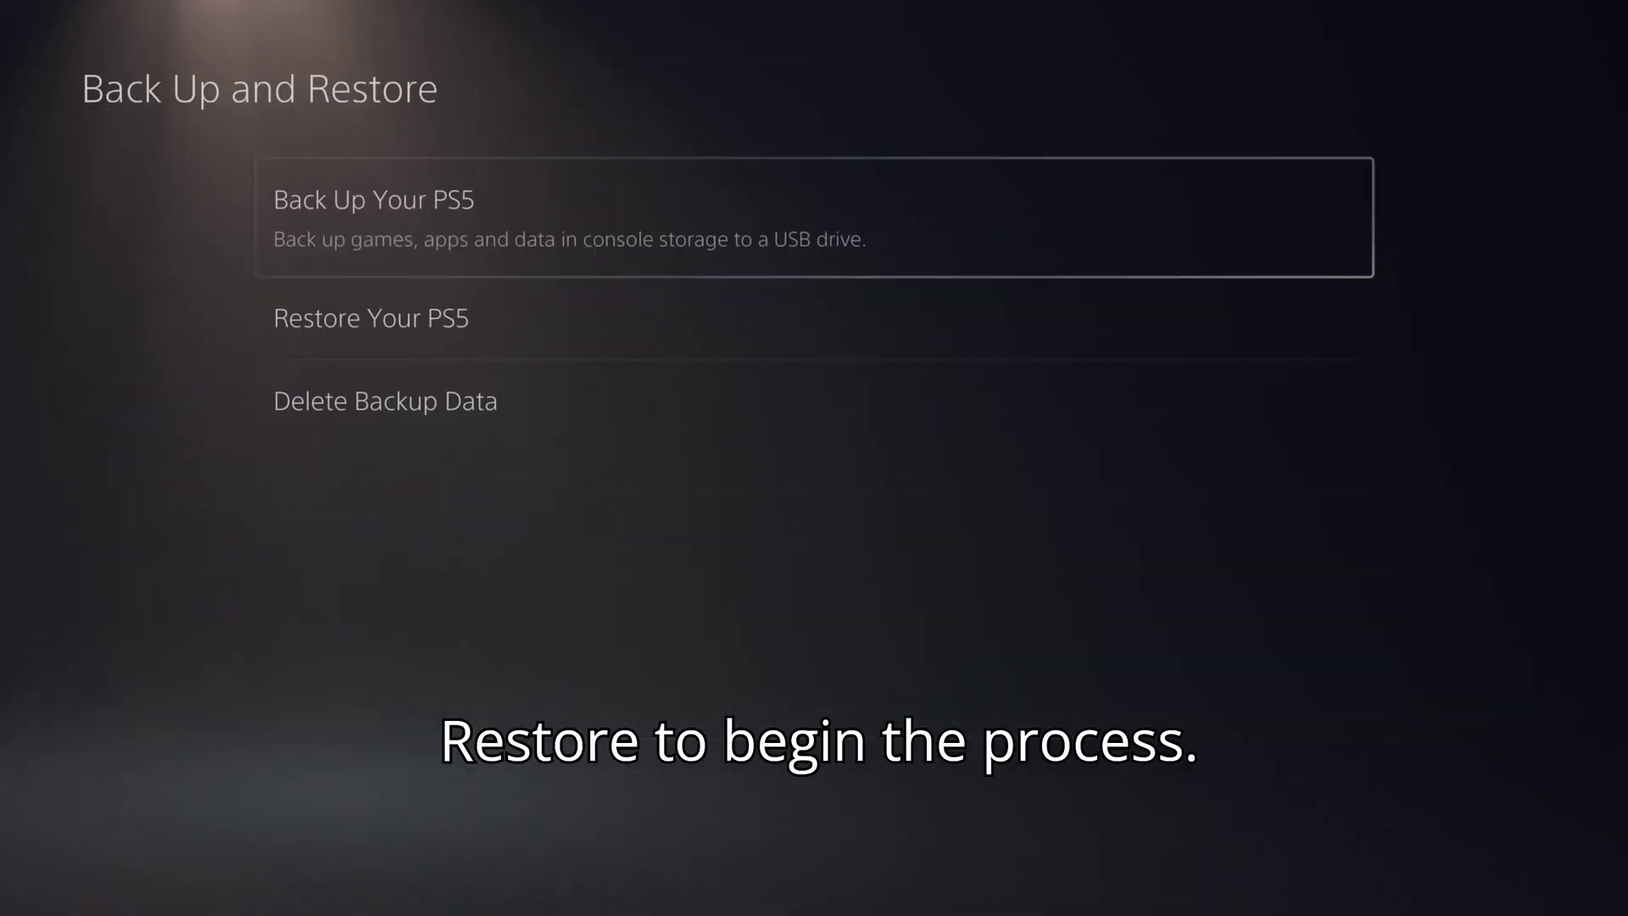
{"action": "key", "text": "Down"}
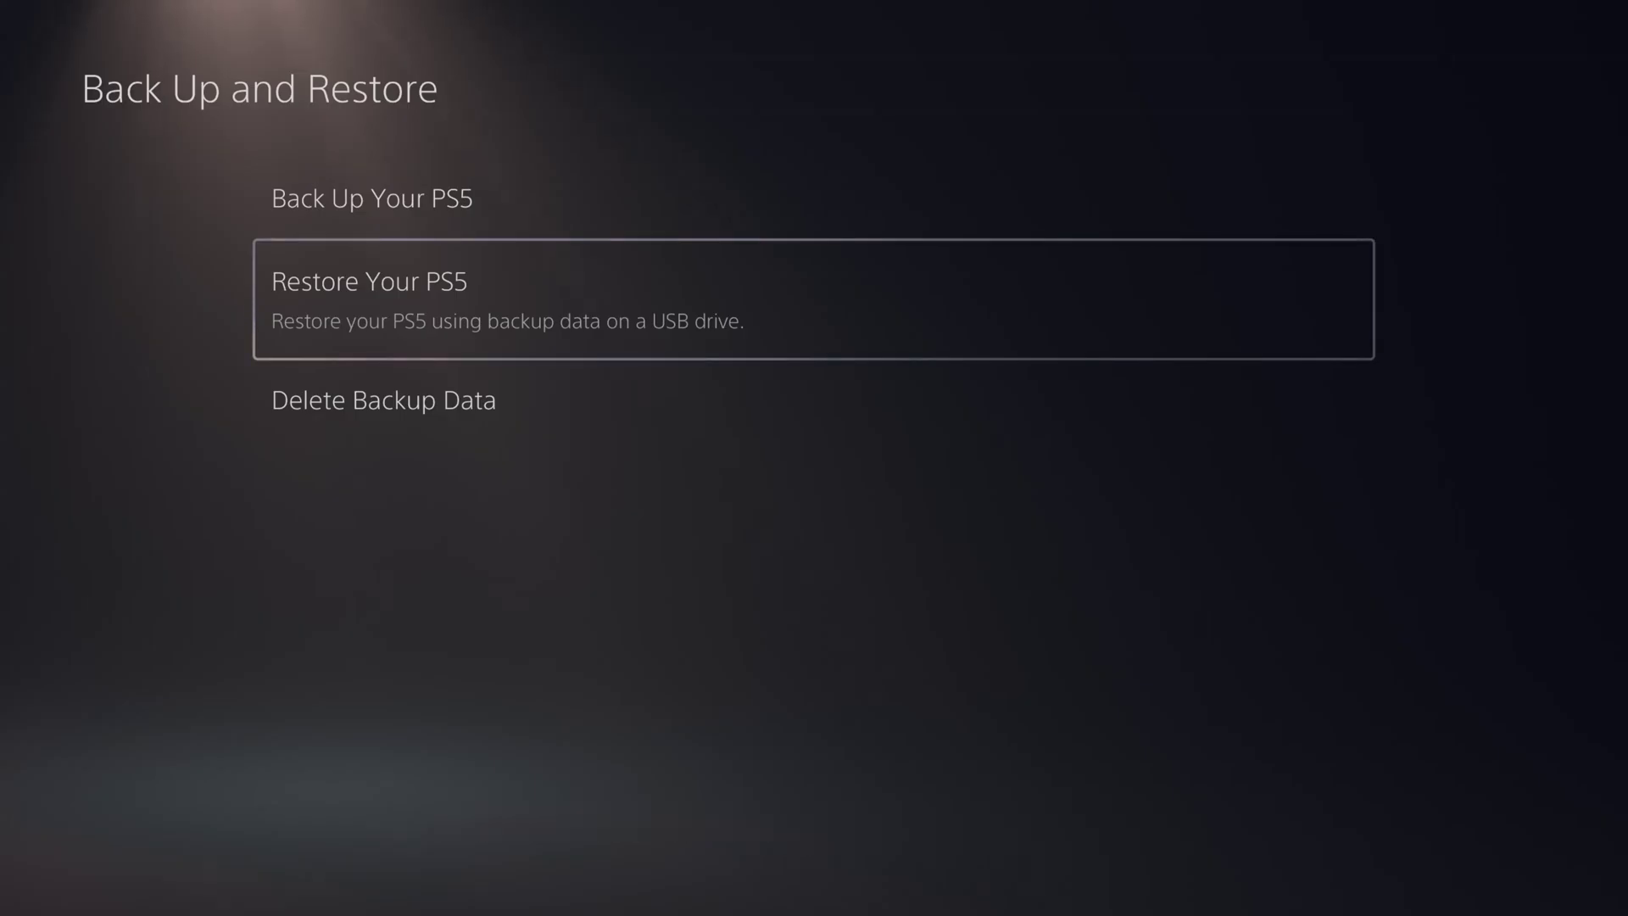
{"action": "key", "text": "Return"}
{"action": "key", "text": "Return"}
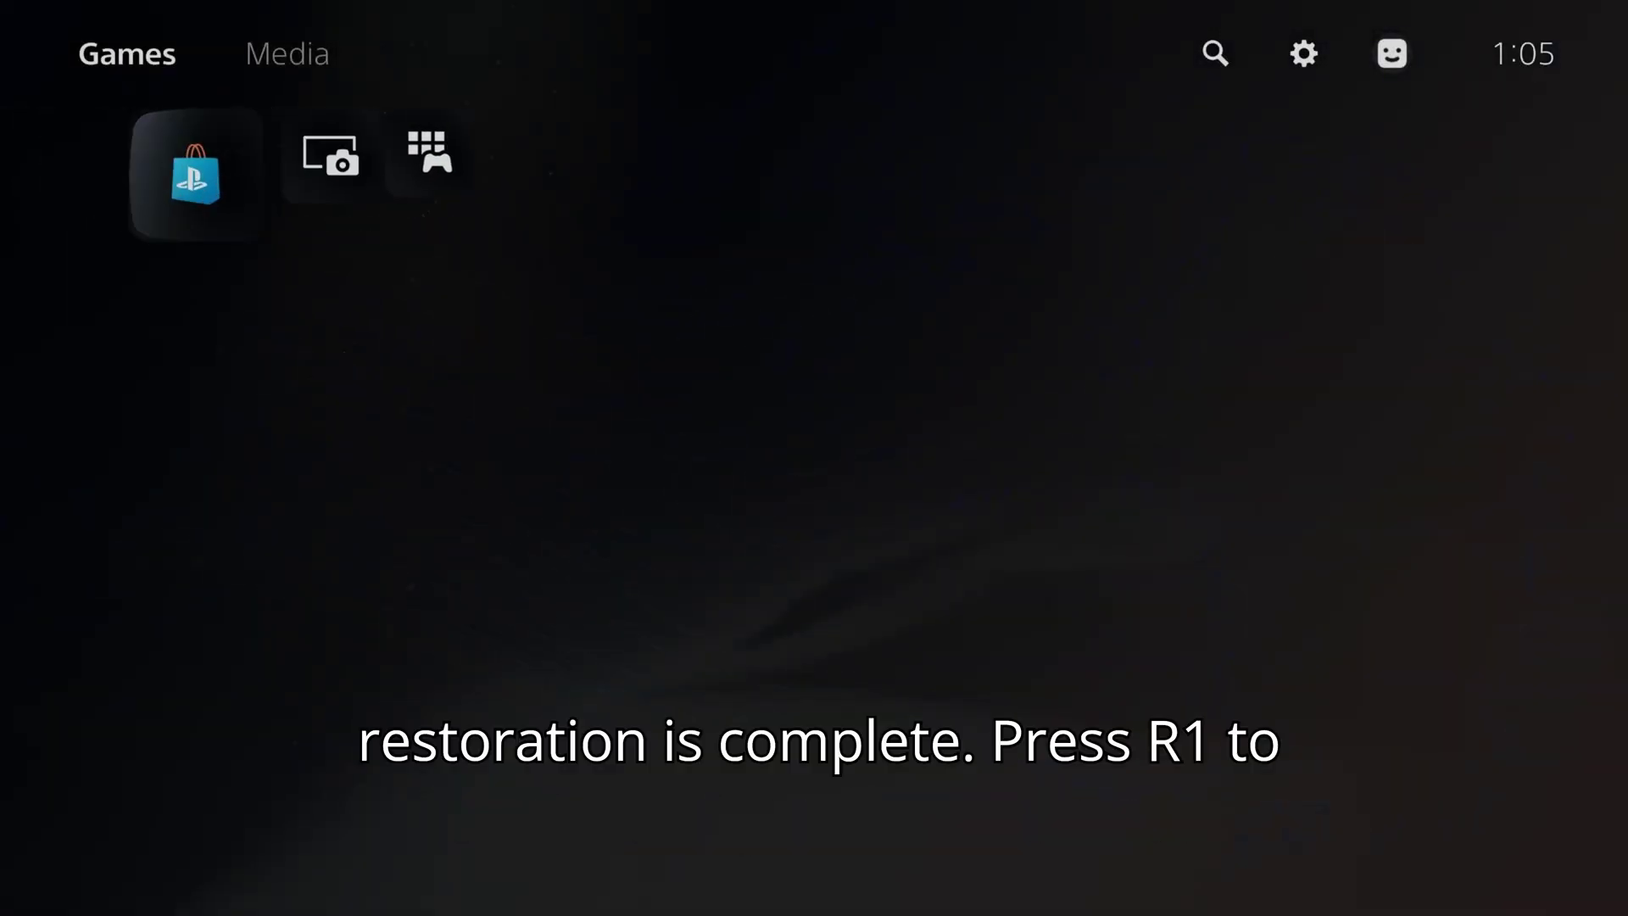
- Show the YouTube app in the Media section of the PS5 home screen
{"action": "key", "text": "Down"}
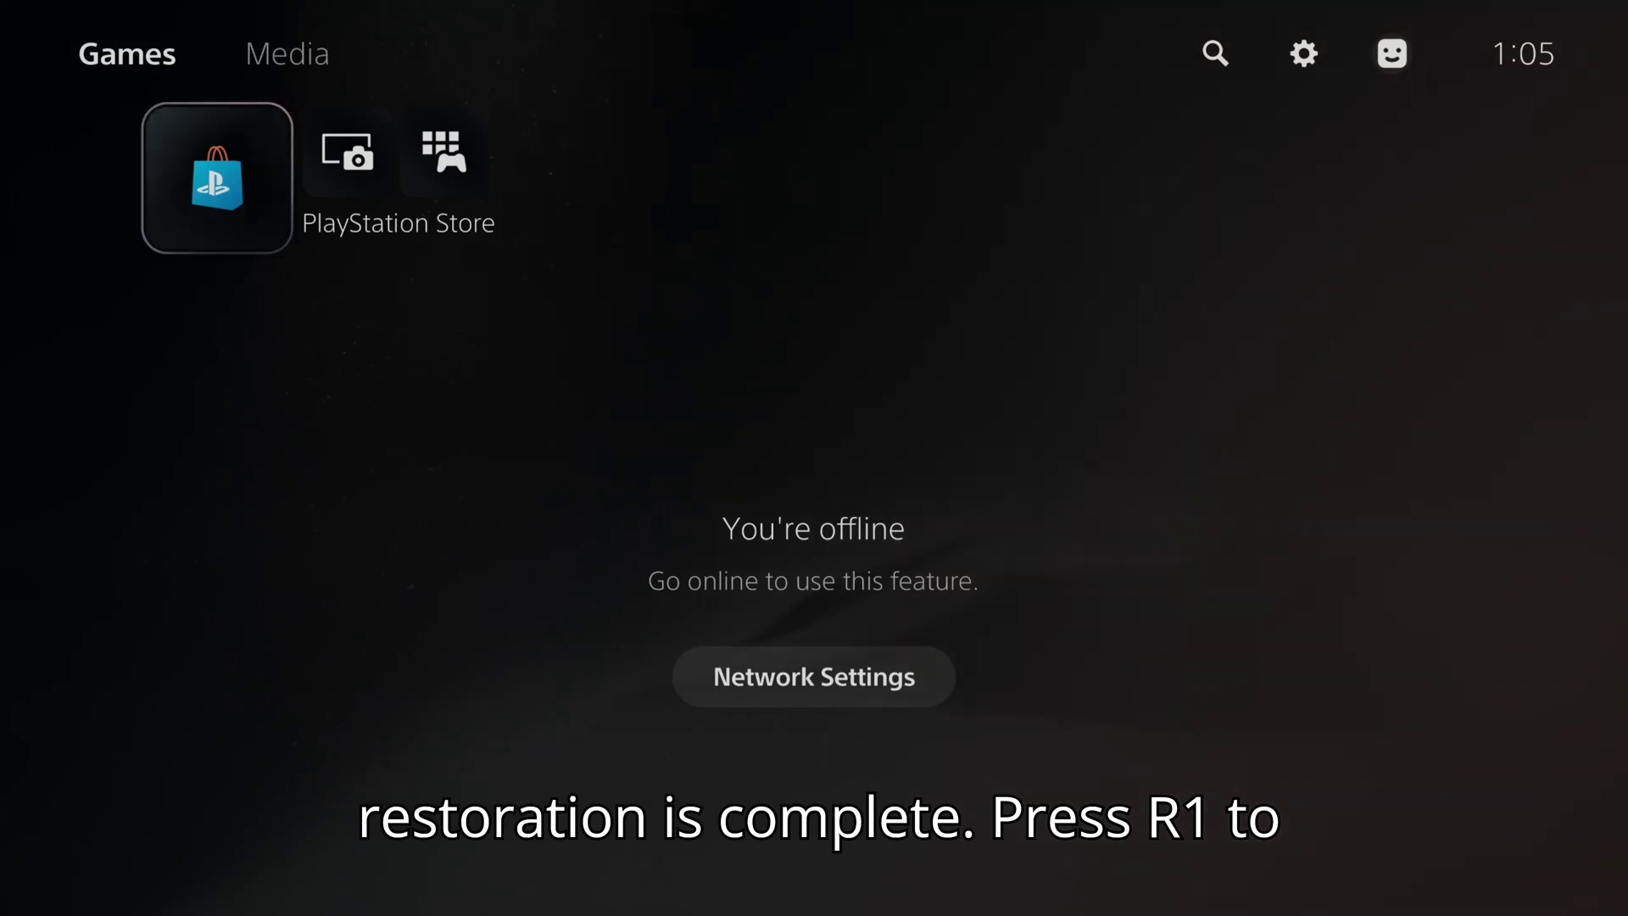
{"action": "key", "text": "R1"}
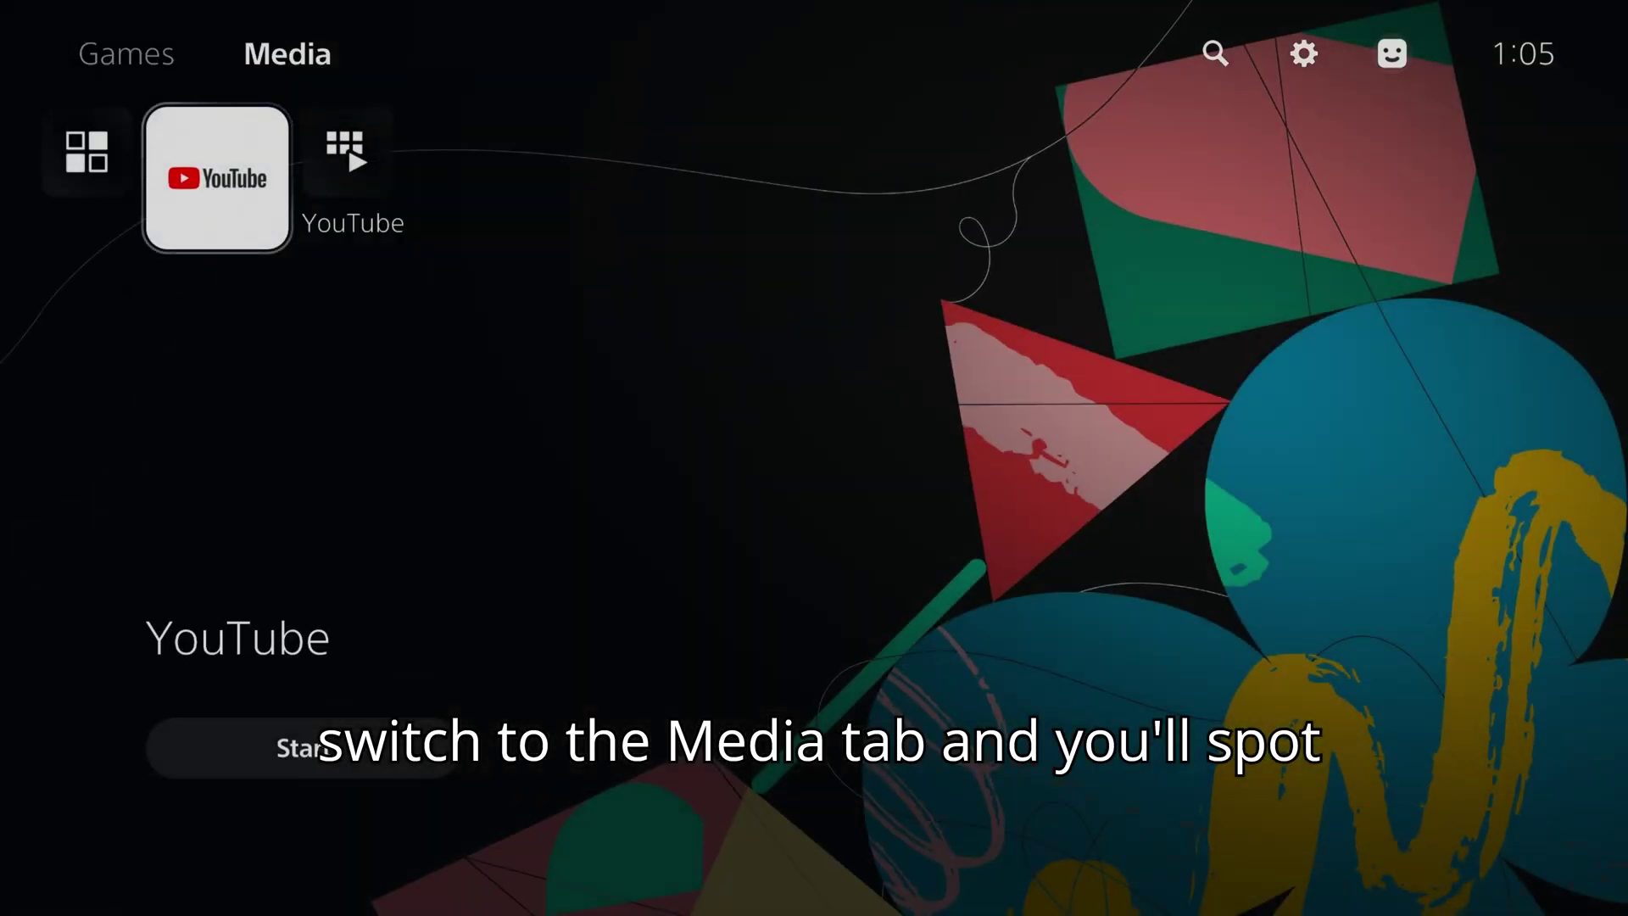
- Enable Connect to the Internet in the PS5's network settings
{"action": "key", "text": "Up"}
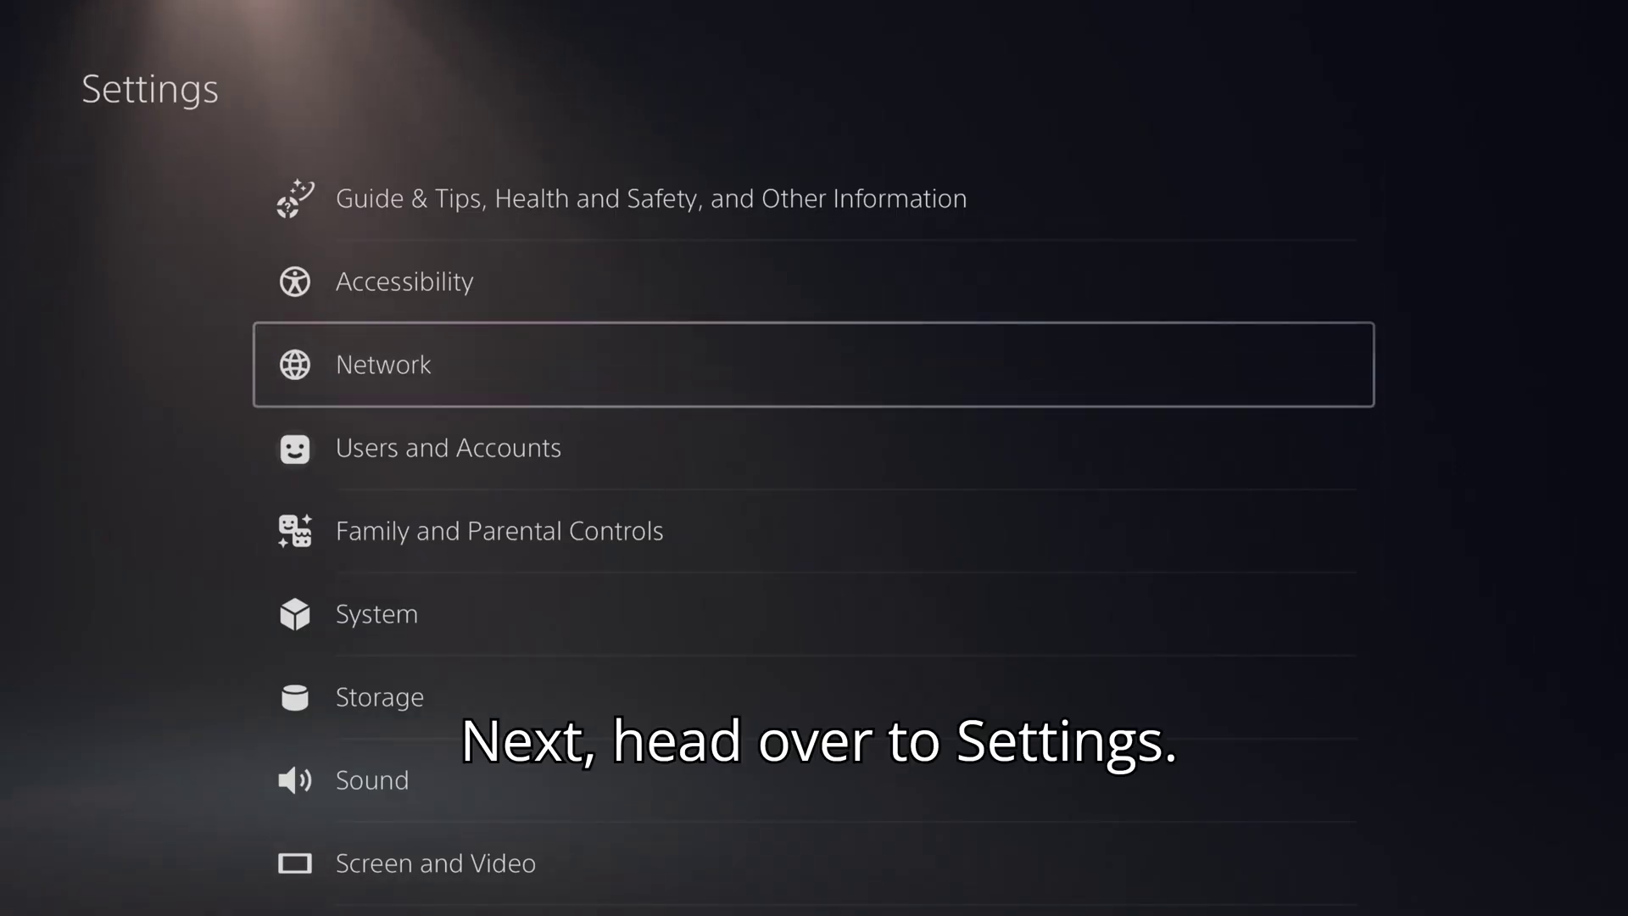
{"action": "key", "text": "Return"}
{"action": "key", "text": "Down"}
{"action": "key", "text": "Right"}
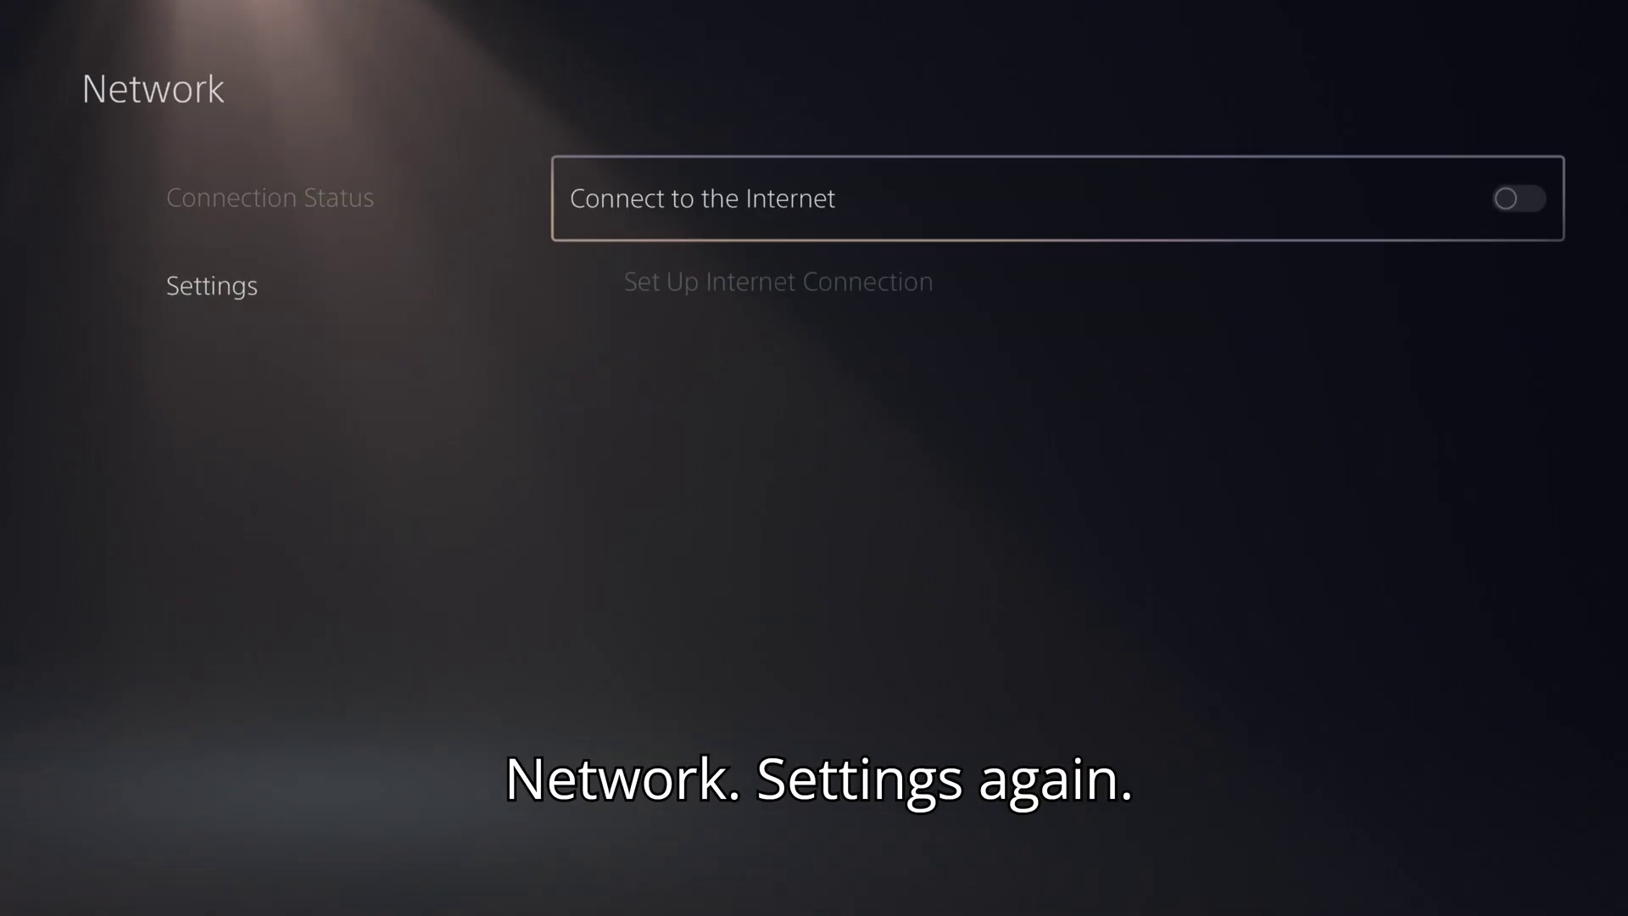
{"action": "key", "text": "Return"}
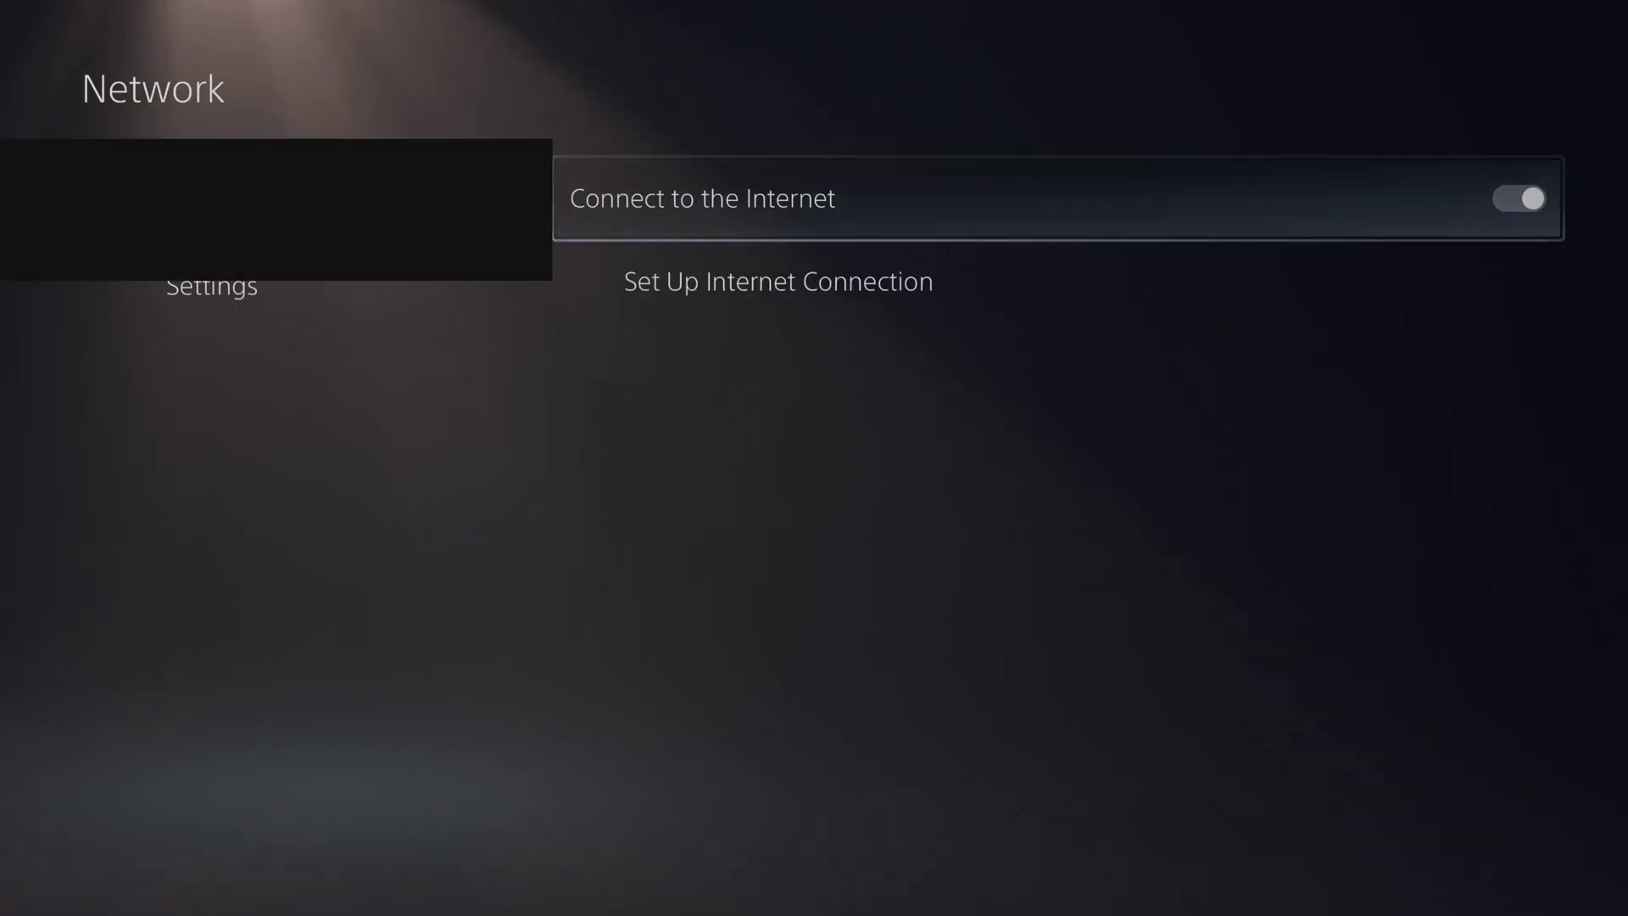
- Open the Advanced Settings of the registered Wired LAN 1 network from Set Up Internet Connection
{"action": "key", "text": "Down"}
{"action": "key", "text": "Return"}
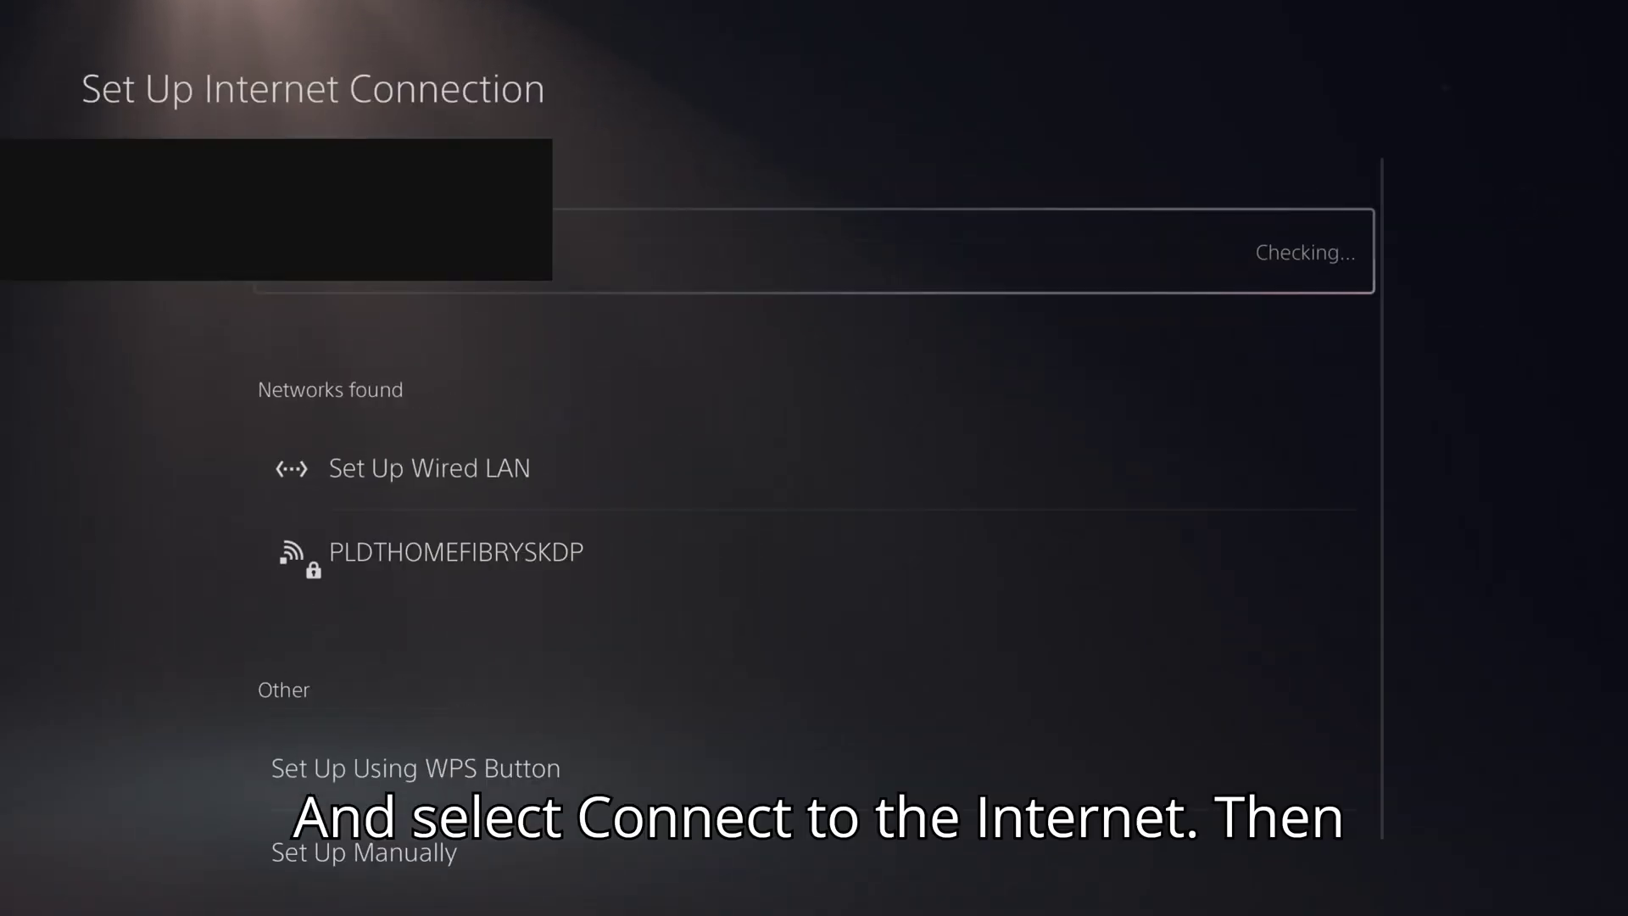
{"action": "key", "text": "Menu"}
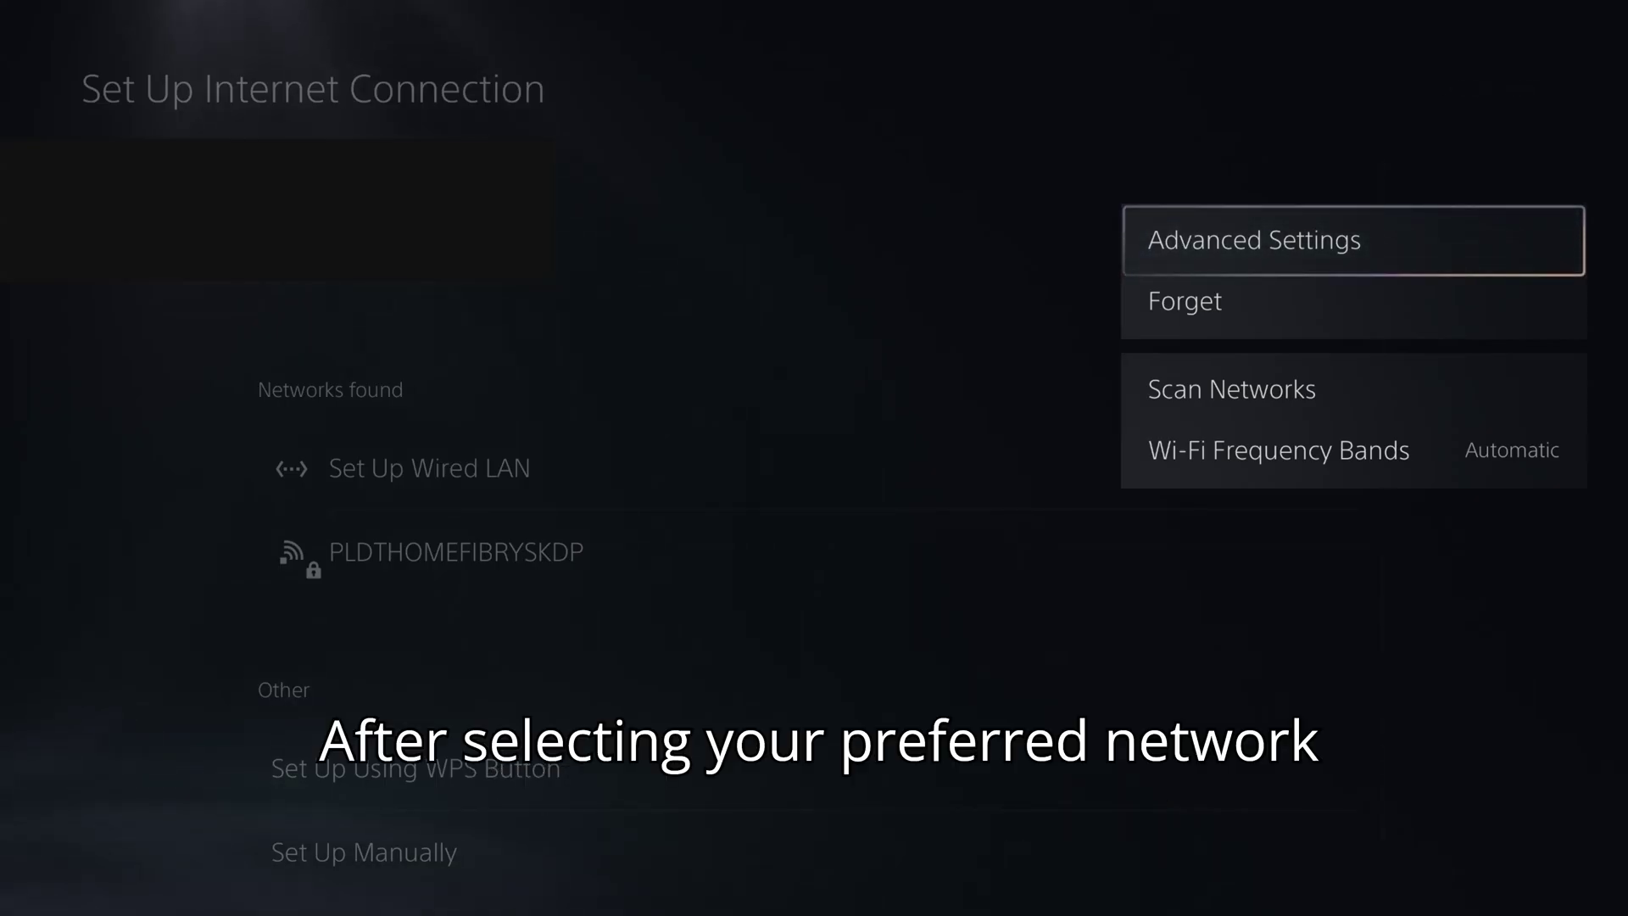
{"action": "key", "text": "Down"}
{"action": "key", "text": "Down"}
{"action": "key", "text": "Down"}
{"action": "key", "text": "Up"}
{"action": "key", "text": "Up"}
{"action": "key", "text": "Up"}
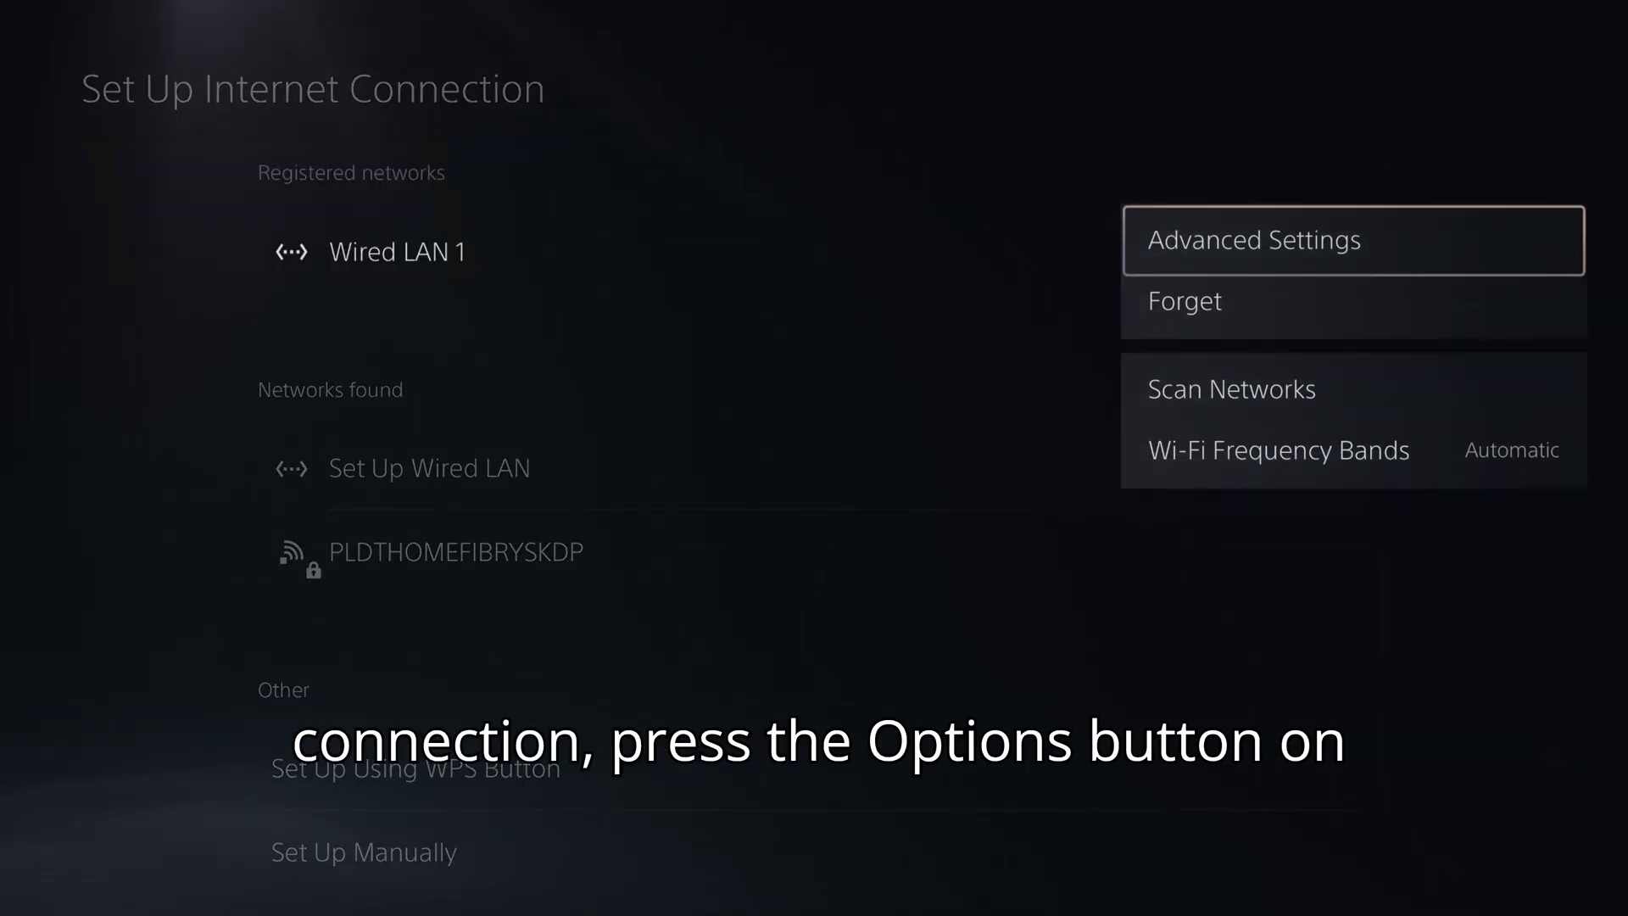
{"action": "key", "text": "Return"}
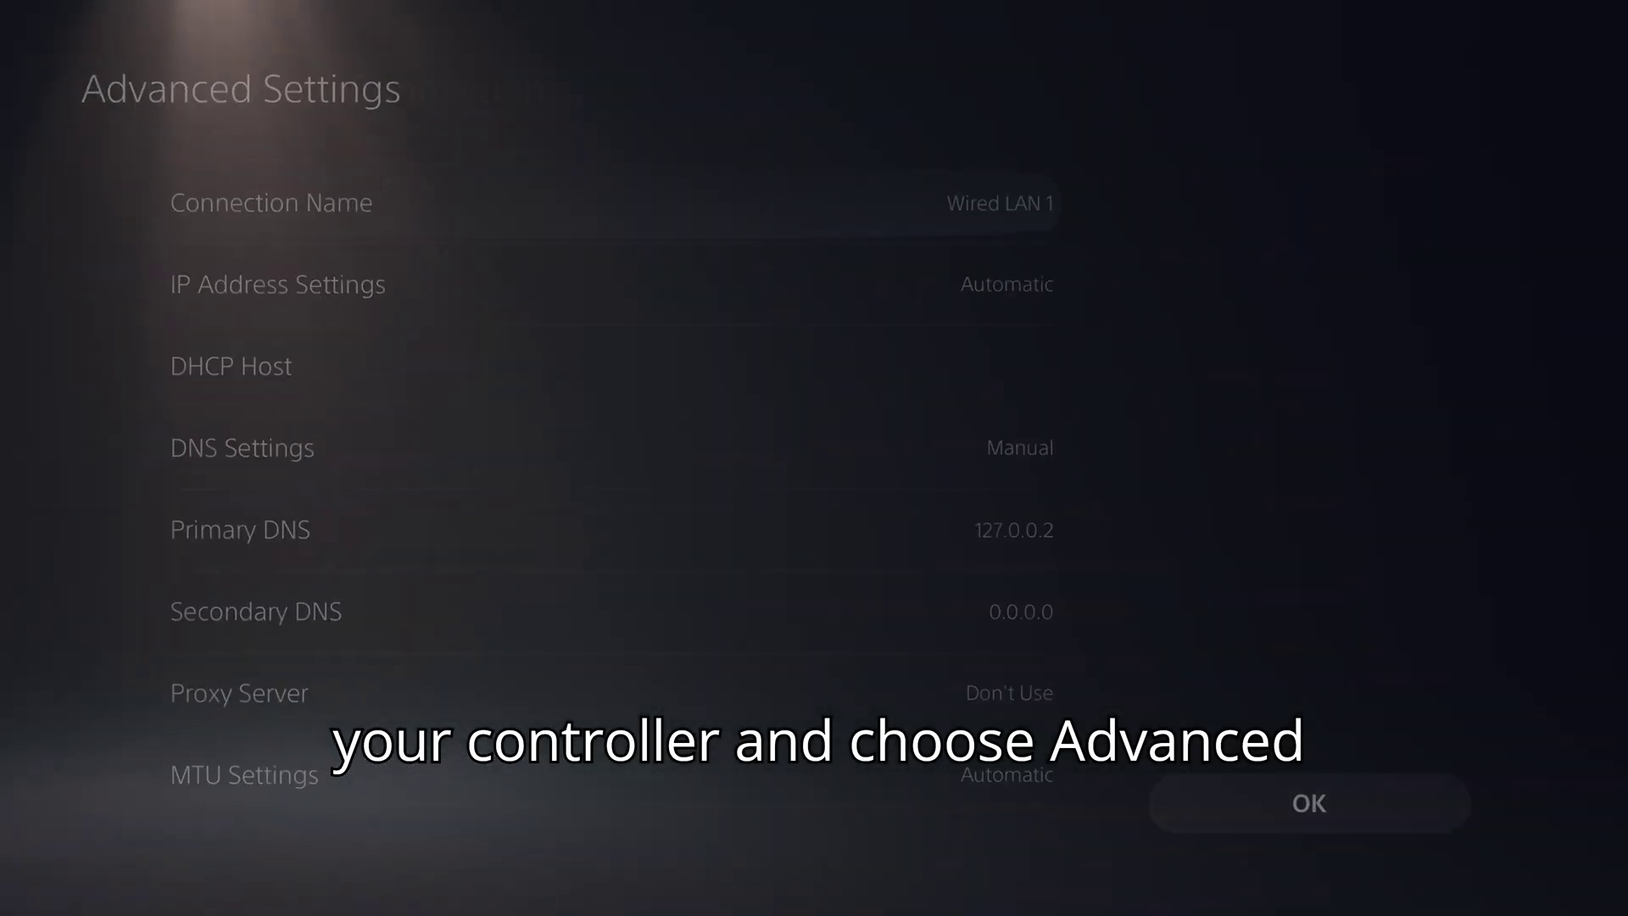
- Review the DNS Settings and the Primary DNS entry of Wired LAN 1, and exit the Advanced Settings
{"action": "key", "text": "Down"}
{"action": "key", "text": "Down"}
{"action": "key", "text": "Down"}
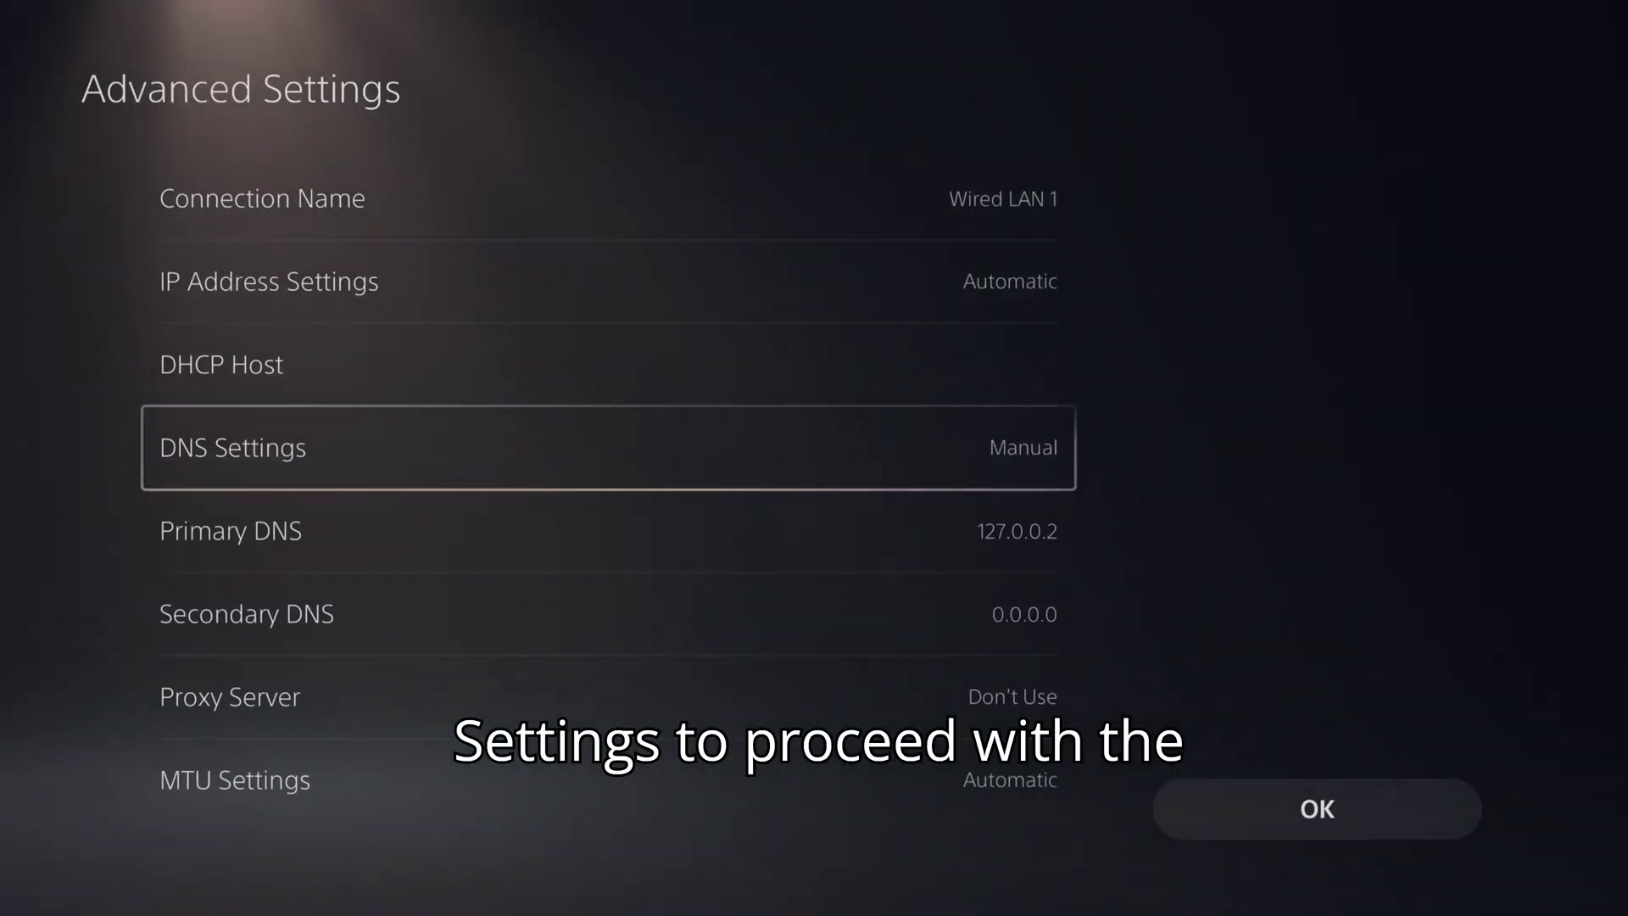
{"action": "key", "text": "Down"}
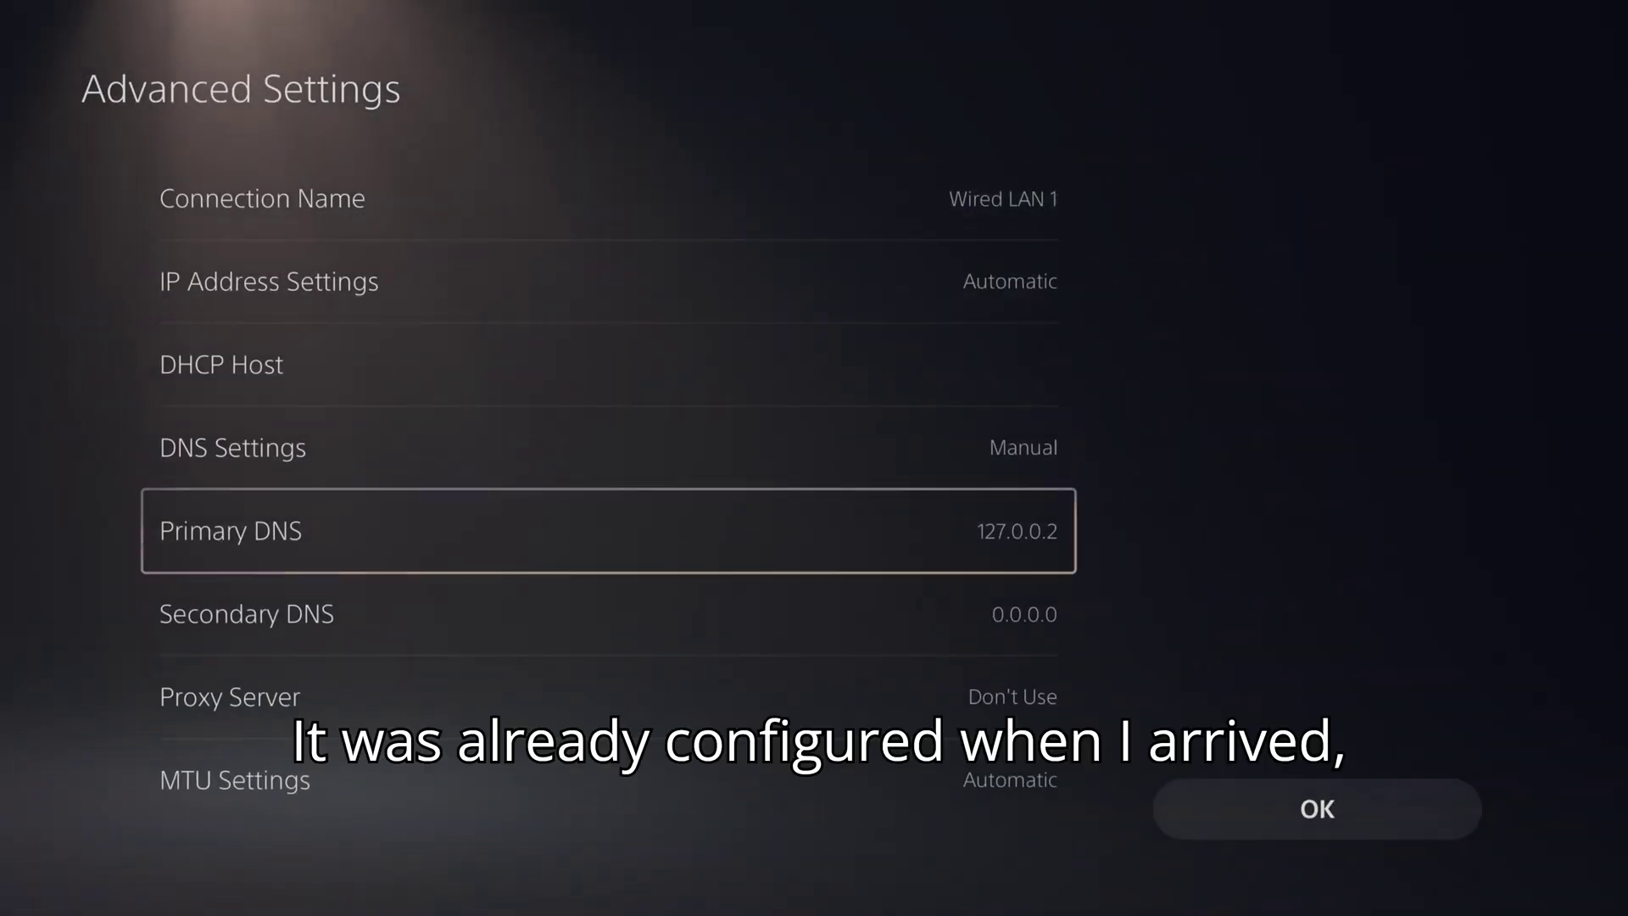
{"action": "key", "text": "Return"}
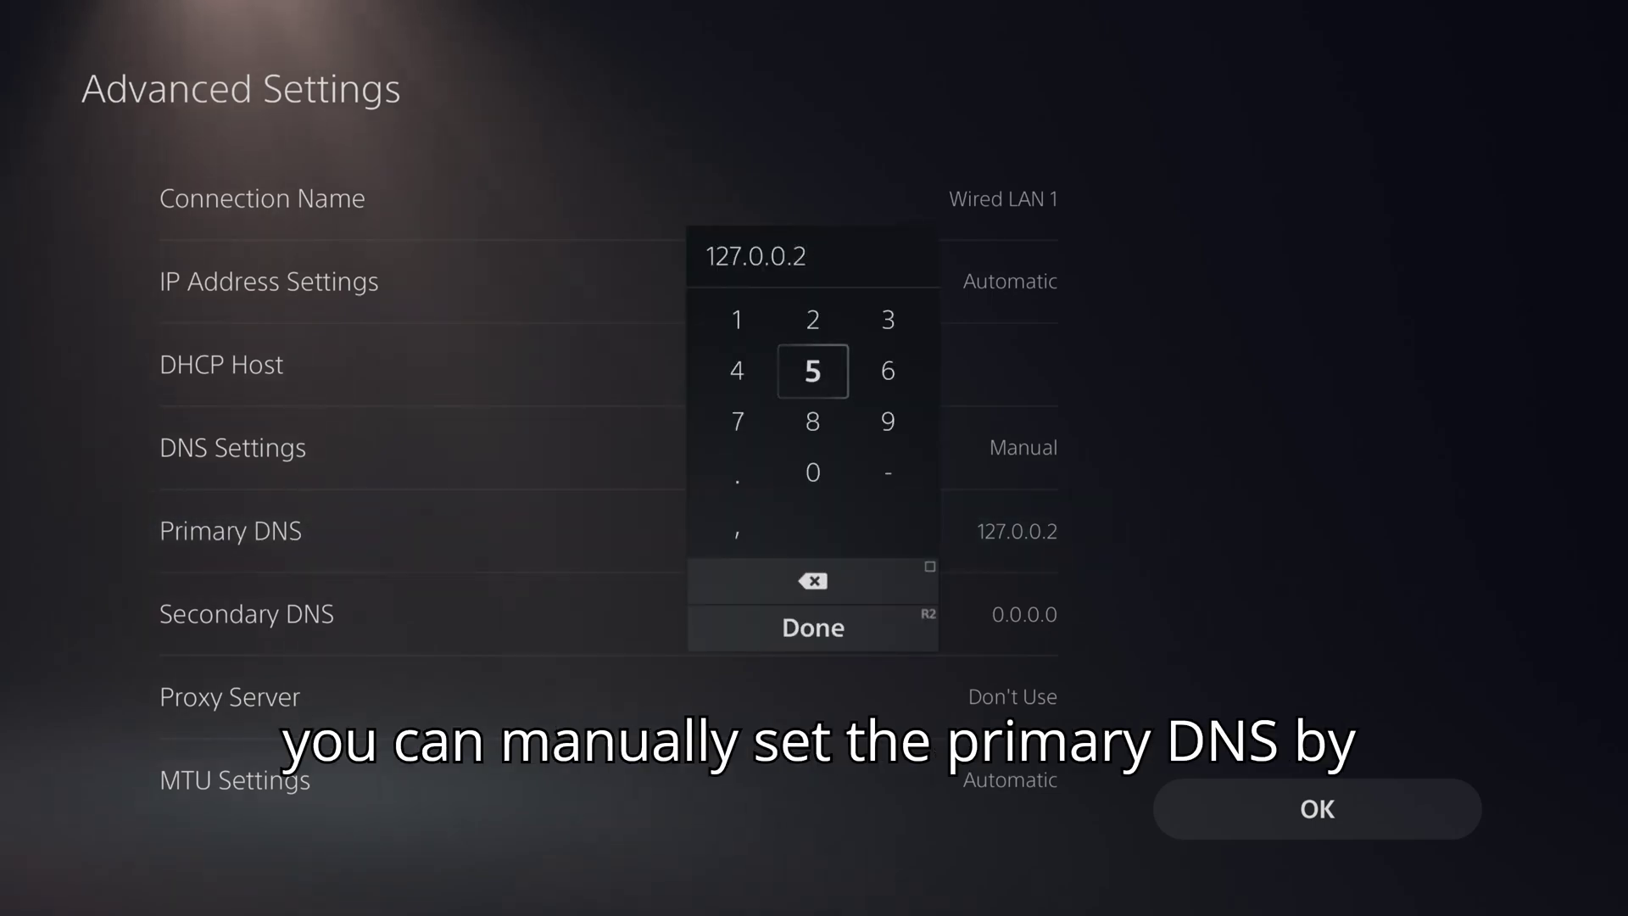
{"action": "key", "text": "Escape"}
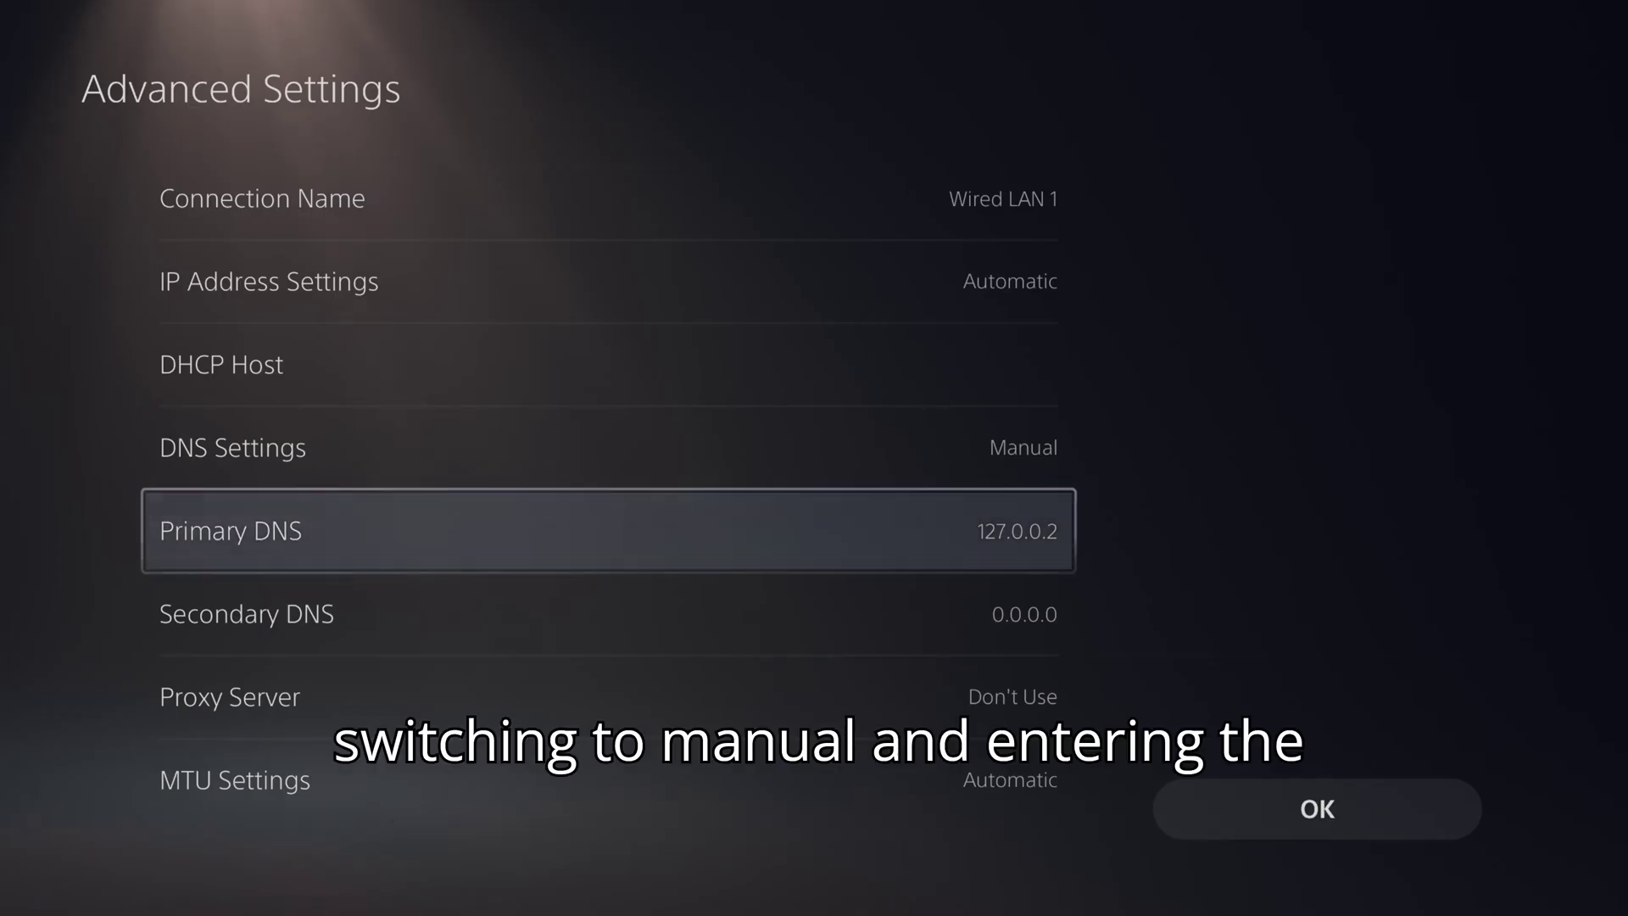
{"action": "key", "text": "Escape"}
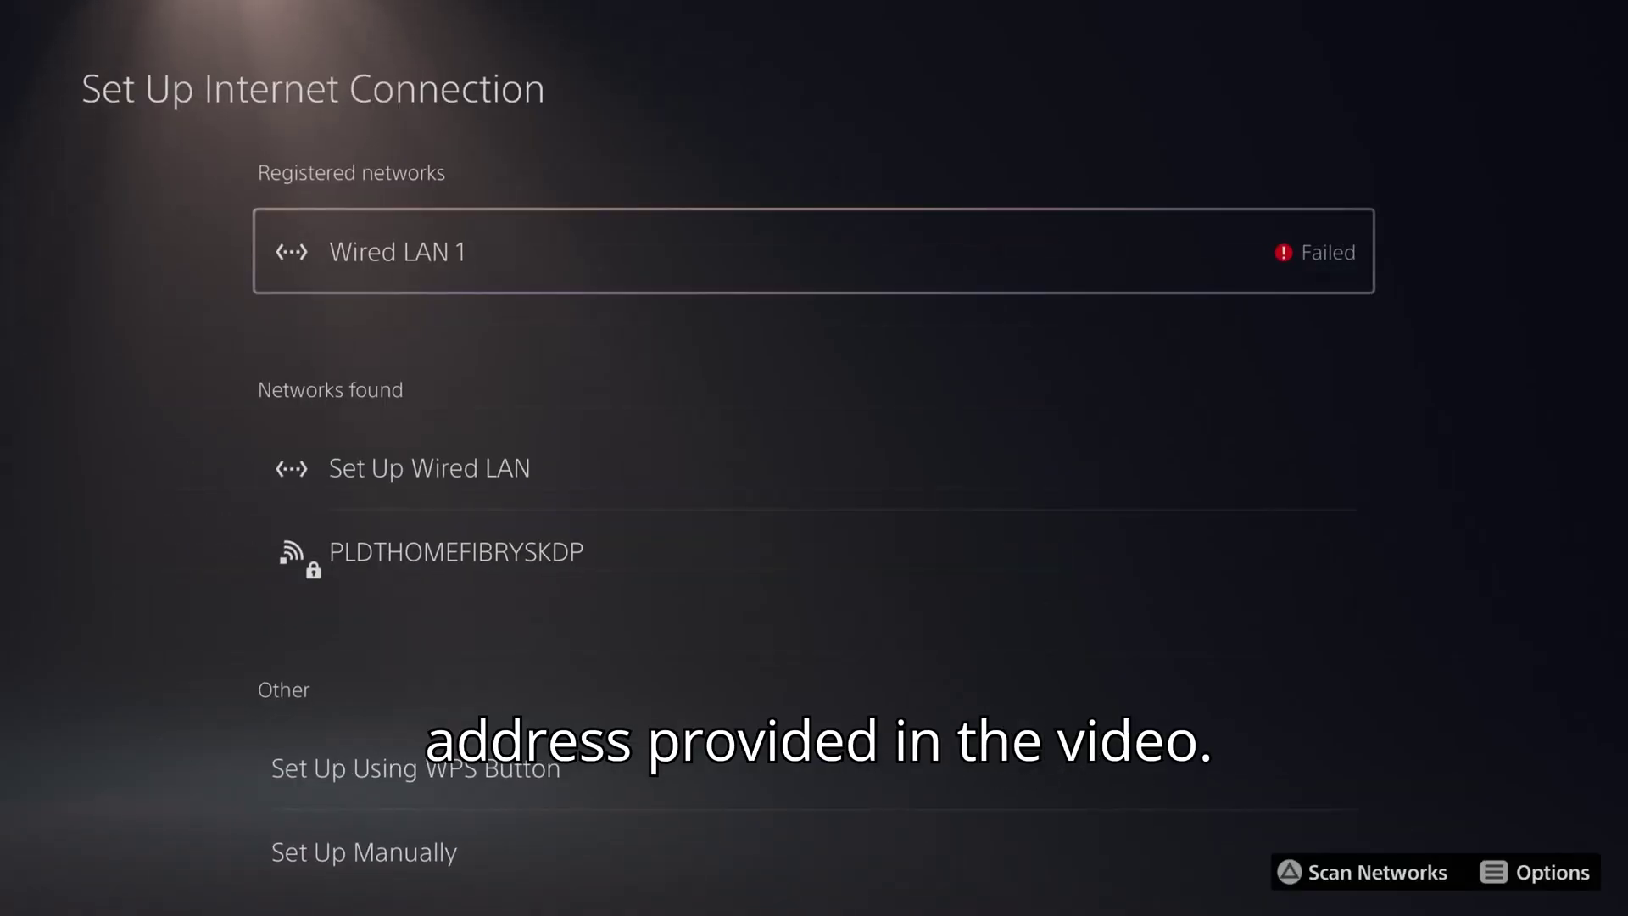
- Choose the registered Wired LAN 1 network and dismiss its disconnection prompt
{"action": "key", "text": "Down"}
{"action": "key", "text": "Up"}
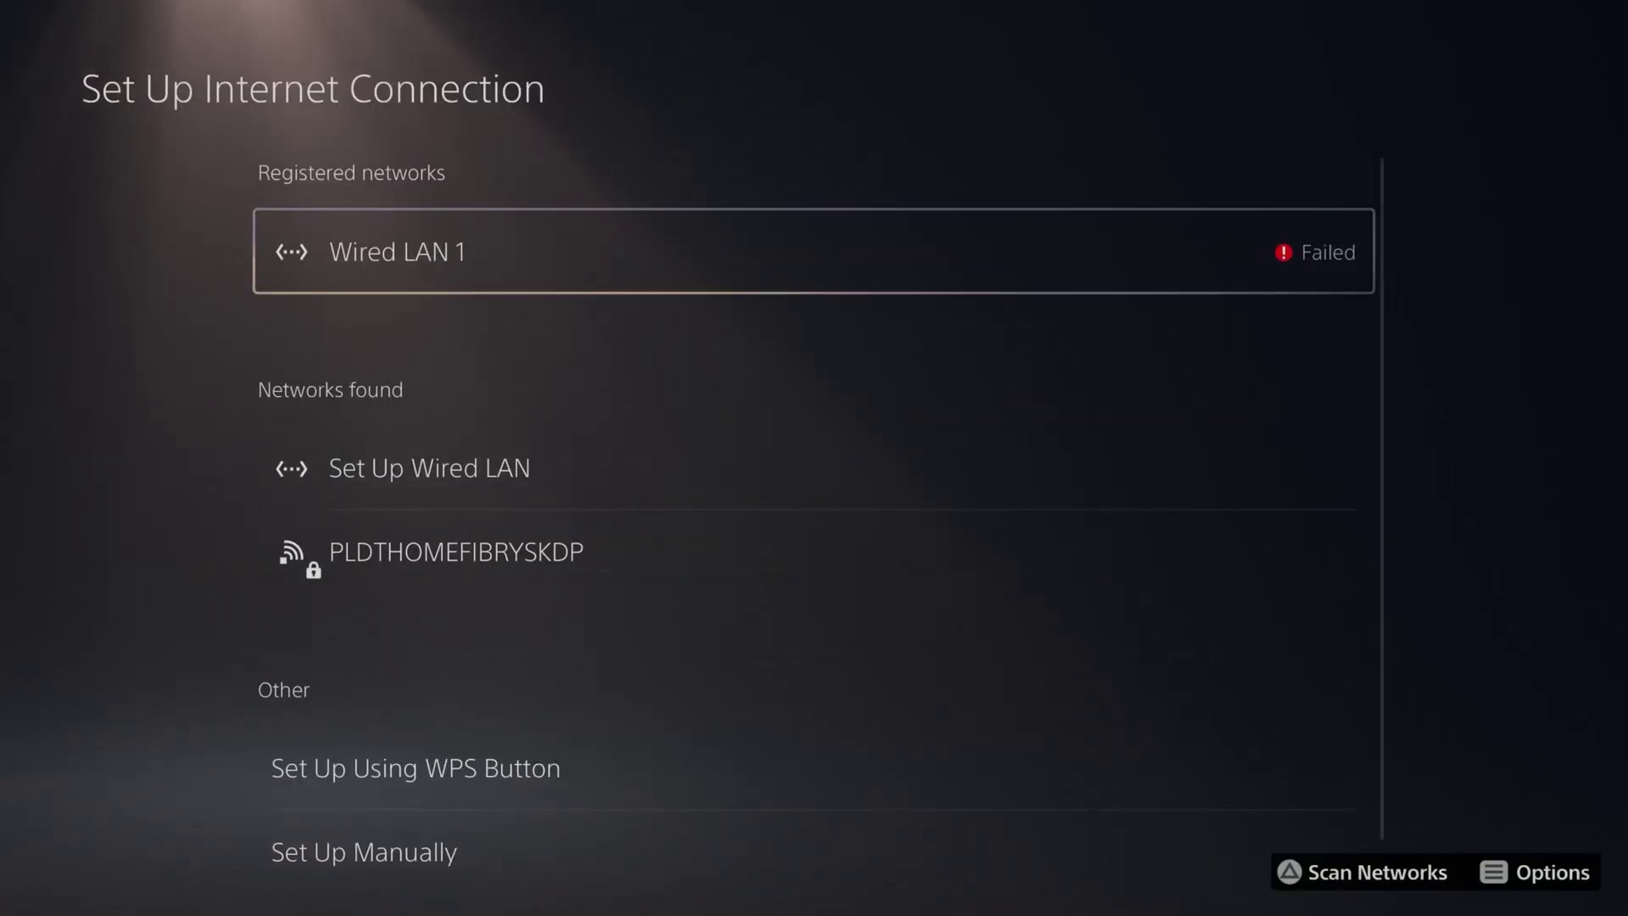
{"action": "key", "text": "Return"}
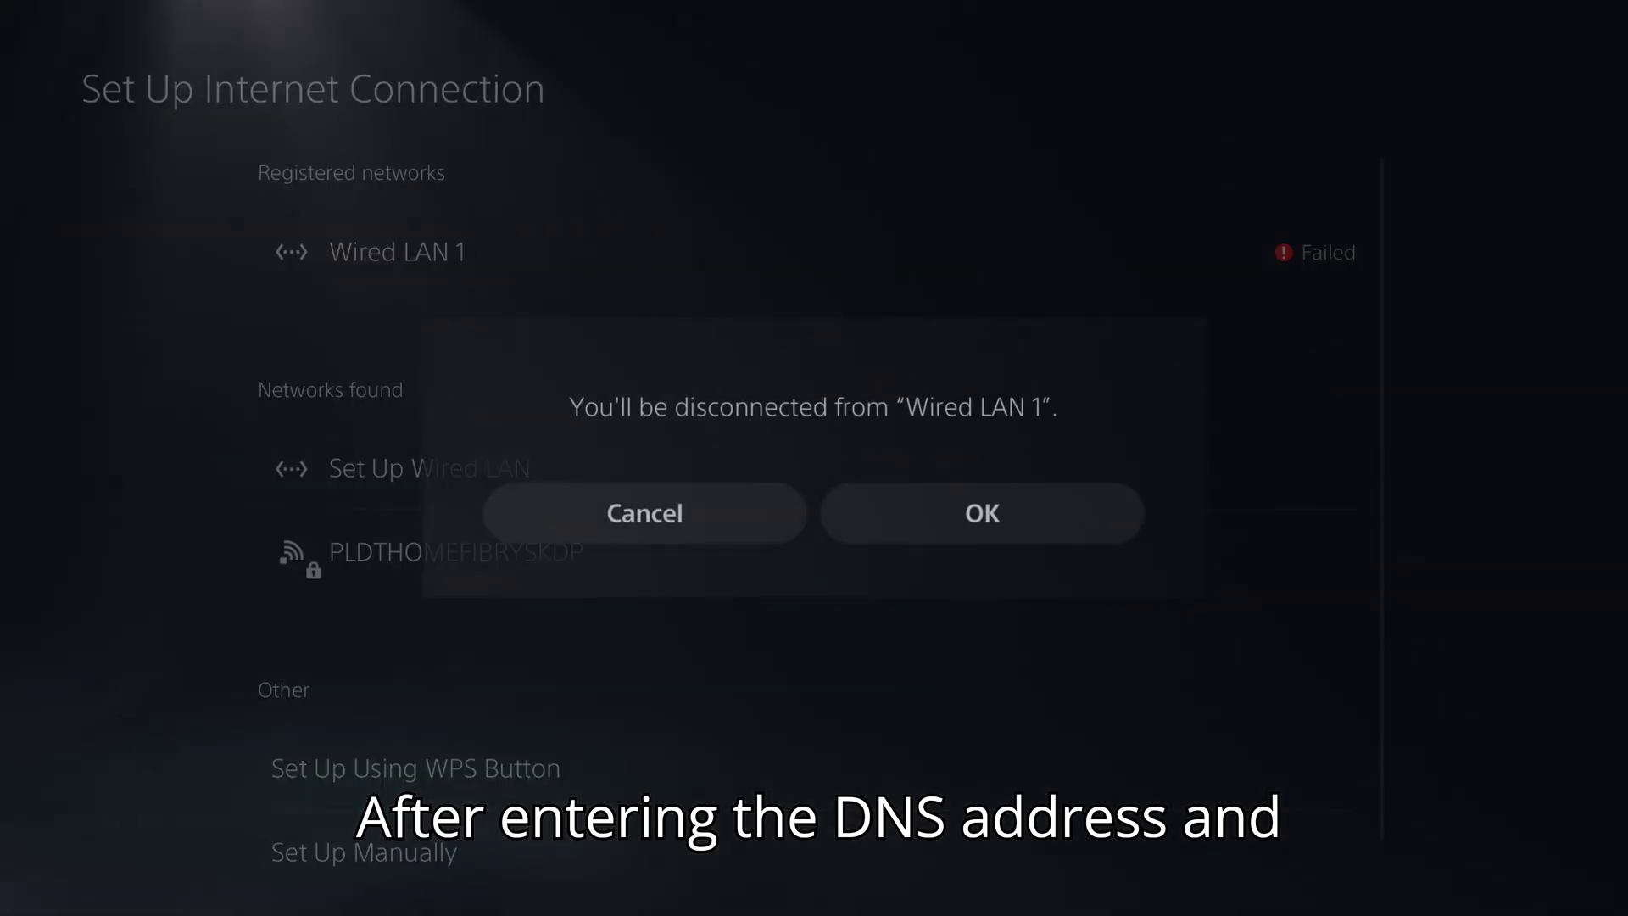
{"action": "key", "text": "Return"}
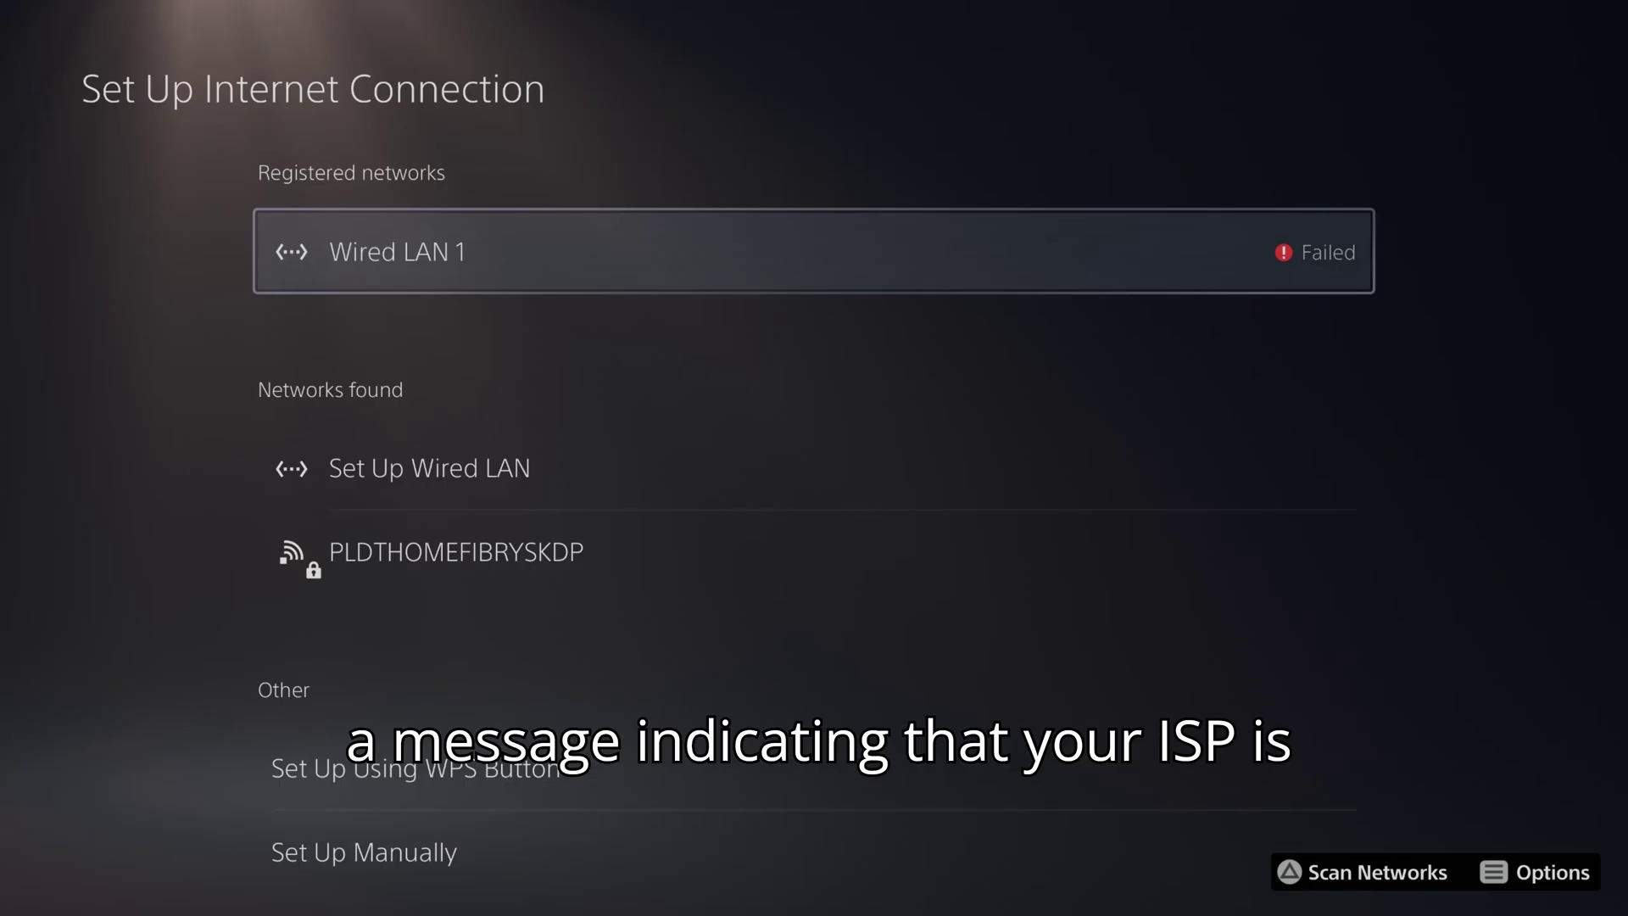
- View the console's IPv4 address in the system software's Console Information and return to the home screen
{"action": "key", "text": "Escape"}
{"action": "key", "text": "Left"}
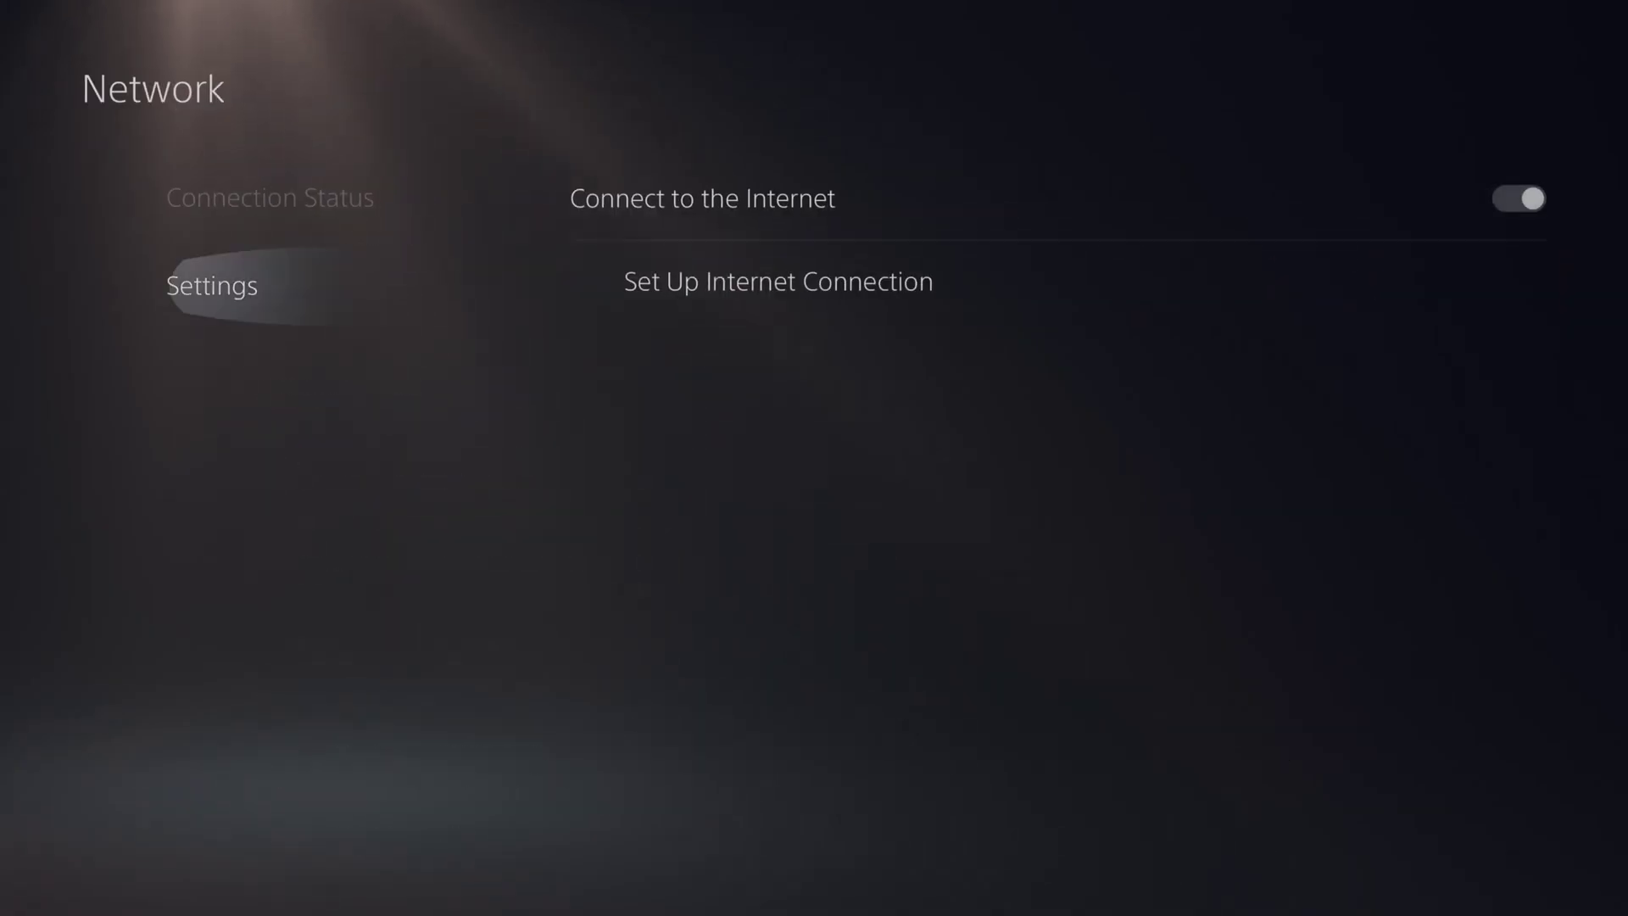
{"action": "key", "text": "Escape"}
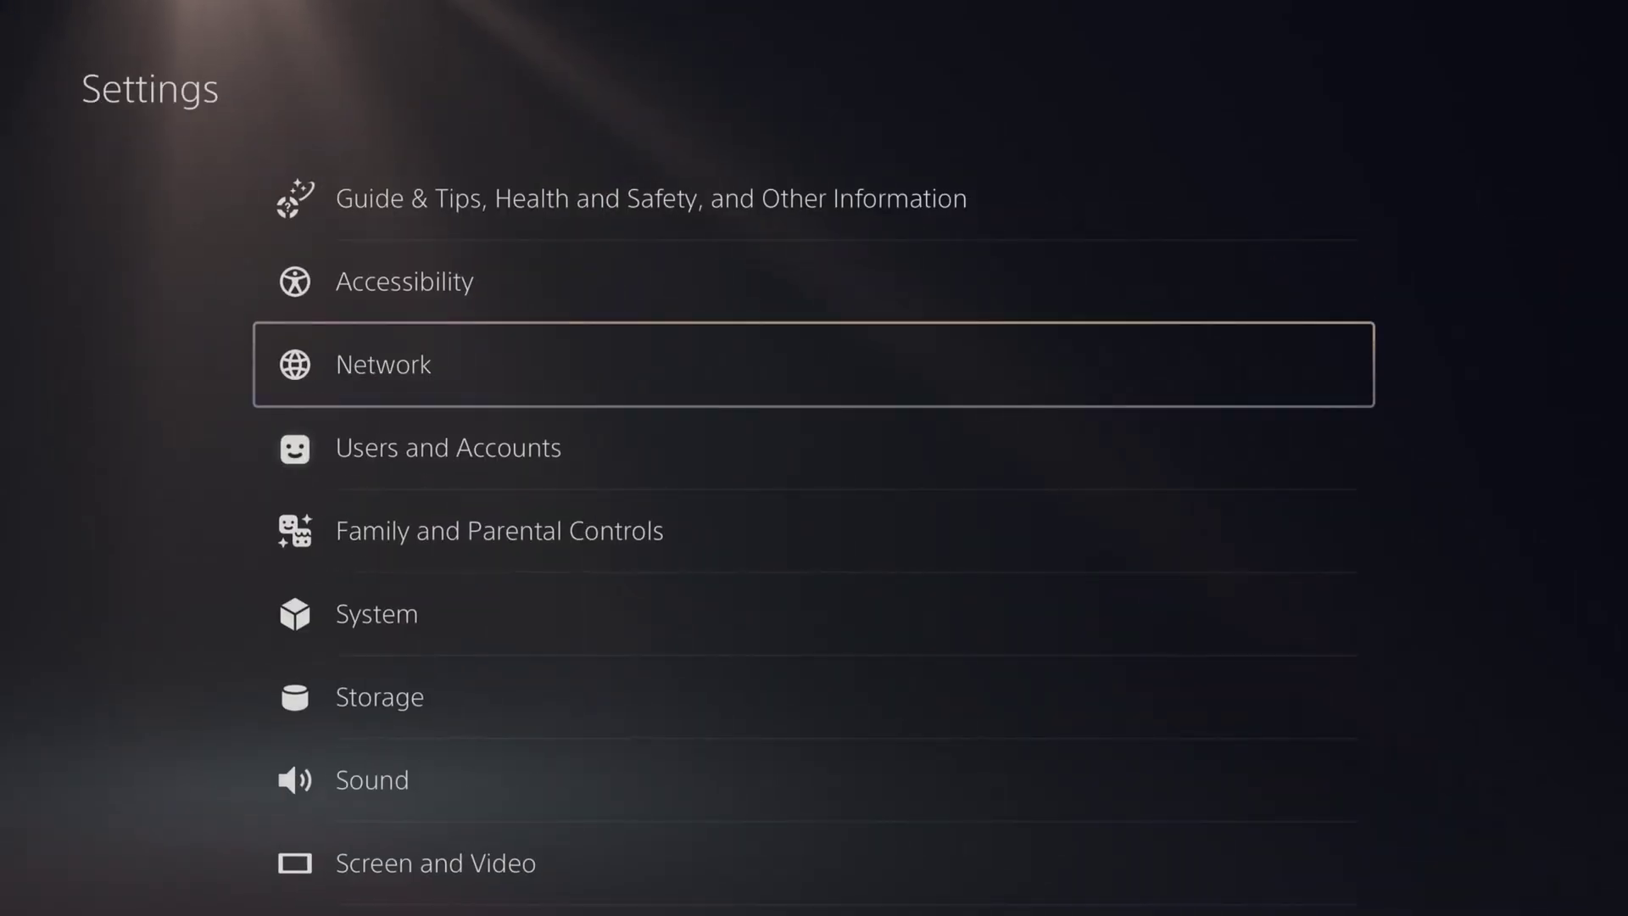
{"action": "key", "text": "Down"}
{"action": "key", "text": "Down"}
{"action": "key", "text": "Down"}
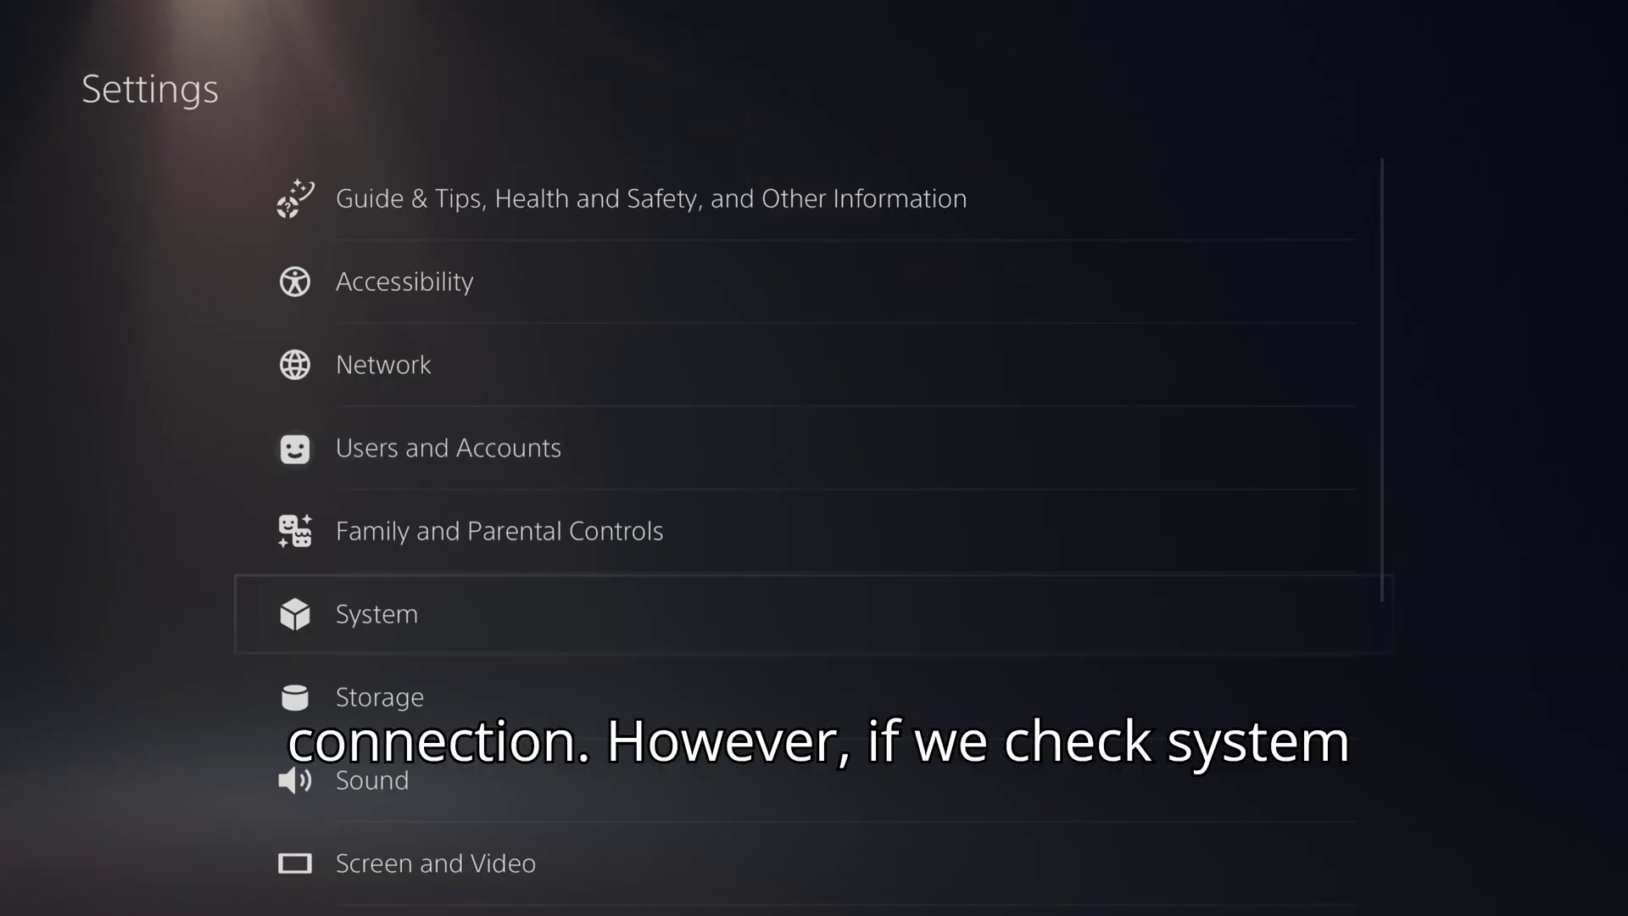
{"action": "key", "text": "Return"}
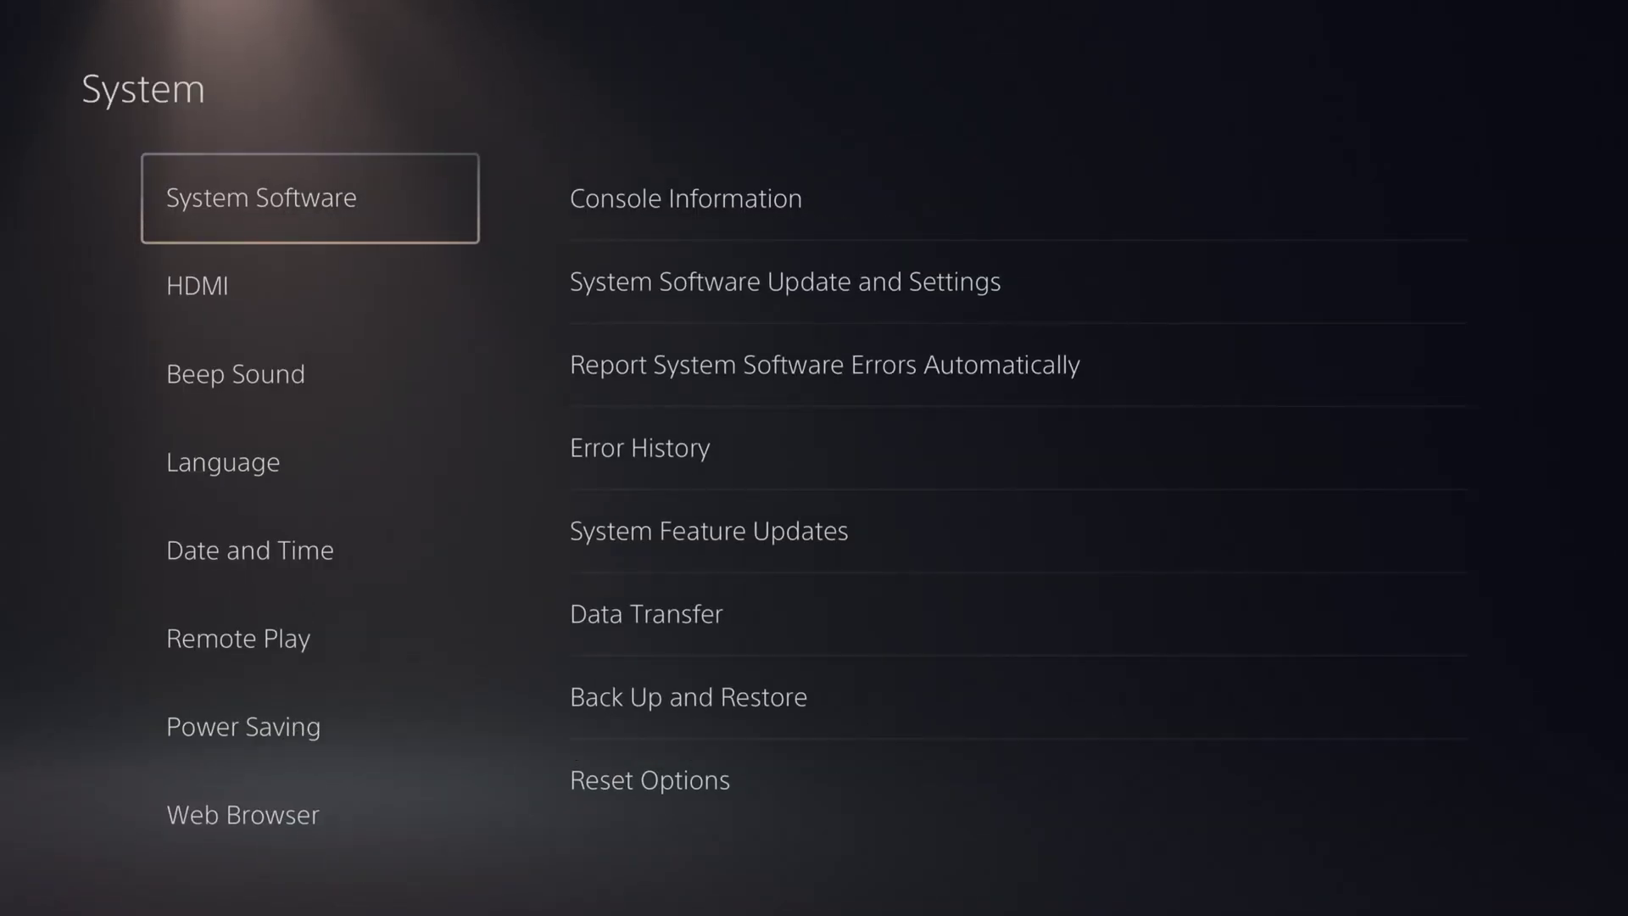
{"action": "key", "text": "Right"}
{"action": "key", "text": "Return"}
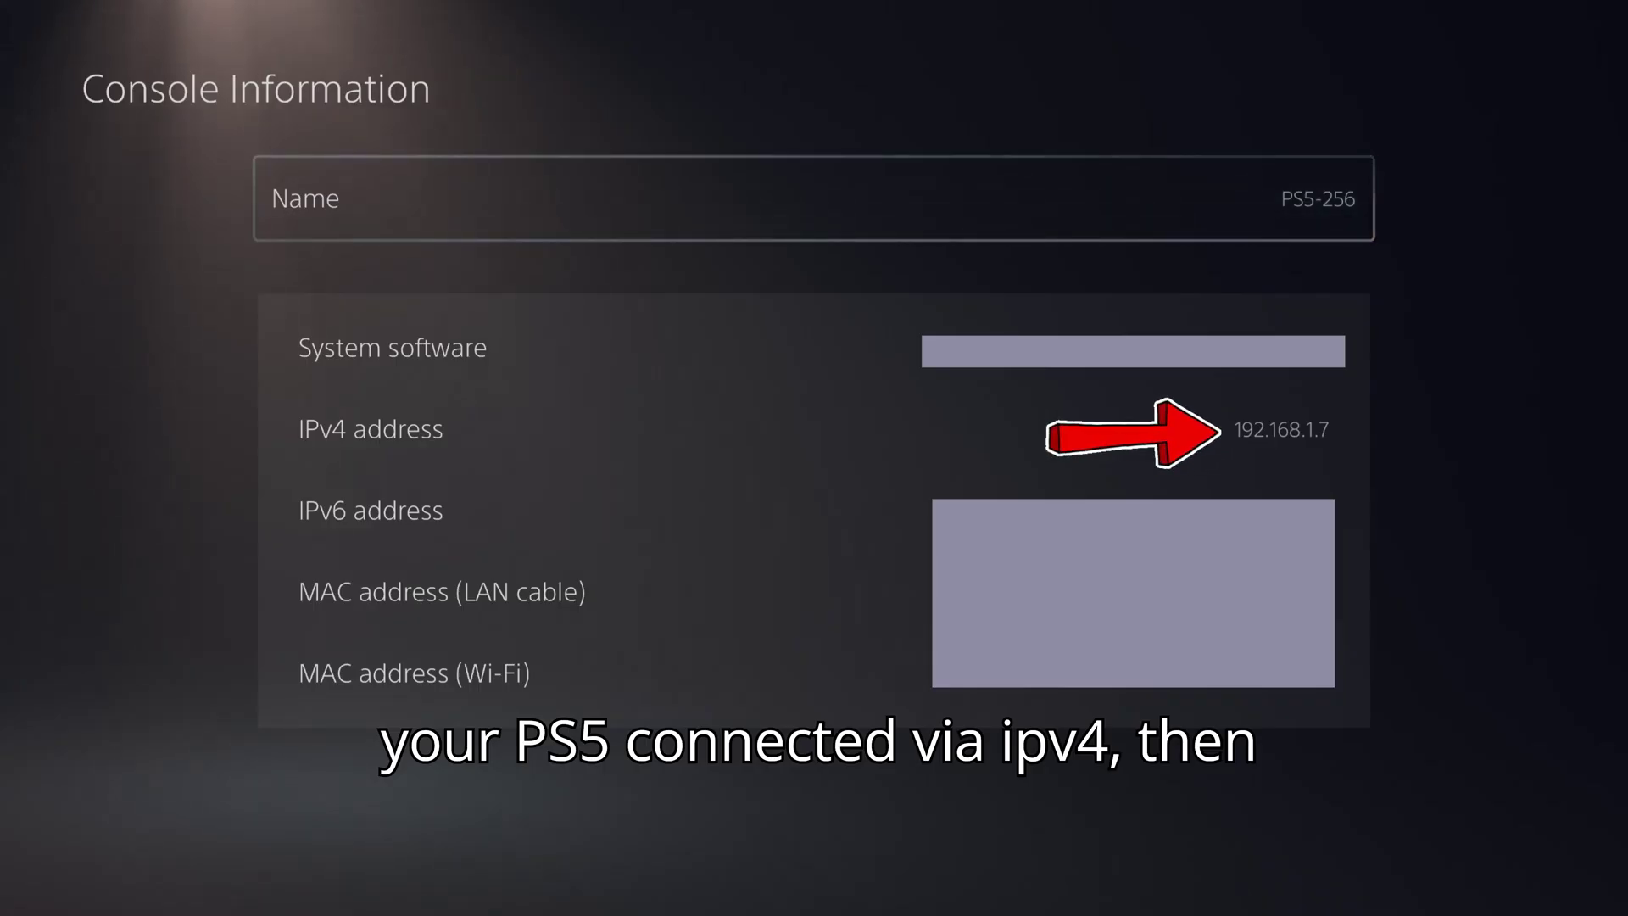
{"action": "key", "text": "Escape"}
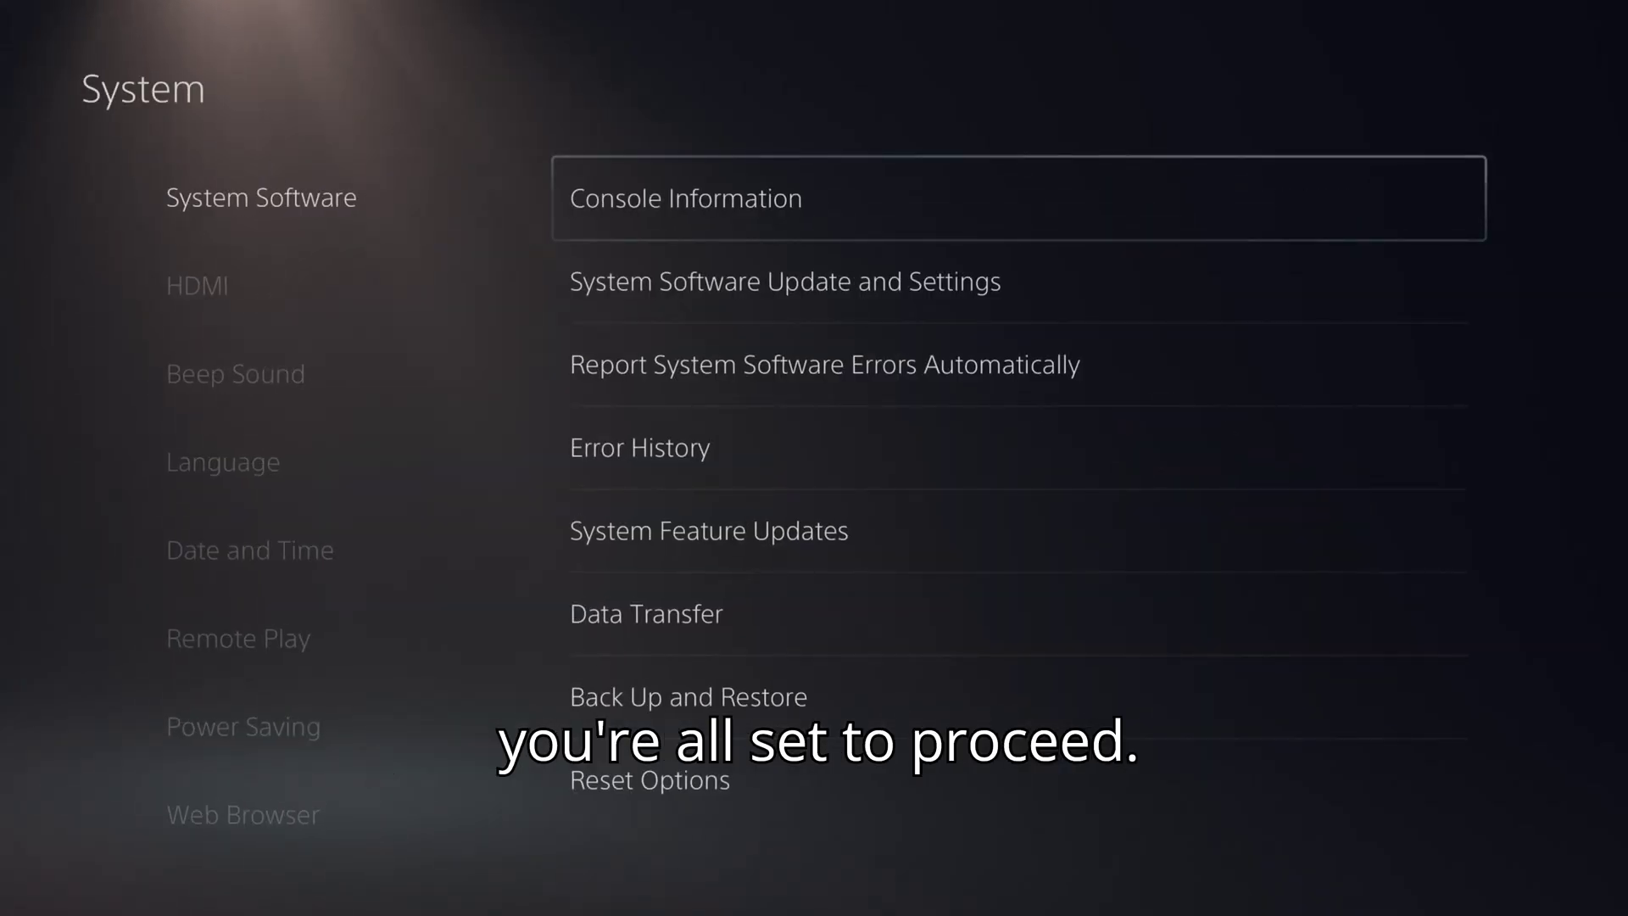
{"action": "key", "text": "Escape"}
{"action": "key", "text": "Escape"}
{"action": "key", "text": "Escape"}
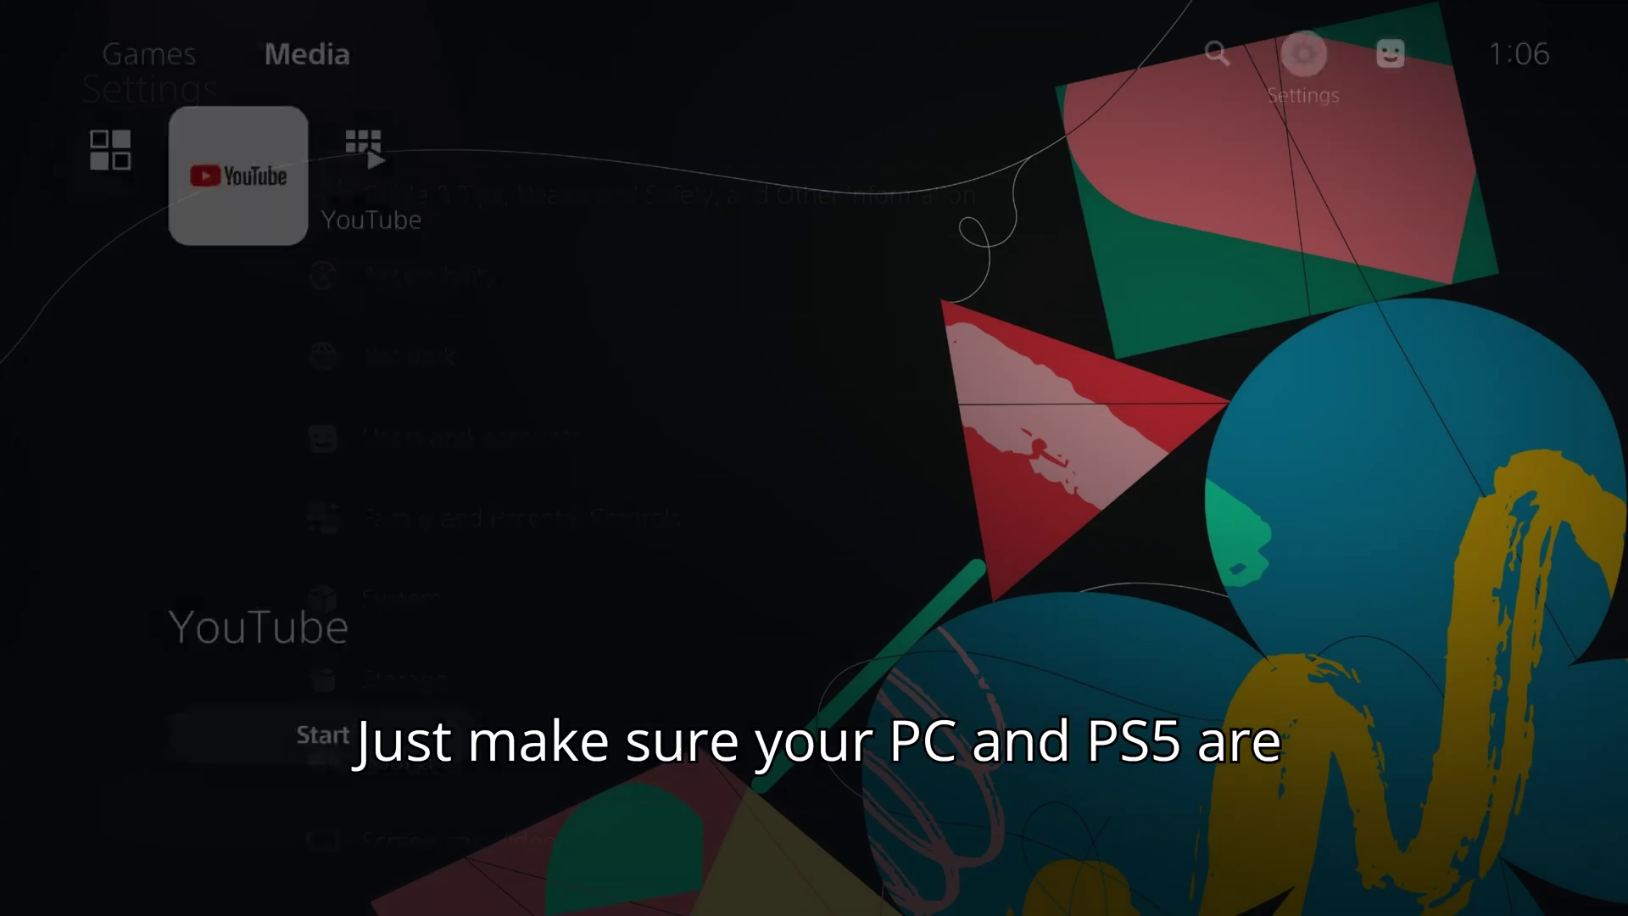
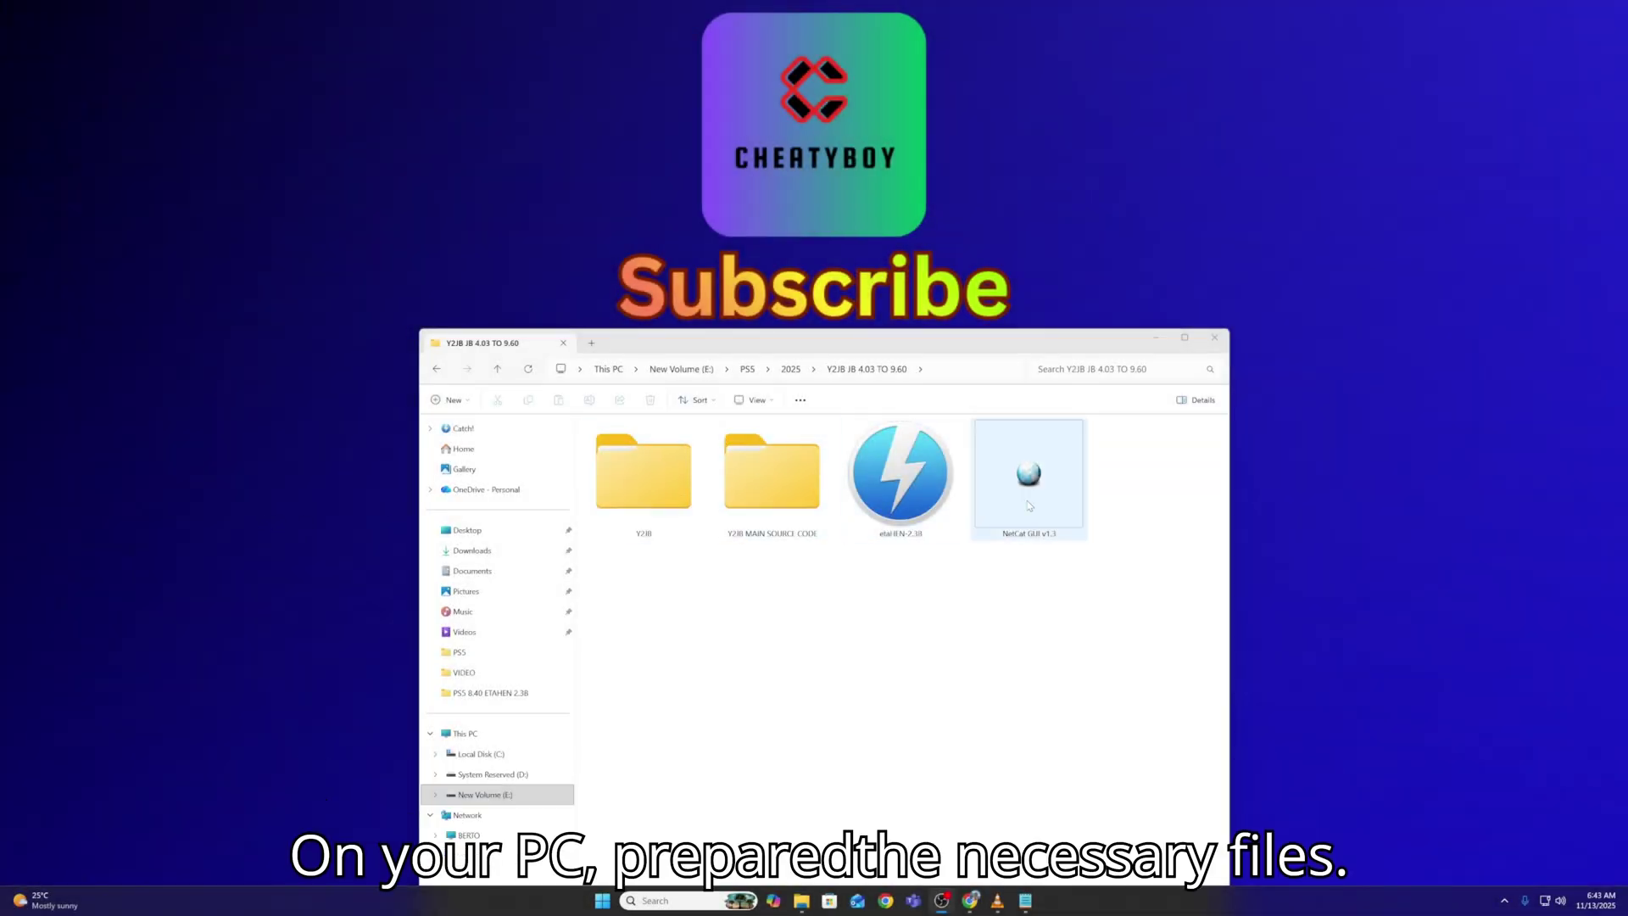
- On the PC, launch NetCat GUI from the Y2JB JB 4.03 TO 9.60 folder and place its window just above File Explorer
{"action": "double_click", "coordinate": [1019, 508]}
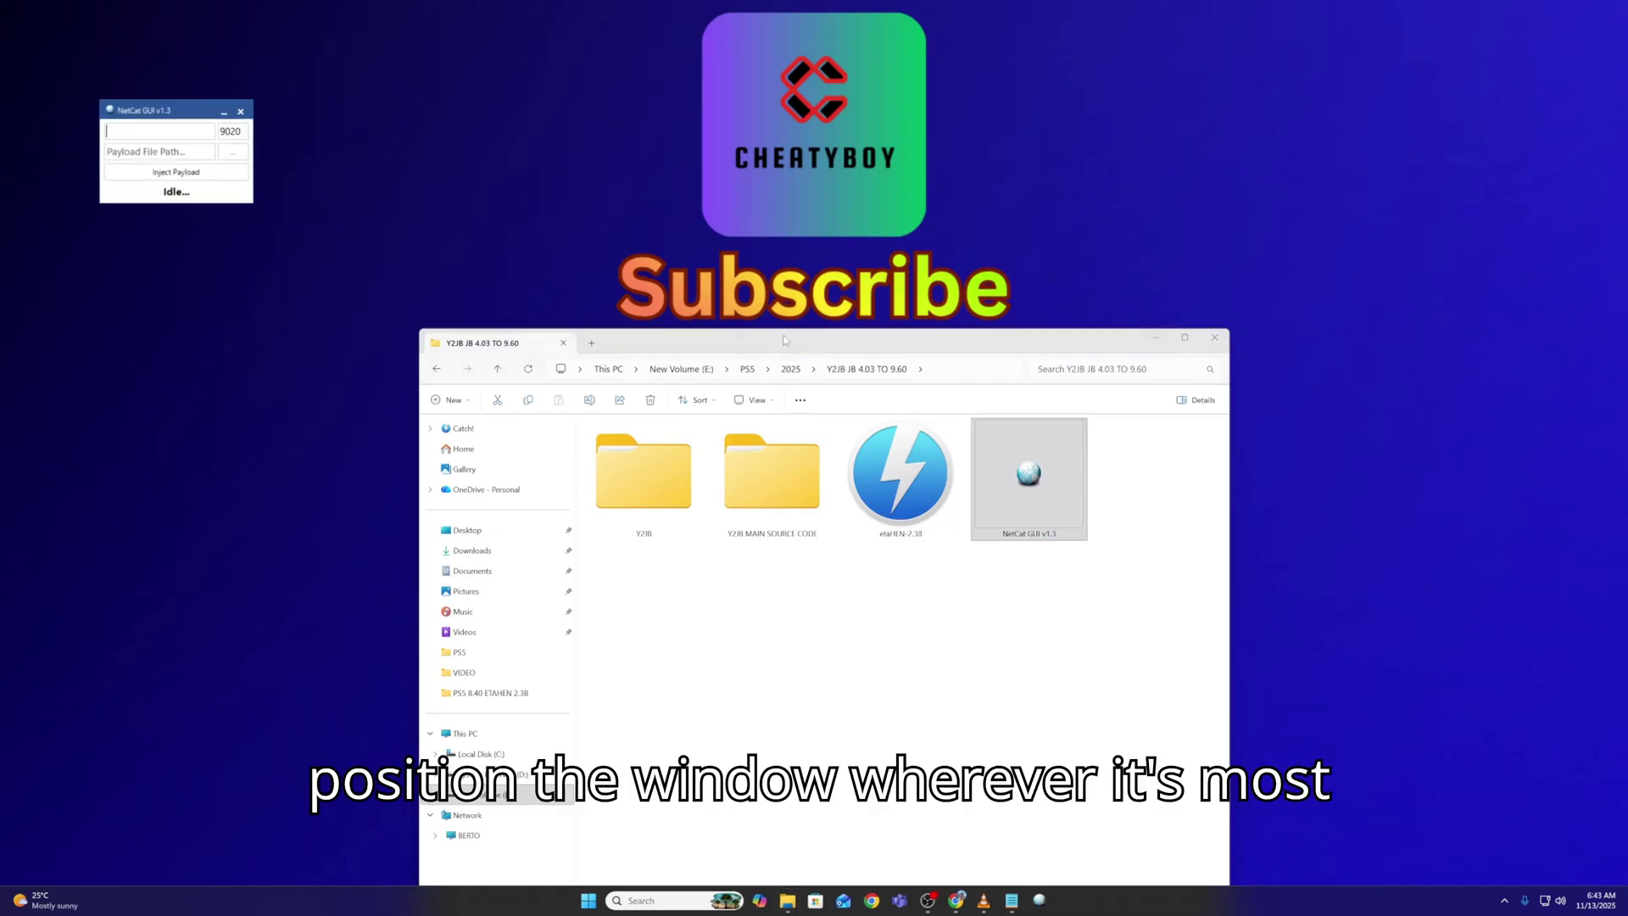
{"action": "left_click_drag", "start_coordinate": [159, 111], "coordinate": [487, 213]}
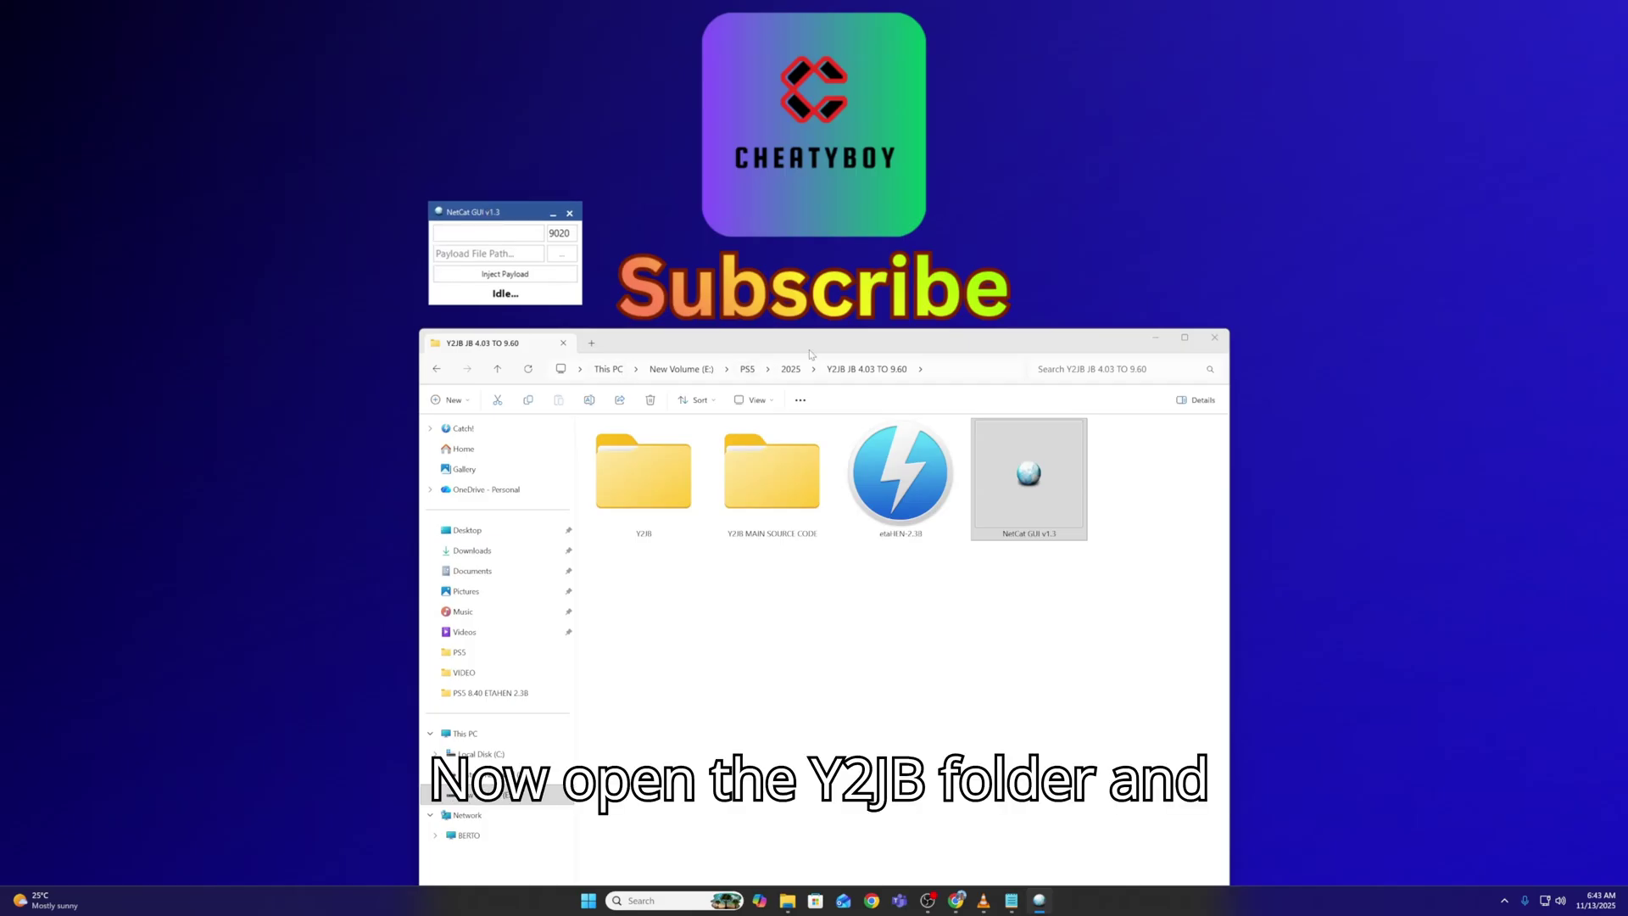
- Load the lapse file from the payloads folder inside the zipped Y2JB-main source code as the payload in NetCat GUI
{"action": "double_click", "coordinate": [775, 491]}
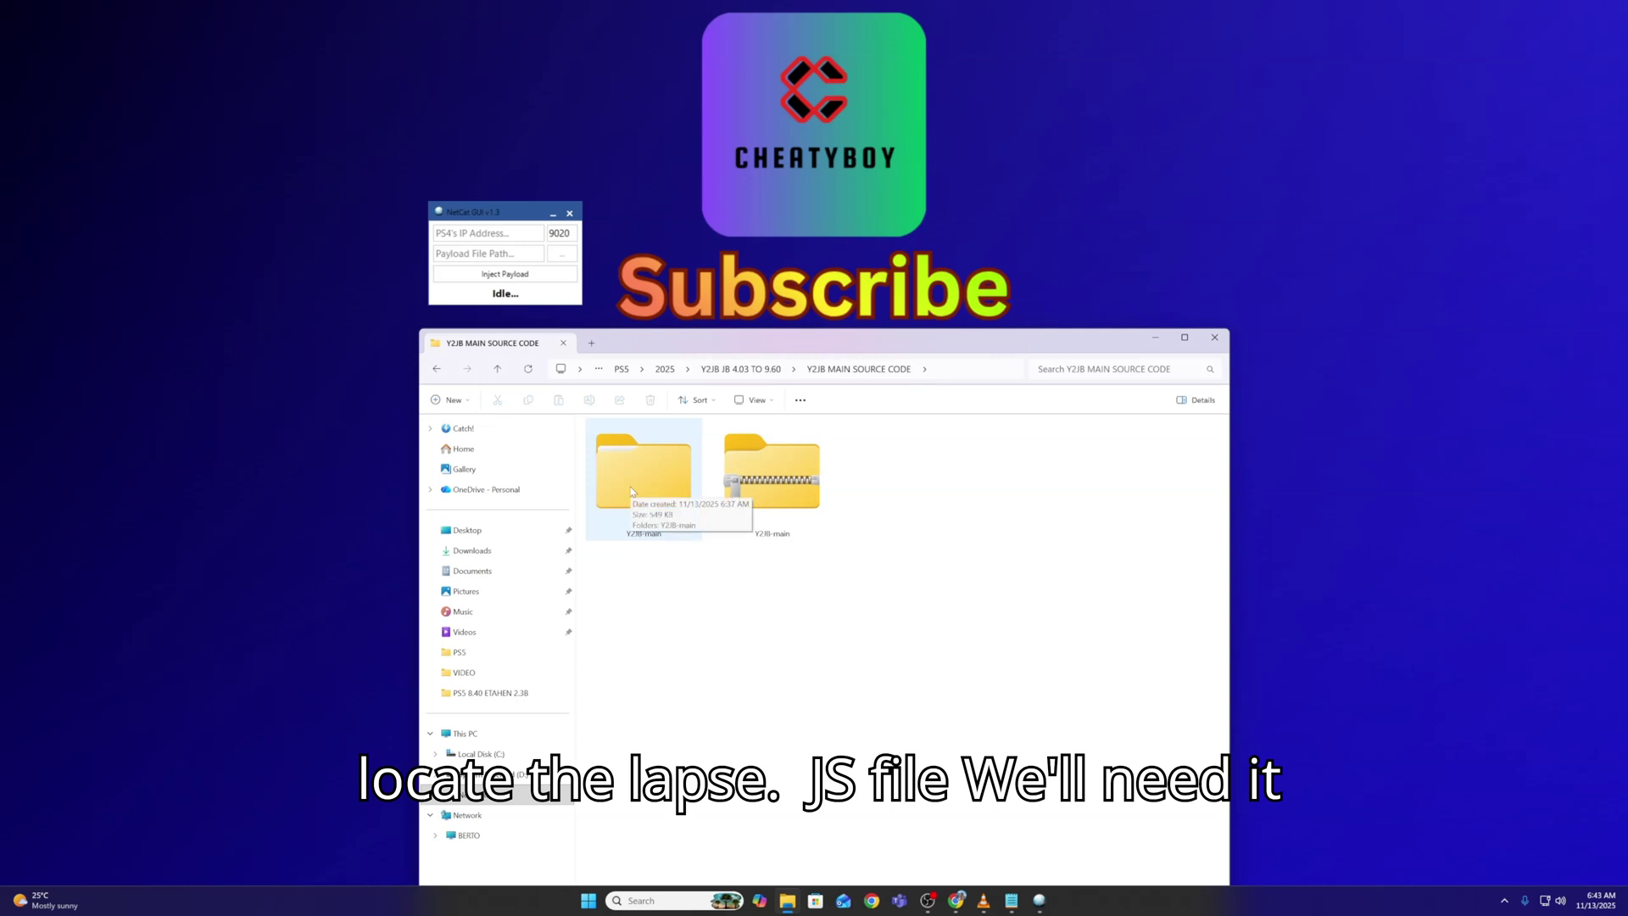
{"action": "left_click", "coordinate": [778, 485]}
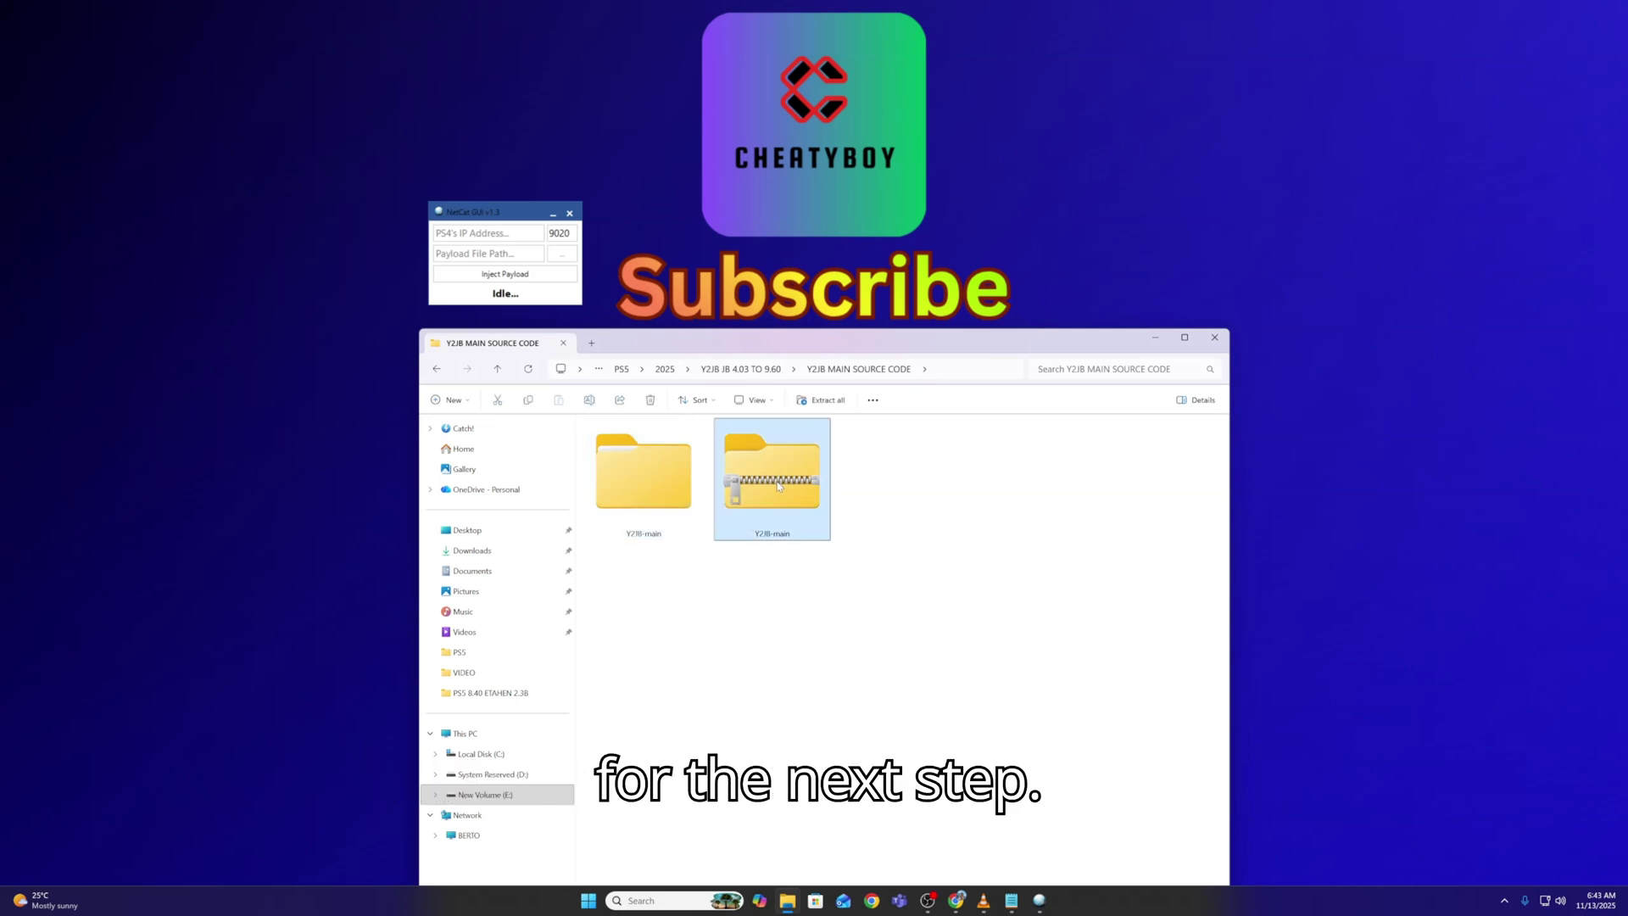
{"action": "double_click", "coordinate": [778, 485]}
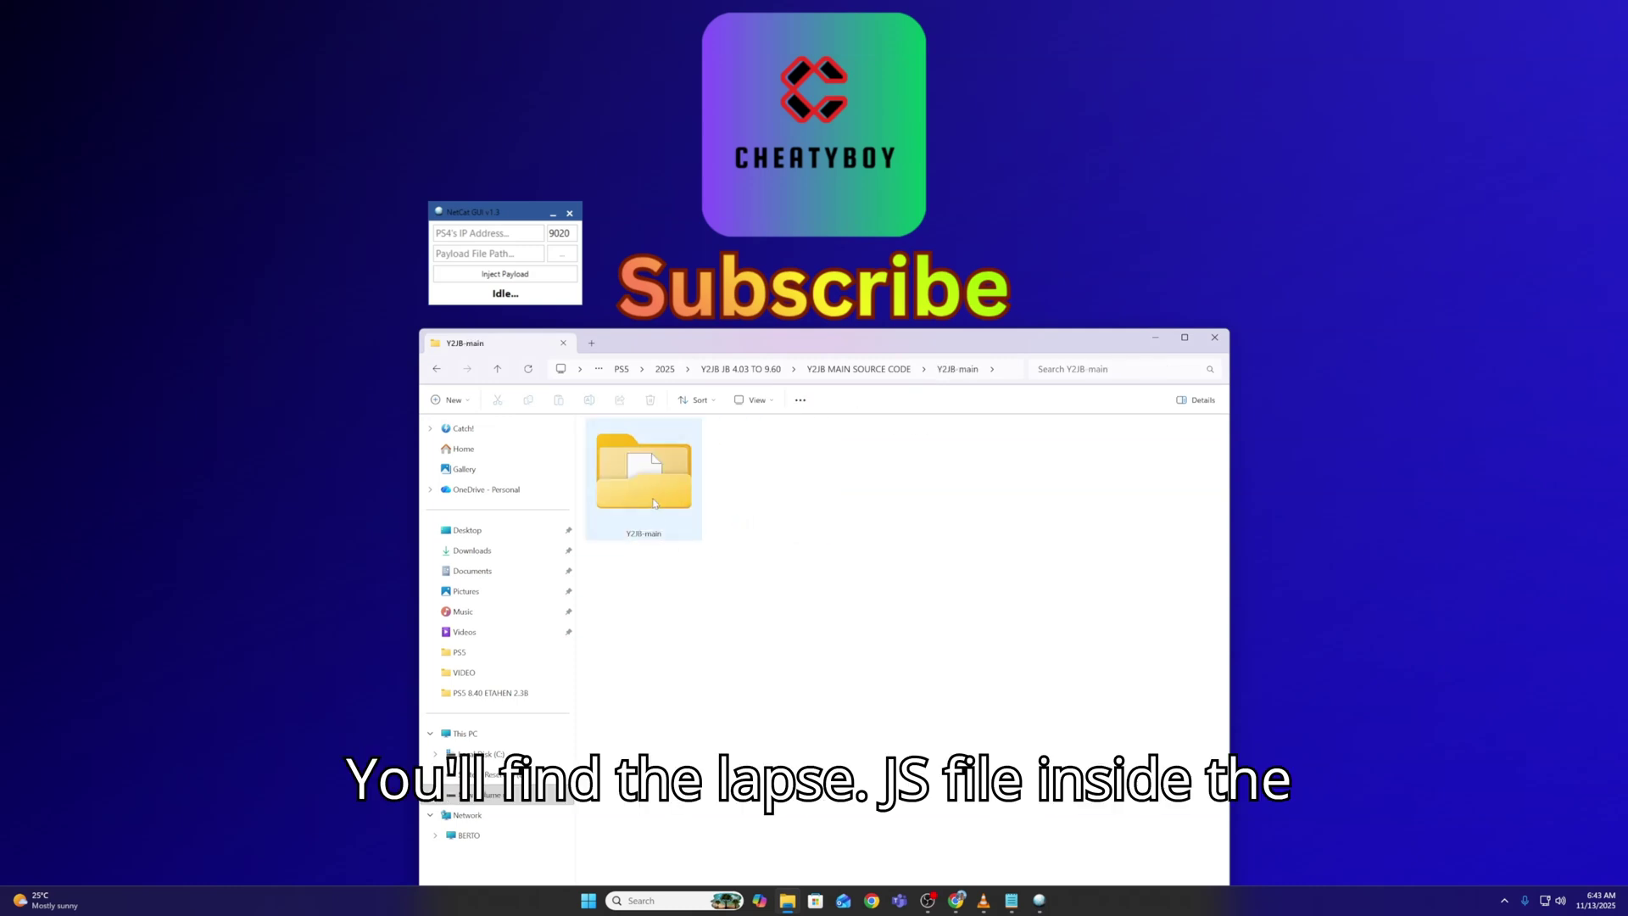
{"action": "double_click", "coordinate": [654, 503]}
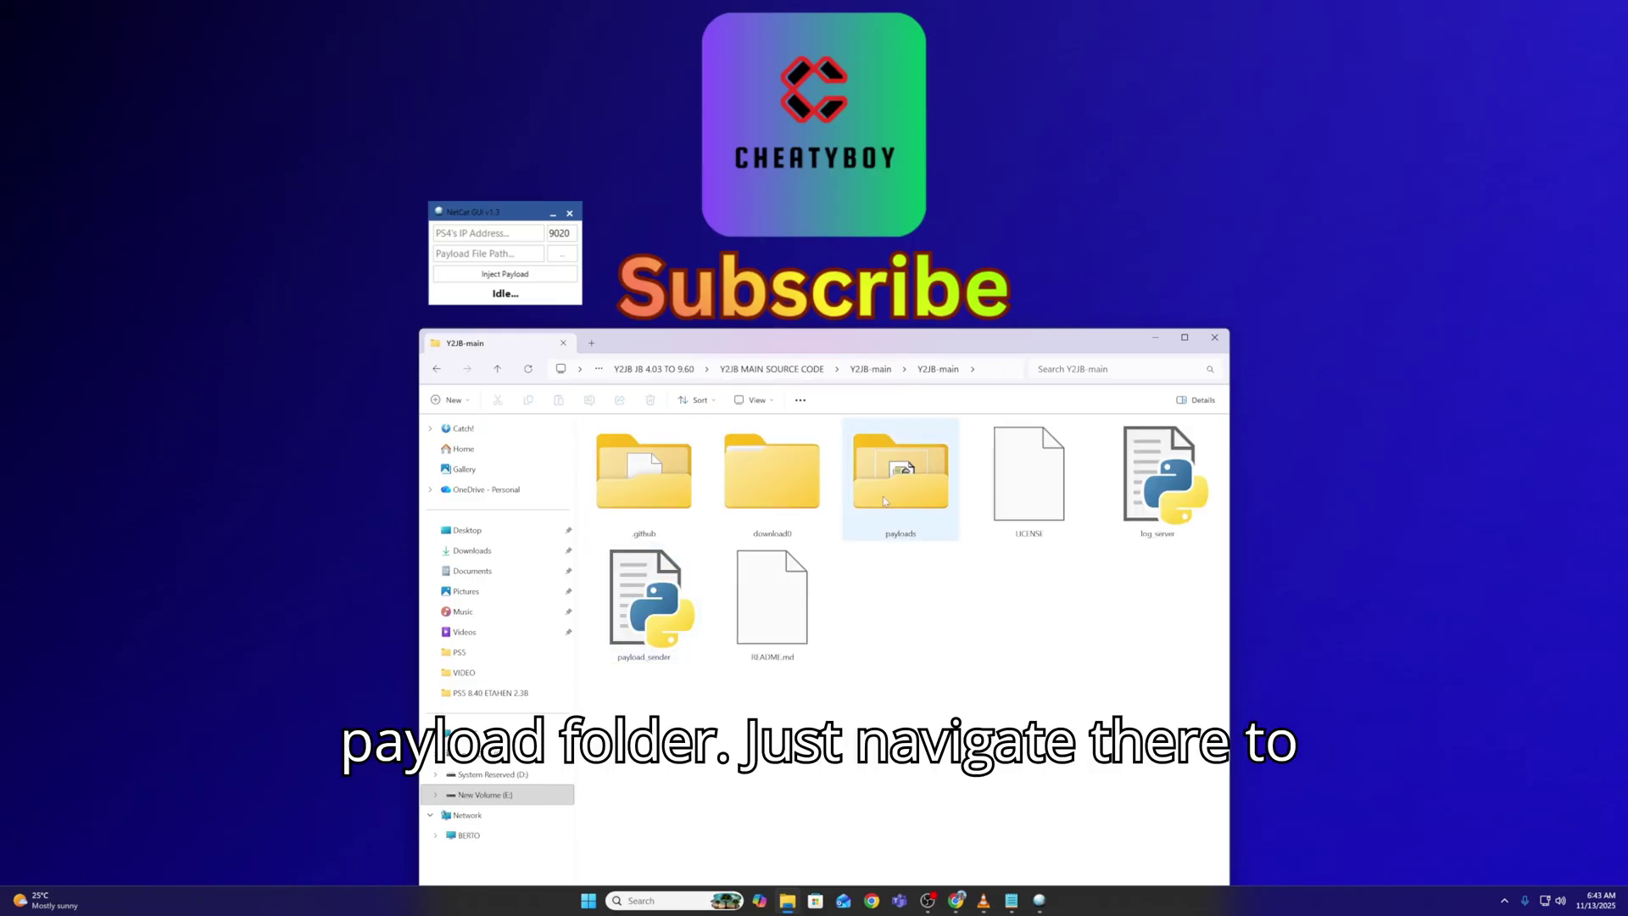
{"action": "double_click", "coordinate": [883, 501]}
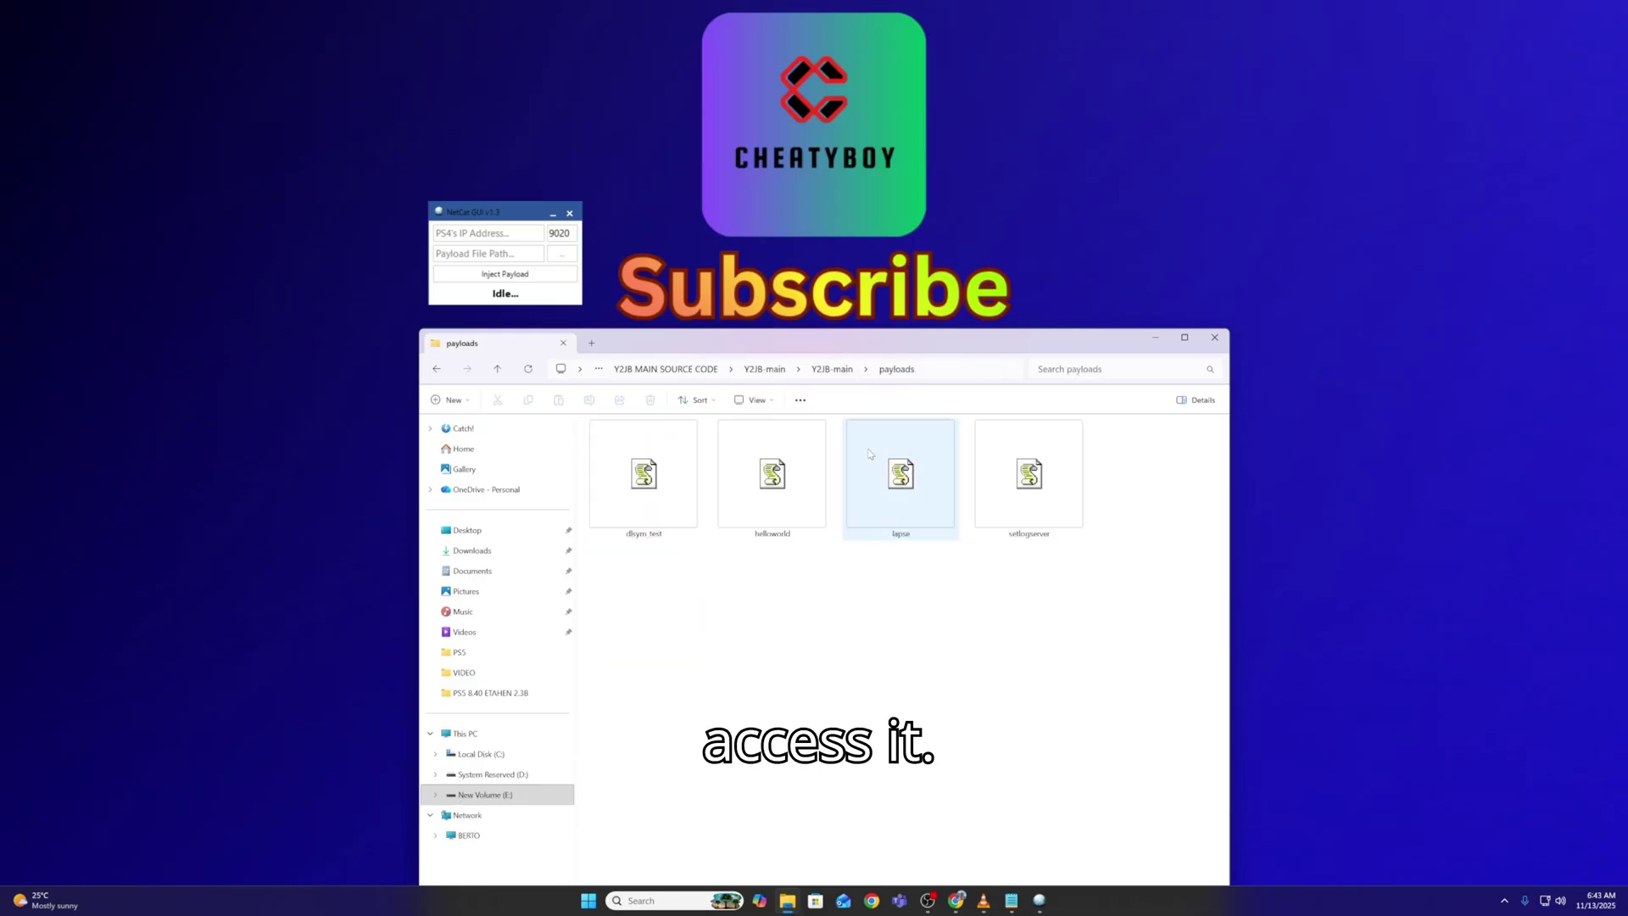
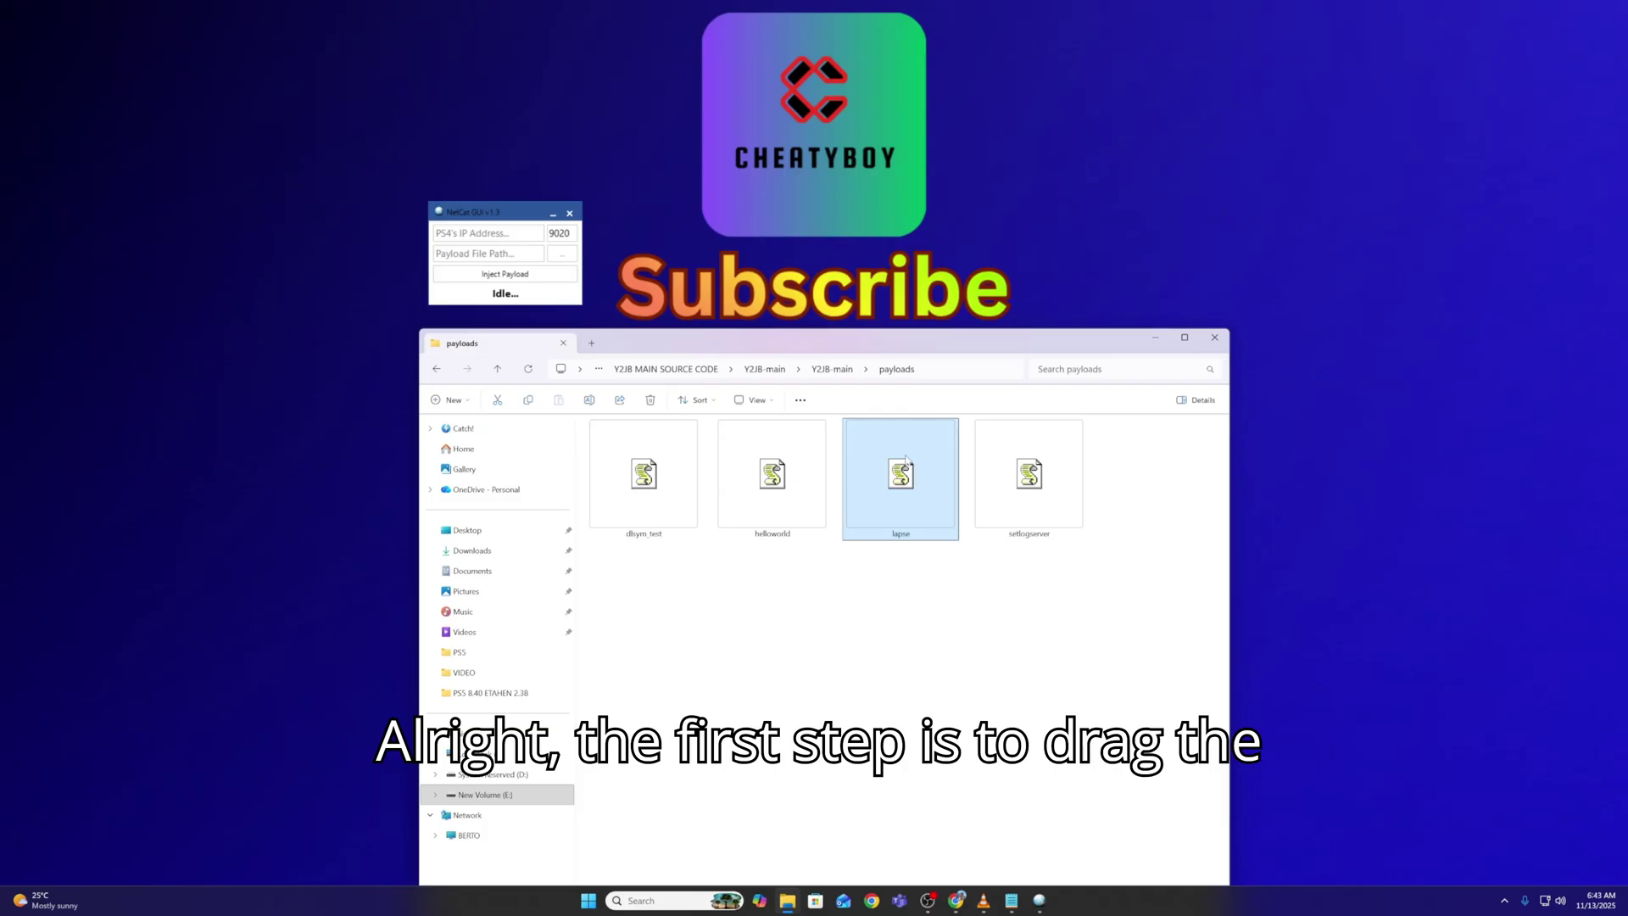
{"action": "left_click_drag", "start_coordinate": [891, 479], "coordinate": [556, 269]}
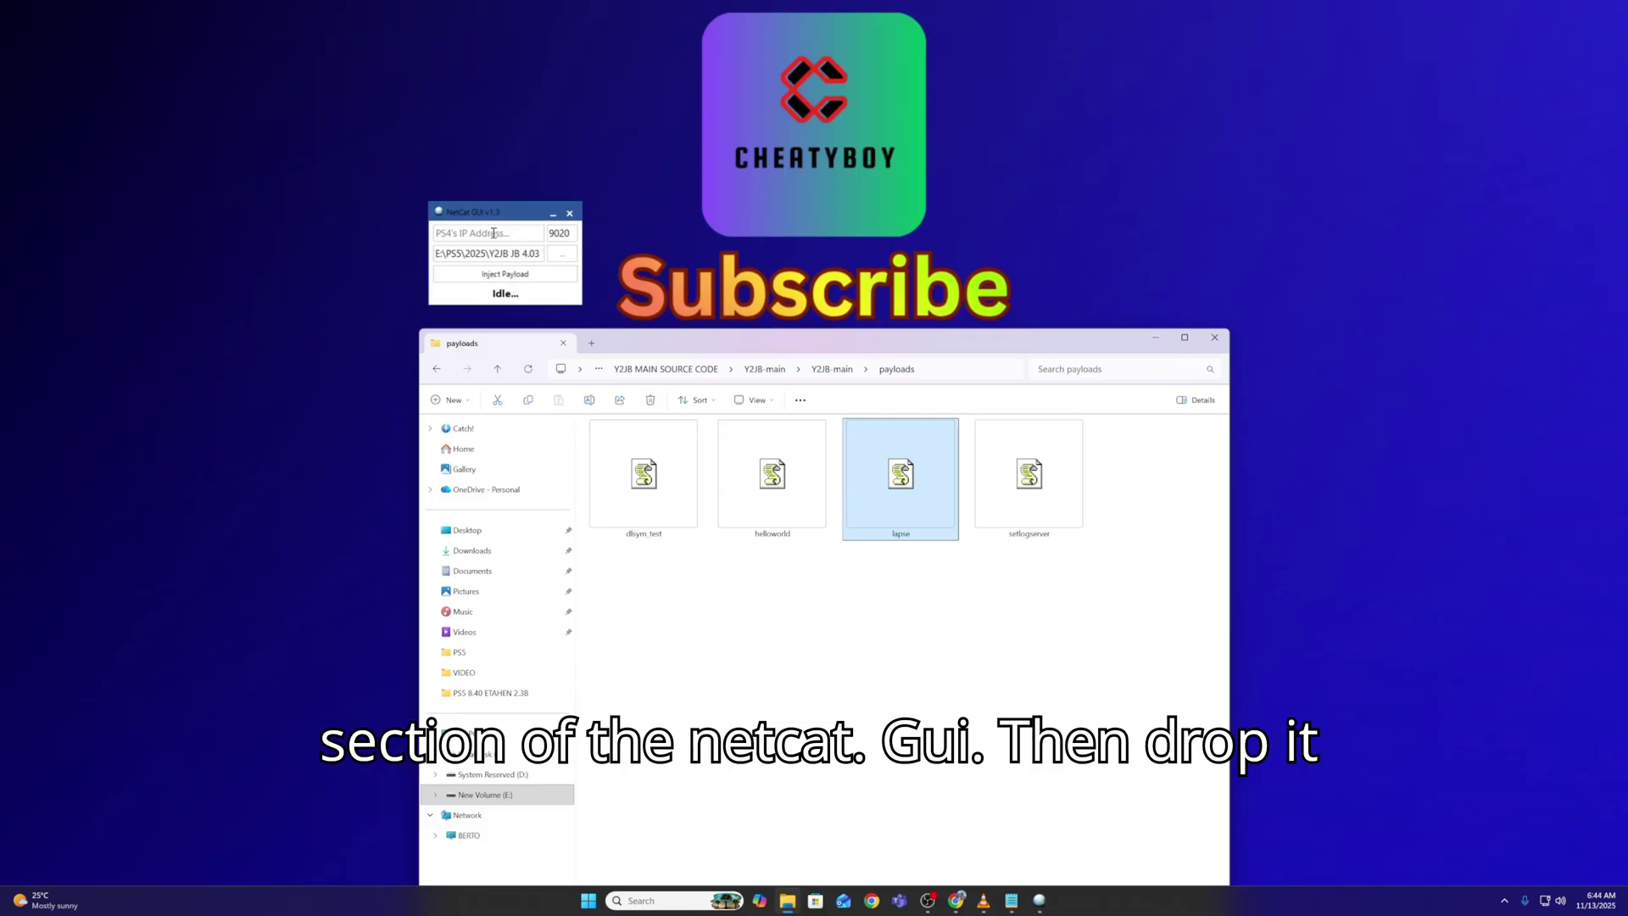
- Set NetCat GUI's port to 50000 and the console IP address to 192.168.1.7
{"action": "left_click", "coordinate": [570, 234]}
{"action": "left_click_drag", "start_coordinate": [571, 235], "coordinate": [535, 232]}
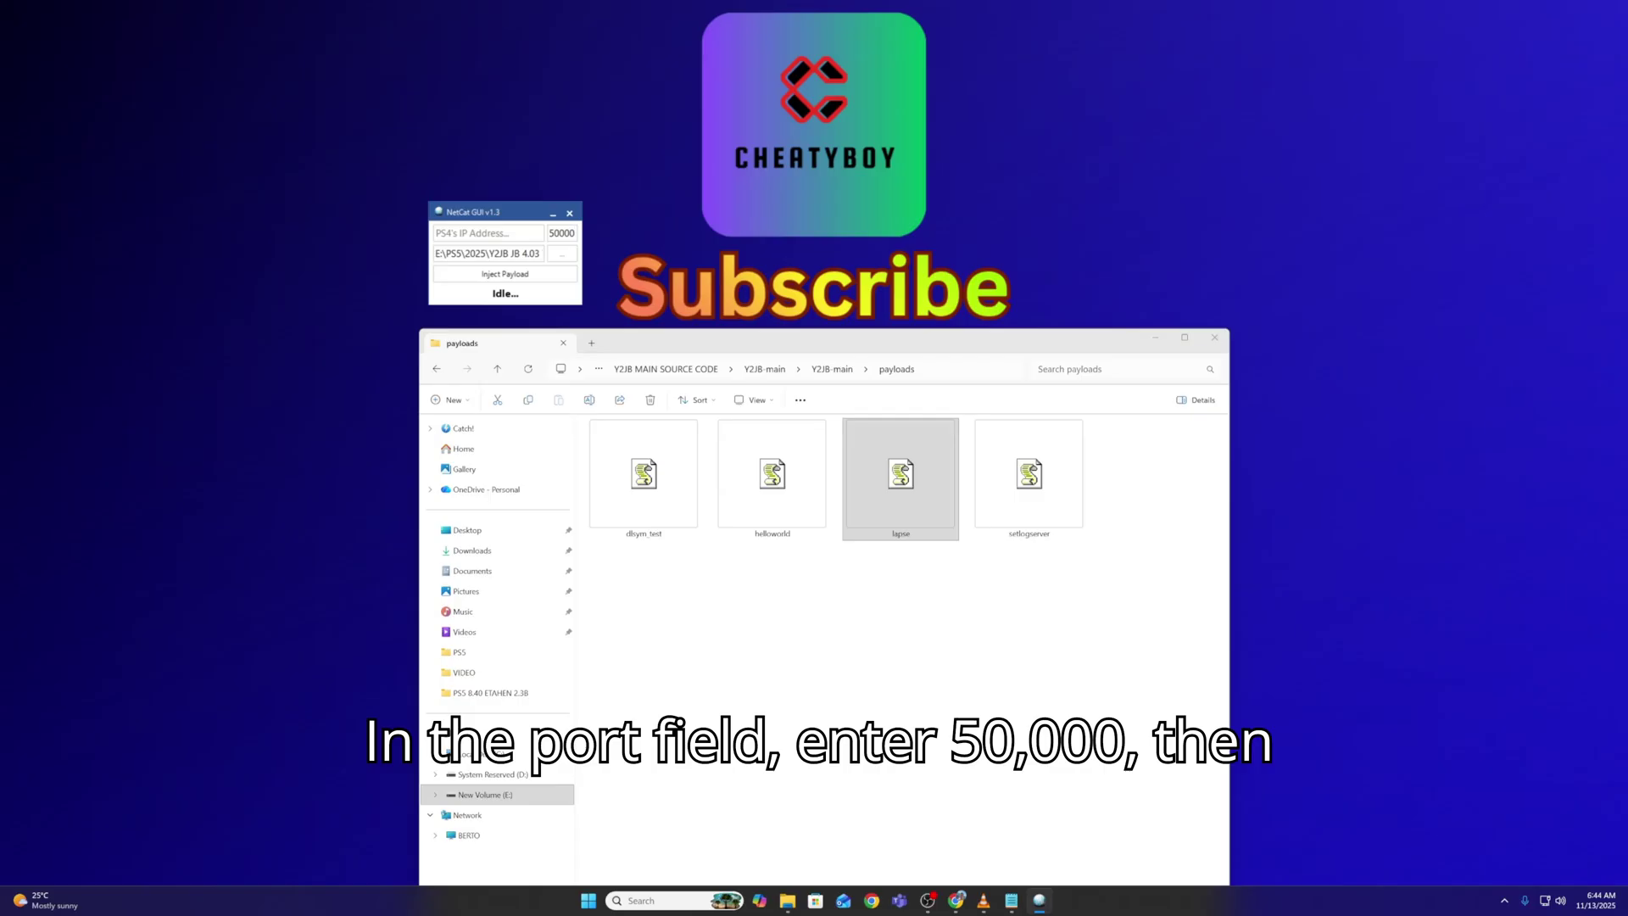
{"action": "left_click", "coordinate": [495, 231]}
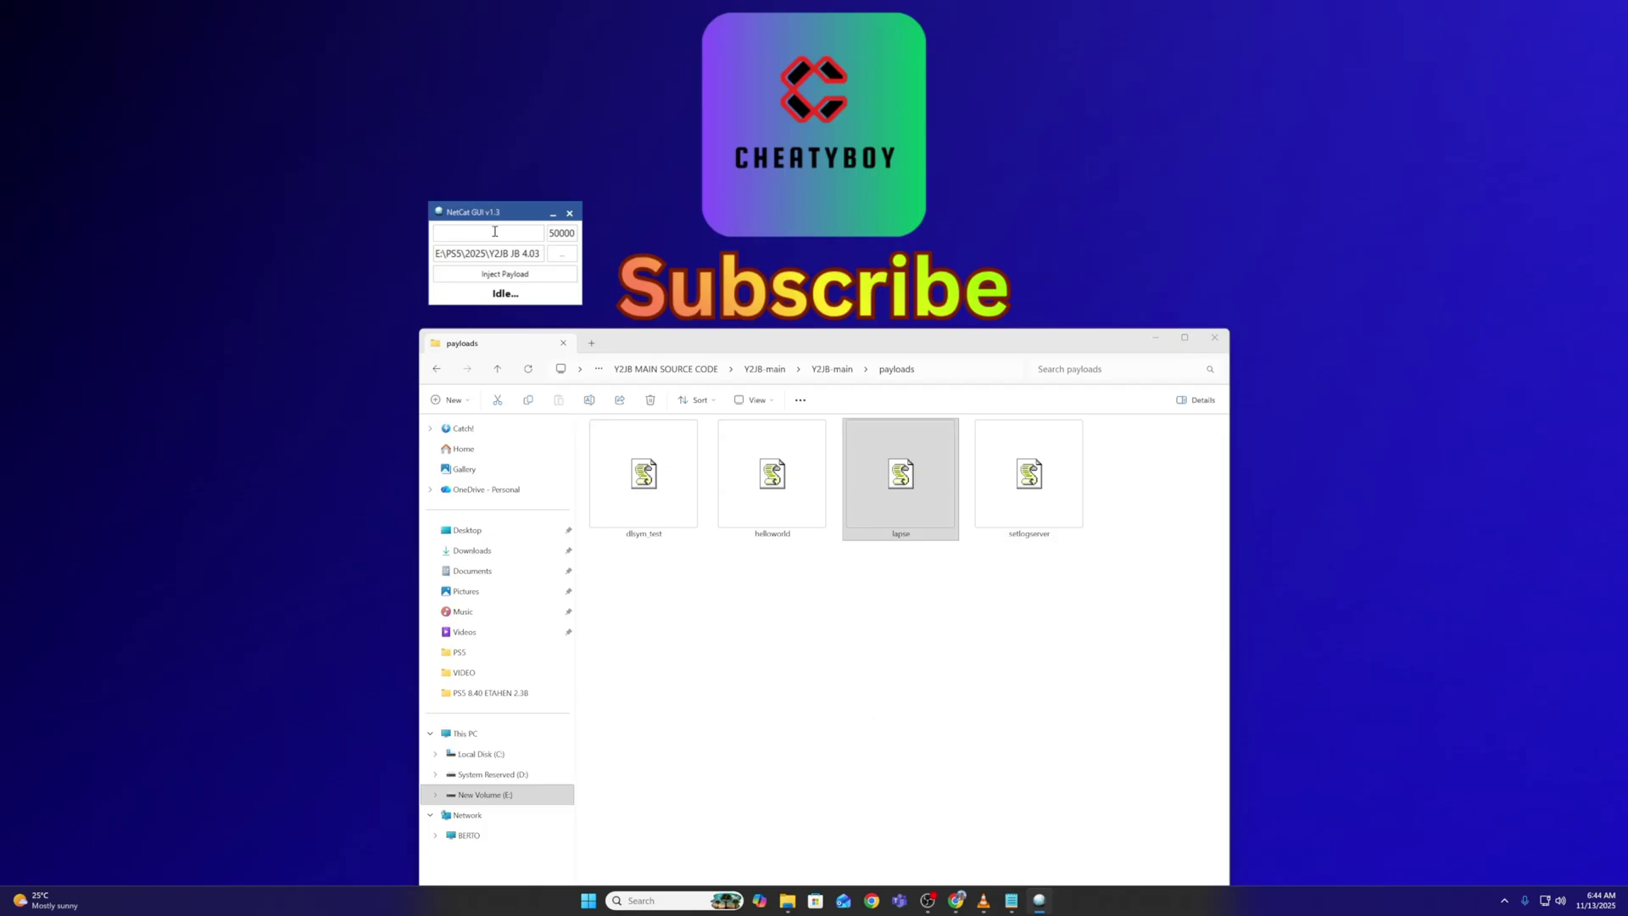
{"action": "type", "text": "192.168.1.7"}
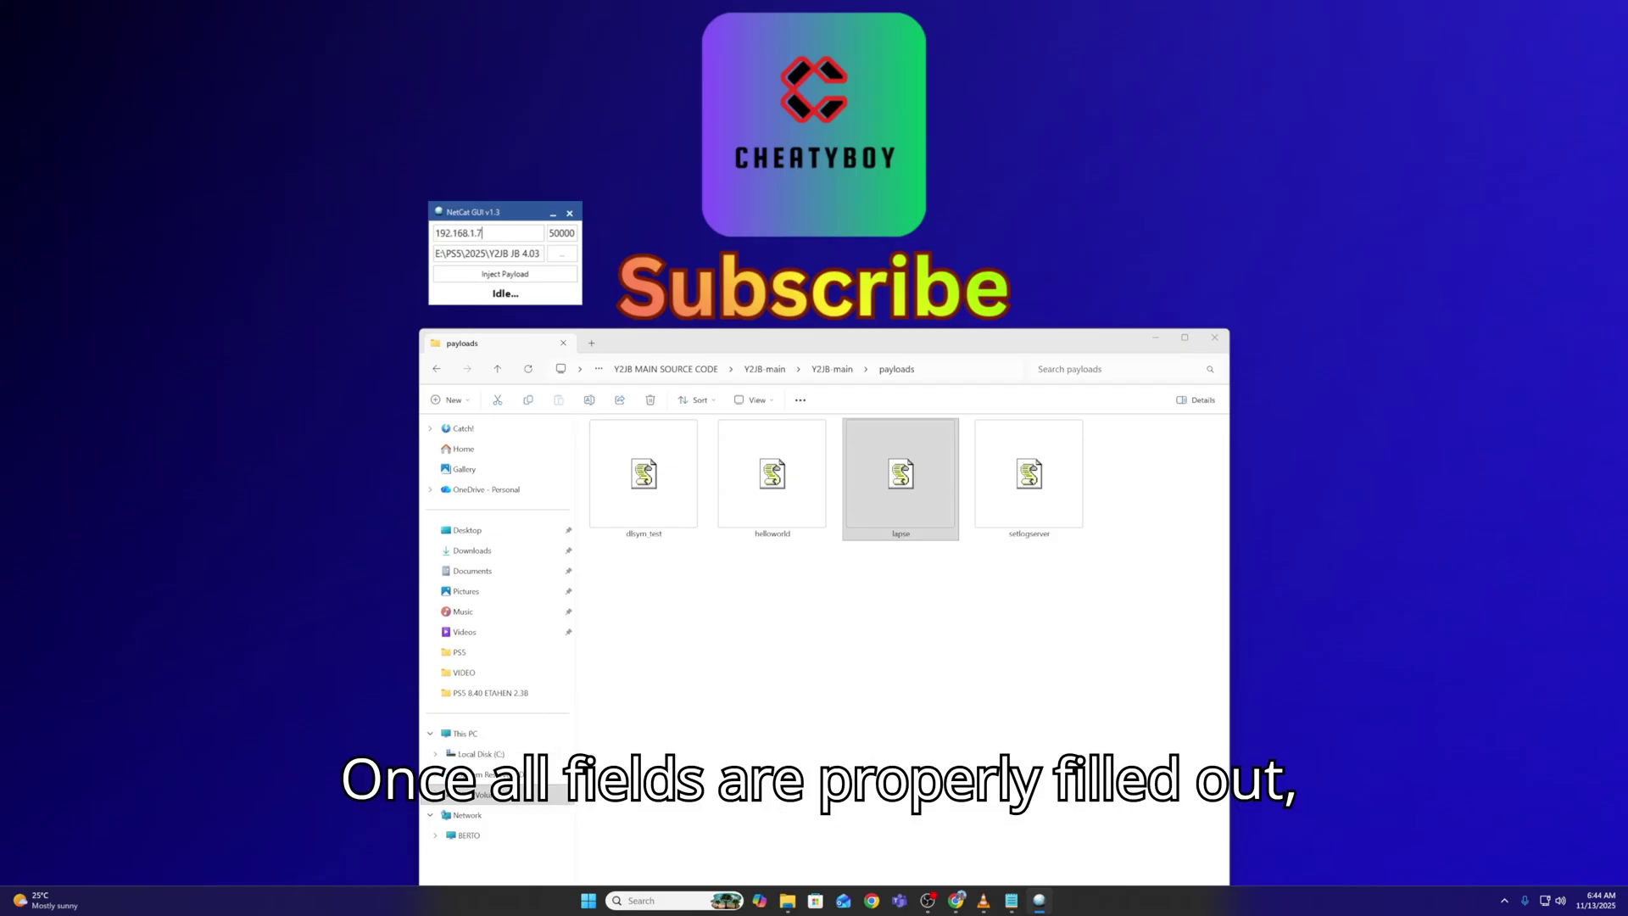
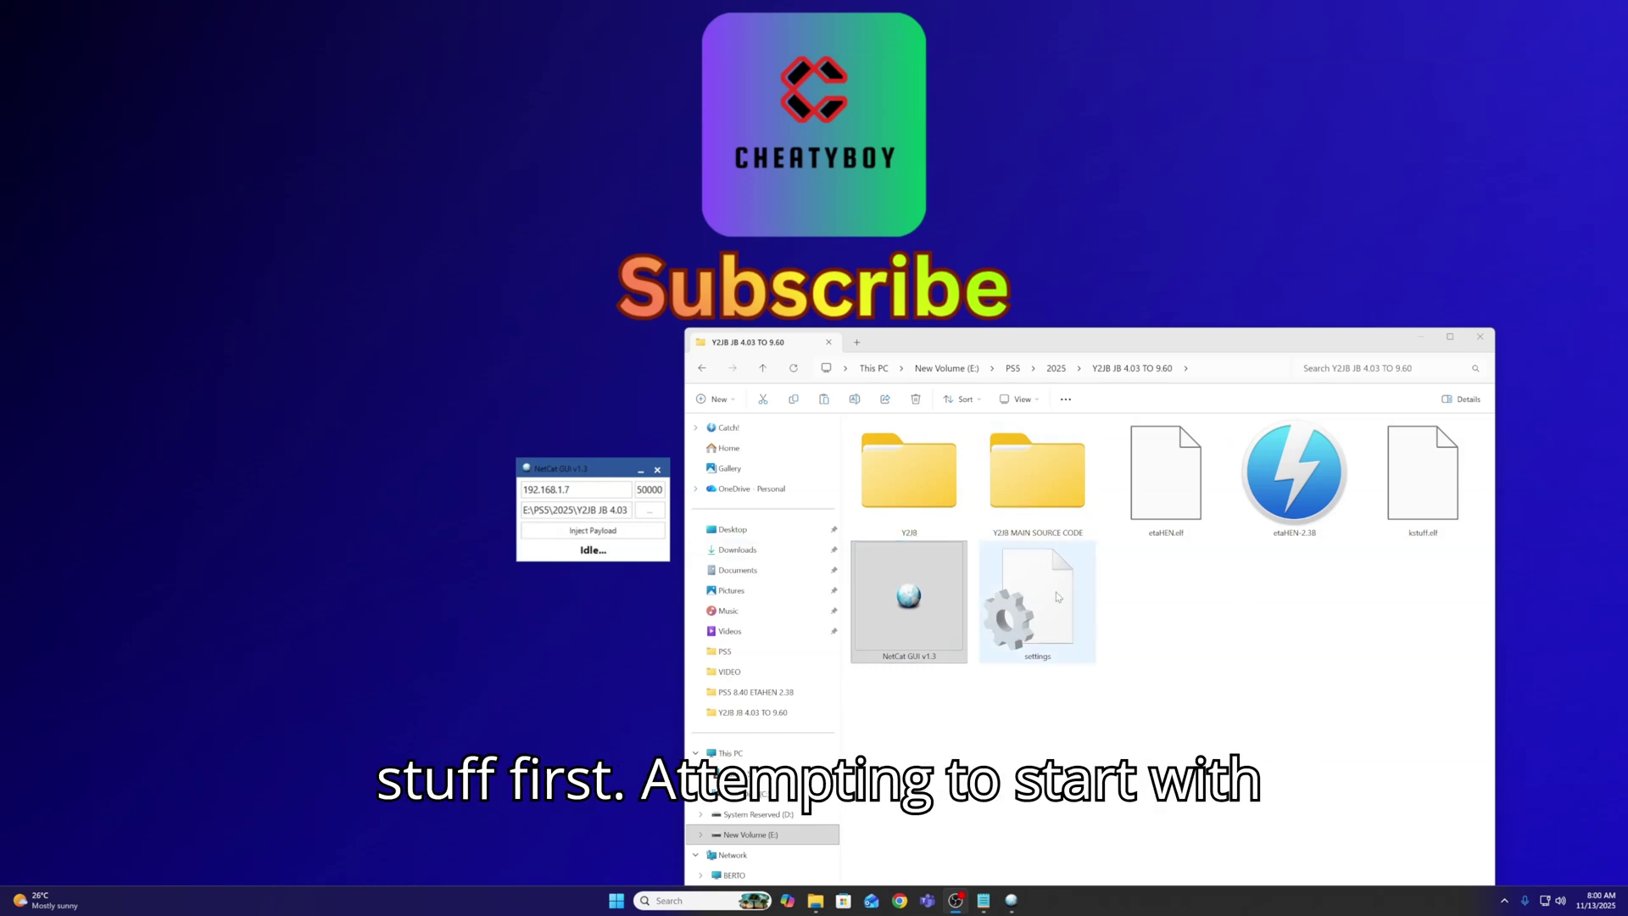
- Inject kstuff.elf into the console through port 9021, and load etaHEN.elf as the payload in NetCat GUI
{"action": "left_click_drag", "start_coordinate": [1421, 494], "coordinate": [616, 498]}
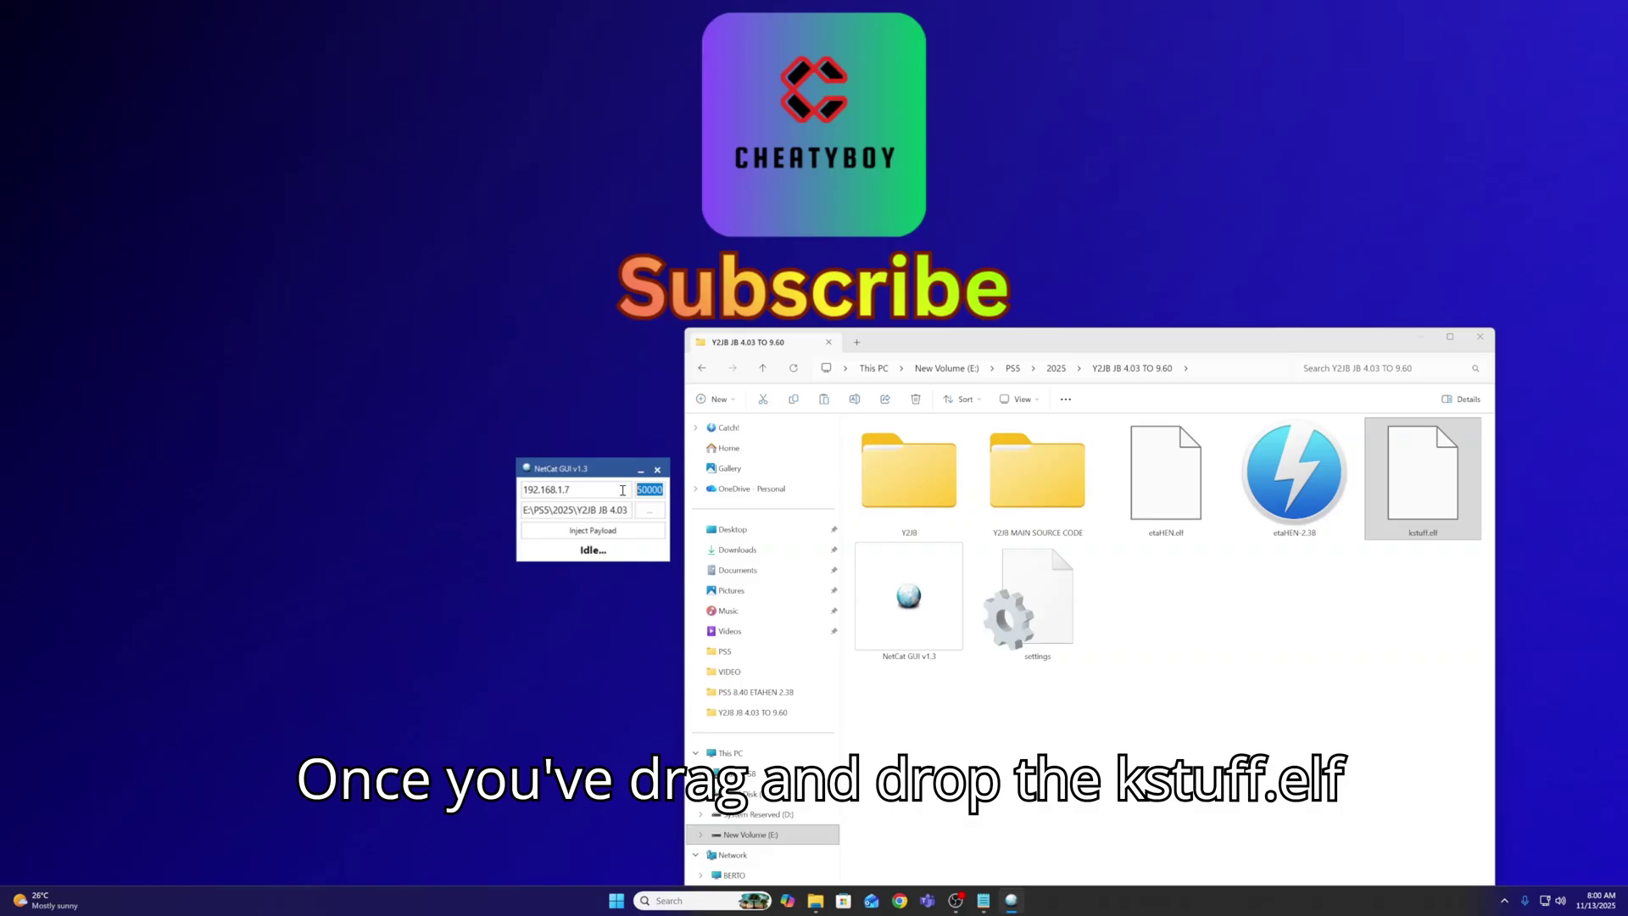
{"action": "type", "text": "021"}
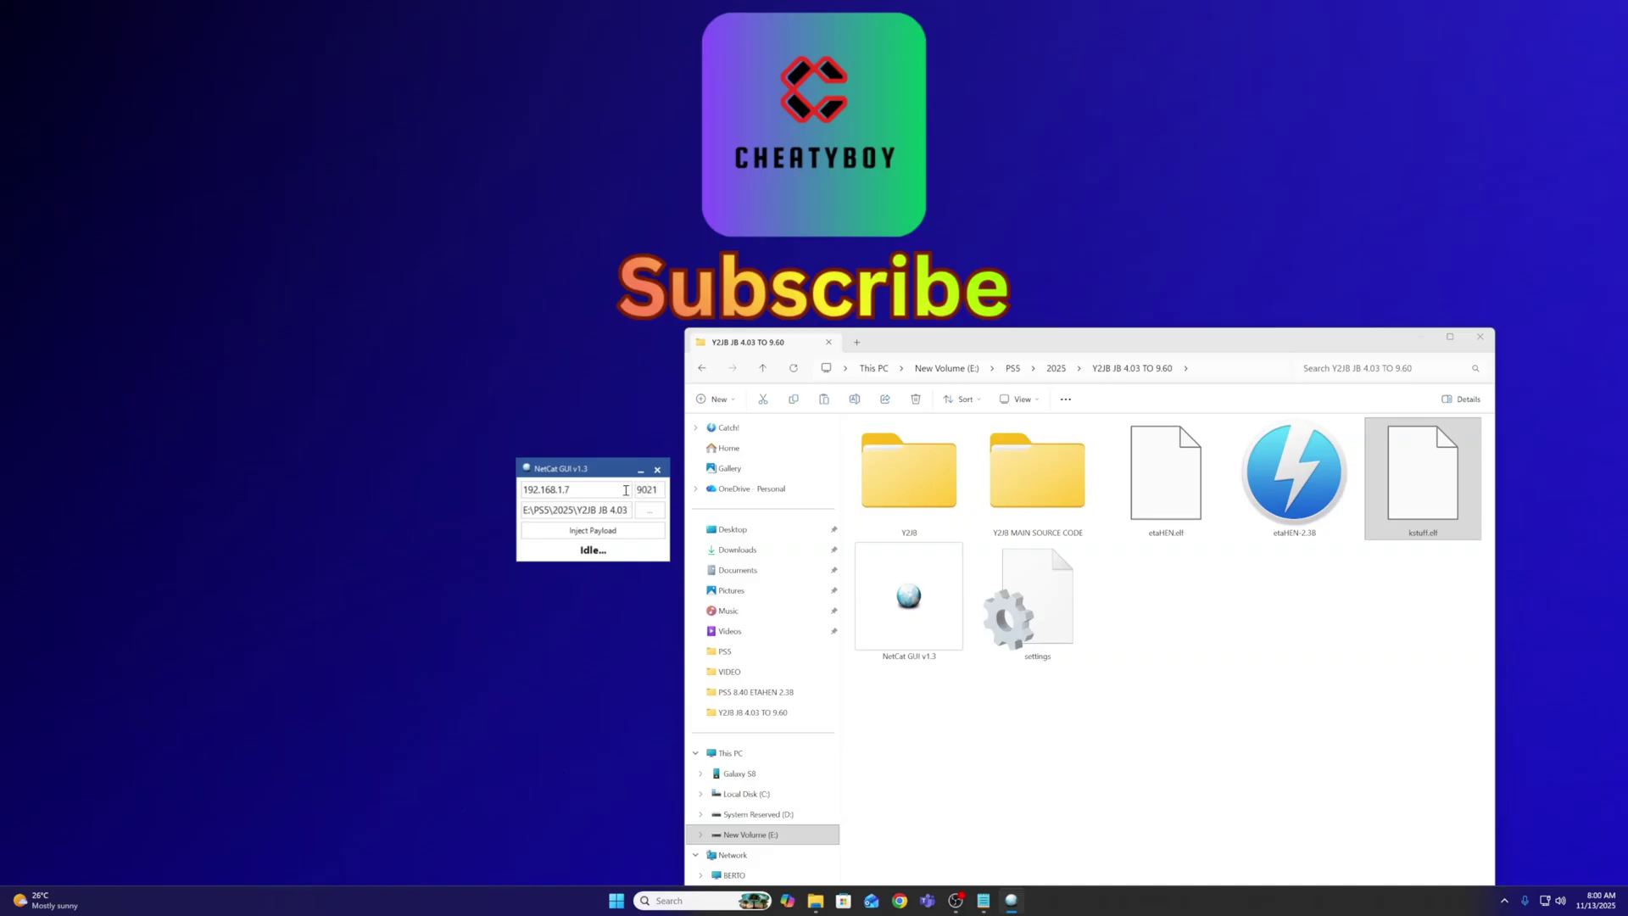
{"action": "left_click", "coordinate": [599, 536]}
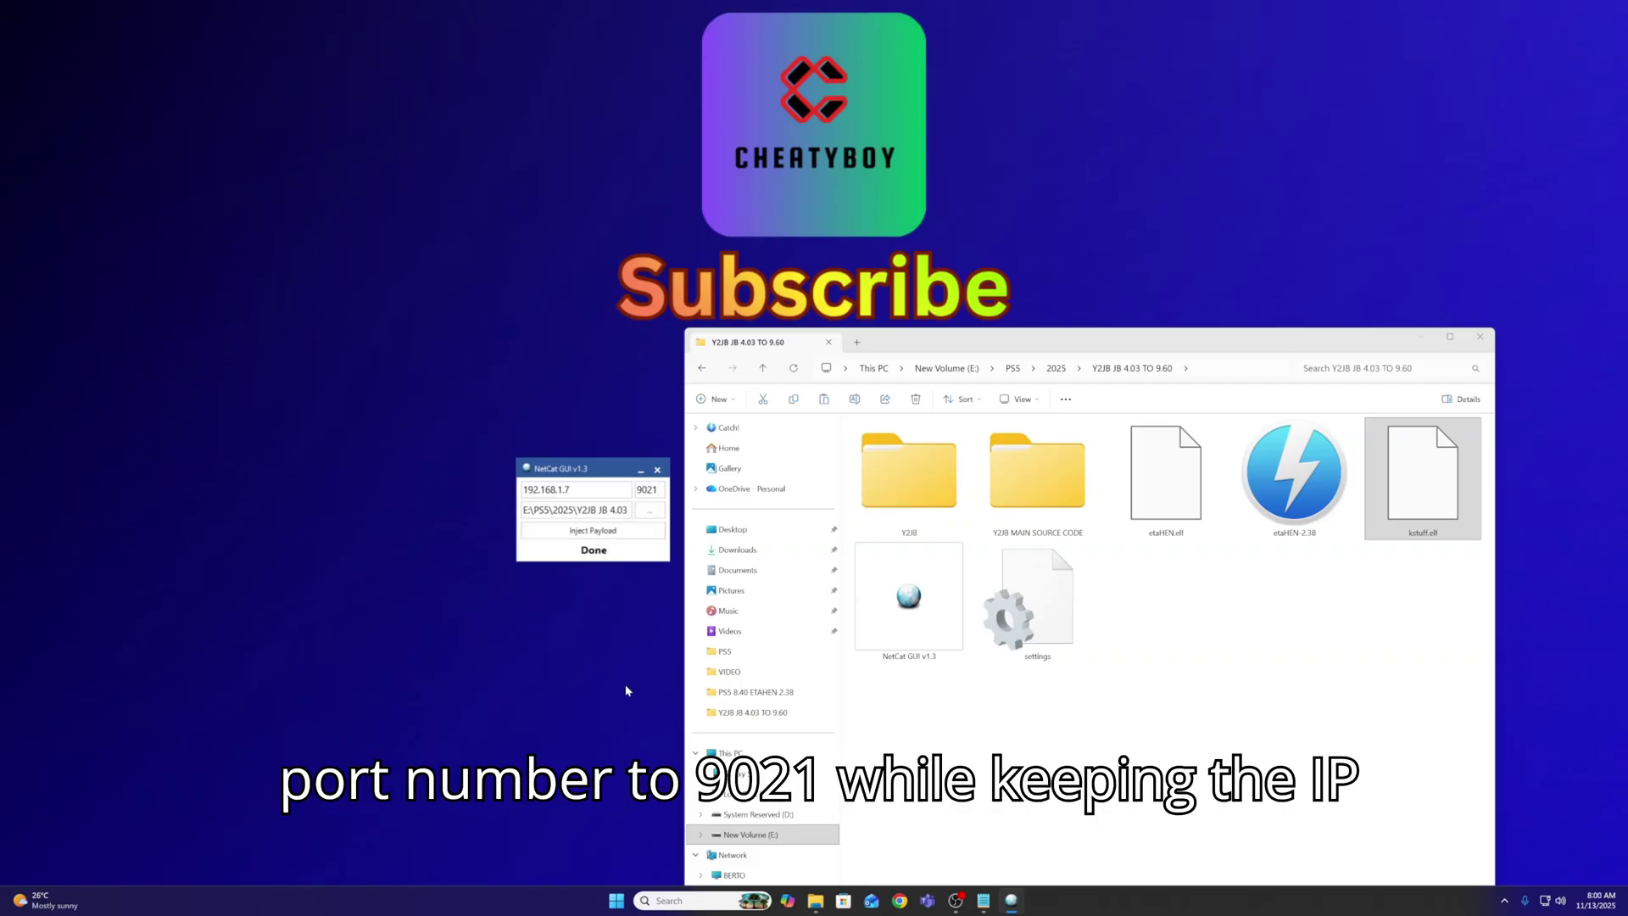
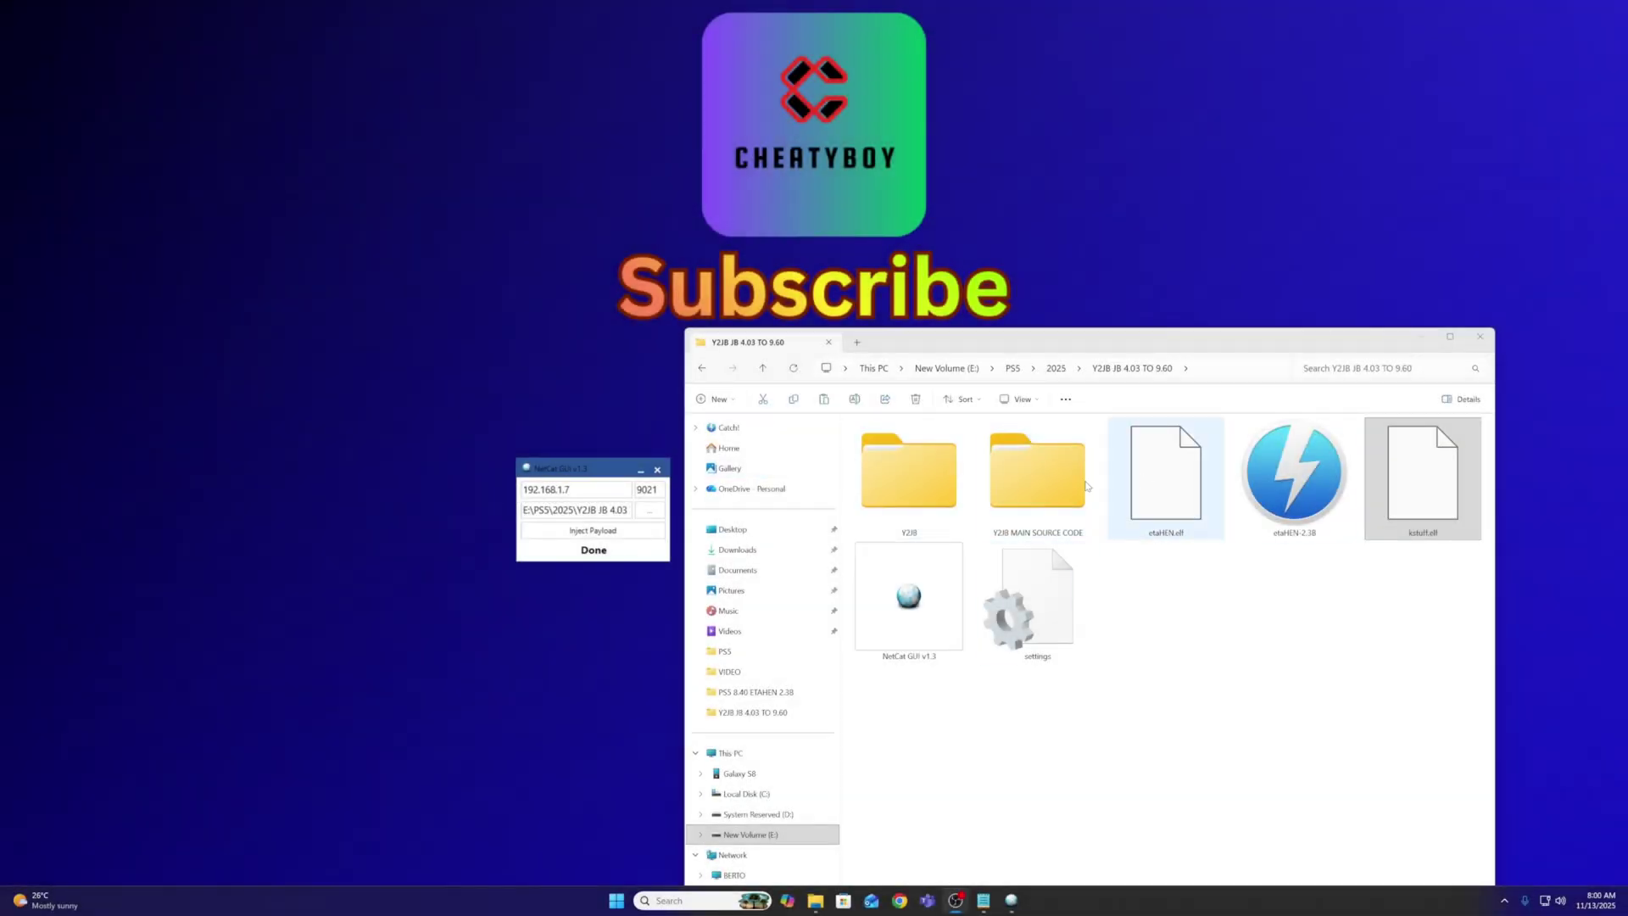
{"action": "left_click_drag", "start_coordinate": [1178, 490], "coordinate": [640, 513]}
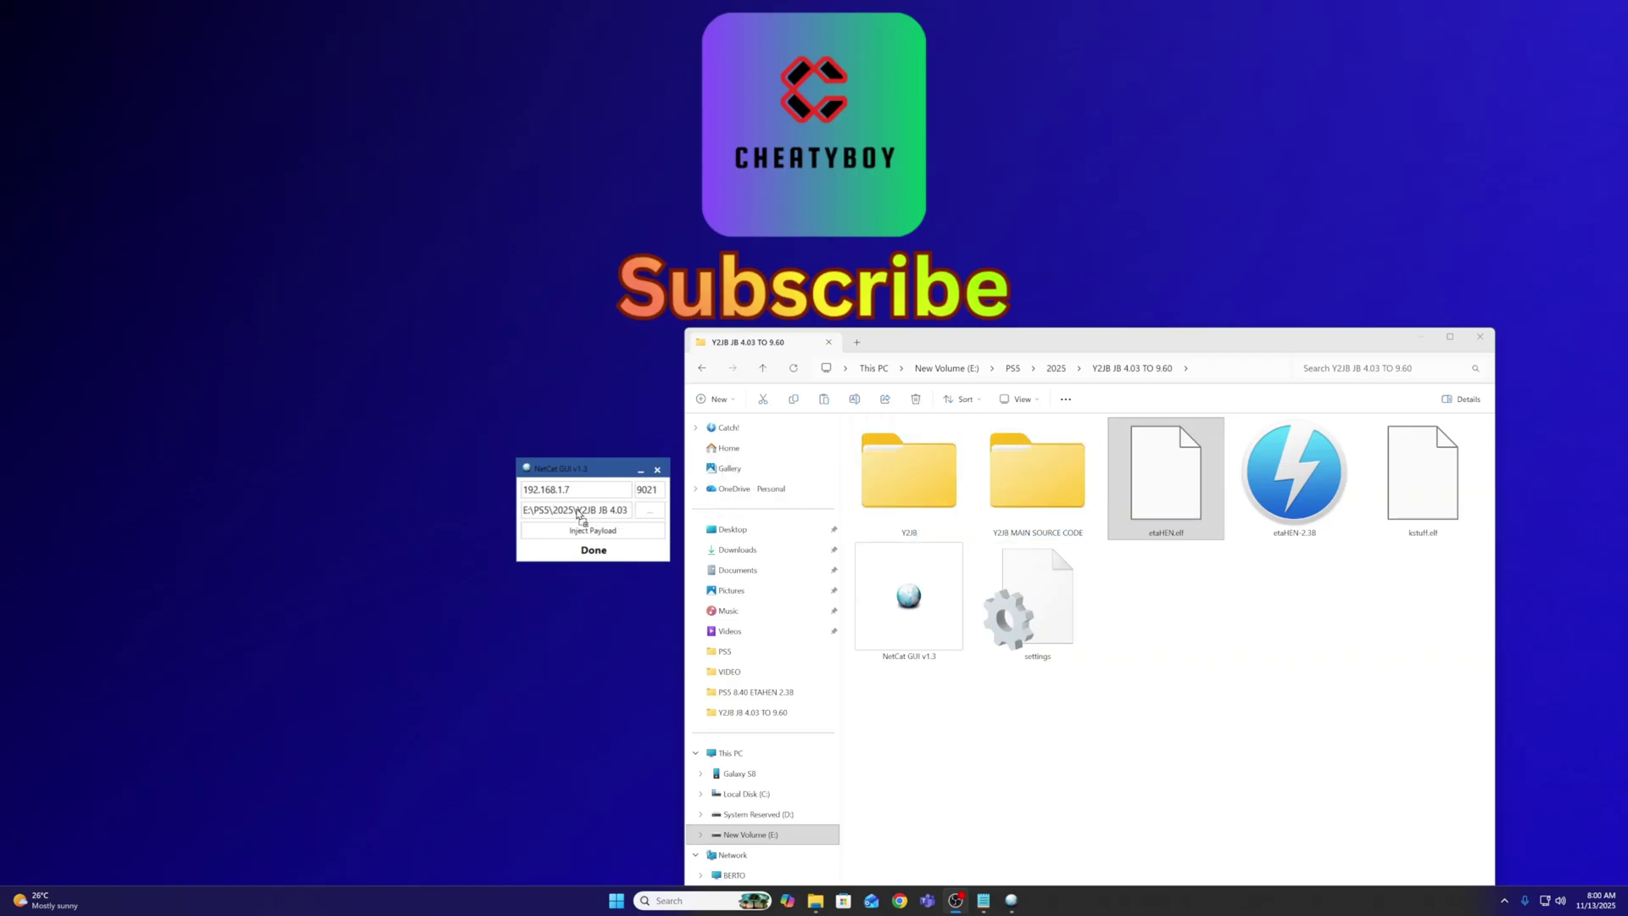
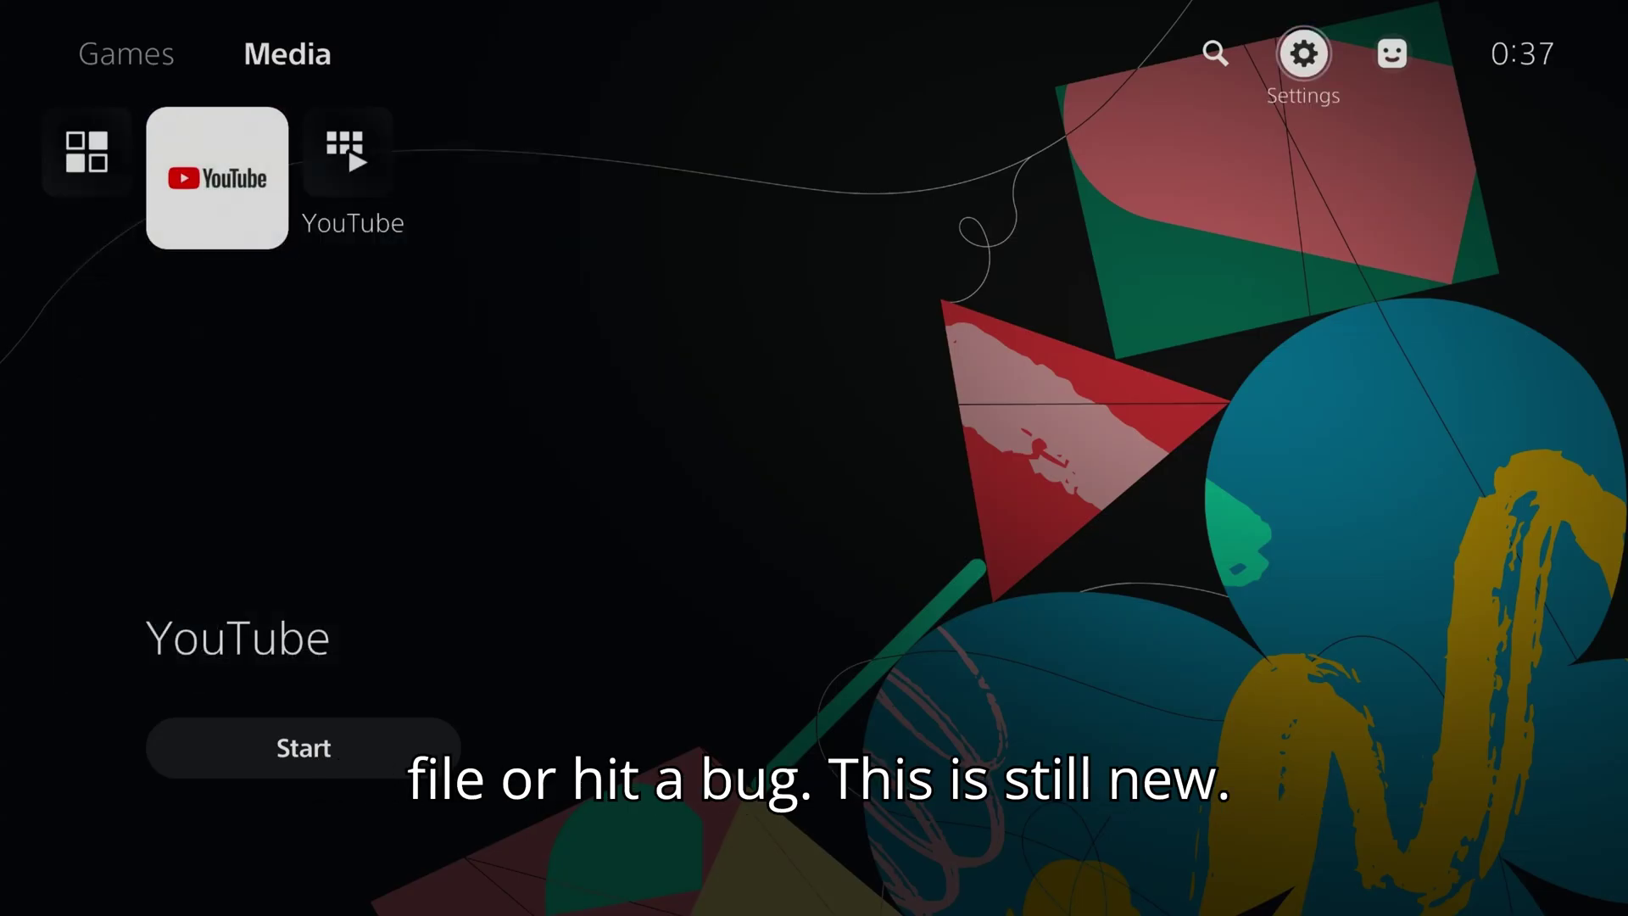
- On the console, open the etaHEN Toolbox from the system Settings
{"action": "key", "text": "Return"}
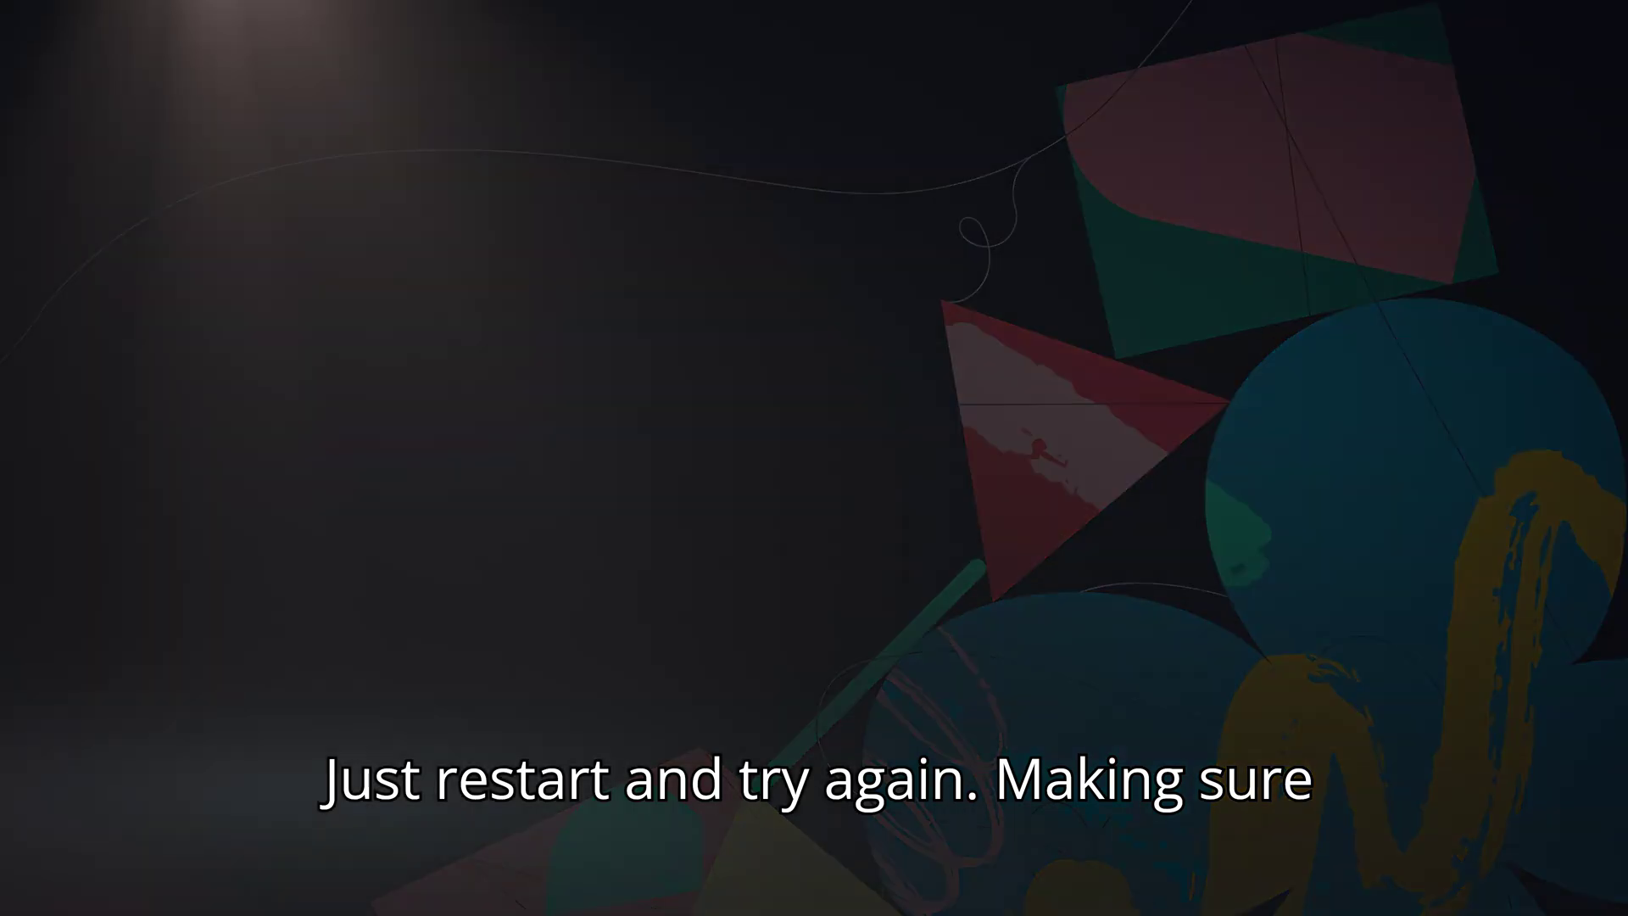
{"action": "key", "text": "Down"}
{"action": "key", "text": "Down"}
{"action": "key", "text": "Down"}
{"action": "key", "text": "Down"}
{"action": "key", "text": "Down"}
{"action": "key", "text": "Down"}
{"action": "key", "text": "Down"}
{"action": "key", "text": "Down"}
{"action": "key", "text": "Down"}
{"action": "key", "text": "Down"}
{"action": "key", "text": "Down"}
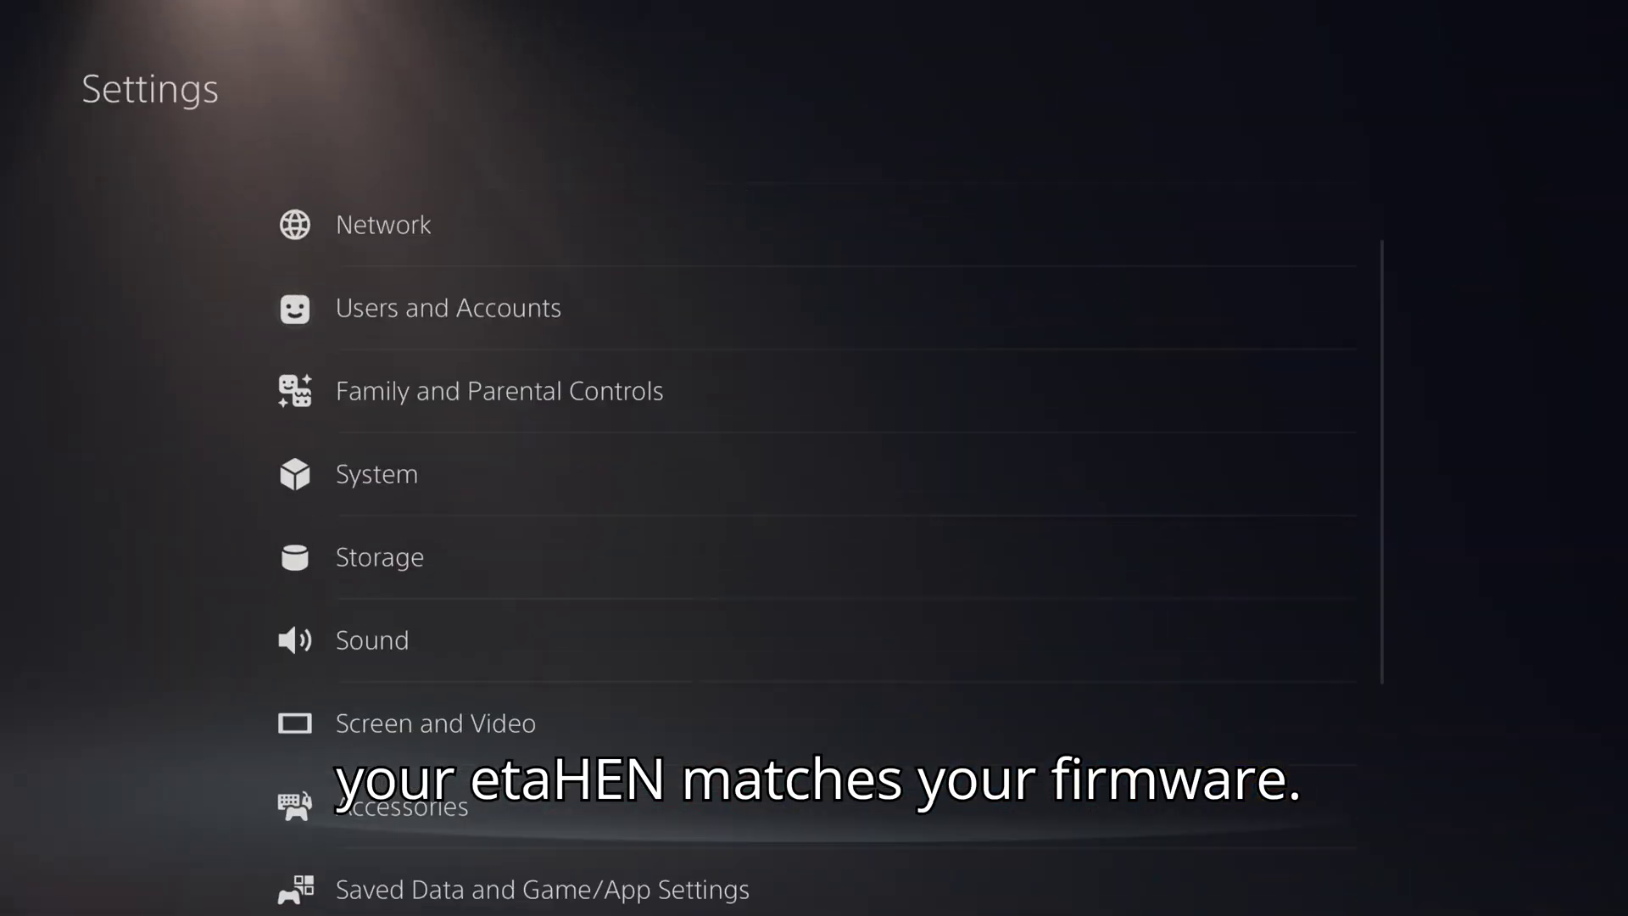
{"action": "key", "text": "Return"}
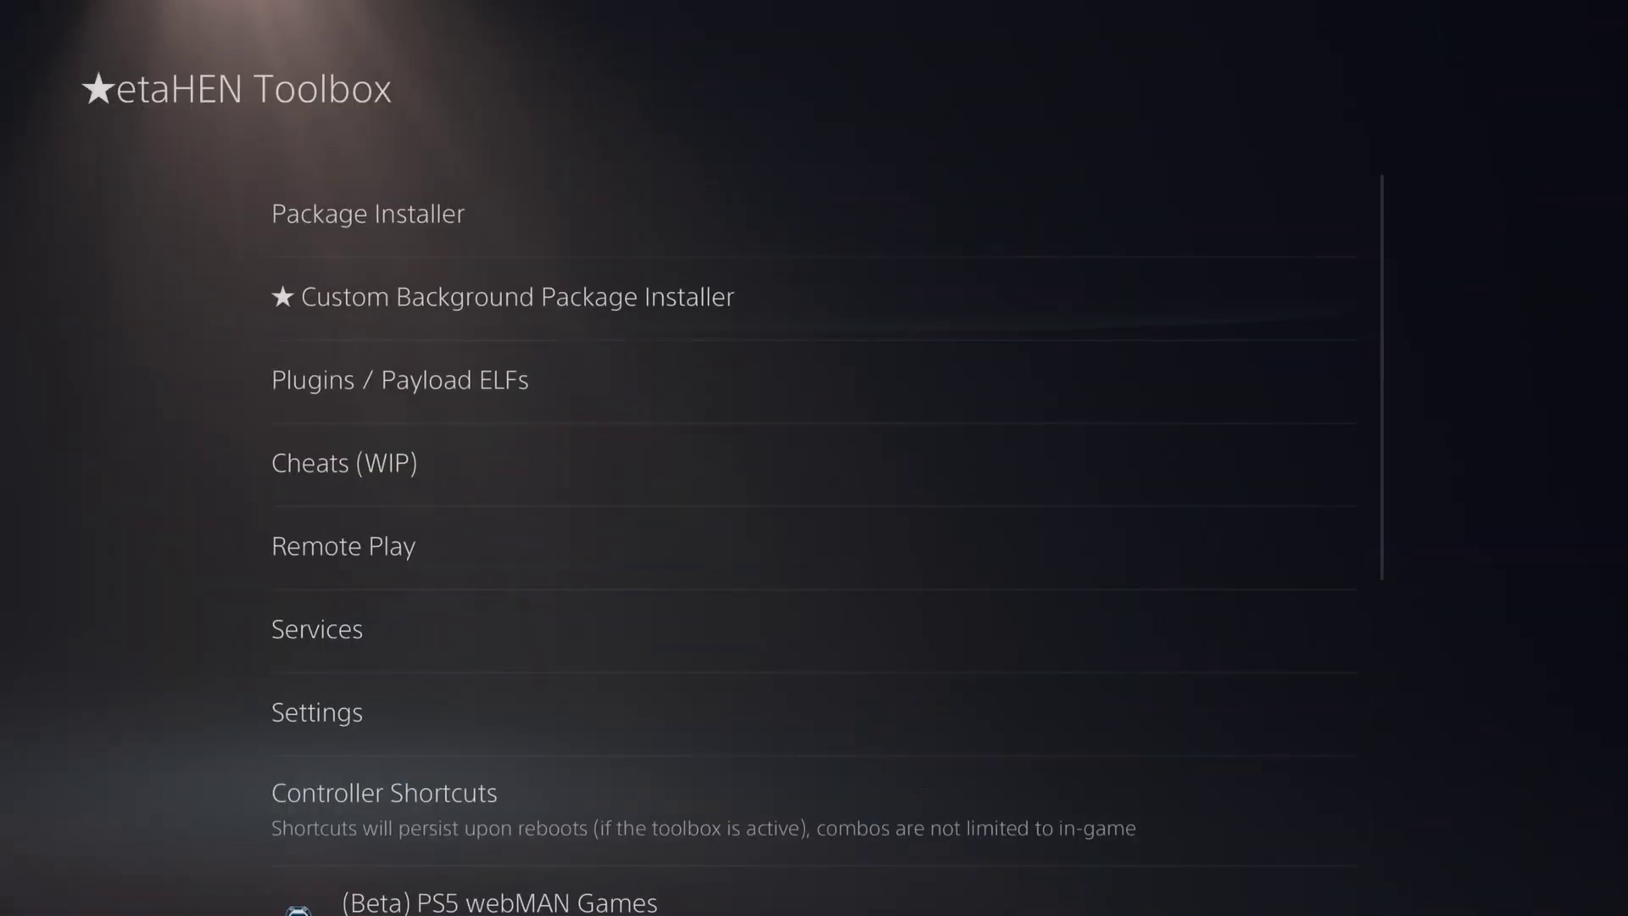
- View the etaHEN Credits in the toolbox's About section and leave them again
{"action": "key", "text": "Down"}
{"action": "key", "text": "Down"}
{"action": "key", "text": "Down"}
{"action": "key", "text": "Down"}
{"action": "key", "text": "Down"}
{"action": "key", "text": "Down"}
{"action": "key", "text": "Down"}
{"action": "key", "text": "Down"}
{"action": "key", "text": "Down"}
{"action": "key", "text": "Down"}
{"action": "key", "text": "Down"}
{"action": "key", "text": "Return"}
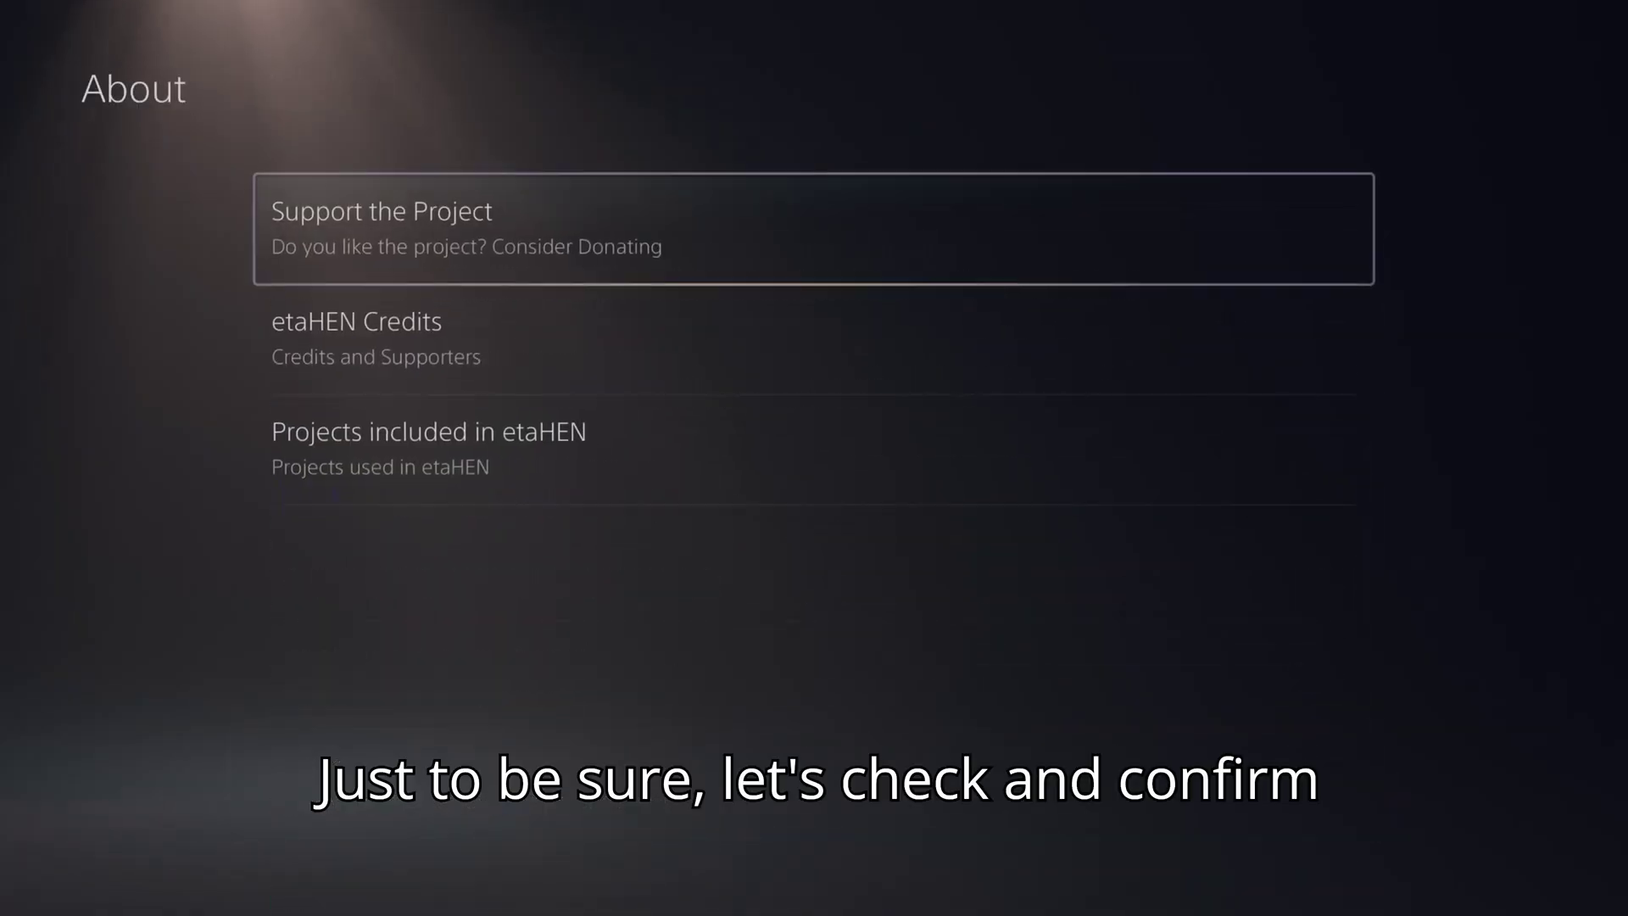
{"action": "key", "text": "Down"}
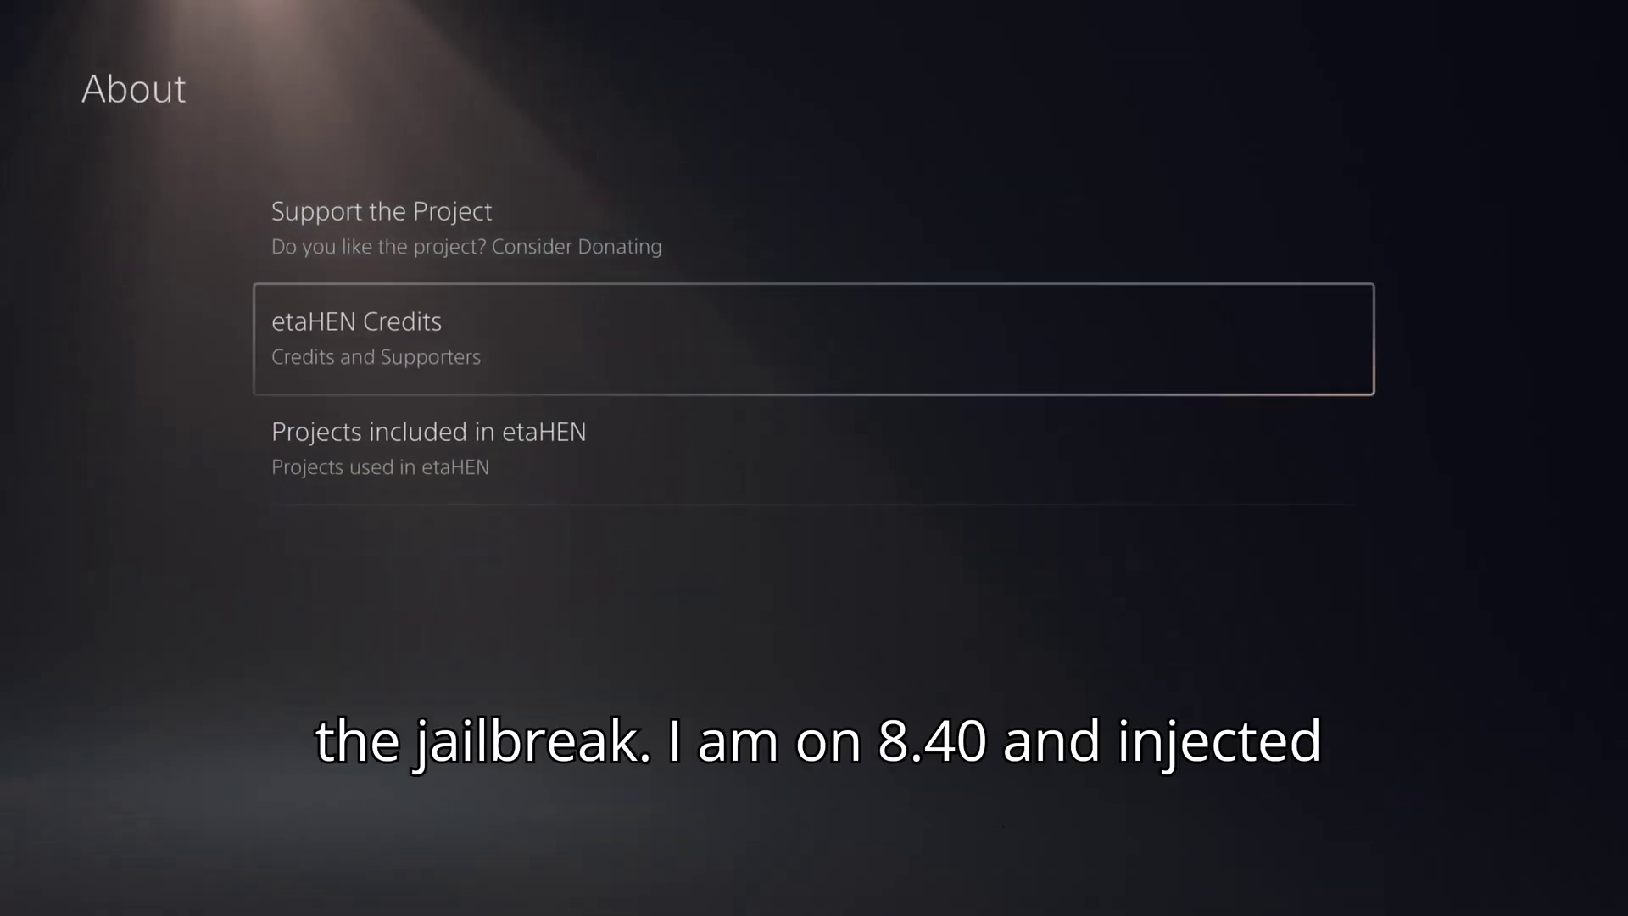
{"action": "key", "text": "Return"}
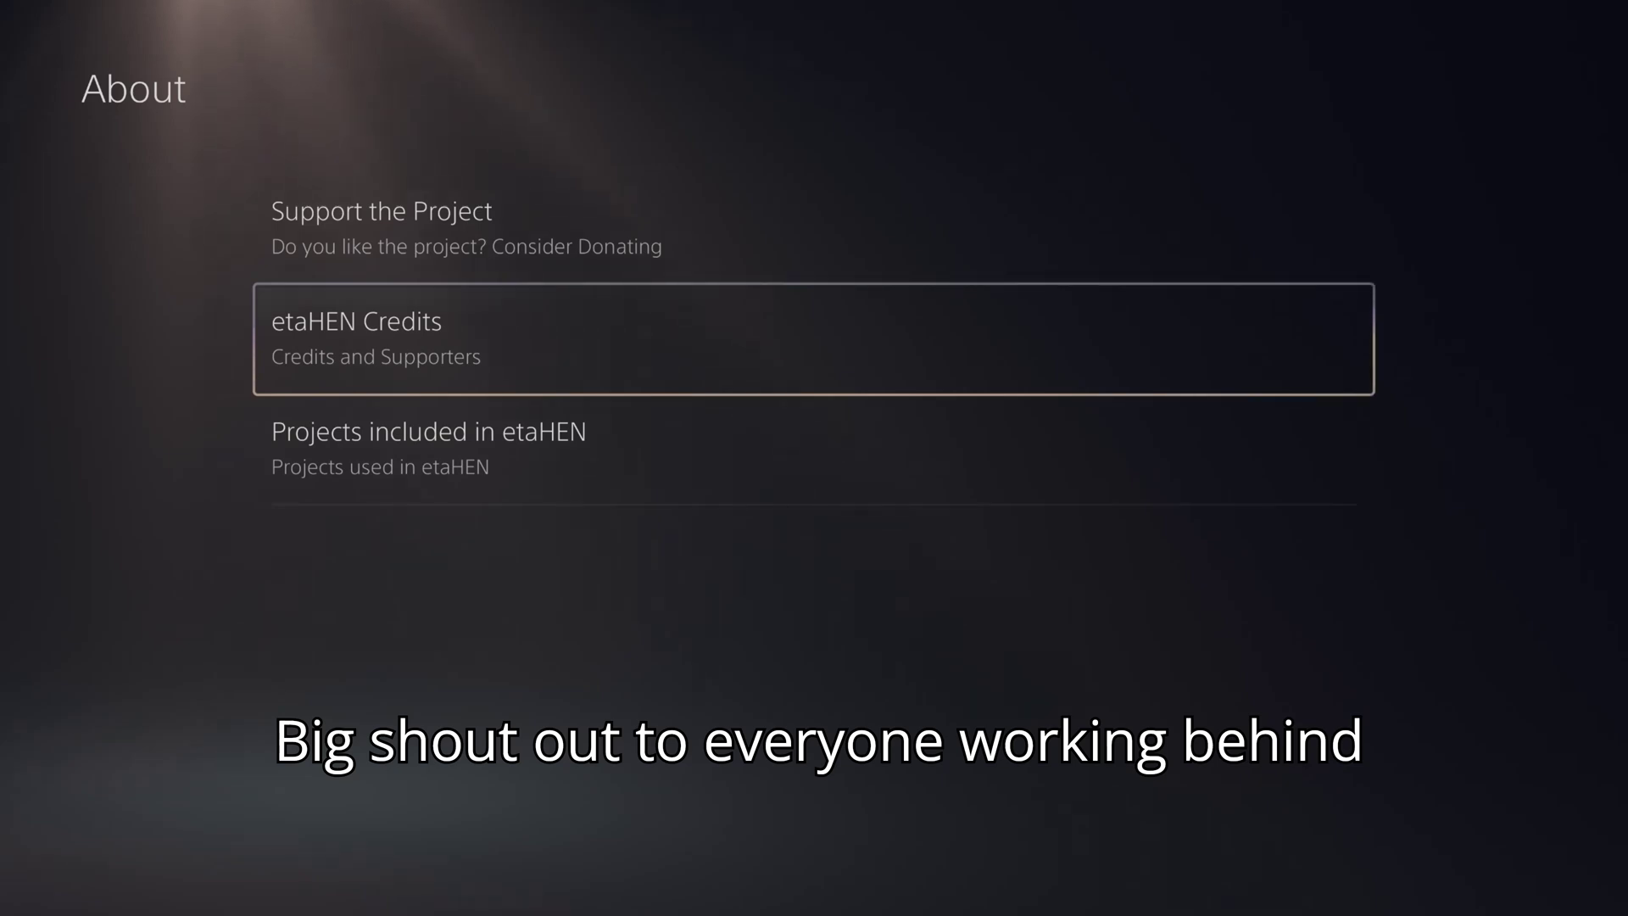
{"action": "key", "text": "Escape"}
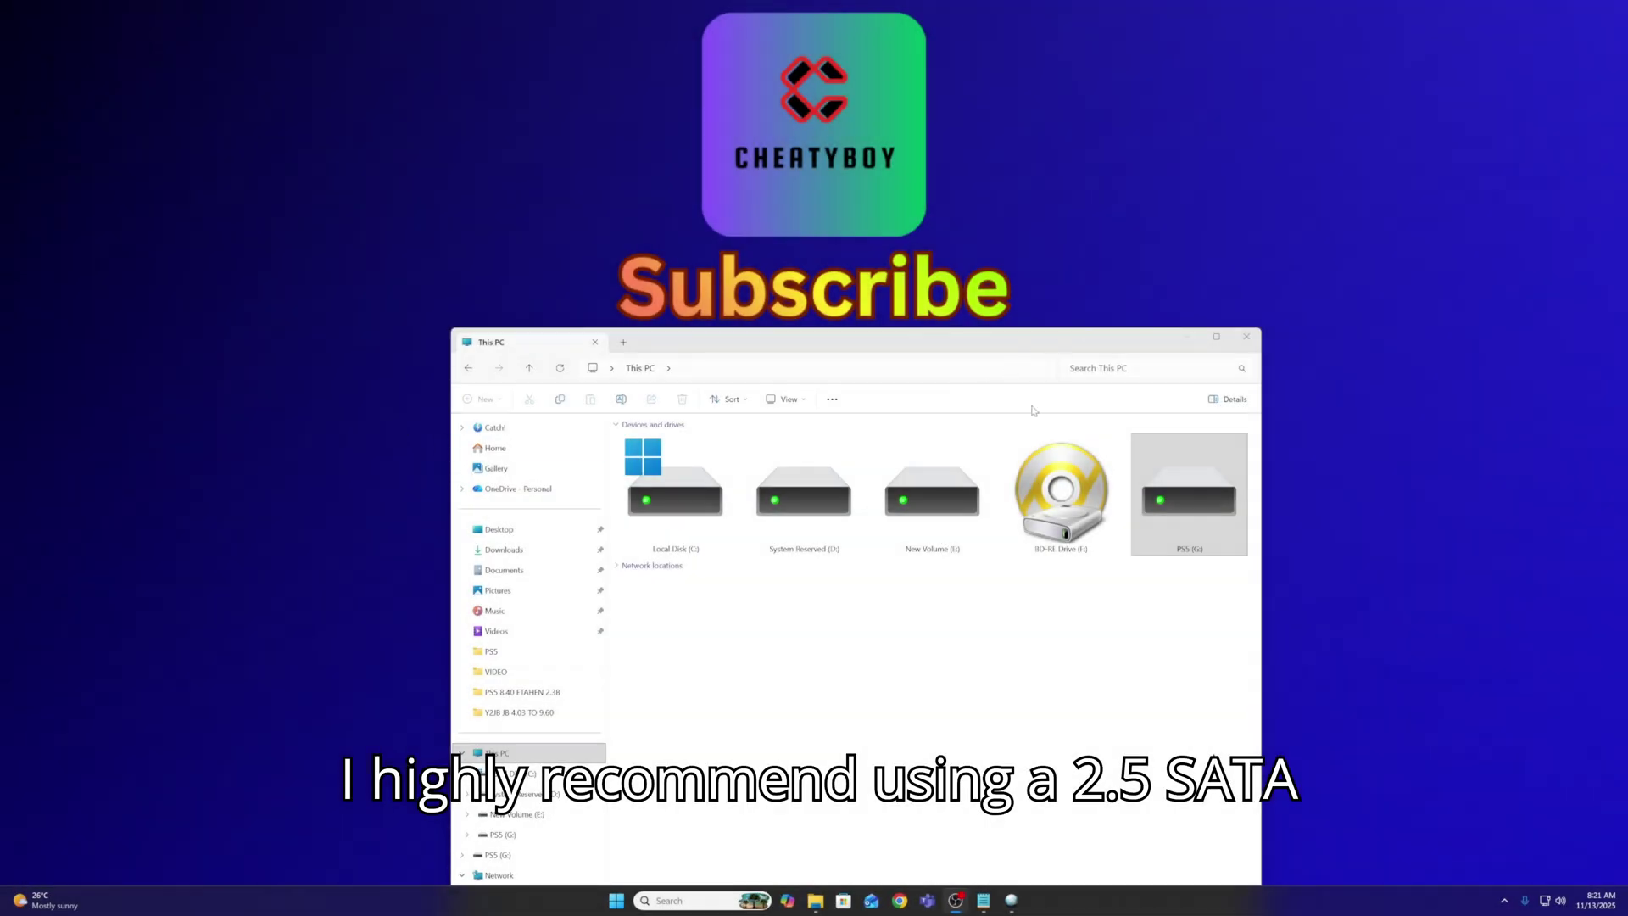
- On the PC, check the file system and capacity in the properties of the PS5 (G:) drive
{"action": "right_click", "coordinate": [1168, 490]}
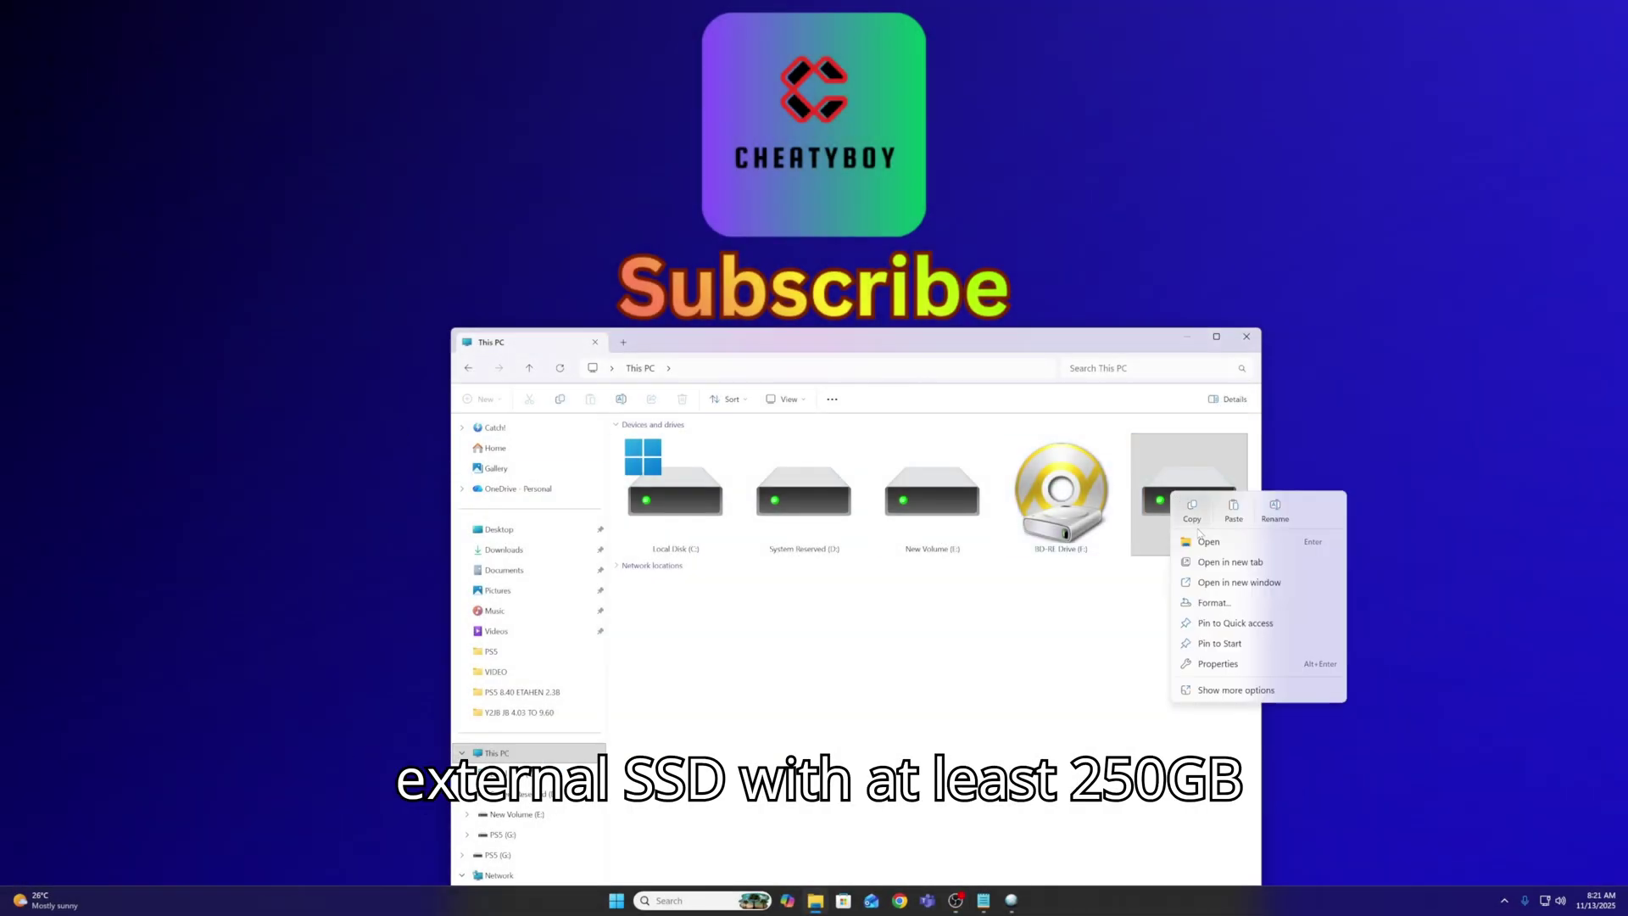
{"action": "left_click", "coordinate": [1212, 663]}
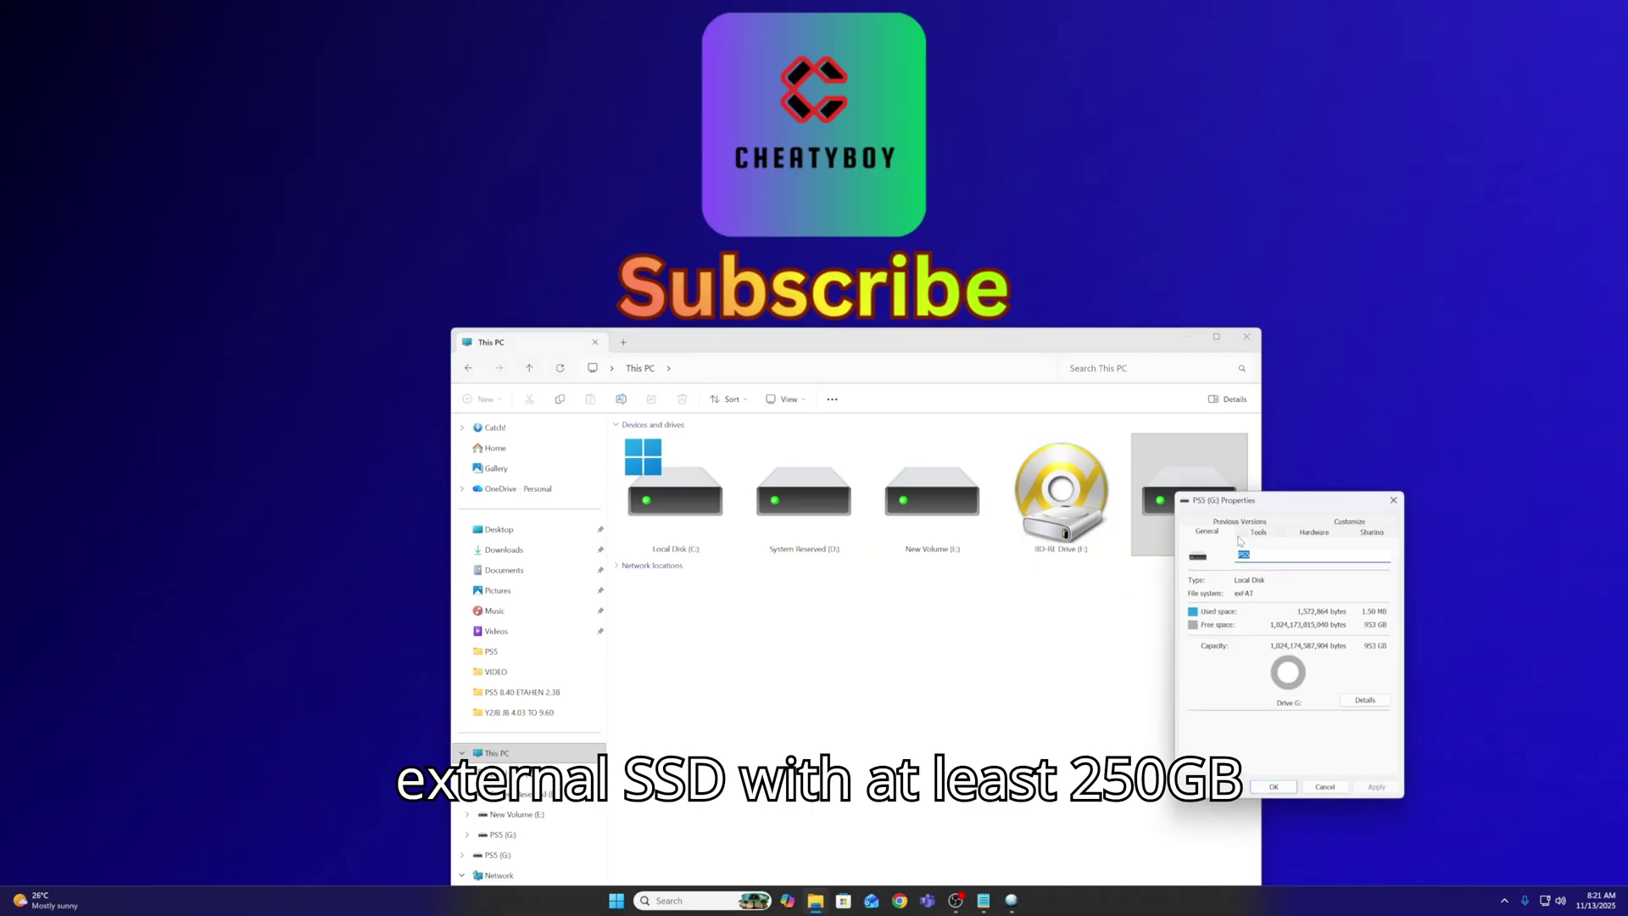
{"action": "left_click", "coordinate": [1273, 787]}
- Create a folder named etaHEN at the root of the PS5 (G:) drive and add a new folder inside it
{"action": "double_click", "coordinate": [1184, 515]}
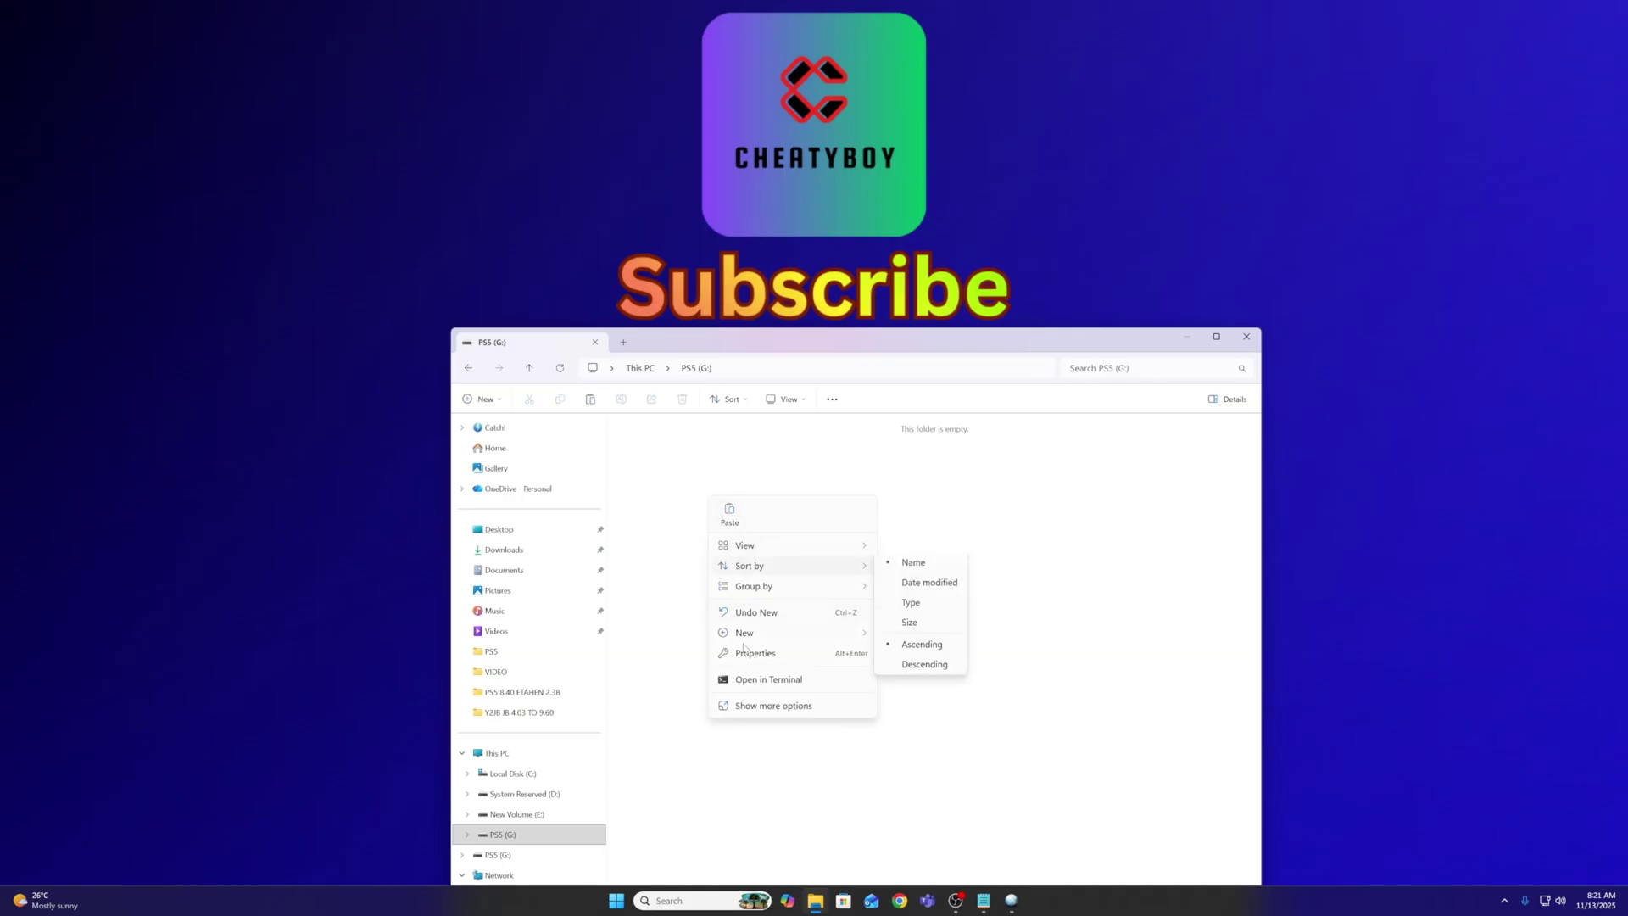
{"action": "left_click", "coordinate": [905, 636]}
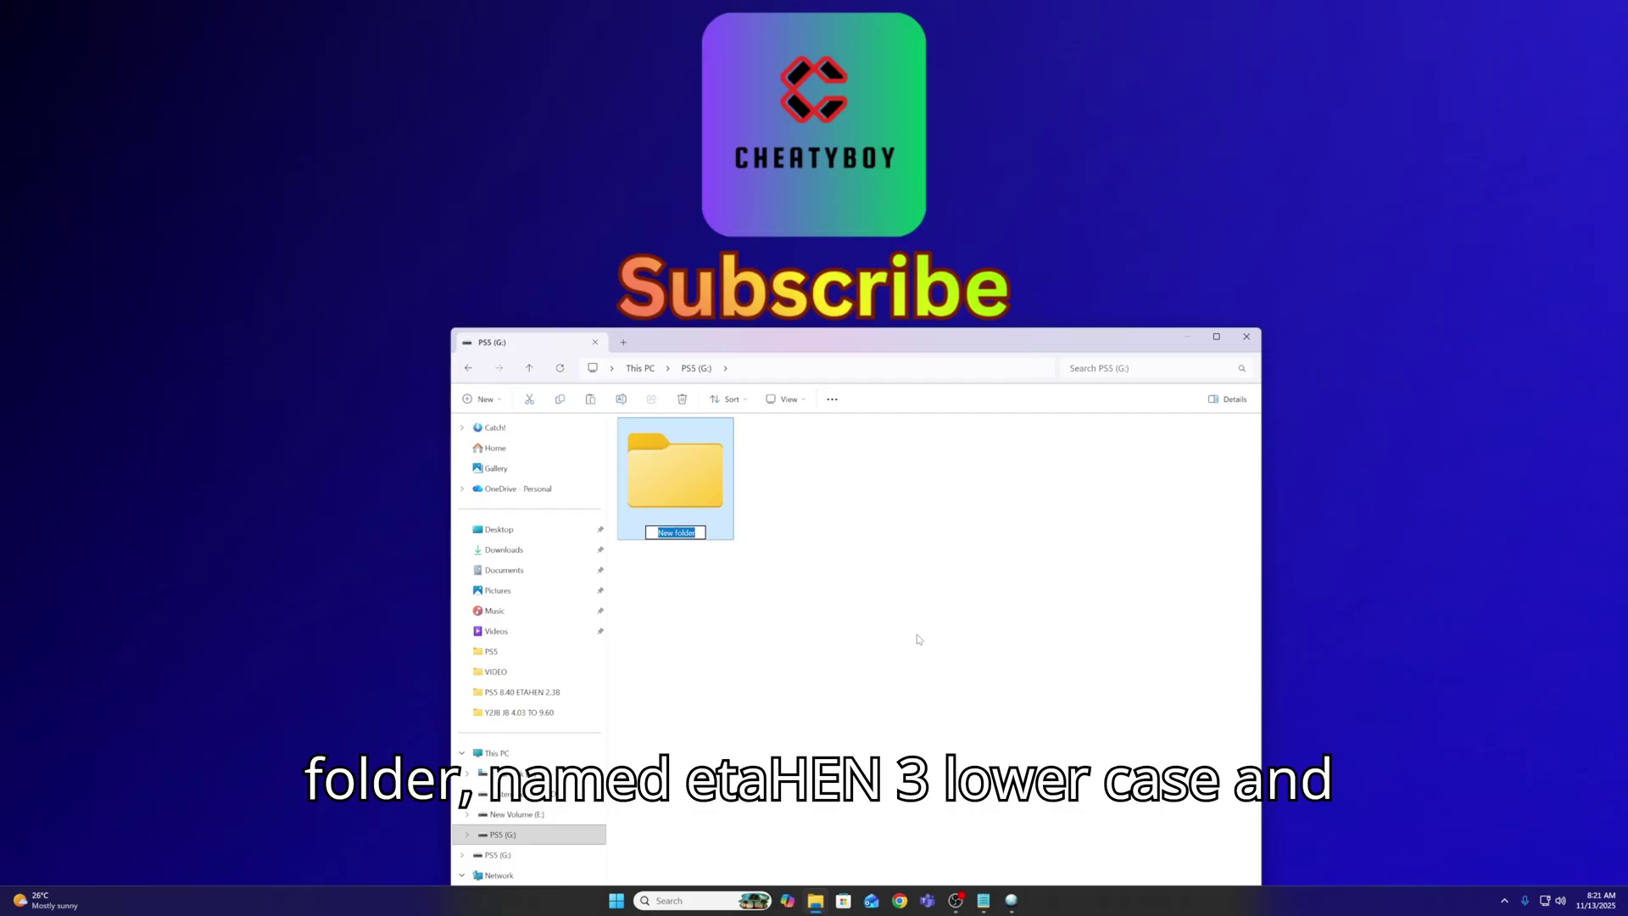
{"action": "type", "text": "etaHEN"}
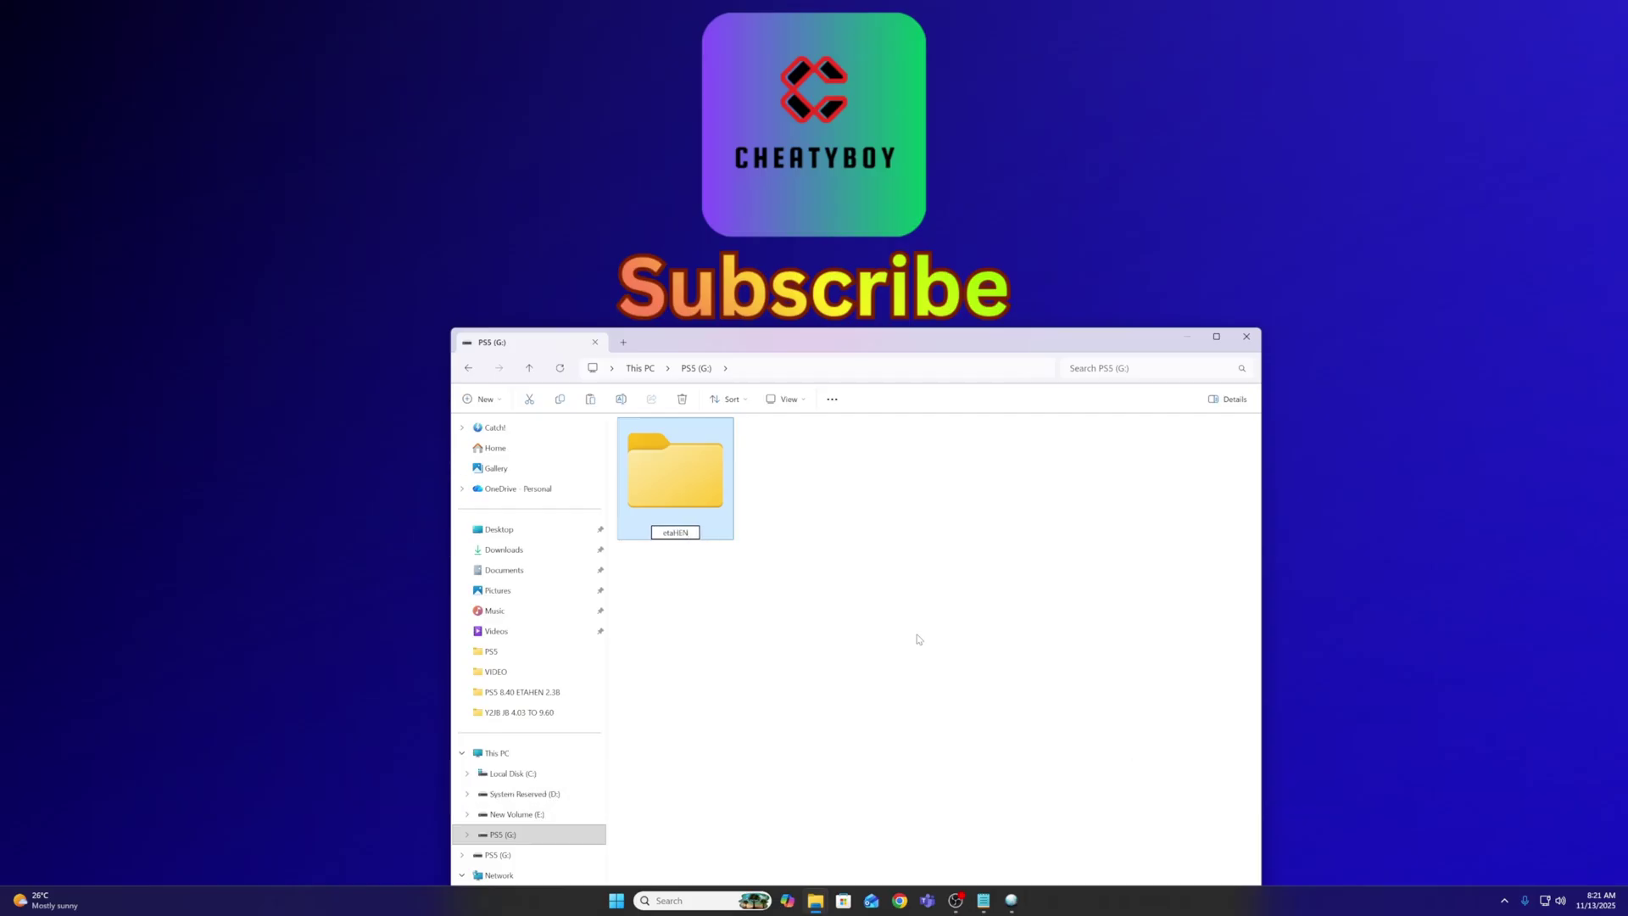
{"action": "double_click", "coordinate": [666, 480]}
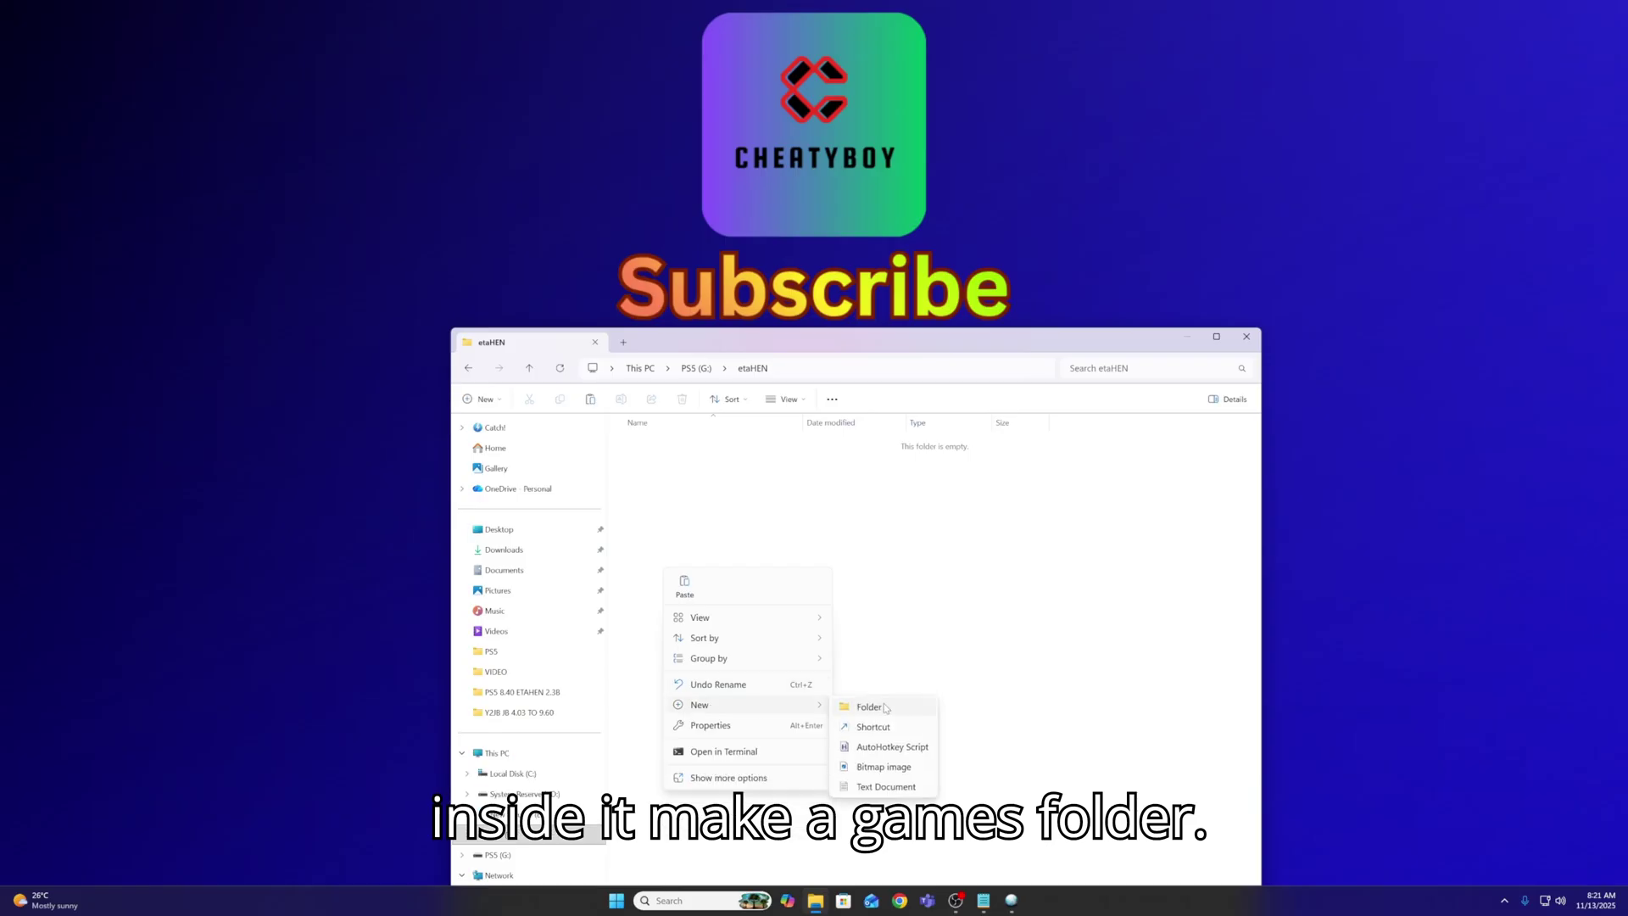
{"action": "left_click", "coordinate": [869, 706]}
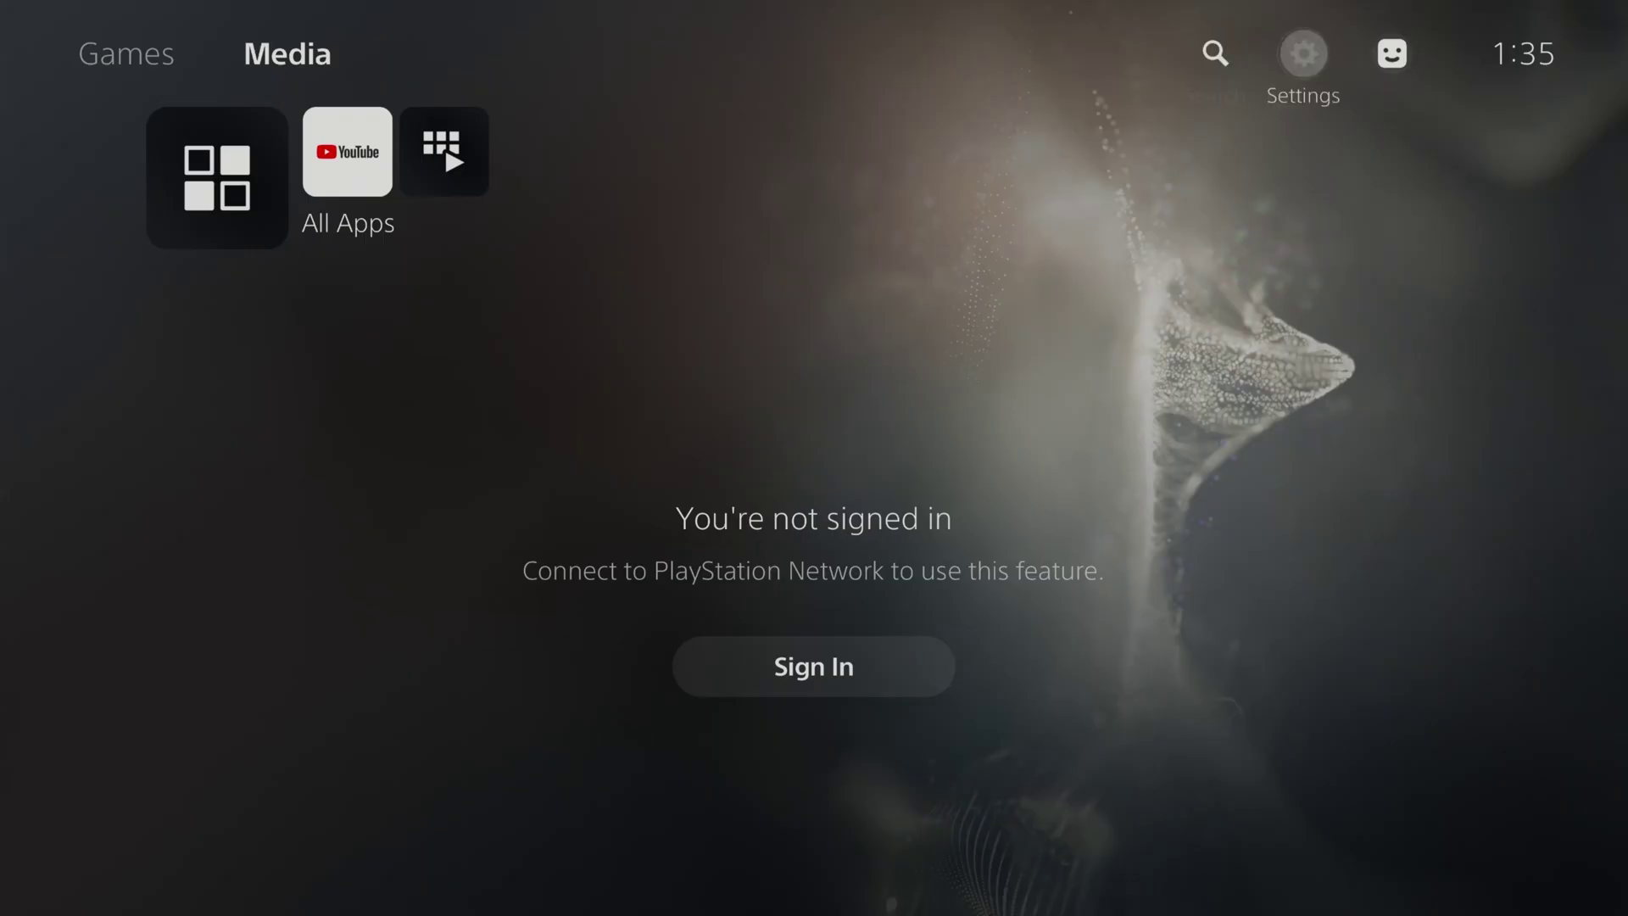
- On the console, open the Package Installer of the etaHEN Toolbox from the system Settings
{"action": "key", "text": "Return"}
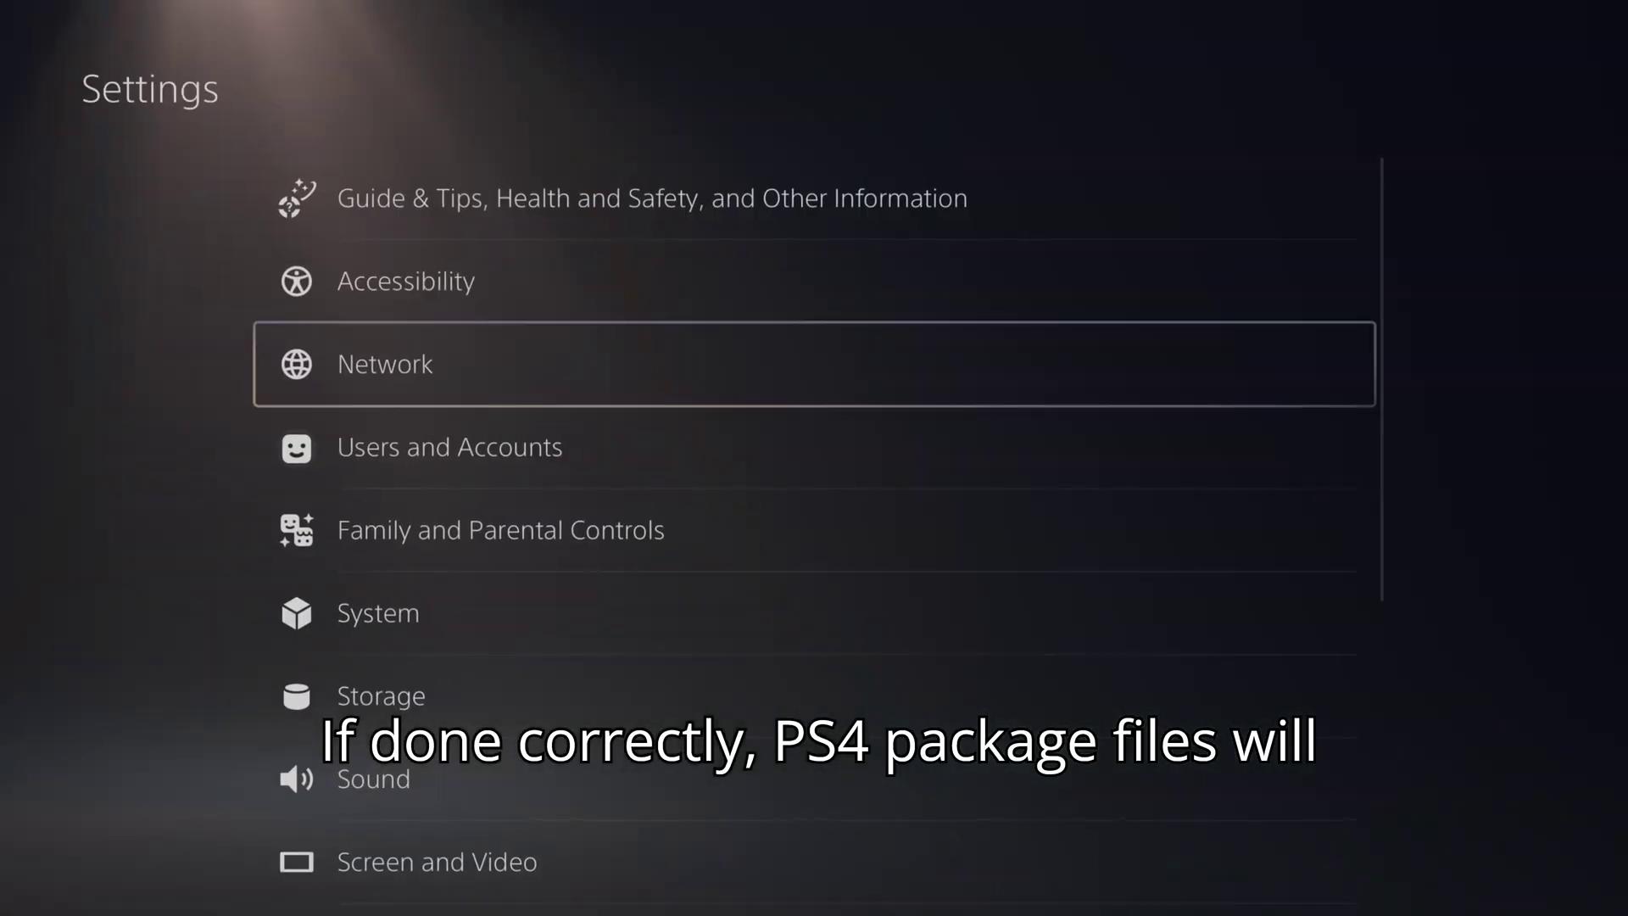
{"action": "key", "text": "Down"}
{"action": "key", "text": "Down"}
{"action": "key", "text": "Down"}
{"action": "key", "text": "Down"}
{"action": "key", "text": "Down"}
{"action": "key", "text": "Down"}
{"action": "key", "text": "Down"}
{"action": "key", "text": "Down"}
{"action": "key", "text": "Down"}
{"action": "key", "text": "Down"}
{"action": "key", "text": "Down"}
{"action": "key", "text": "Return"}
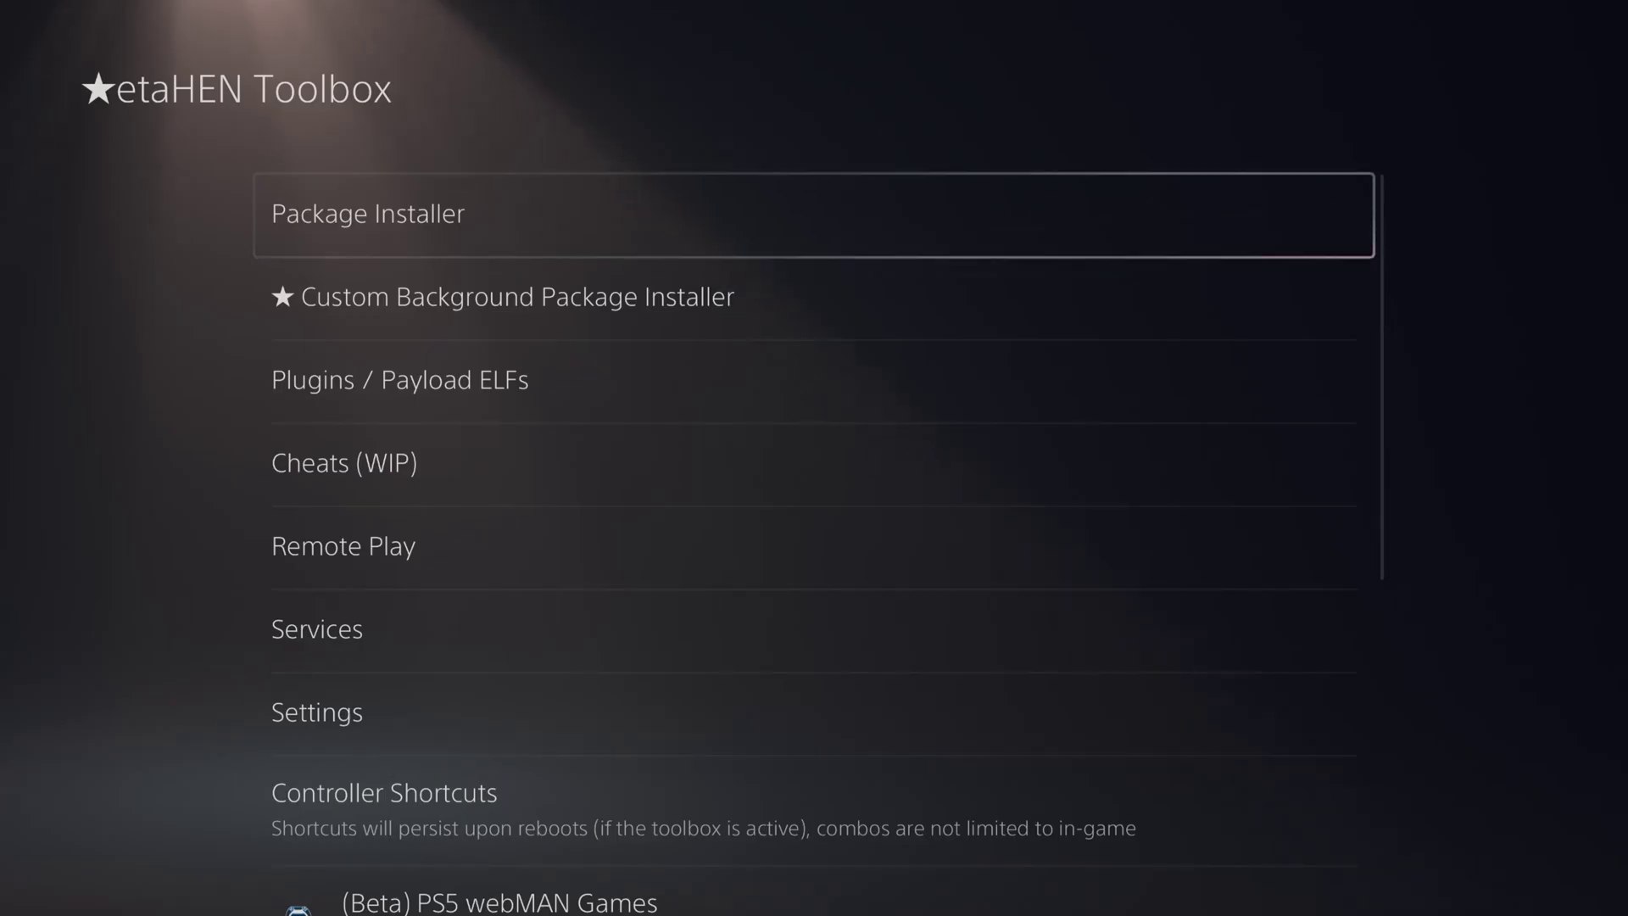
{"action": "key", "text": "Return"}
- Look through the game package files offered in the Package Installer
{"action": "key", "text": "Down"}
{"action": "key", "text": "Down"}
{"action": "key", "text": "Down"}
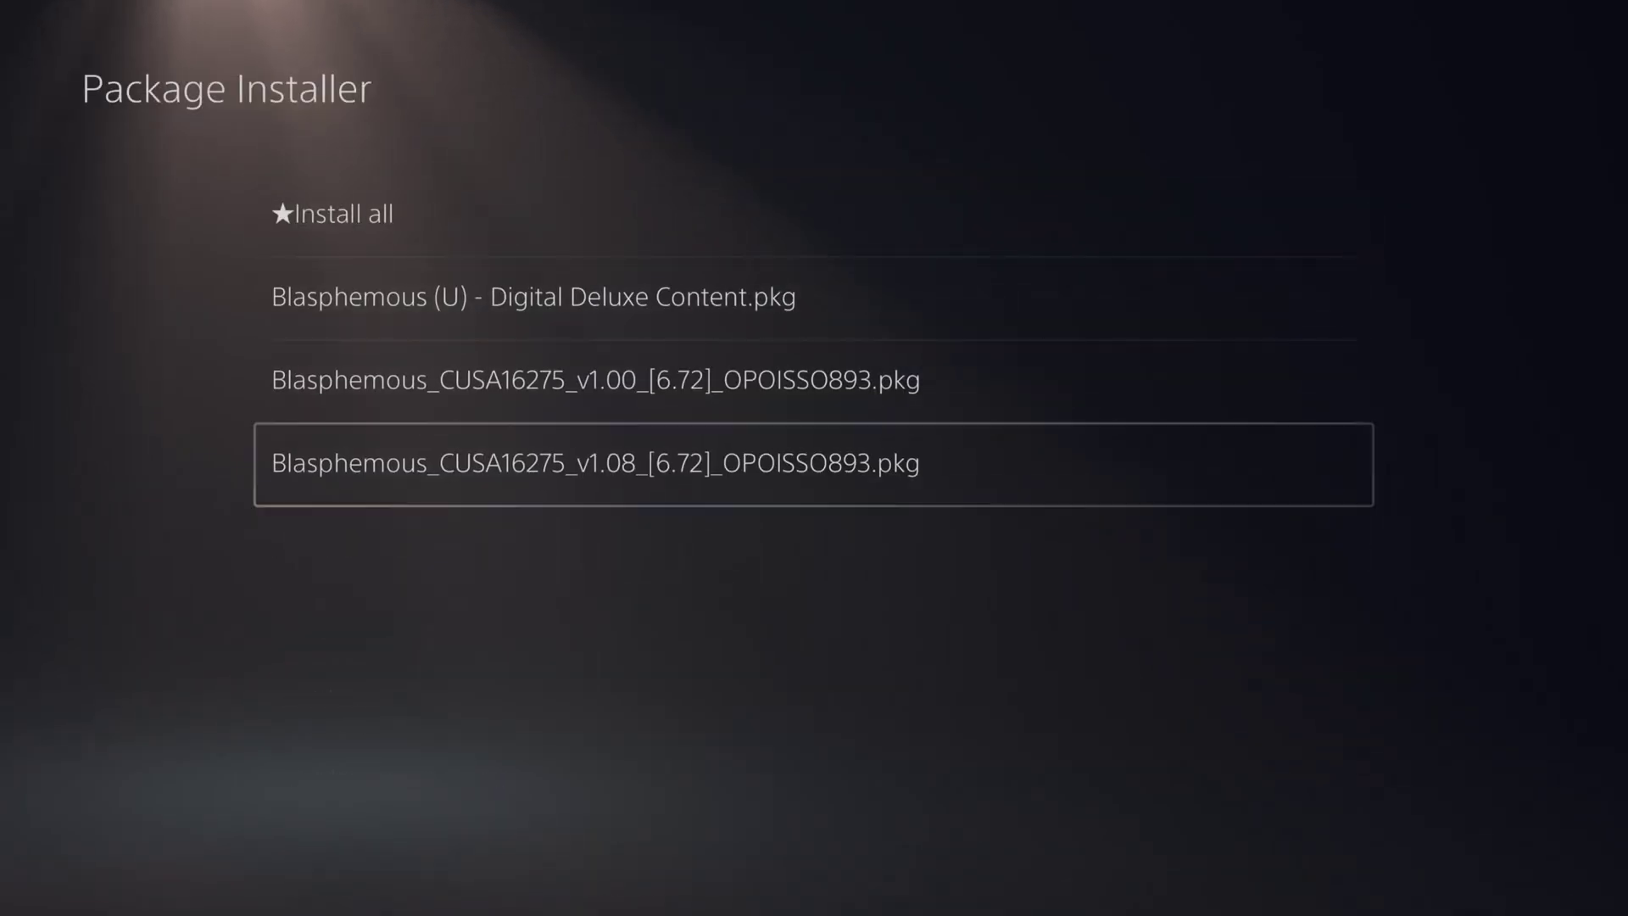
{"action": "key", "text": "Up"}
{"action": "key", "text": "Up"}
{"action": "key", "text": "Down"}
{"action": "key", "text": "Down"}
{"action": "key", "text": "Up"}
{"action": "key", "text": "Up"}
{"action": "key", "text": "Down"}
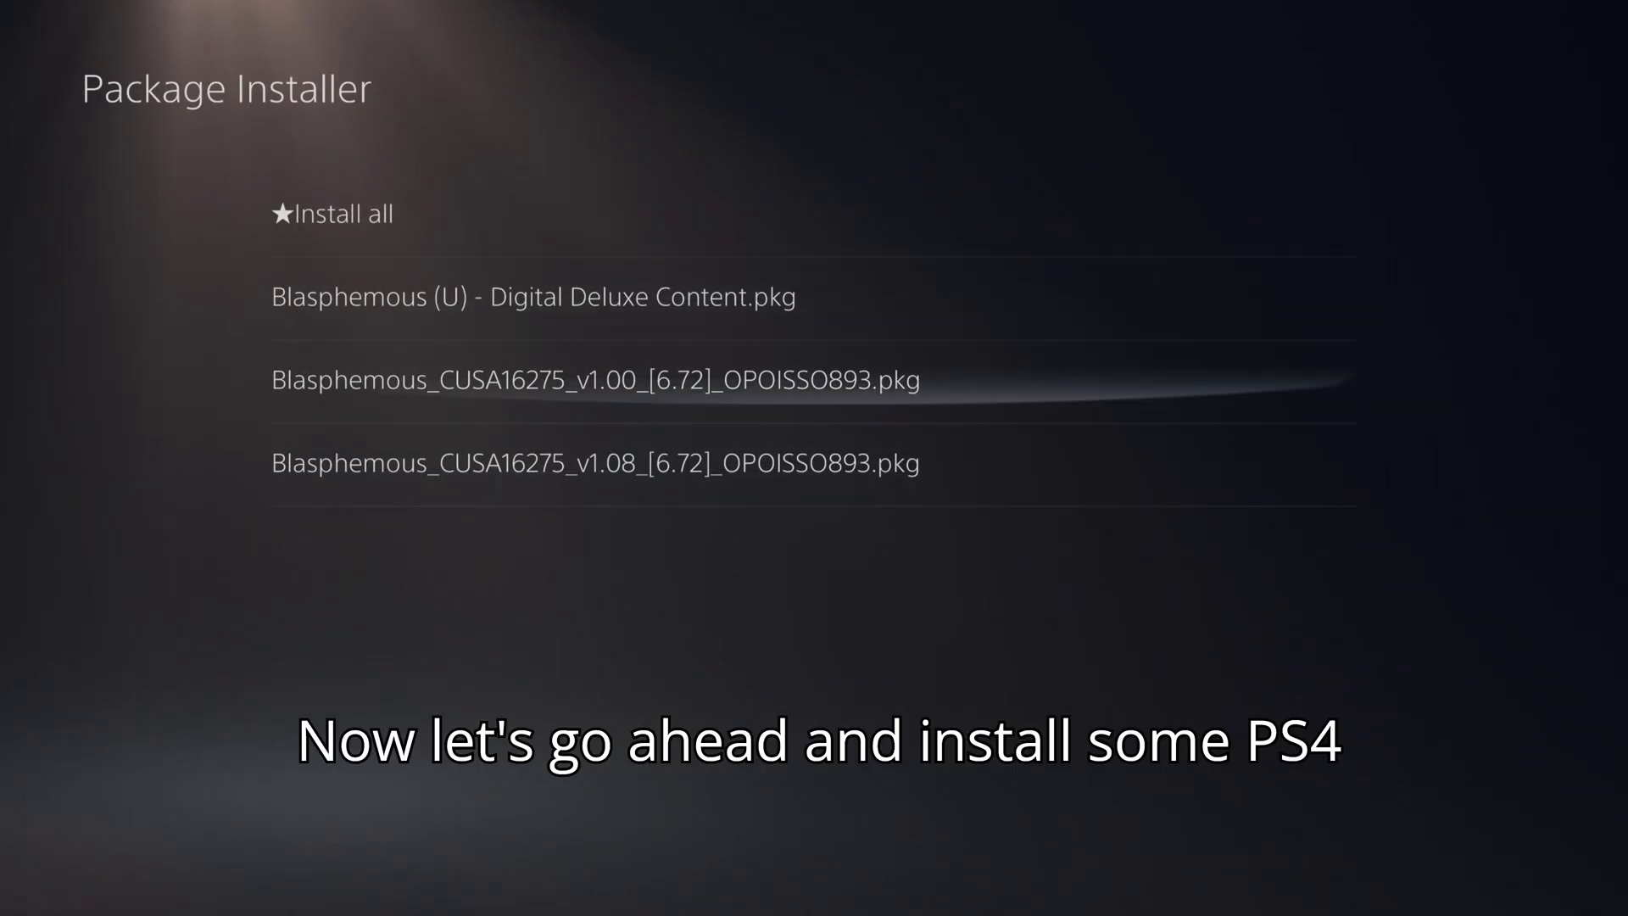
- Install the Blasphemous packages, including the Digital Deluxe Content package
{"action": "key", "text": "Down"}
{"action": "key", "text": "Up"}
{"action": "key", "text": "Return"}
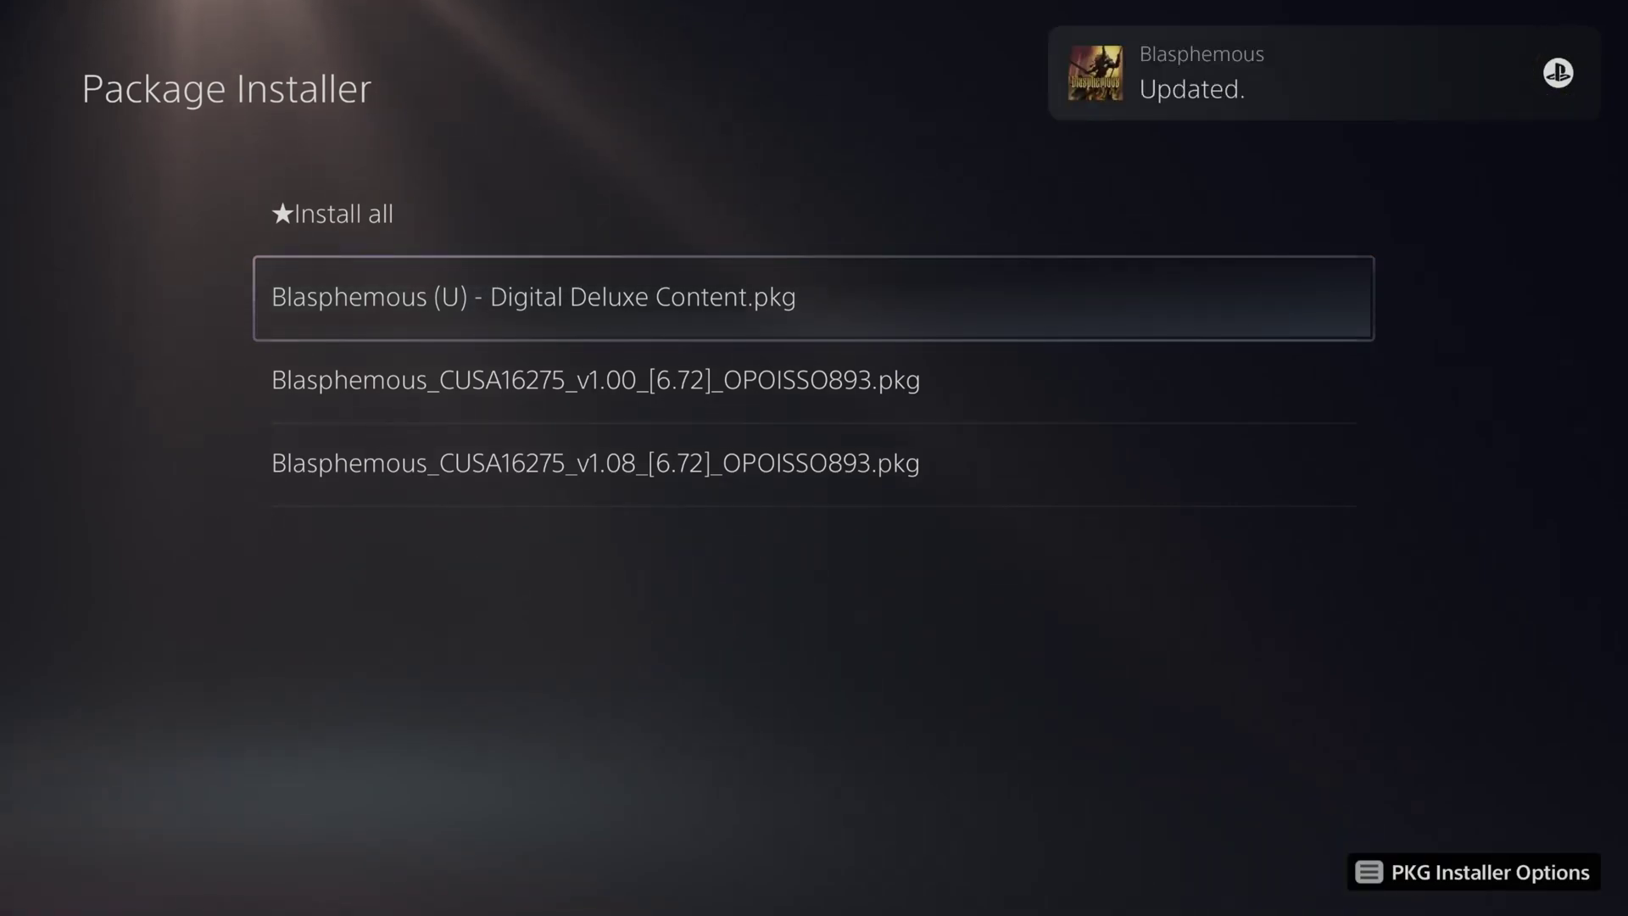
- Return to the games on the home screen and launch Blasphemous
{"action": "key", "text": "Escape"}
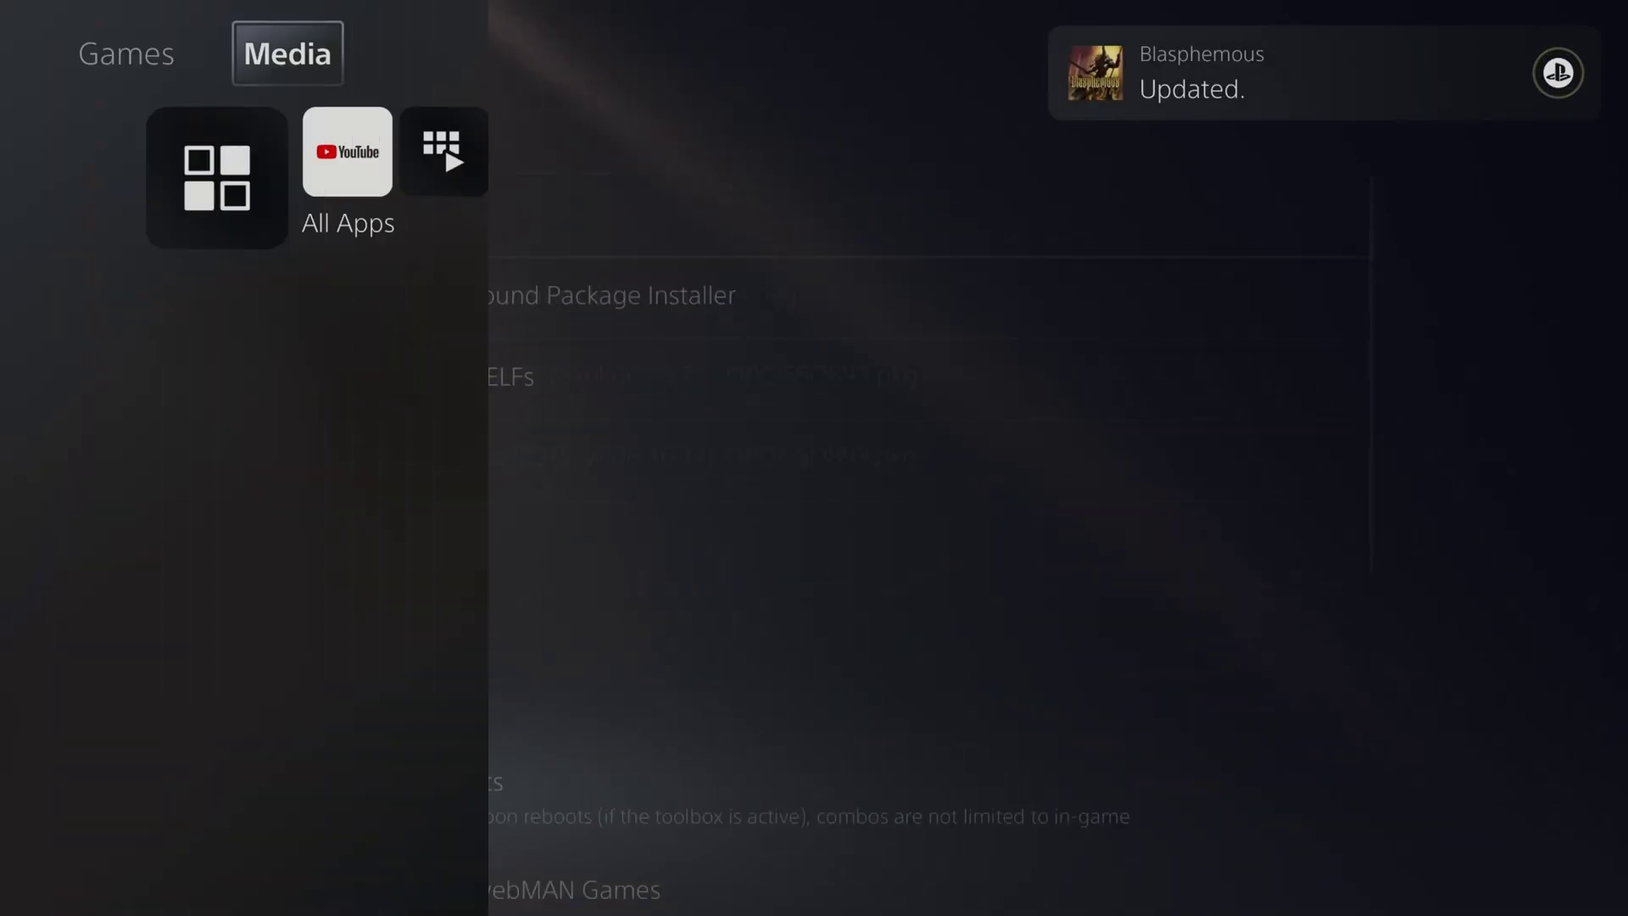
{"action": "key", "text": "Left"}
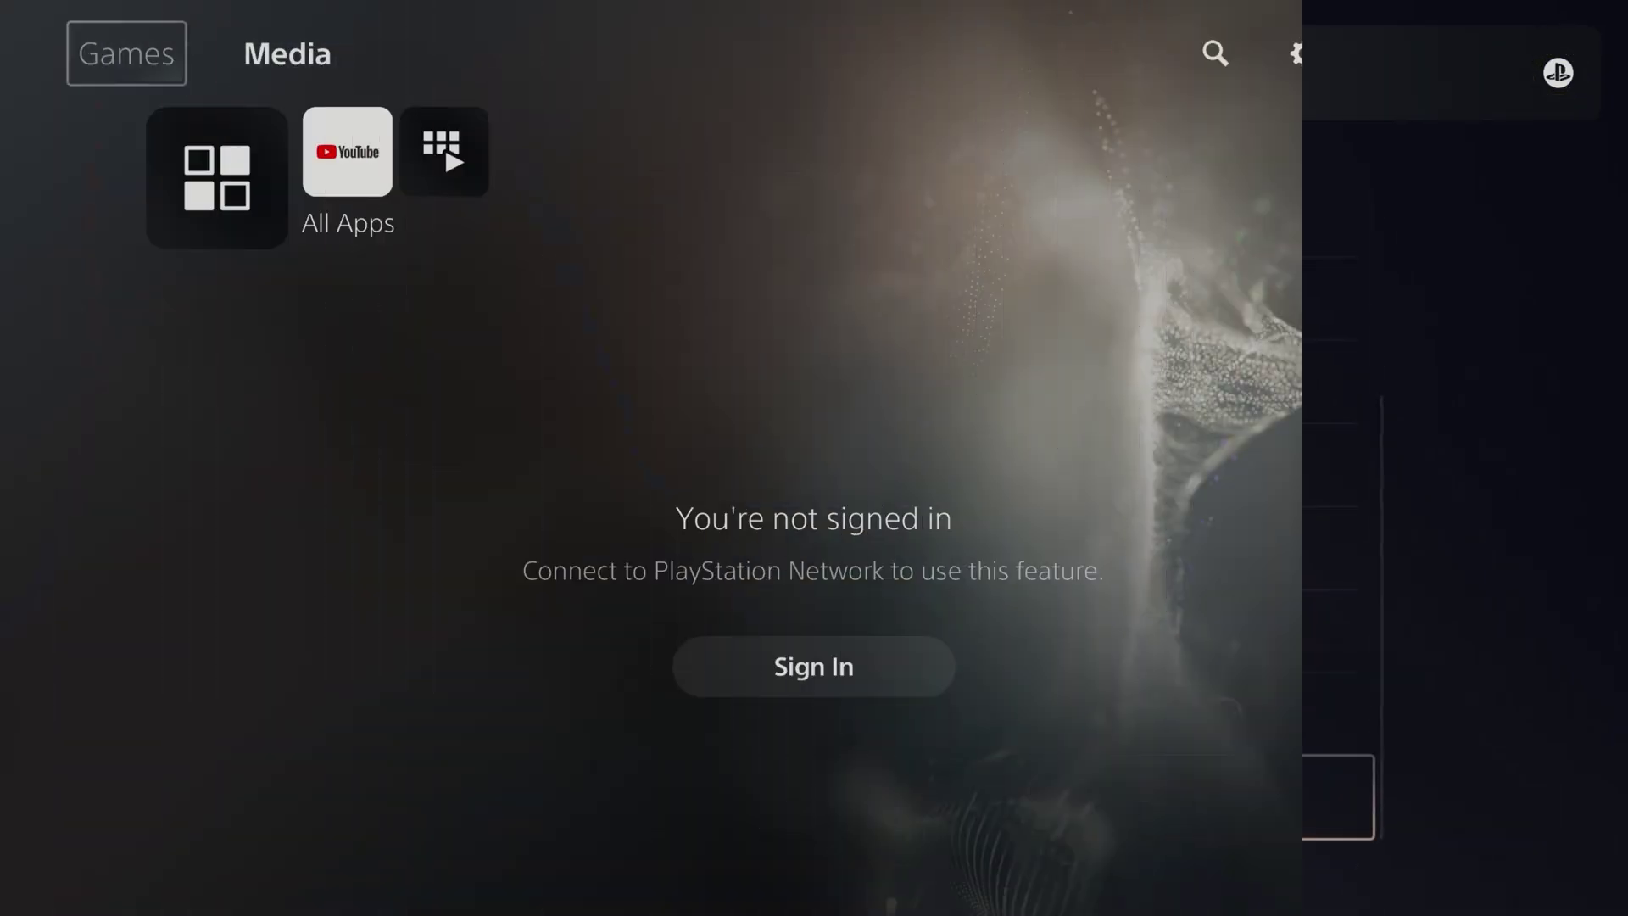
{"action": "key", "text": "Left"}
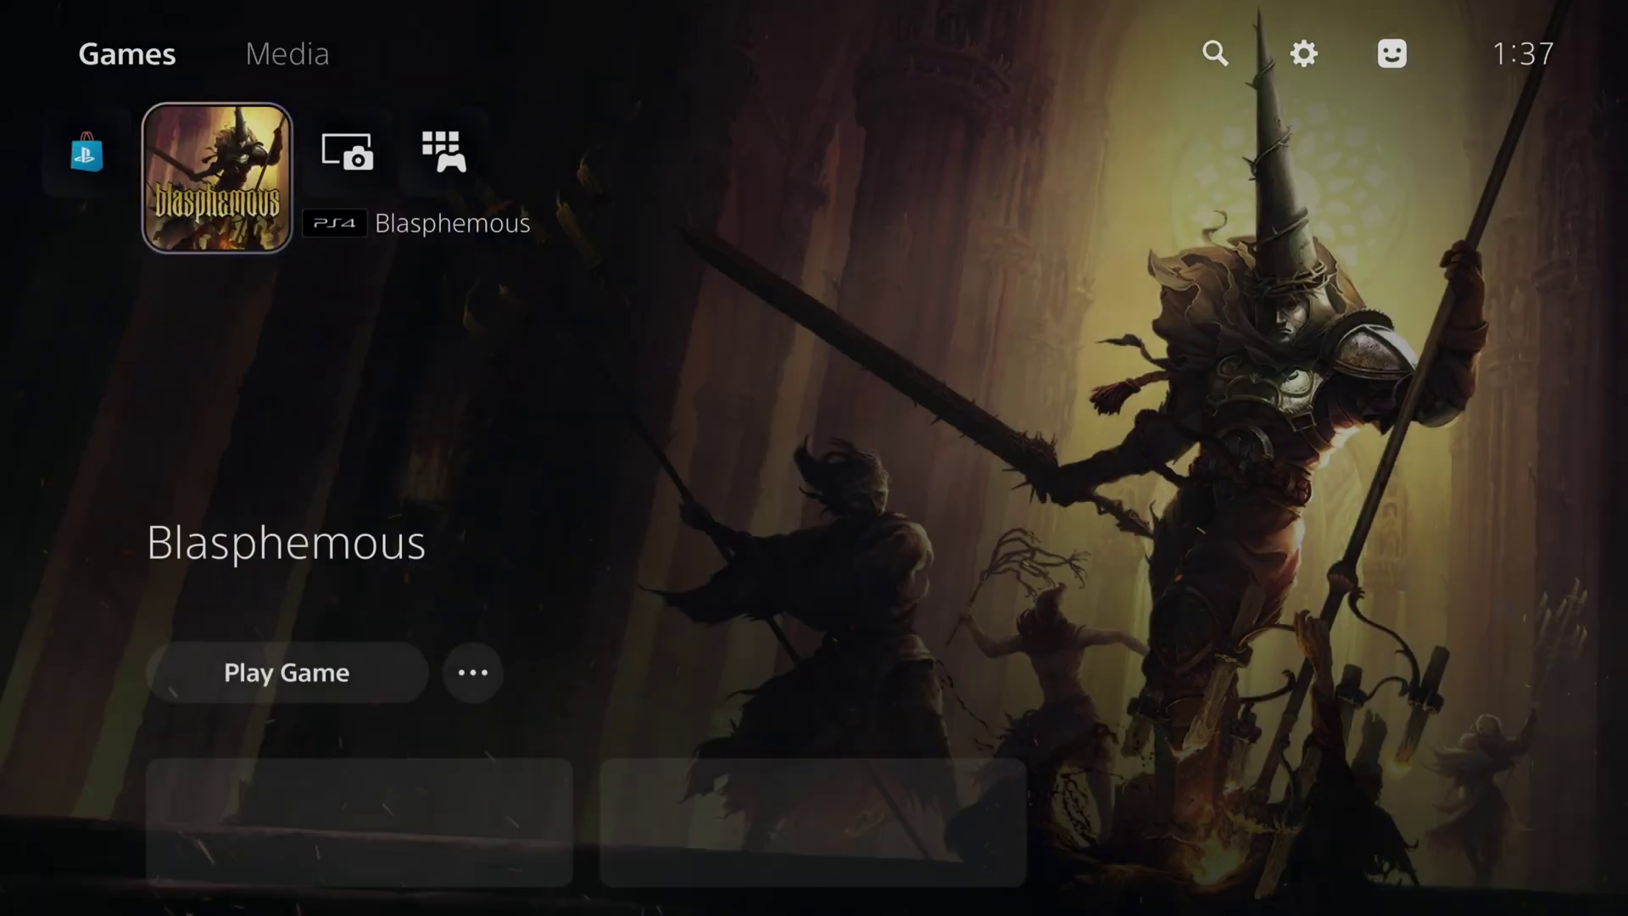
{"action": "key", "text": "Return"}
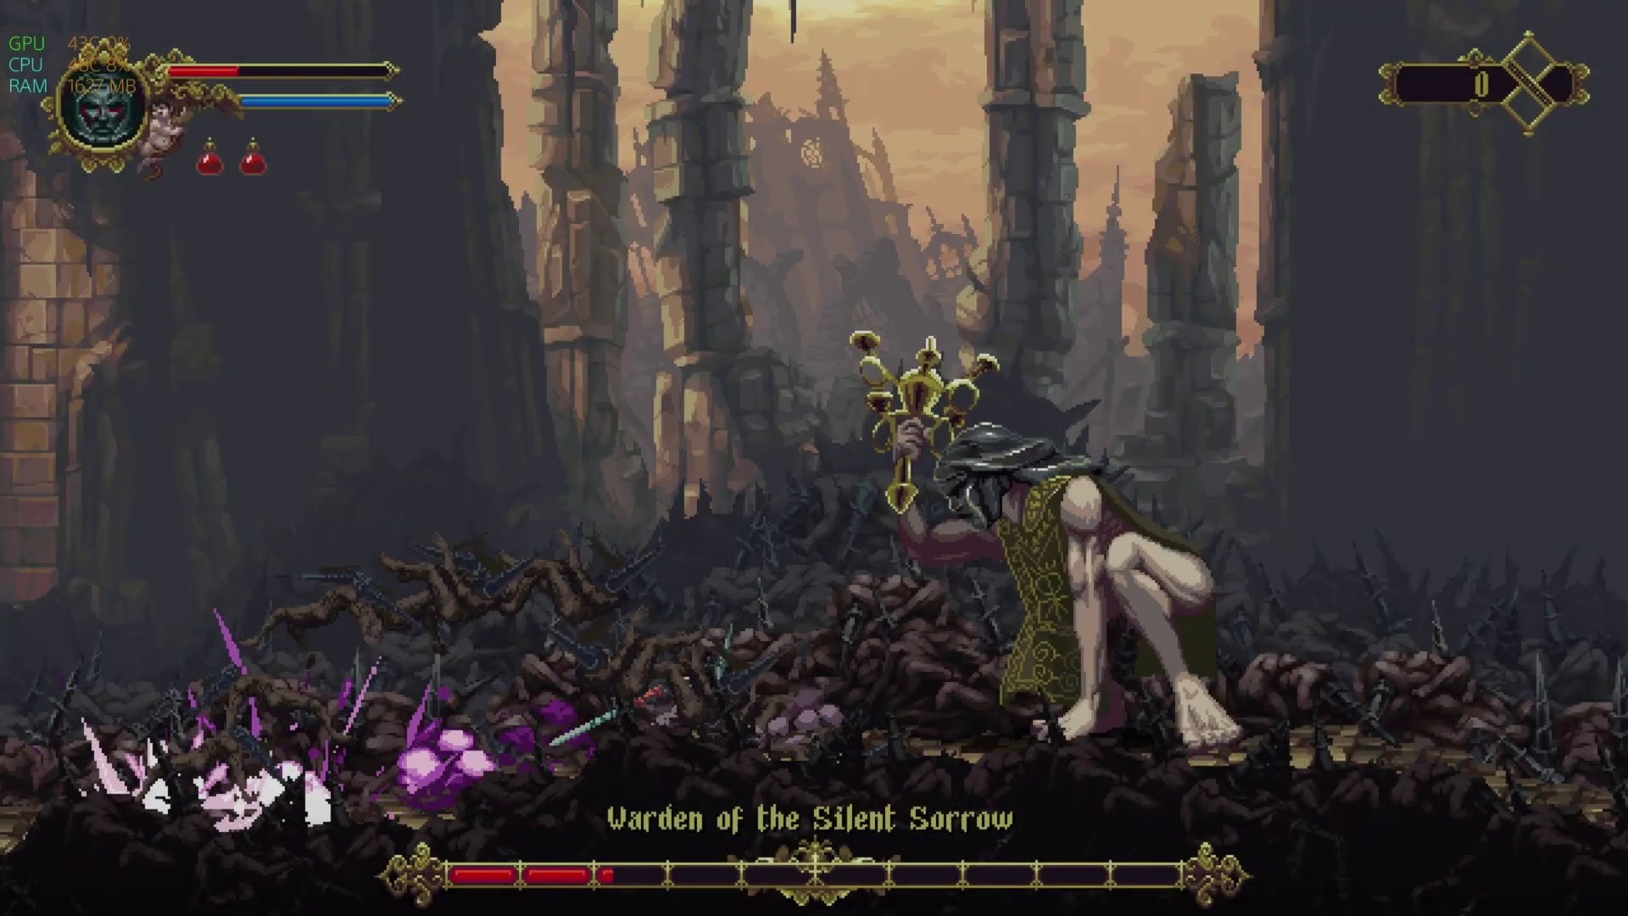
- Fight the Warden of the Silent Sorrow in Blasphemous, dodging its attacks and healing with a flask
{"action": "key", "text": "shift"}
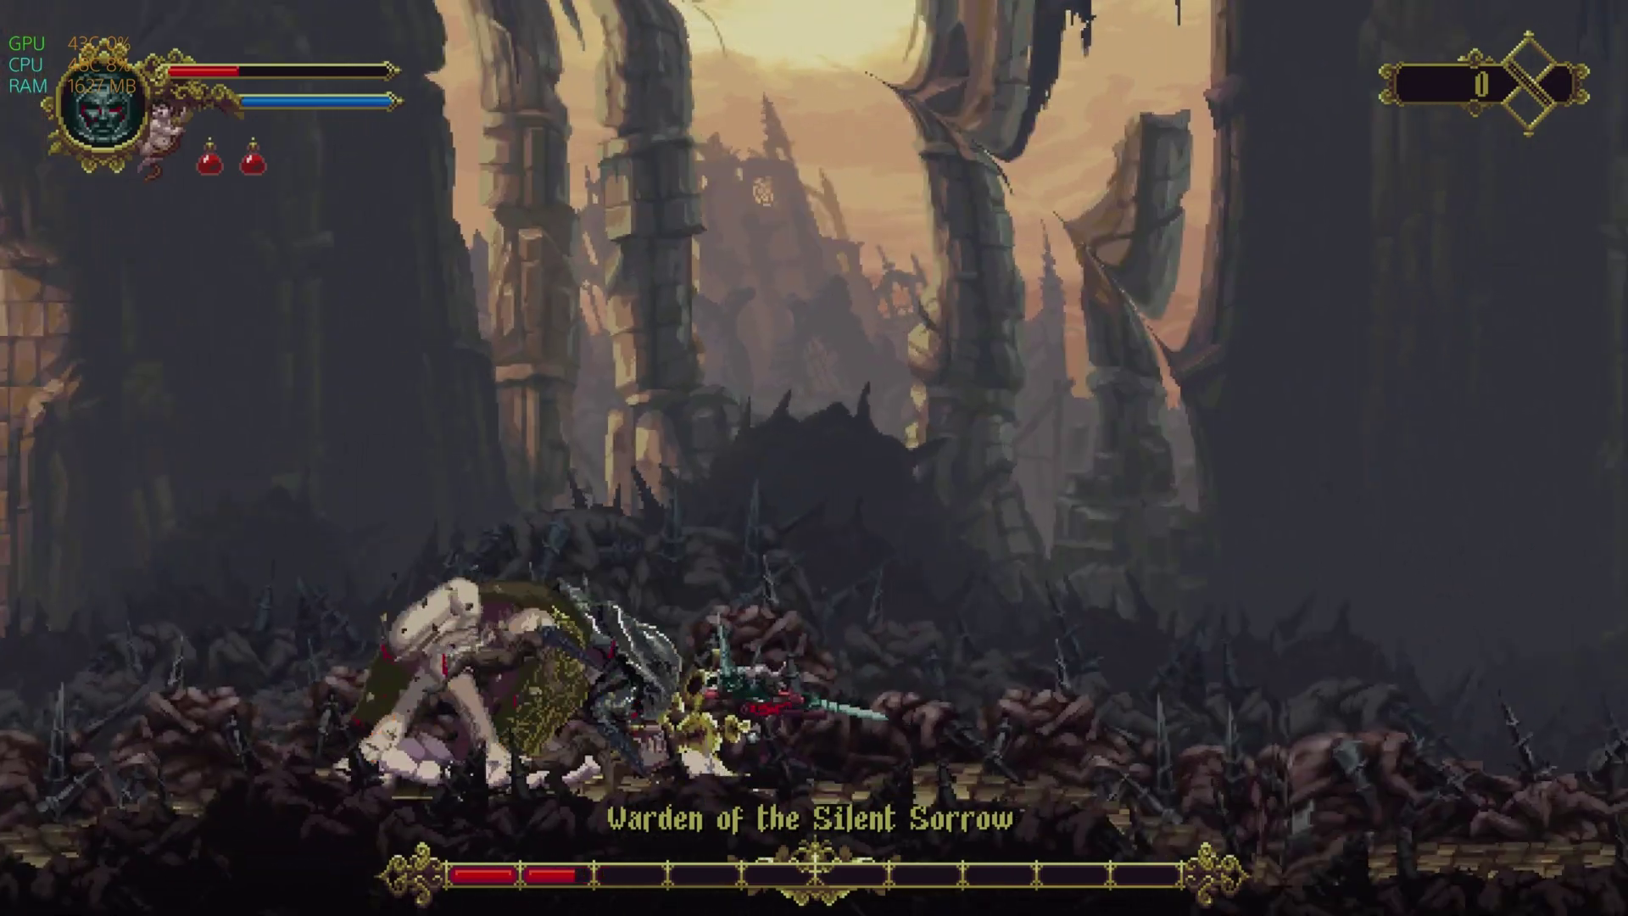
{"action": "key", "text": "k"}
{"action": "key", "text": "k"}
{"action": "key", "text": "space"}
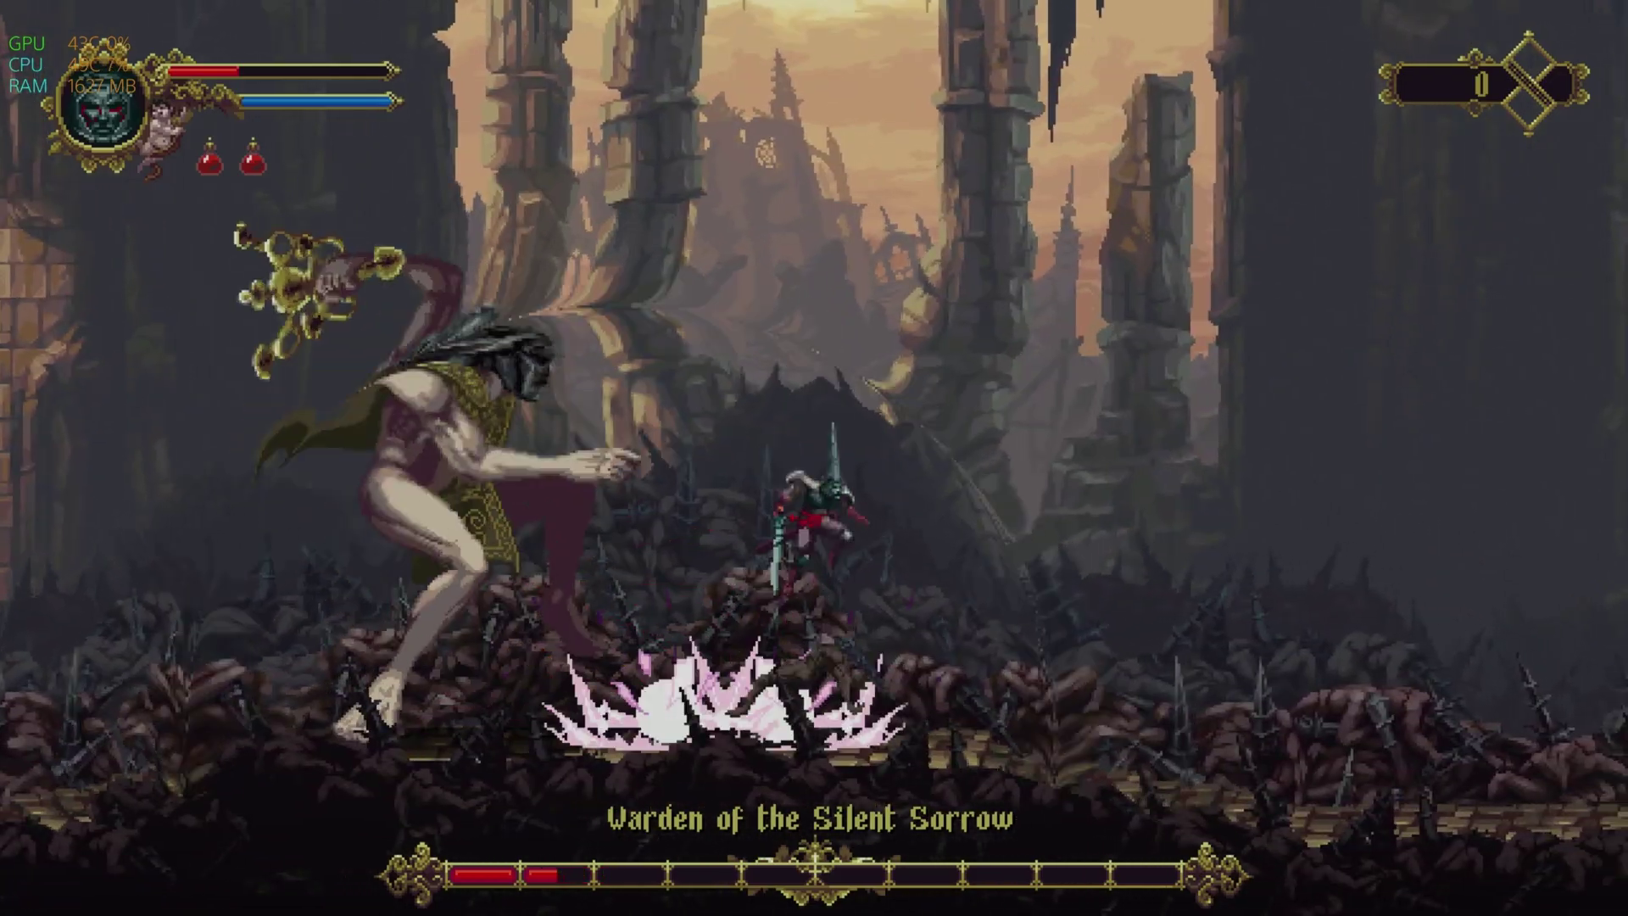
{"action": "key", "text": "k"}
{"action": "key", "text": "k"}
{"action": "key", "text": "k"}
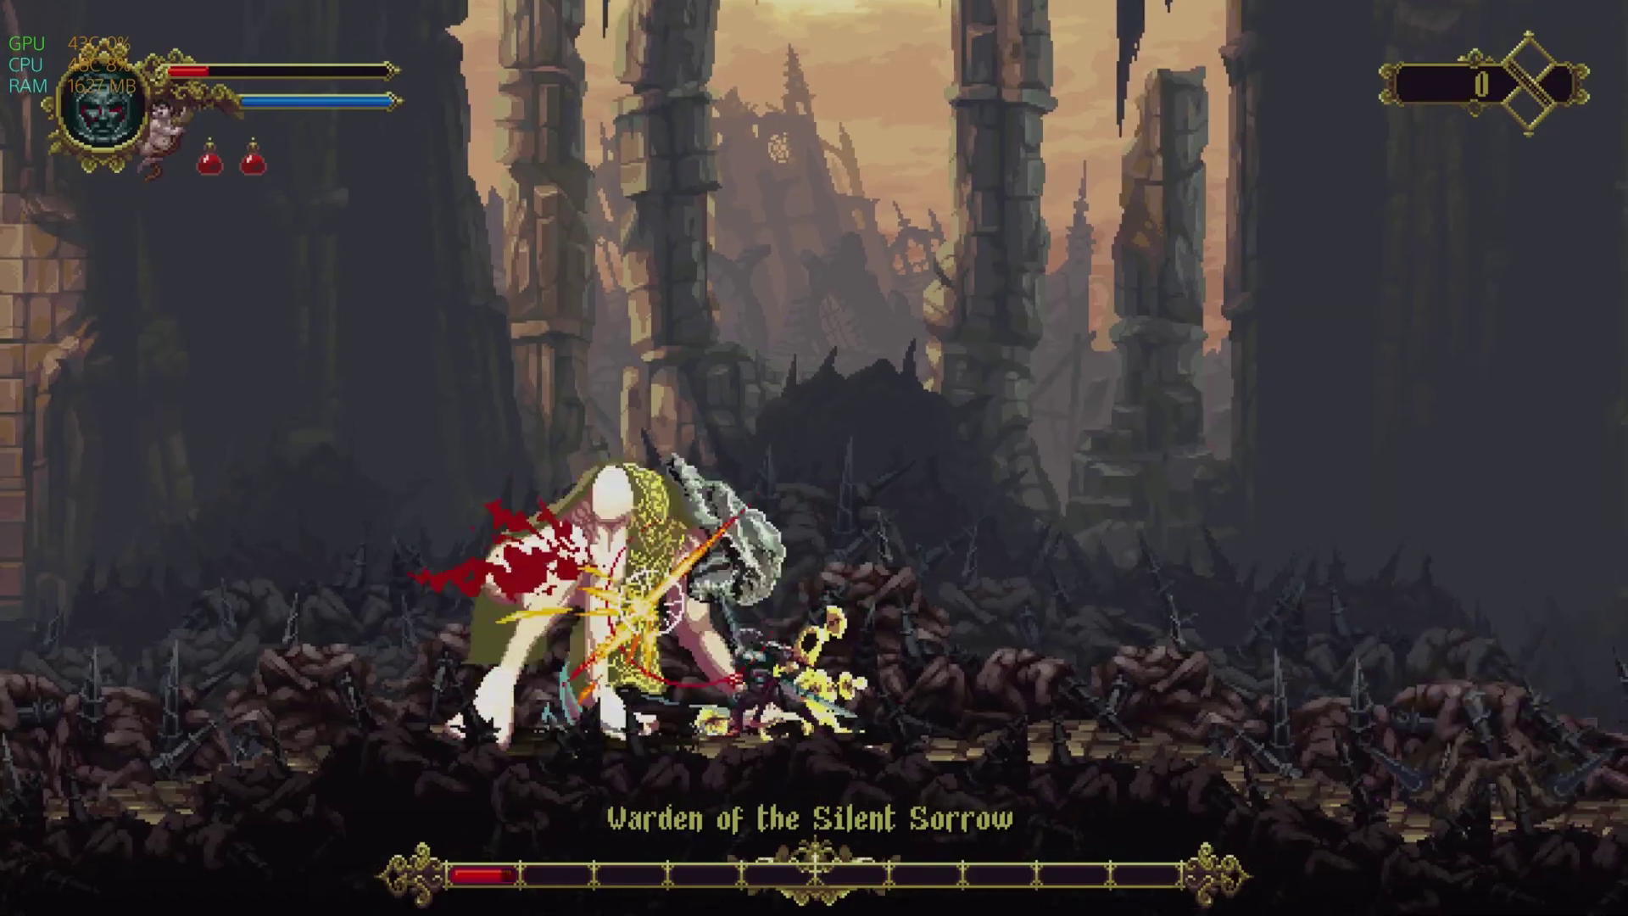
{"action": "key", "text": "a"}
{"action": "key", "text": "f"}
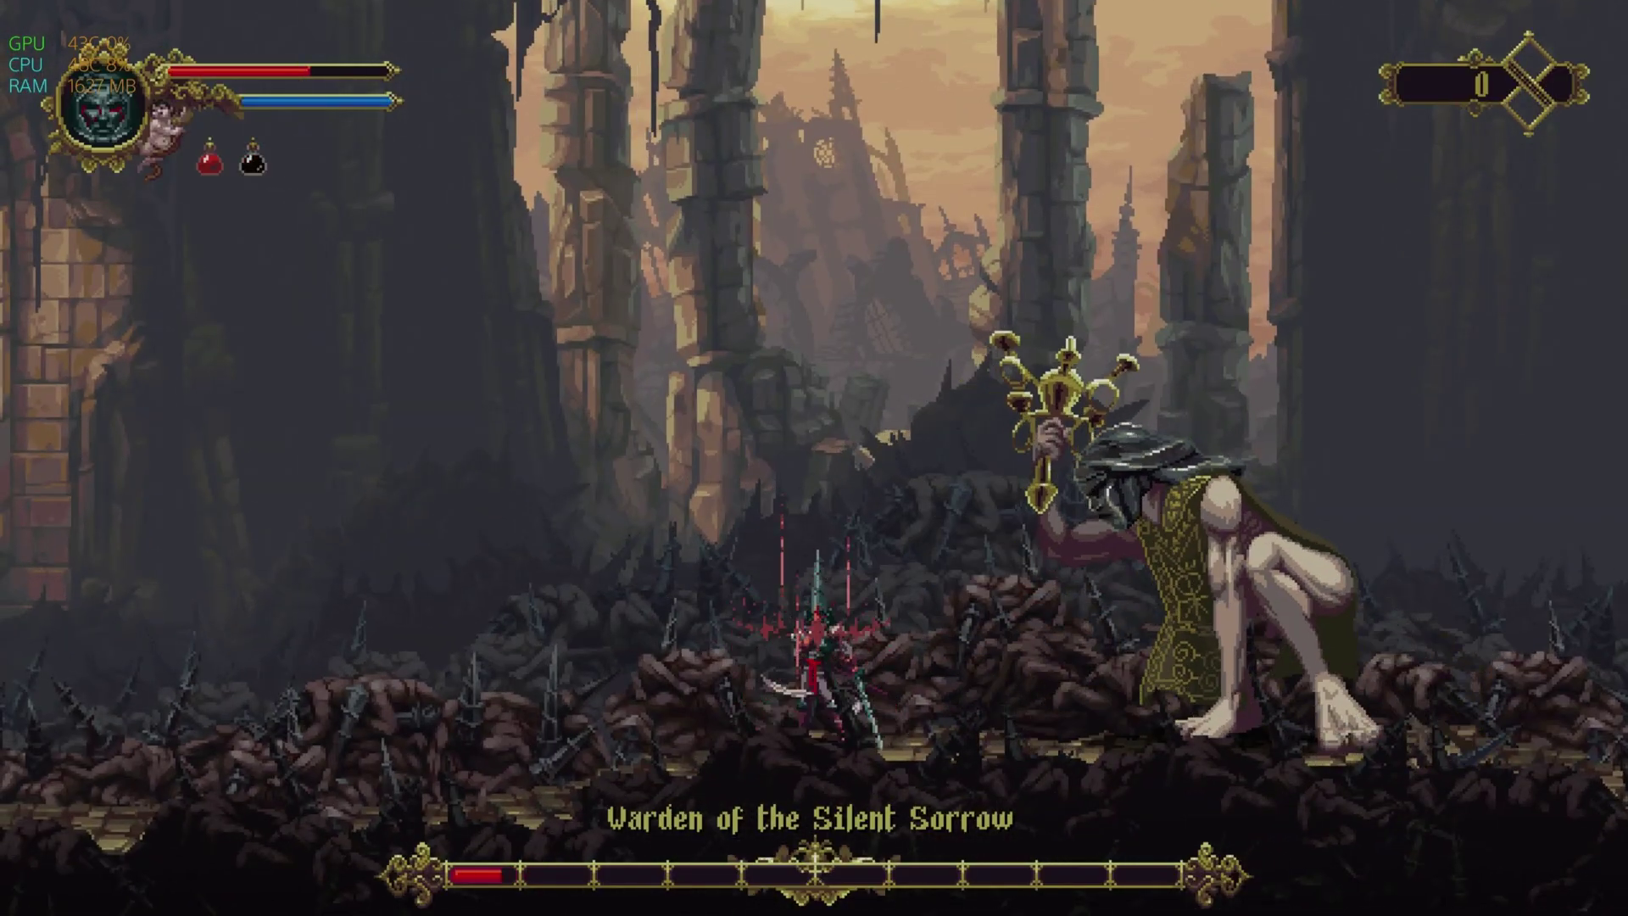
{"action": "key", "text": "space"}
{"action": "key", "text": "d"}
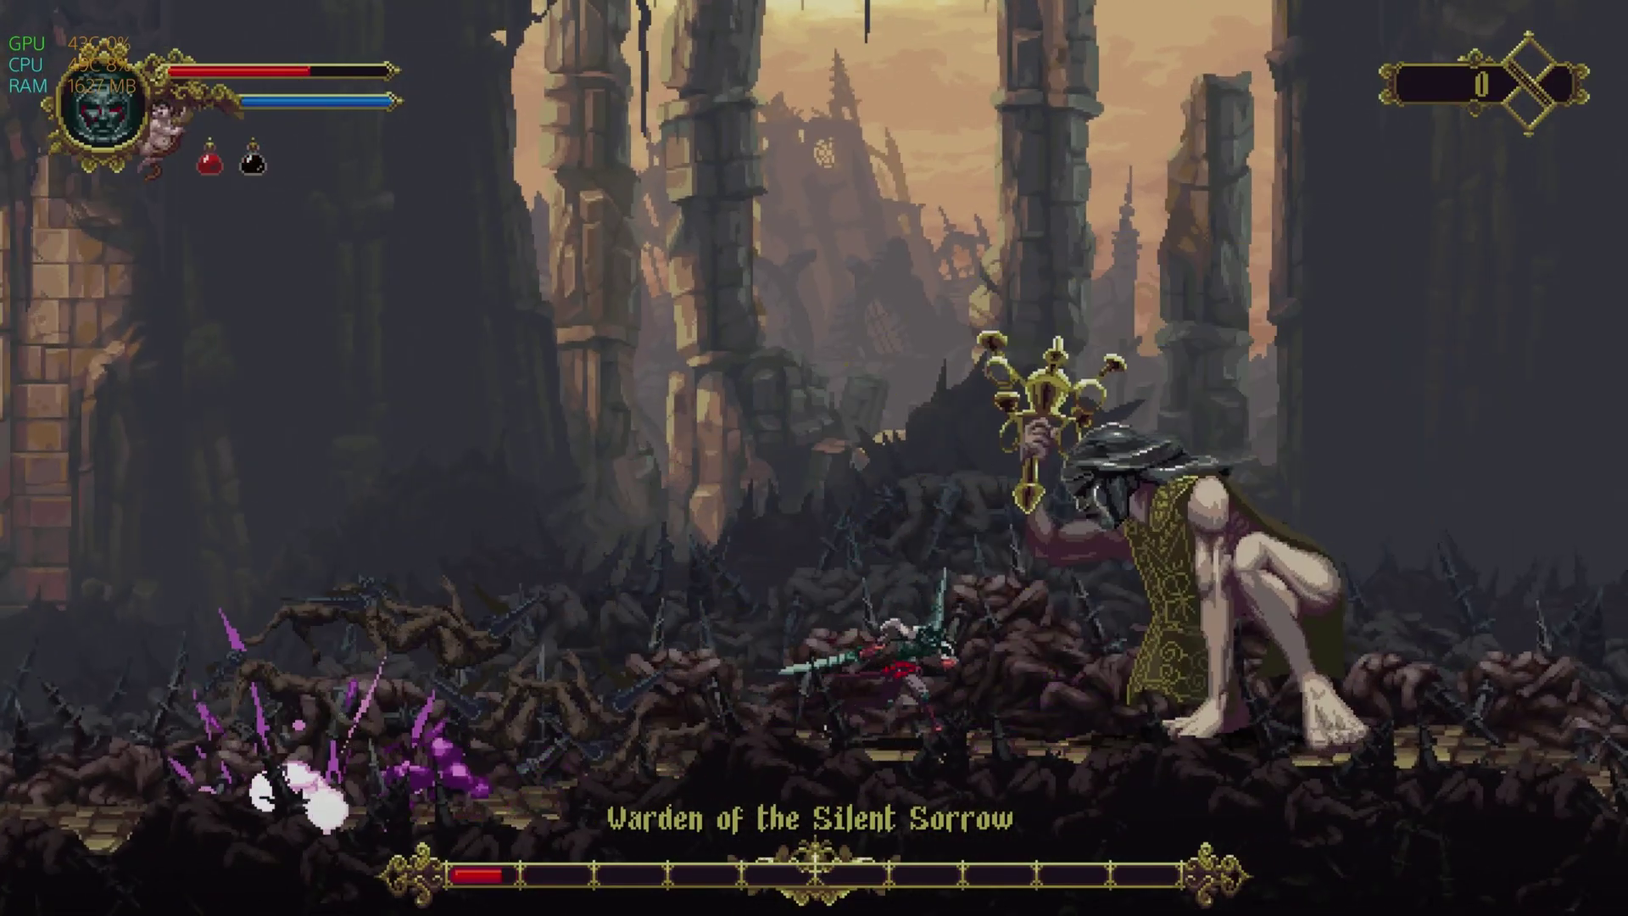
{"action": "key", "text": "k"}
{"action": "key", "text": "shift"}
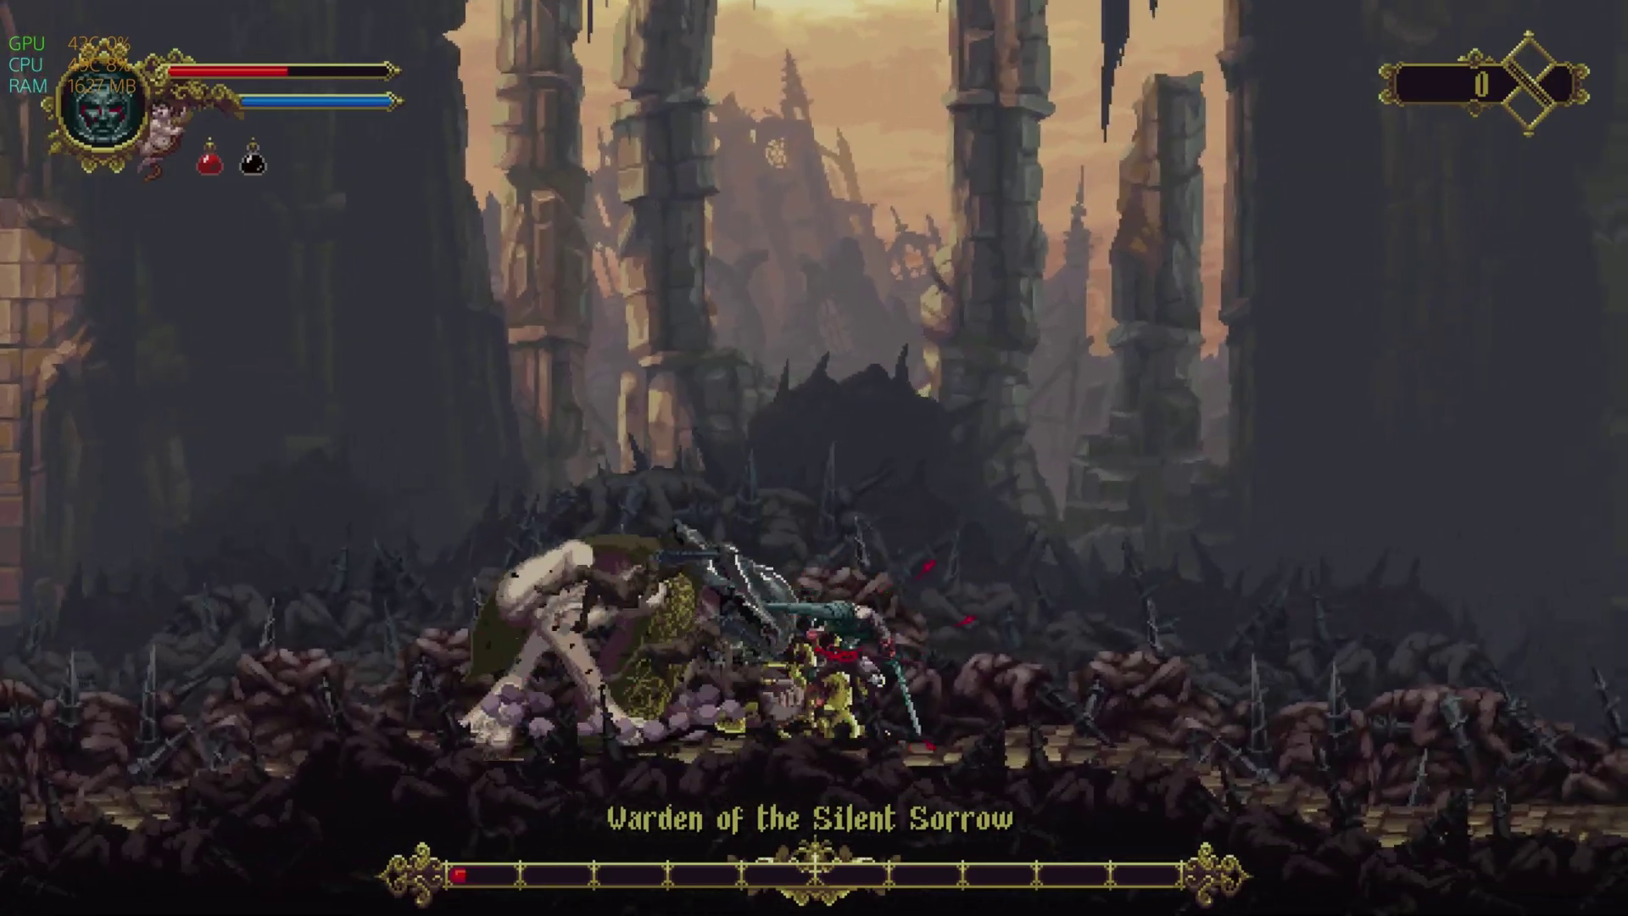
{"action": "key", "text": "k"}
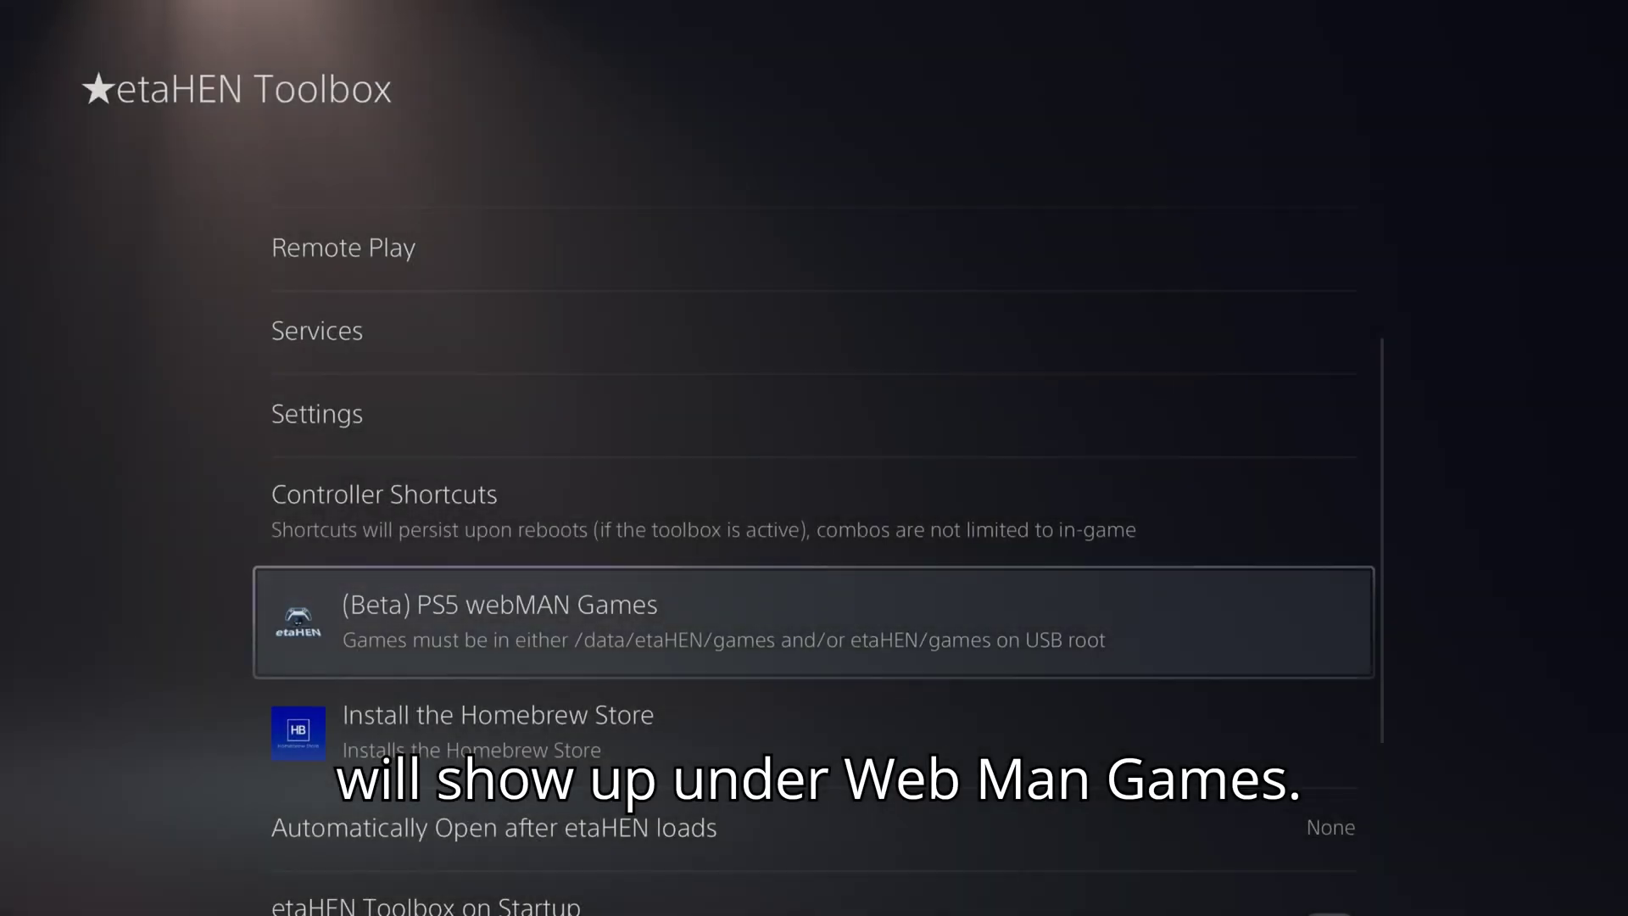
- Open (Beta) PS5 webMAN Games in the etaHEN Toolbox and look through the games listed from the USB drive
{"action": "key", "text": "Return"}
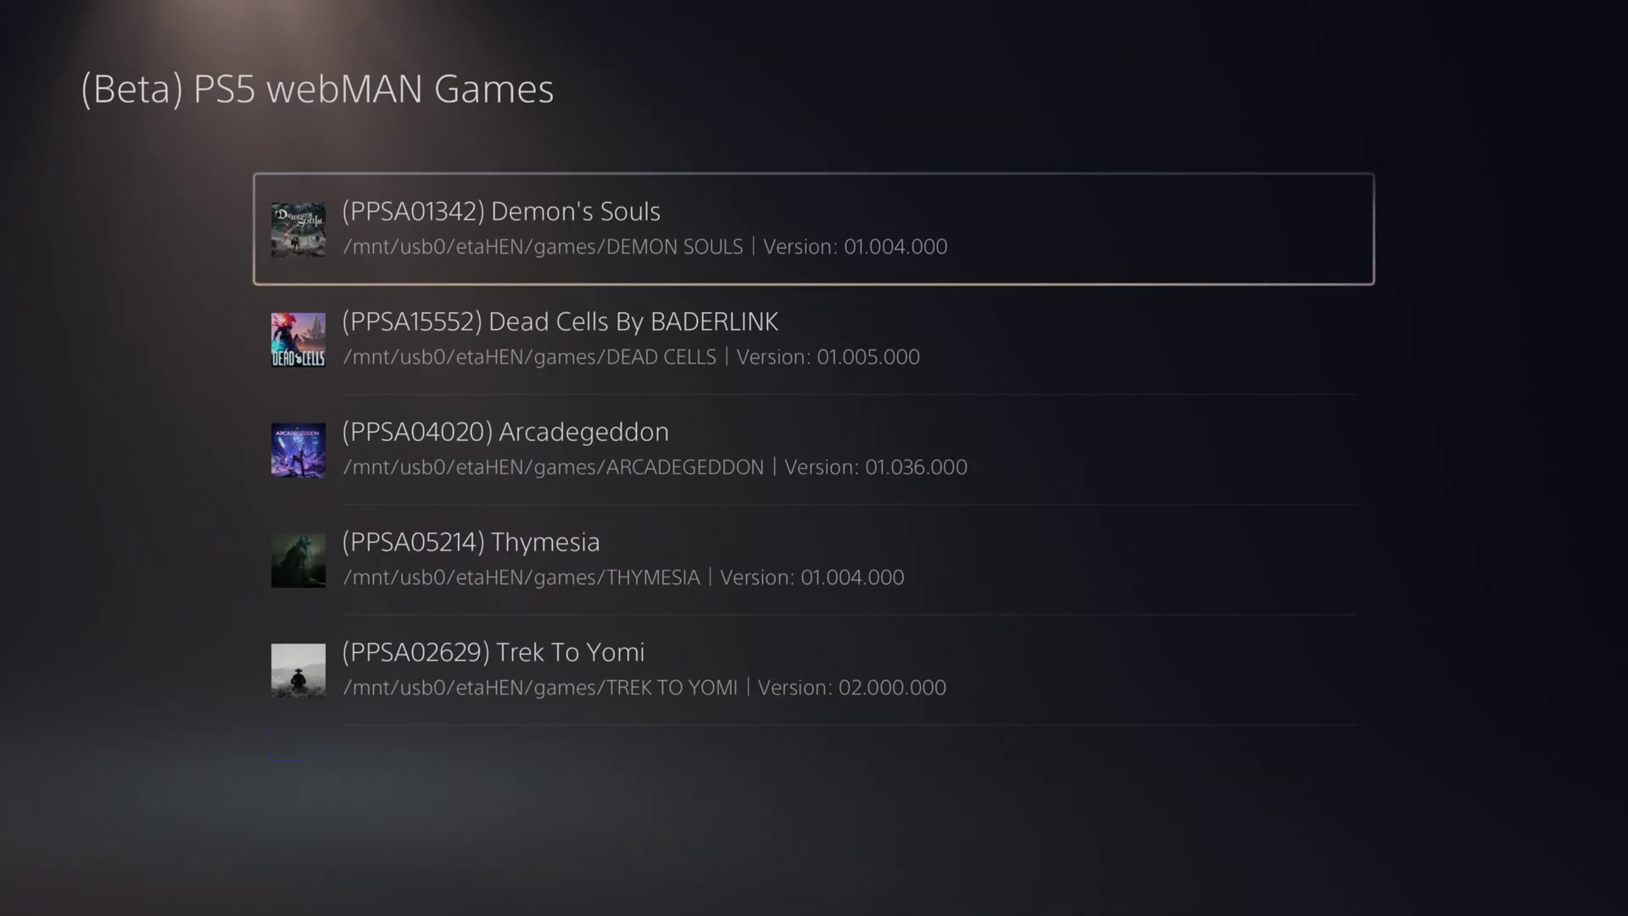
{"action": "key", "text": "Down"}
{"action": "key", "text": "Down"}
{"action": "key", "text": "Down"}
{"action": "key", "text": "Down"}
{"action": "key", "text": "Up"}
{"action": "key", "text": "Up"}
{"action": "key", "text": "Up"}
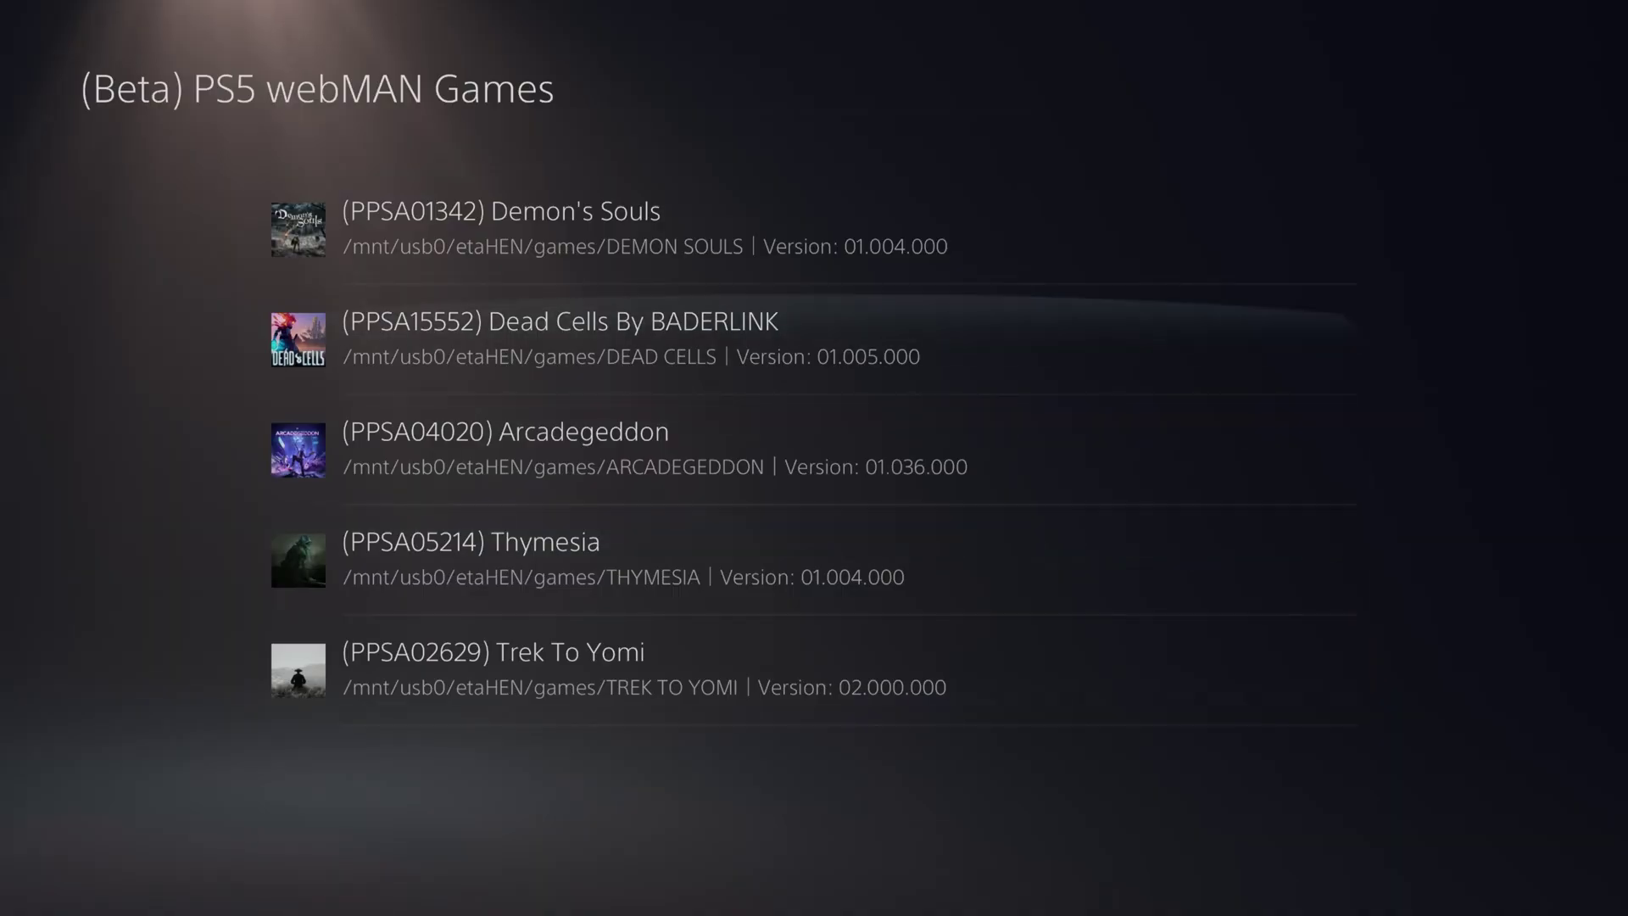
- Launch Dead Cells from the PS5 webMAN Games list
{"action": "key", "text": "Return"}
{"action": "key", "text": "Down"}
{"action": "key", "text": "Down"}
{"action": "key", "text": "Down"}
{"action": "key", "text": "Up"}
{"action": "key", "text": "Up"}
{"action": "key", "text": "Up"}
{"action": "key", "text": "Up"}
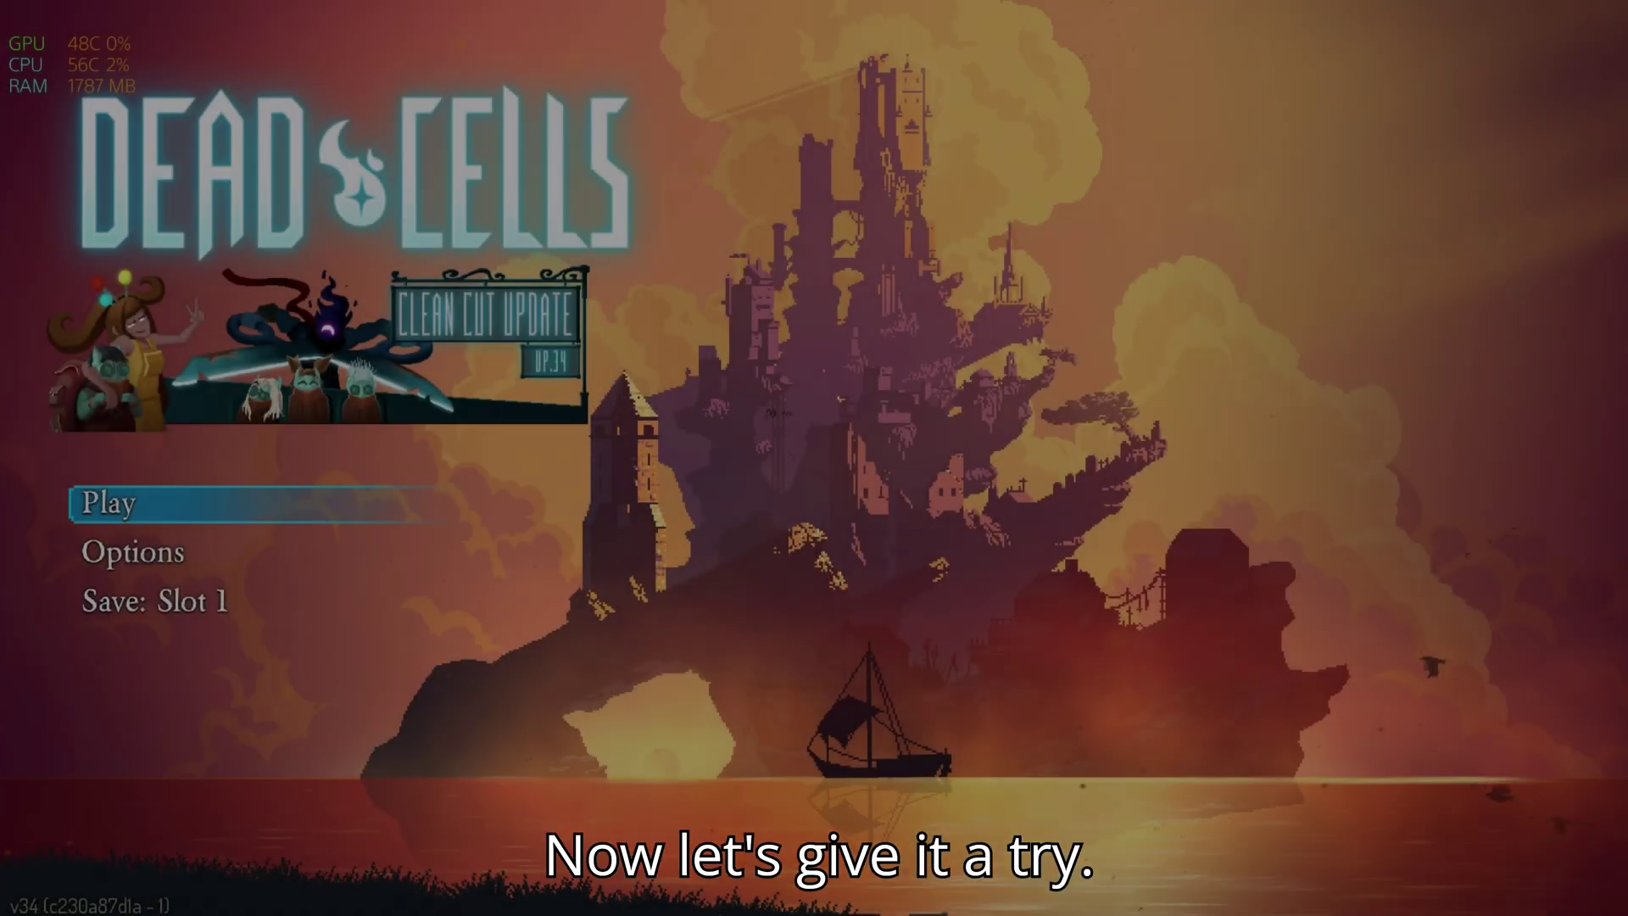
- Start playing Dead Cells by continuing the existing Normal Mode run
{"action": "key", "text": "Down"}
{"action": "key", "text": "Down"}
{"action": "key", "text": "Down"}
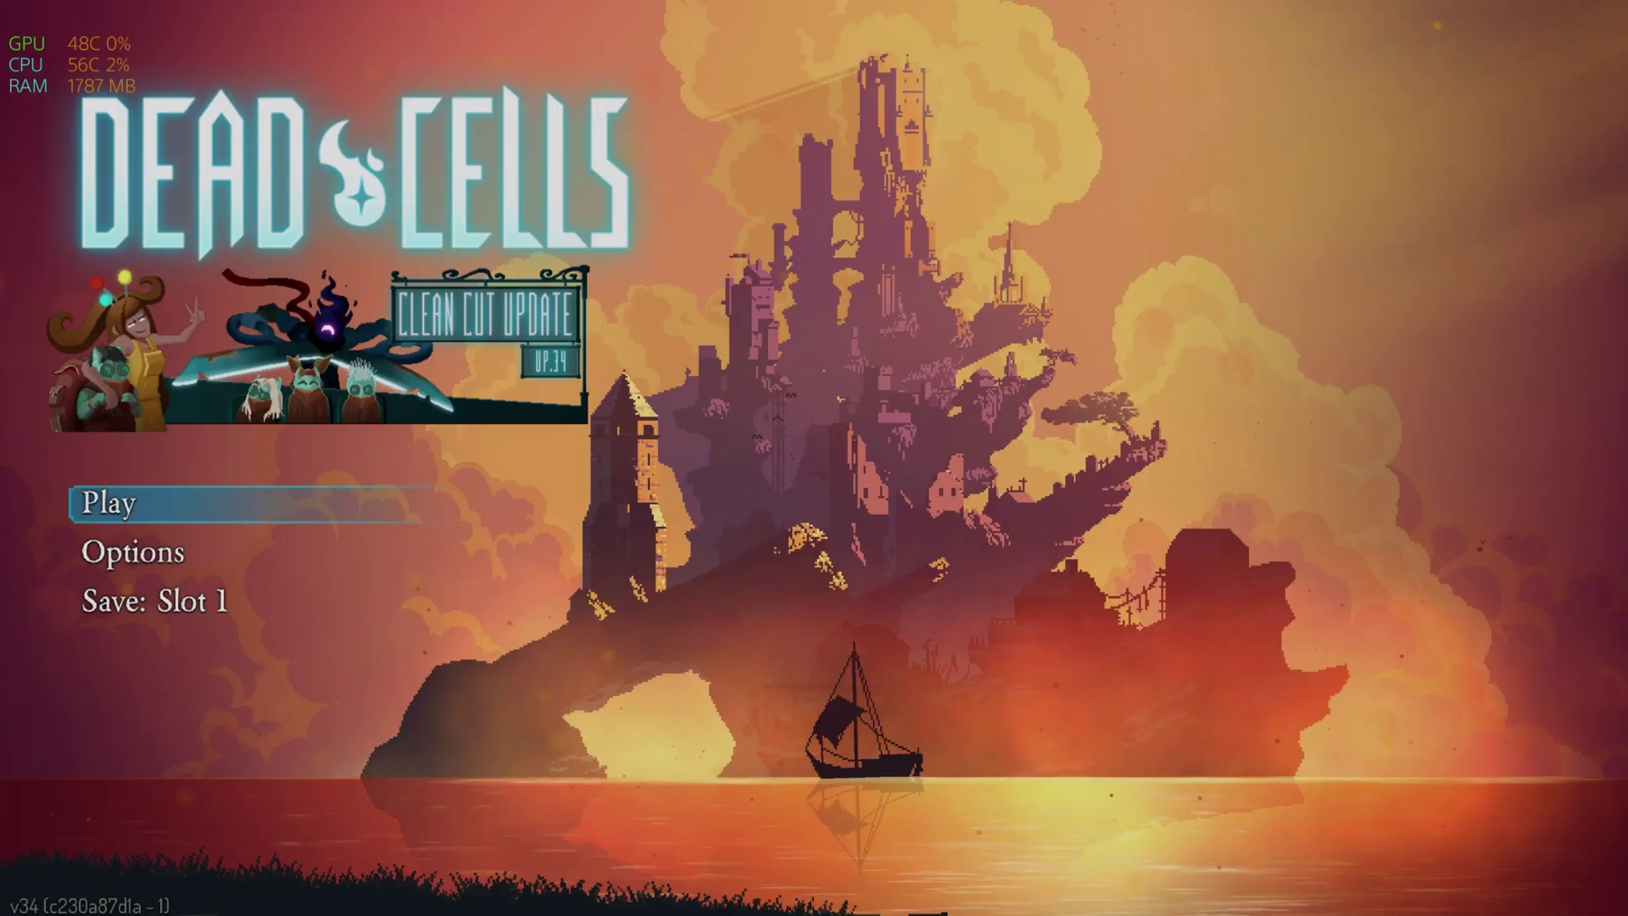
{"action": "key", "text": "Return"}
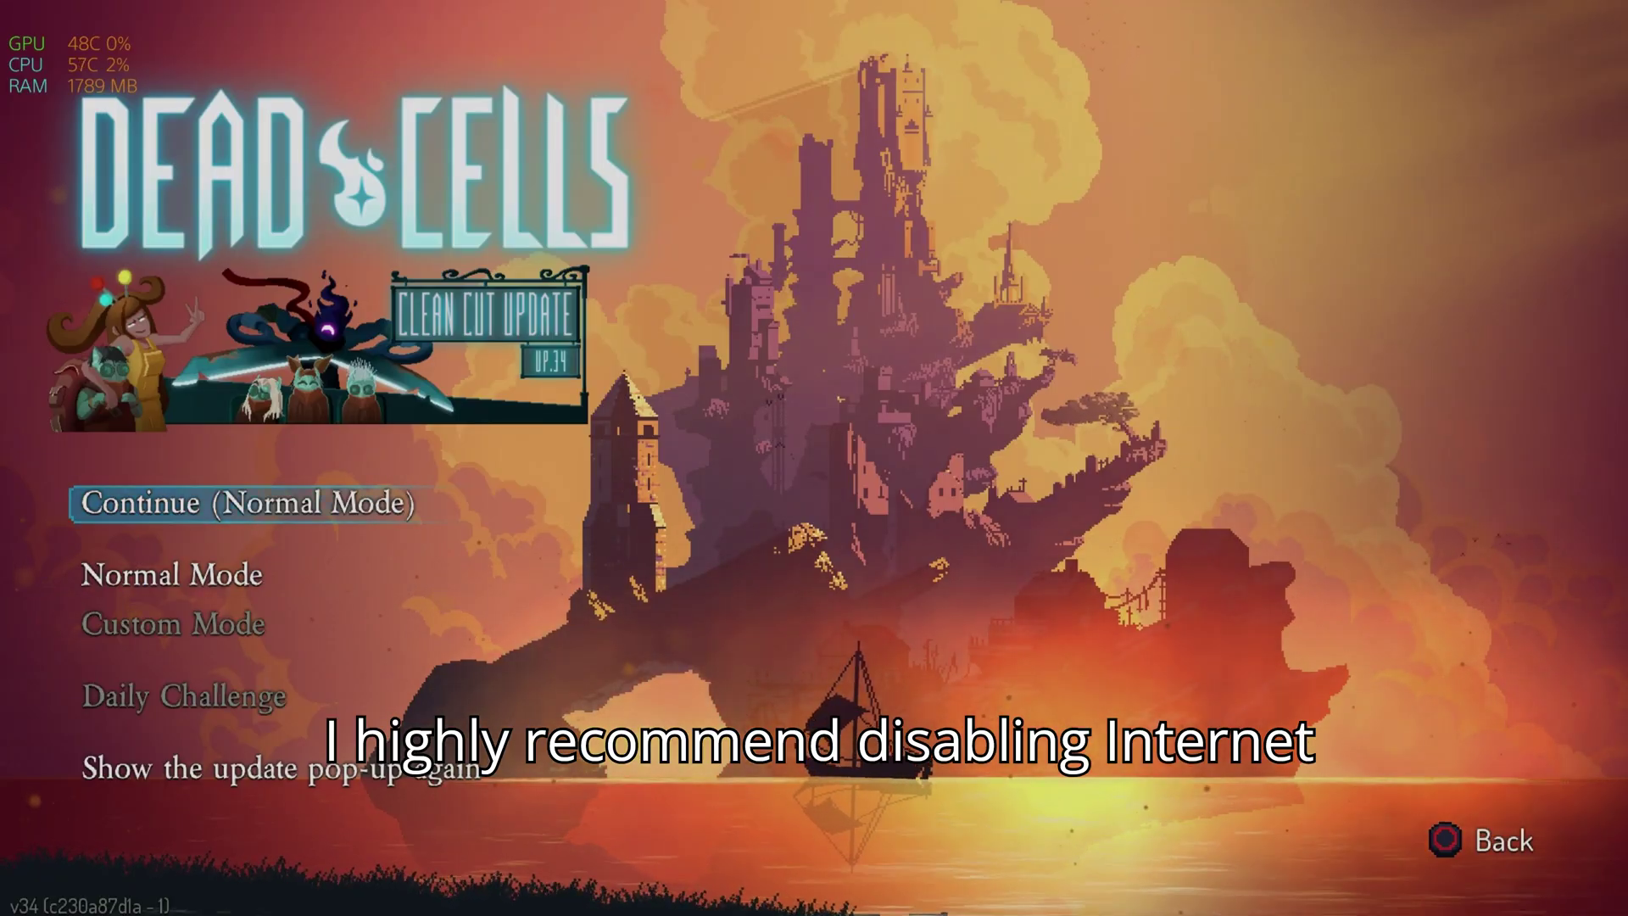
{"action": "key", "text": "Return"}
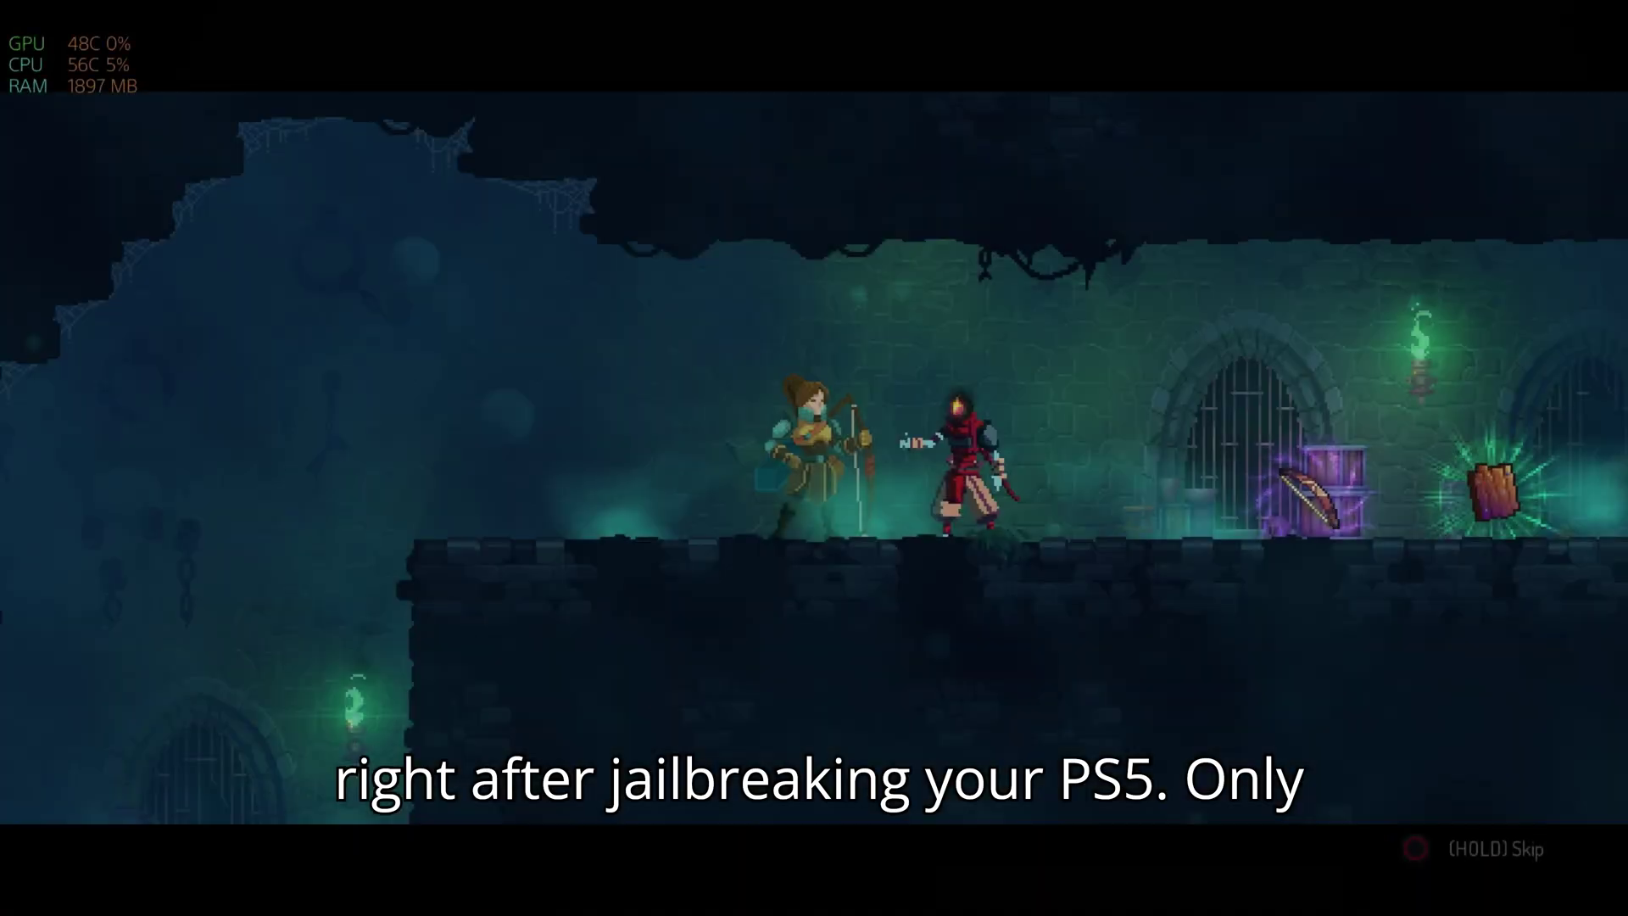
- Pick up the Beginner's Bow and compare the Old Wooden Shield with both equipped weapons without swapping
{"action": "key", "text": "Right"}
{"action": "key", "text": "r"}
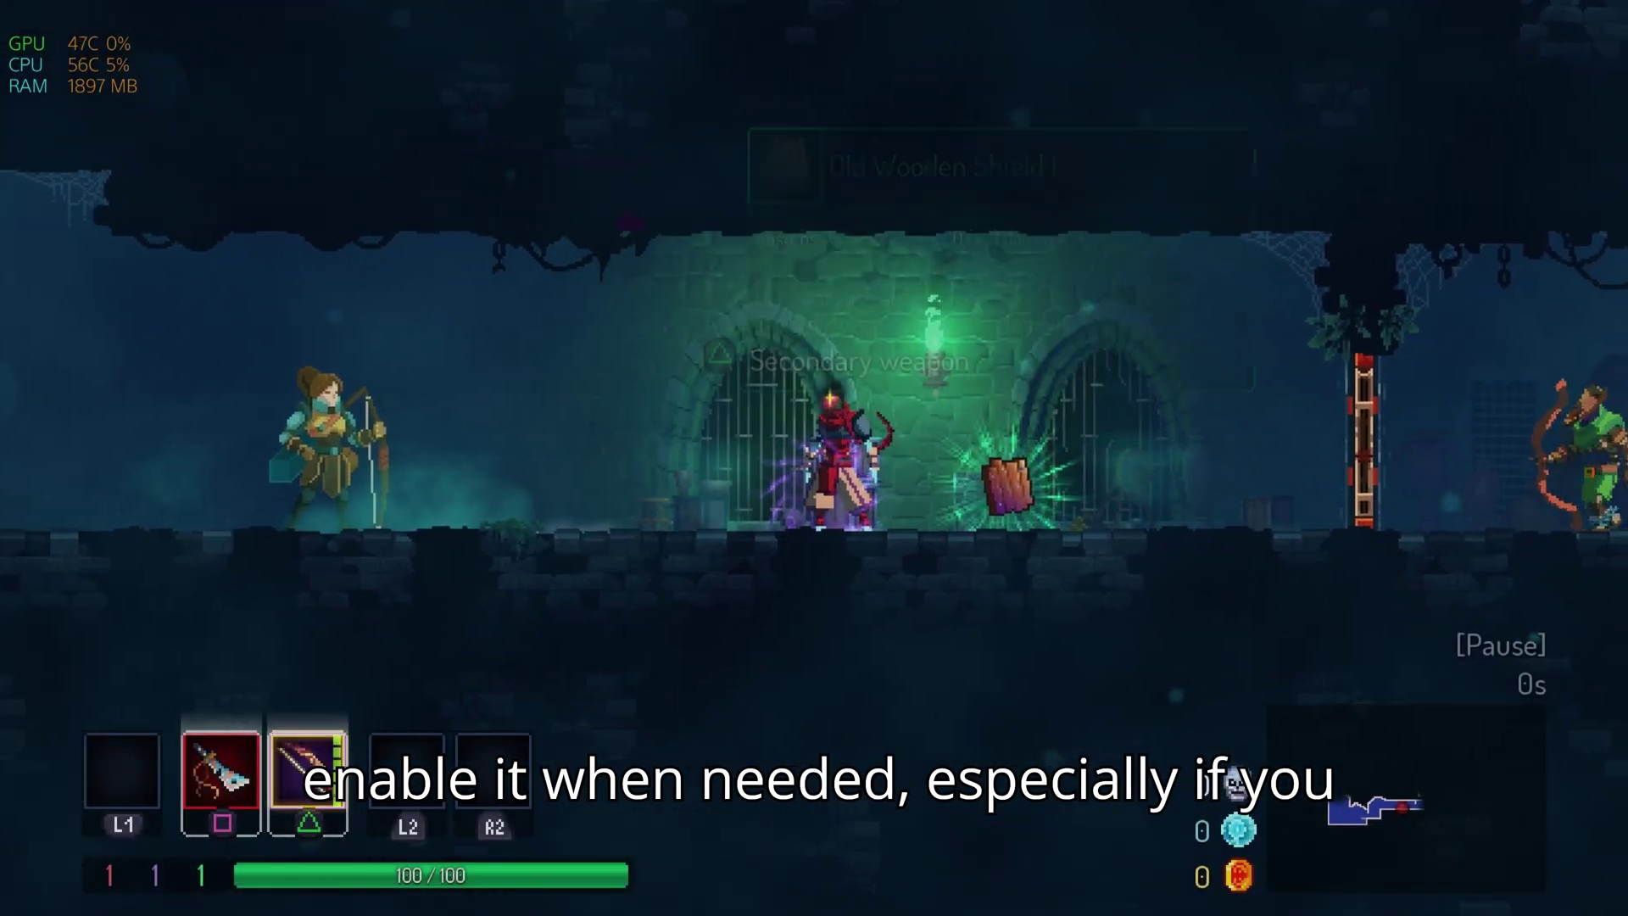
{"action": "key", "text": "Right"}
{"action": "key", "text": "r"}
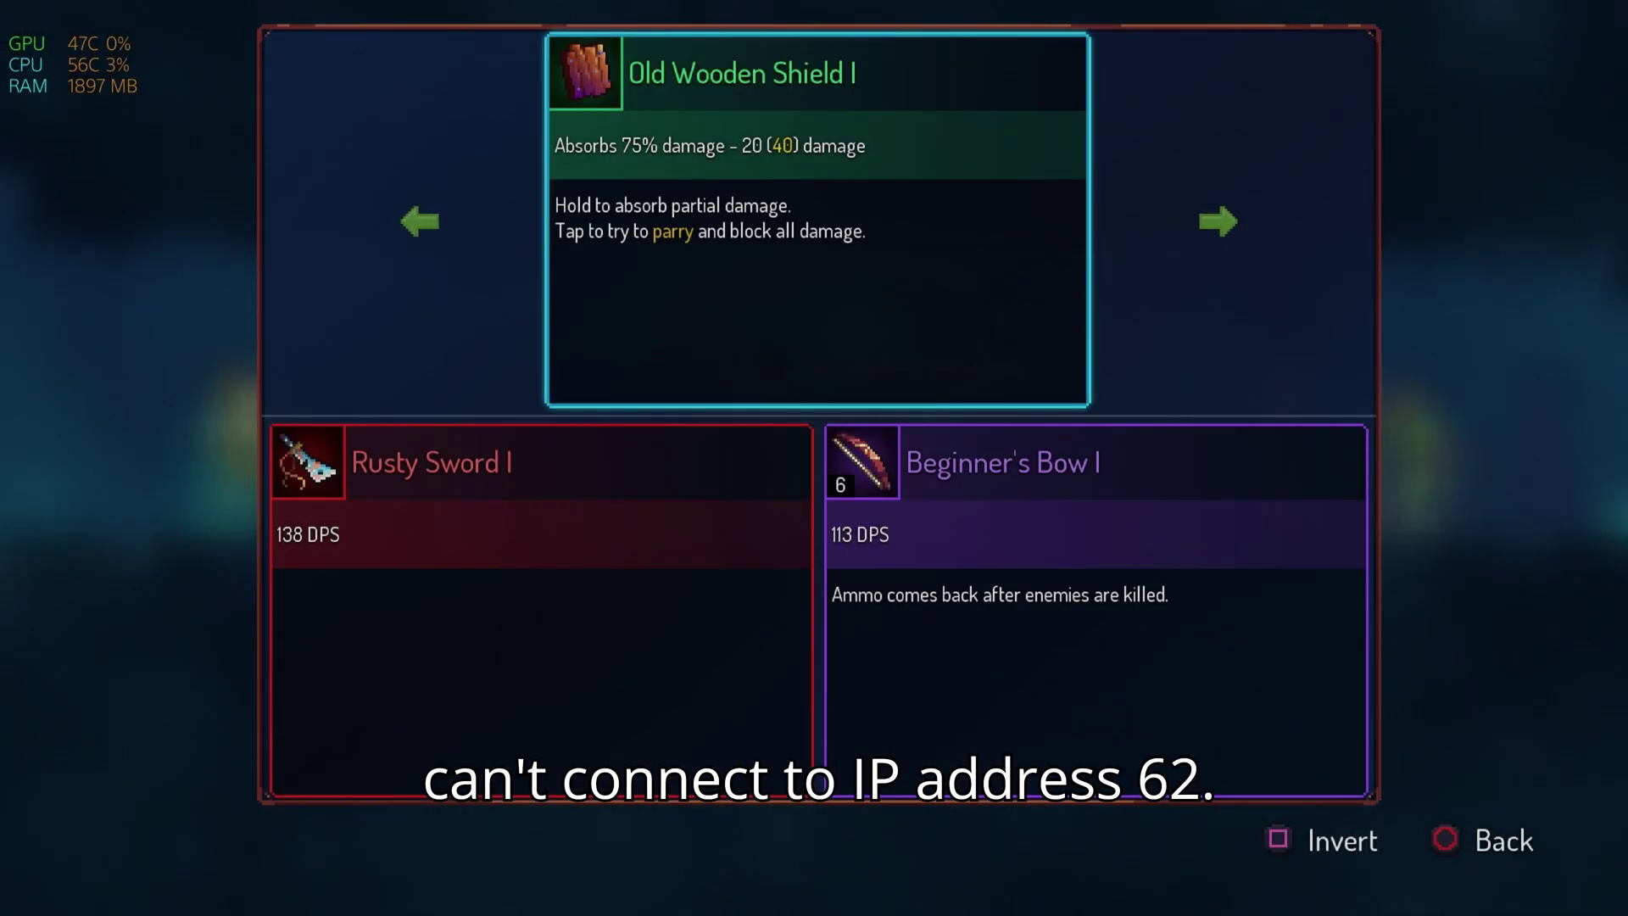
{"action": "key", "text": "Right"}
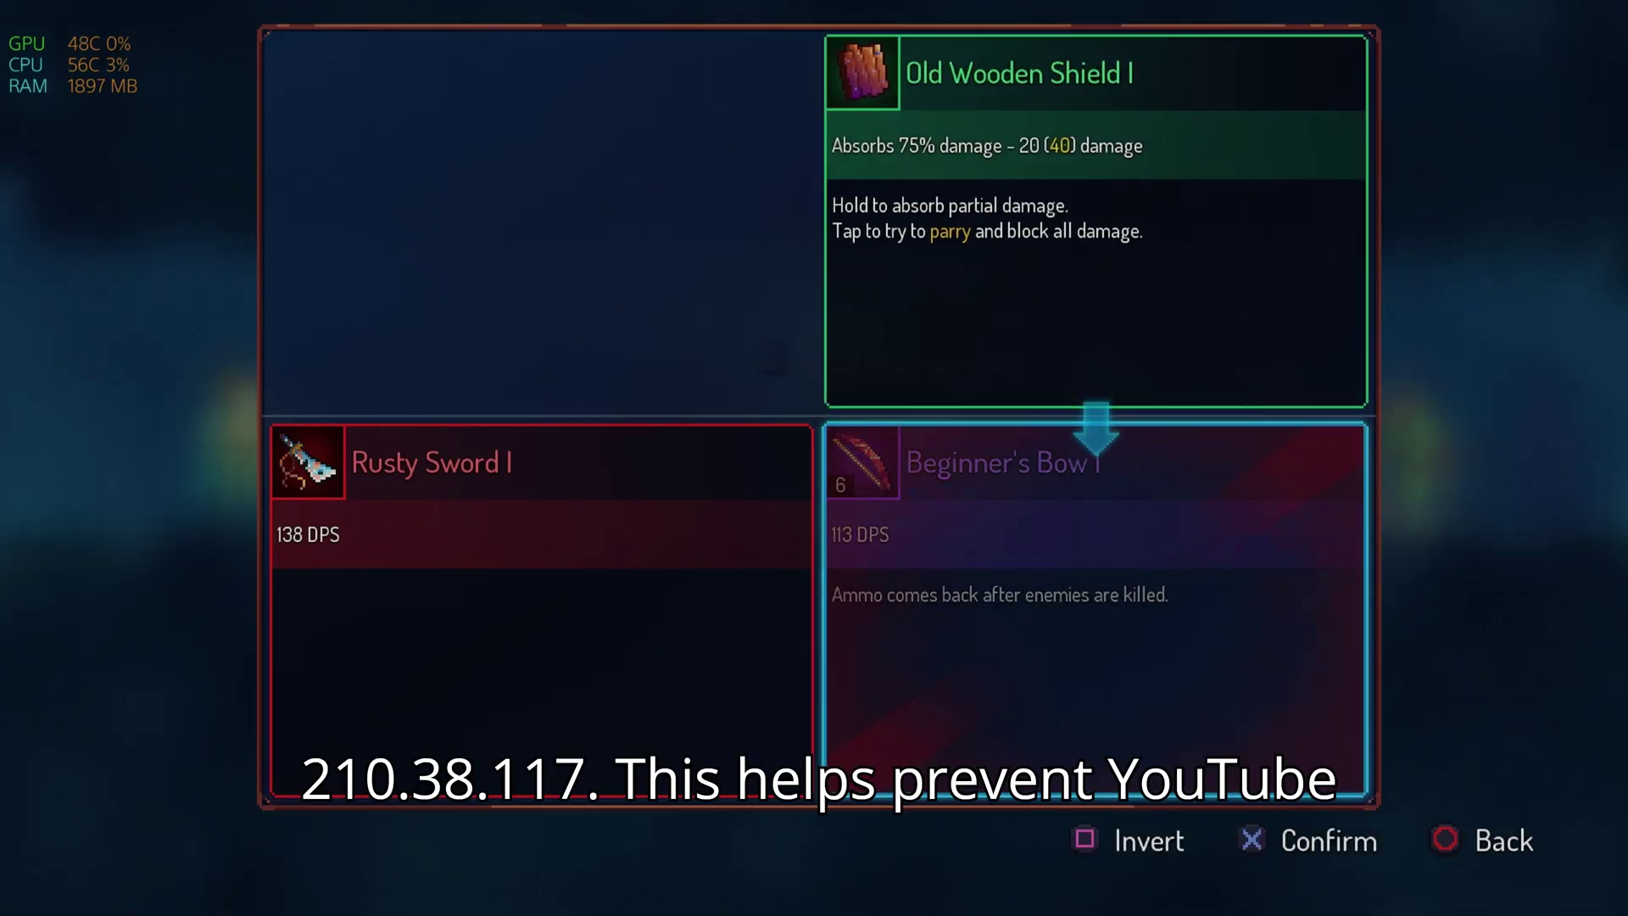
{"action": "key", "text": "Left"}
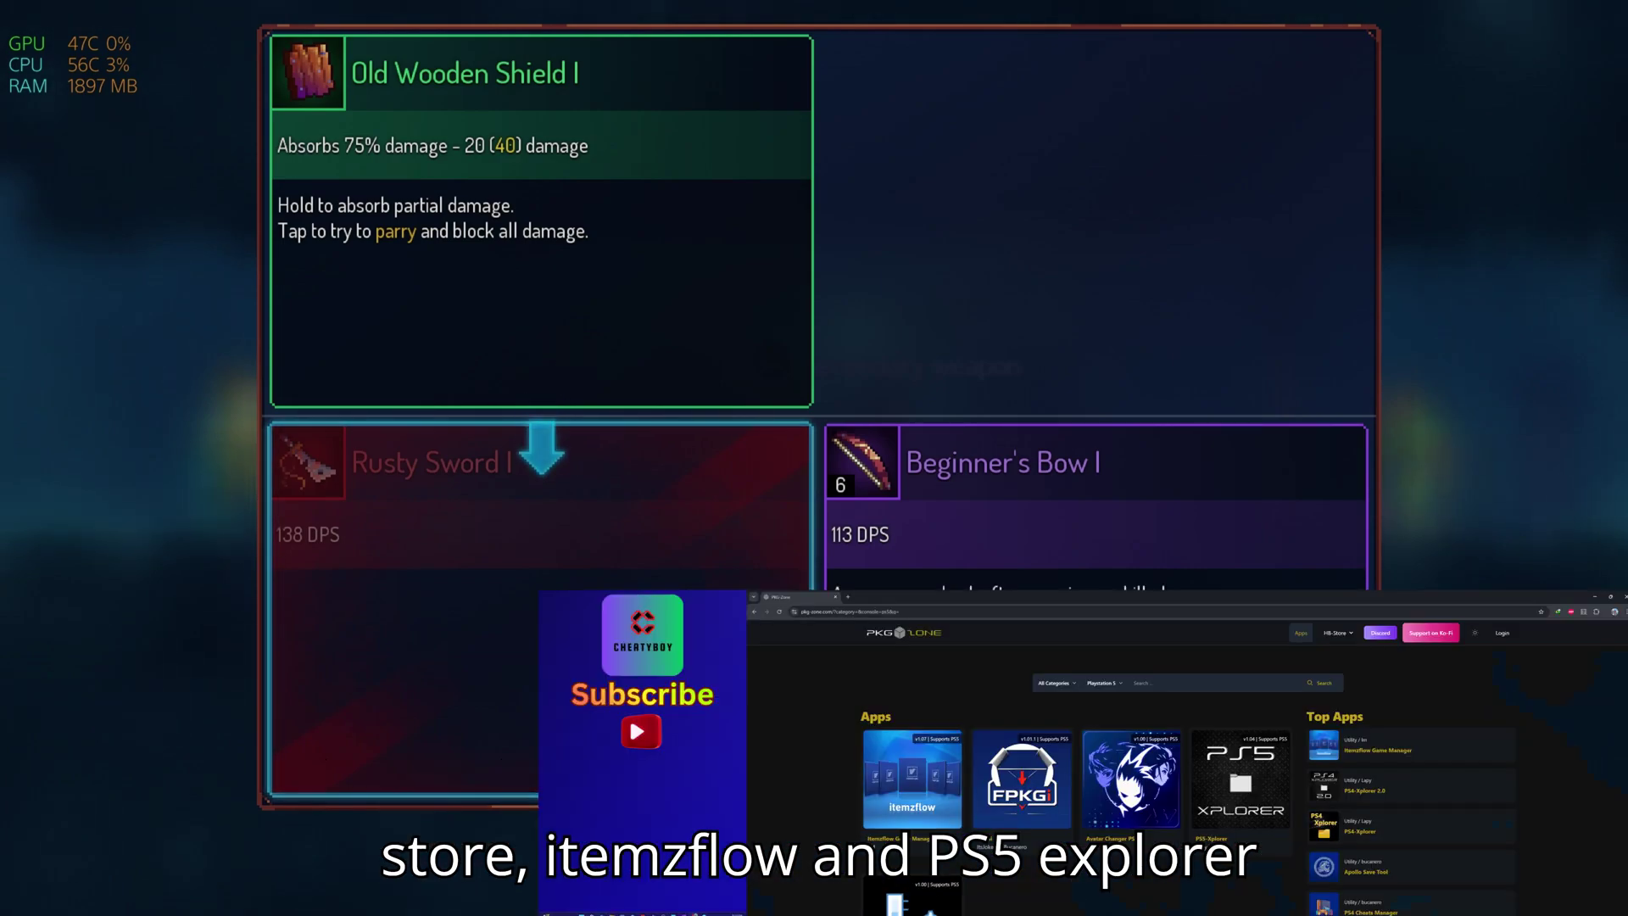
{"action": "key", "text": "Escape"}
- Kill the enemies along the first corridor and climb the chain to the floor above
{"action": "key", "text": "Right"}
{"action": "key", "text": "j"}
{"action": "key", "text": "Right"}
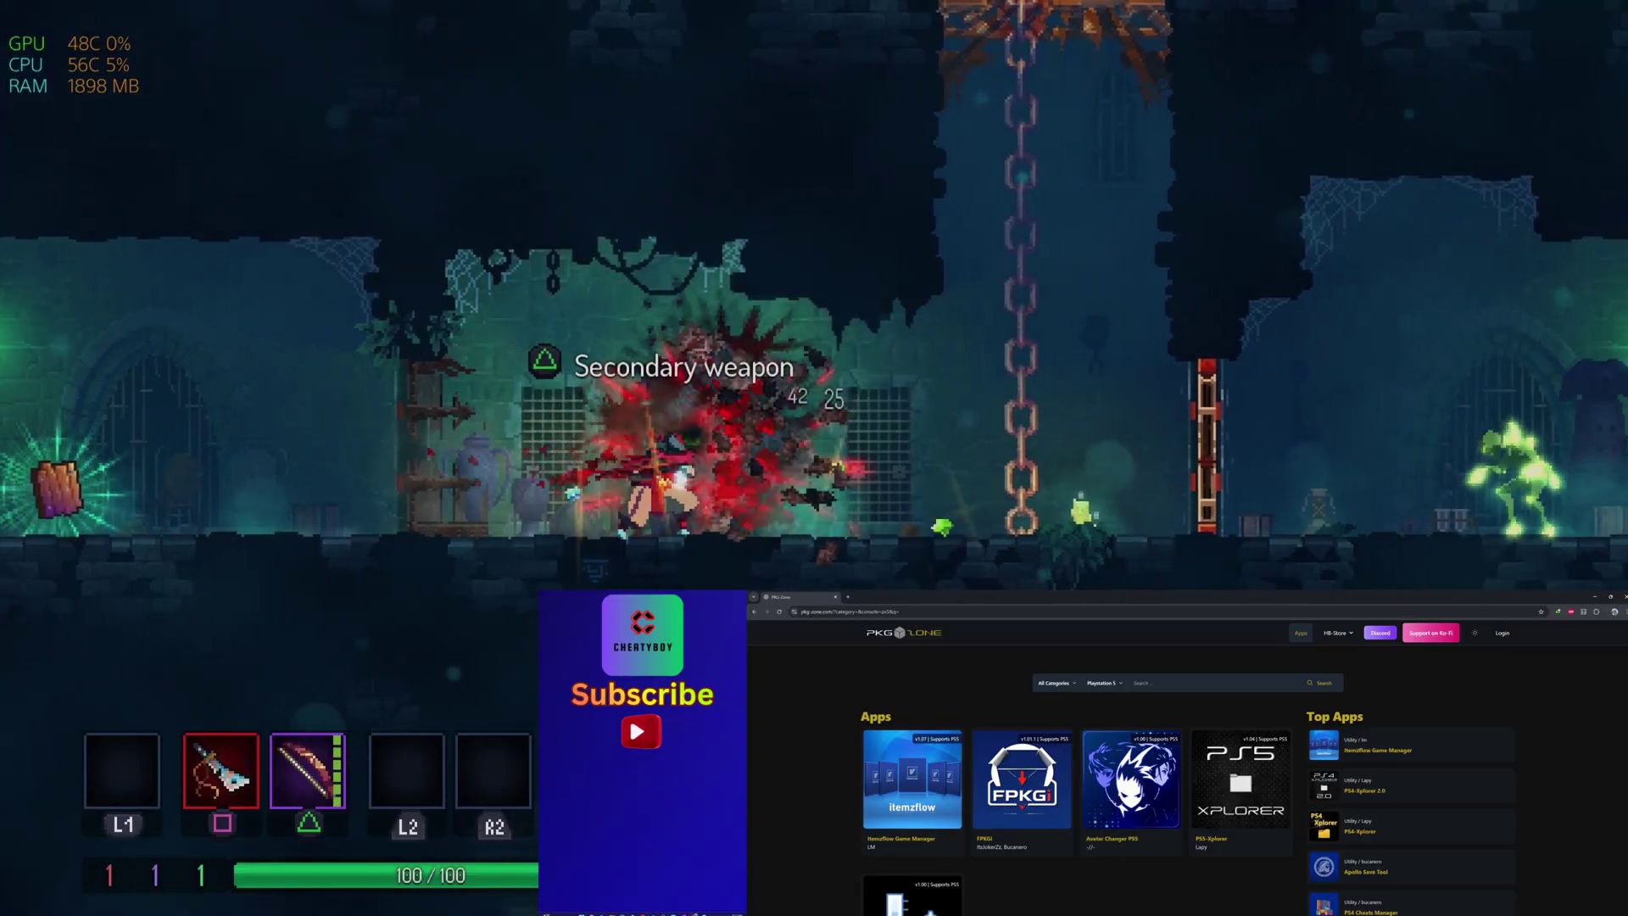
{"action": "key", "text": "Right"}
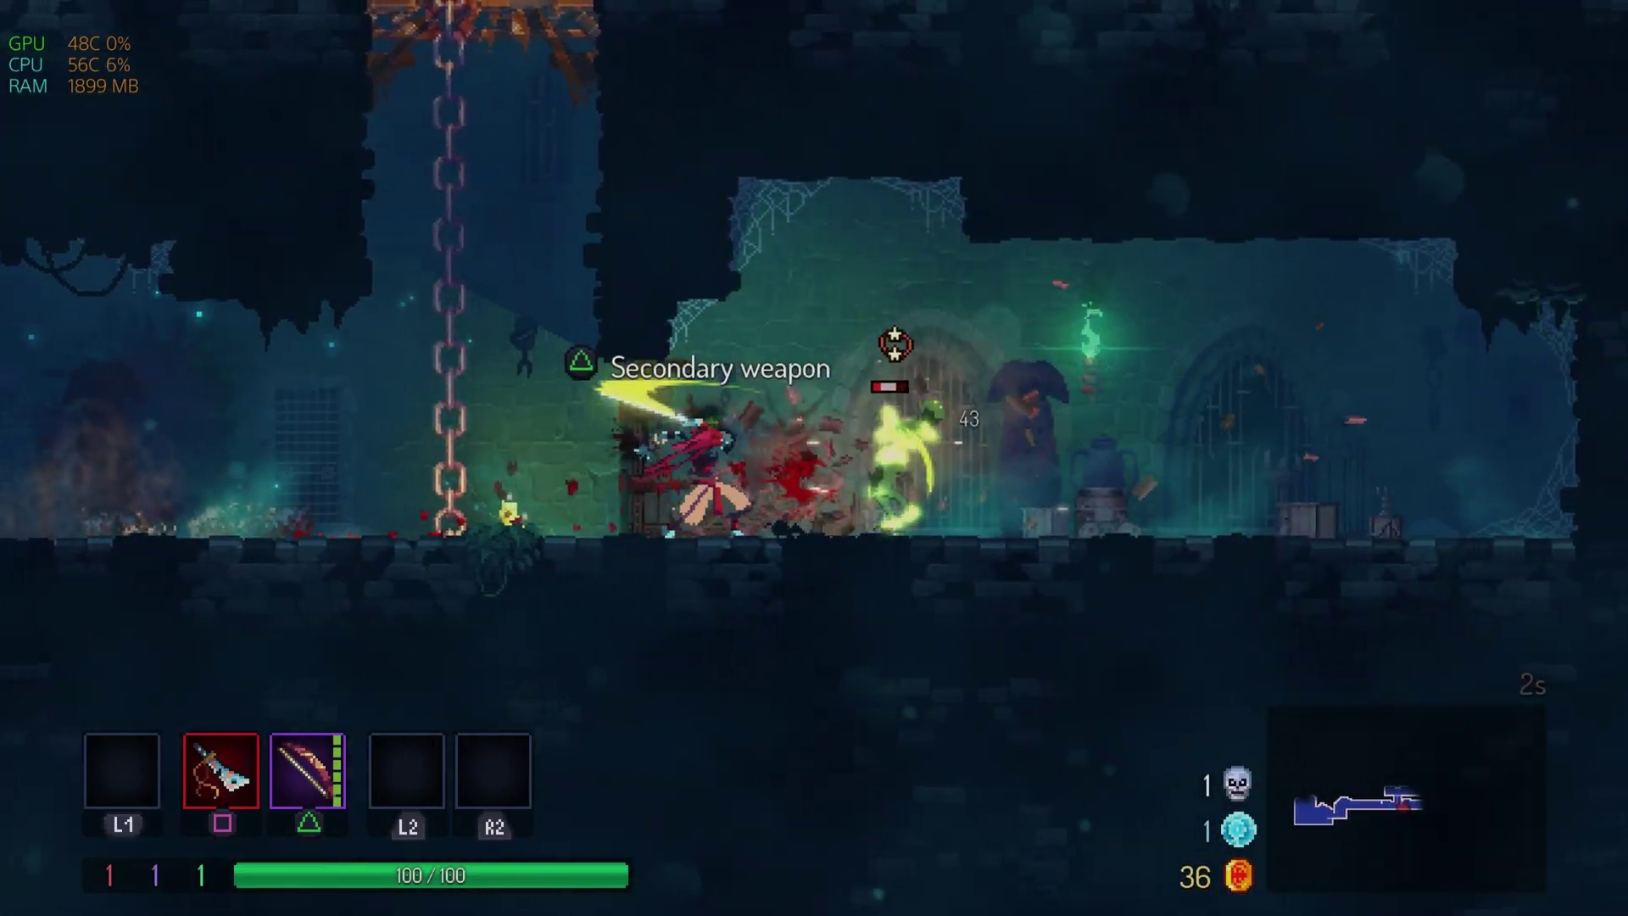
{"action": "key", "text": "Left"}
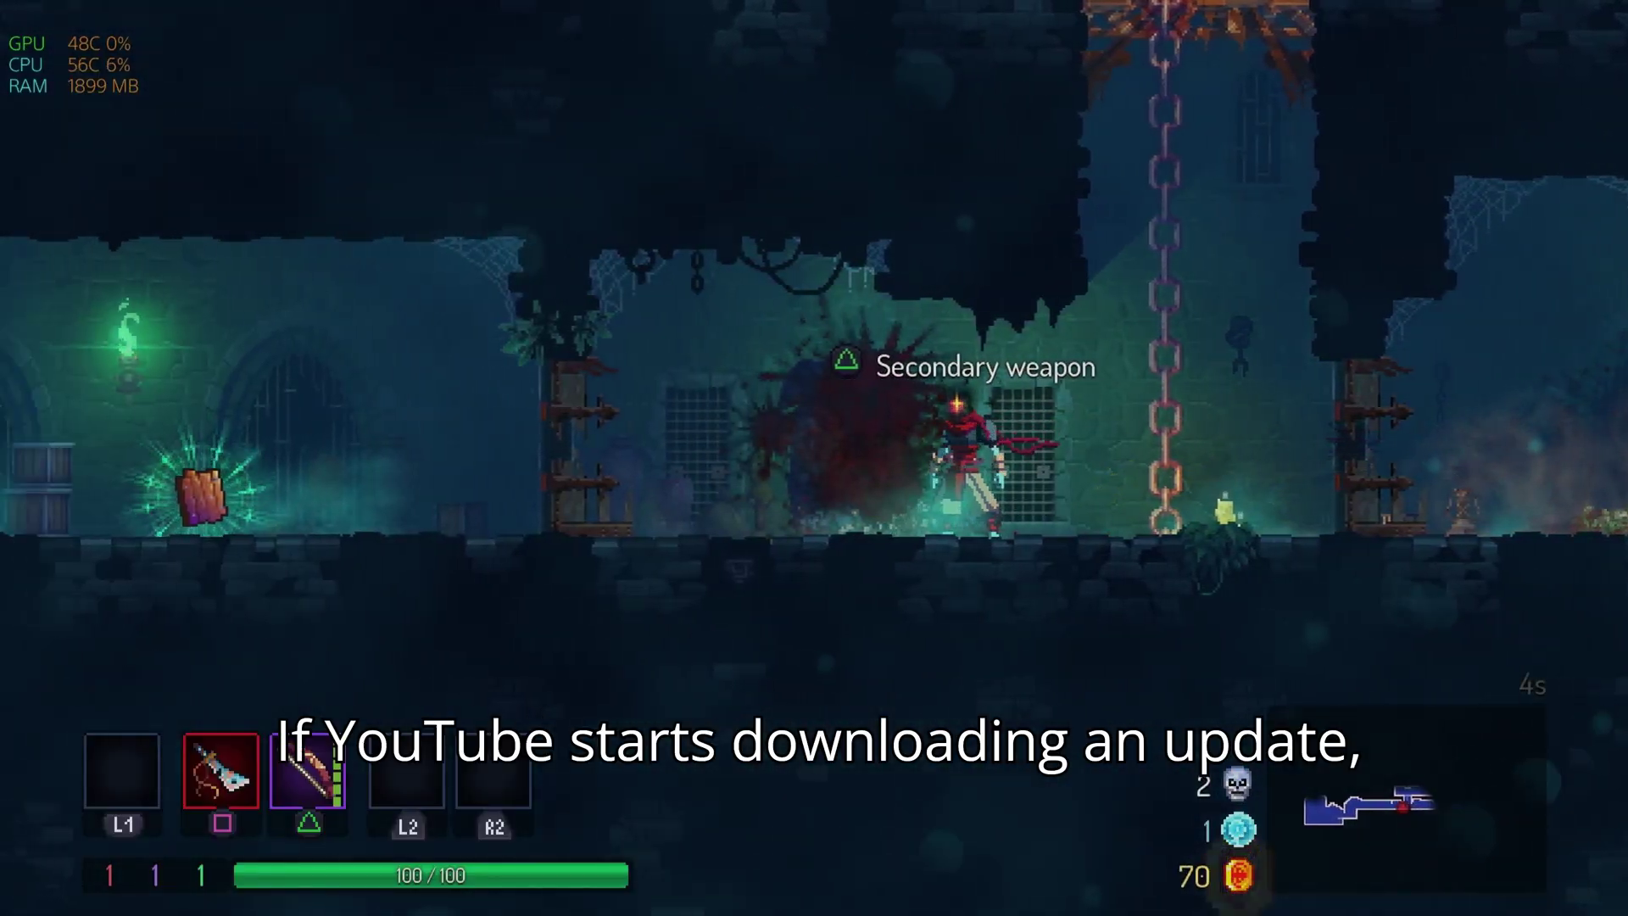
{"action": "key", "text": "Left"}
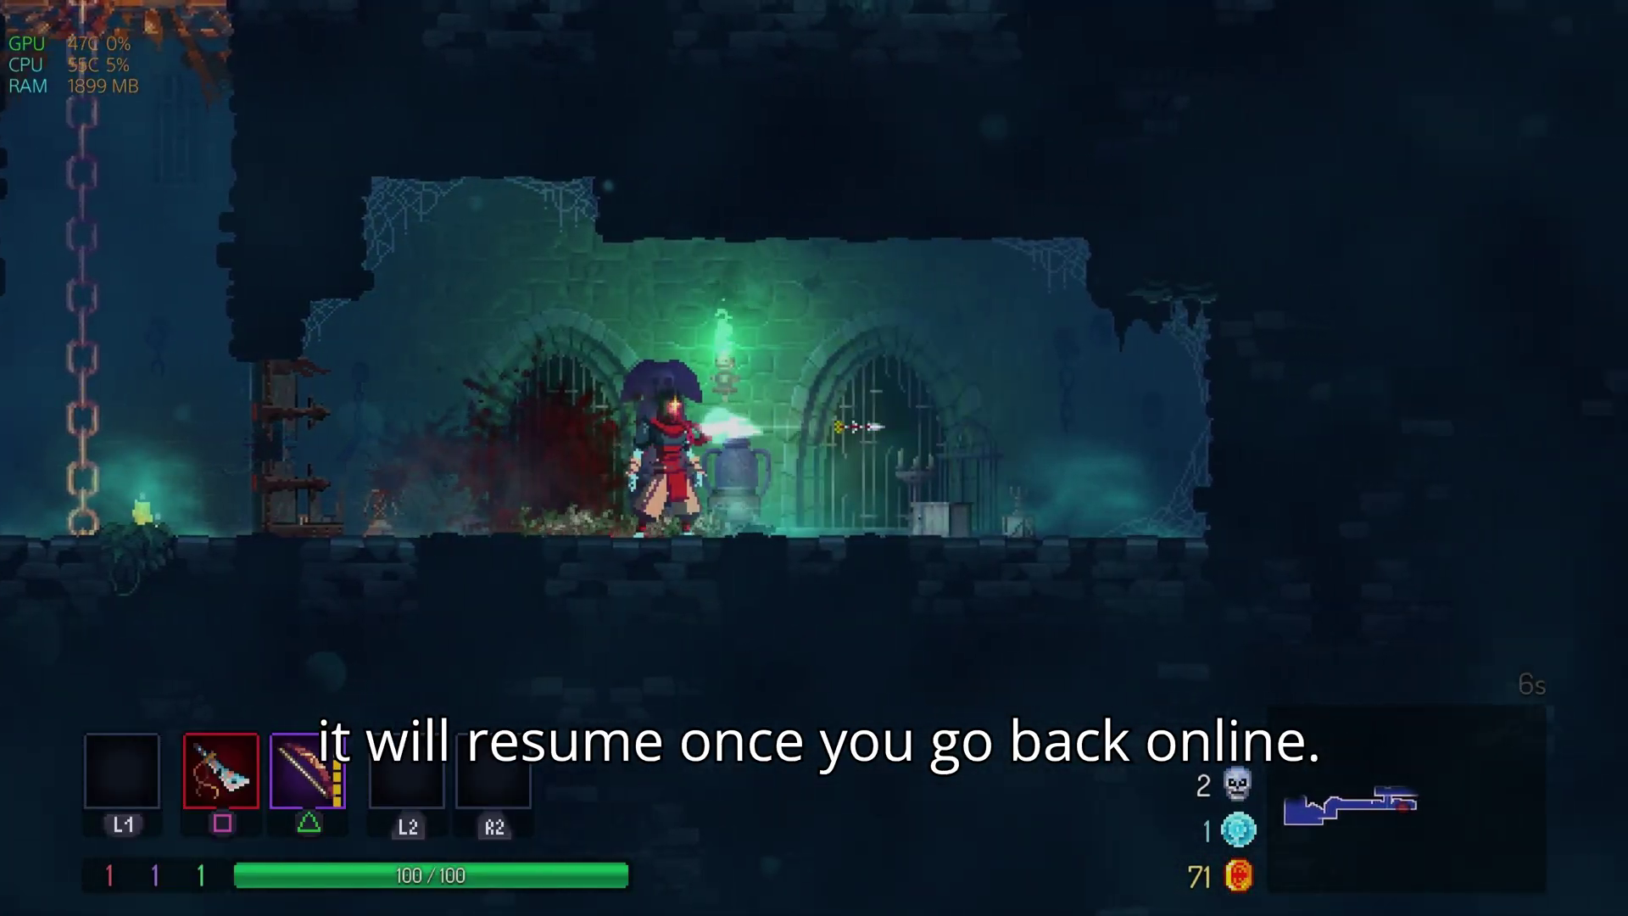
{"action": "key", "text": "Right"}
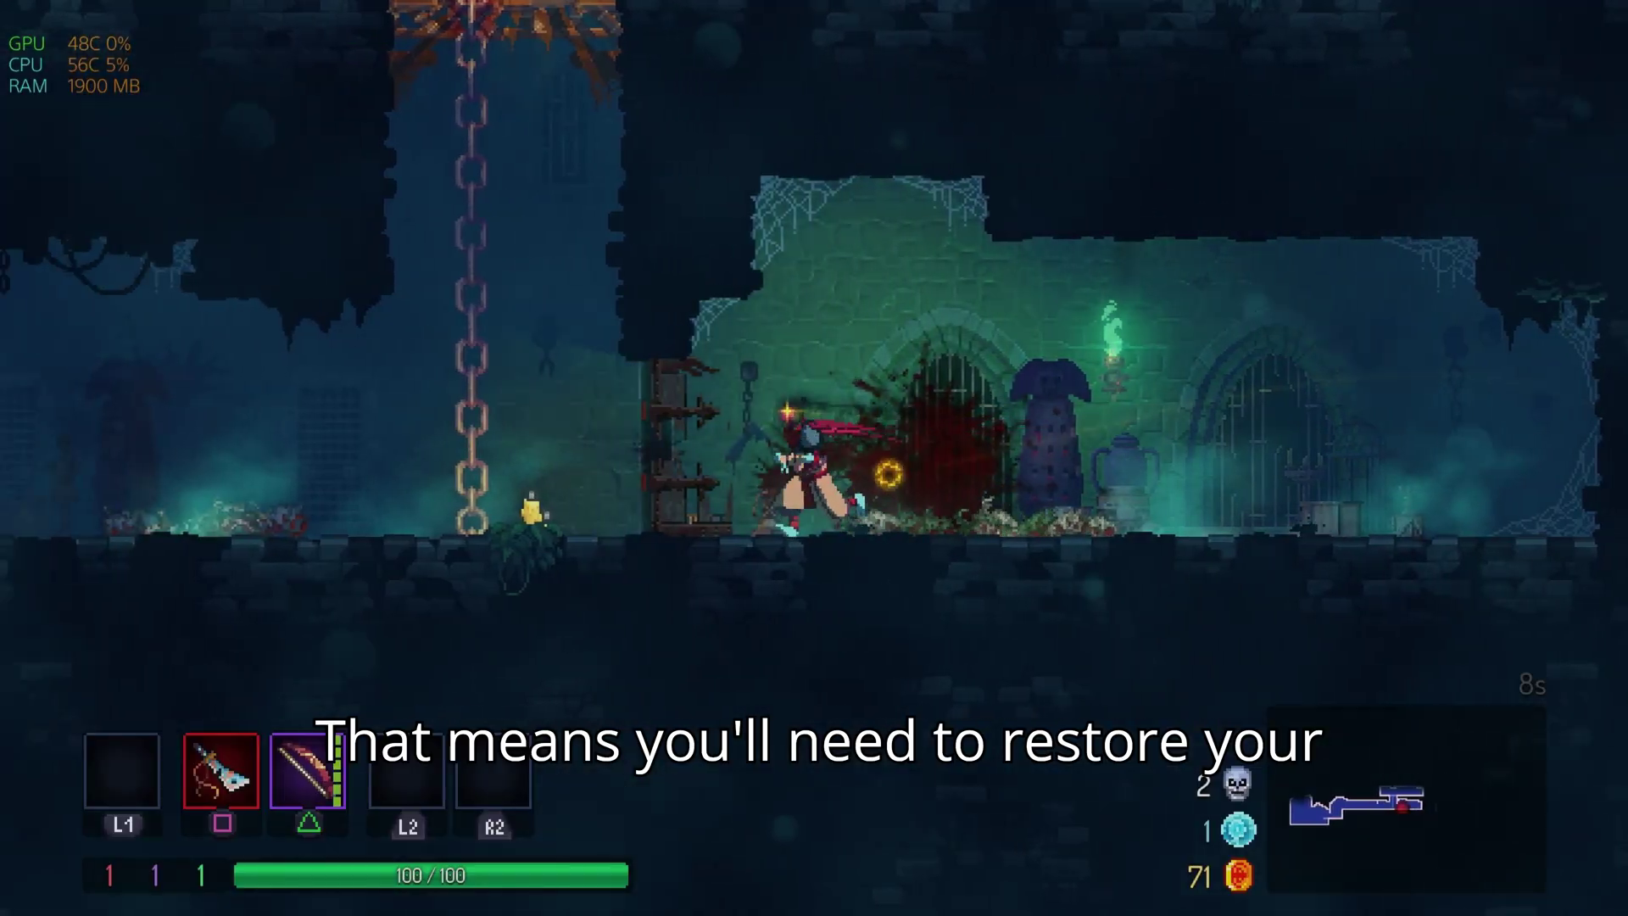
{"action": "key", "text": "Up"}
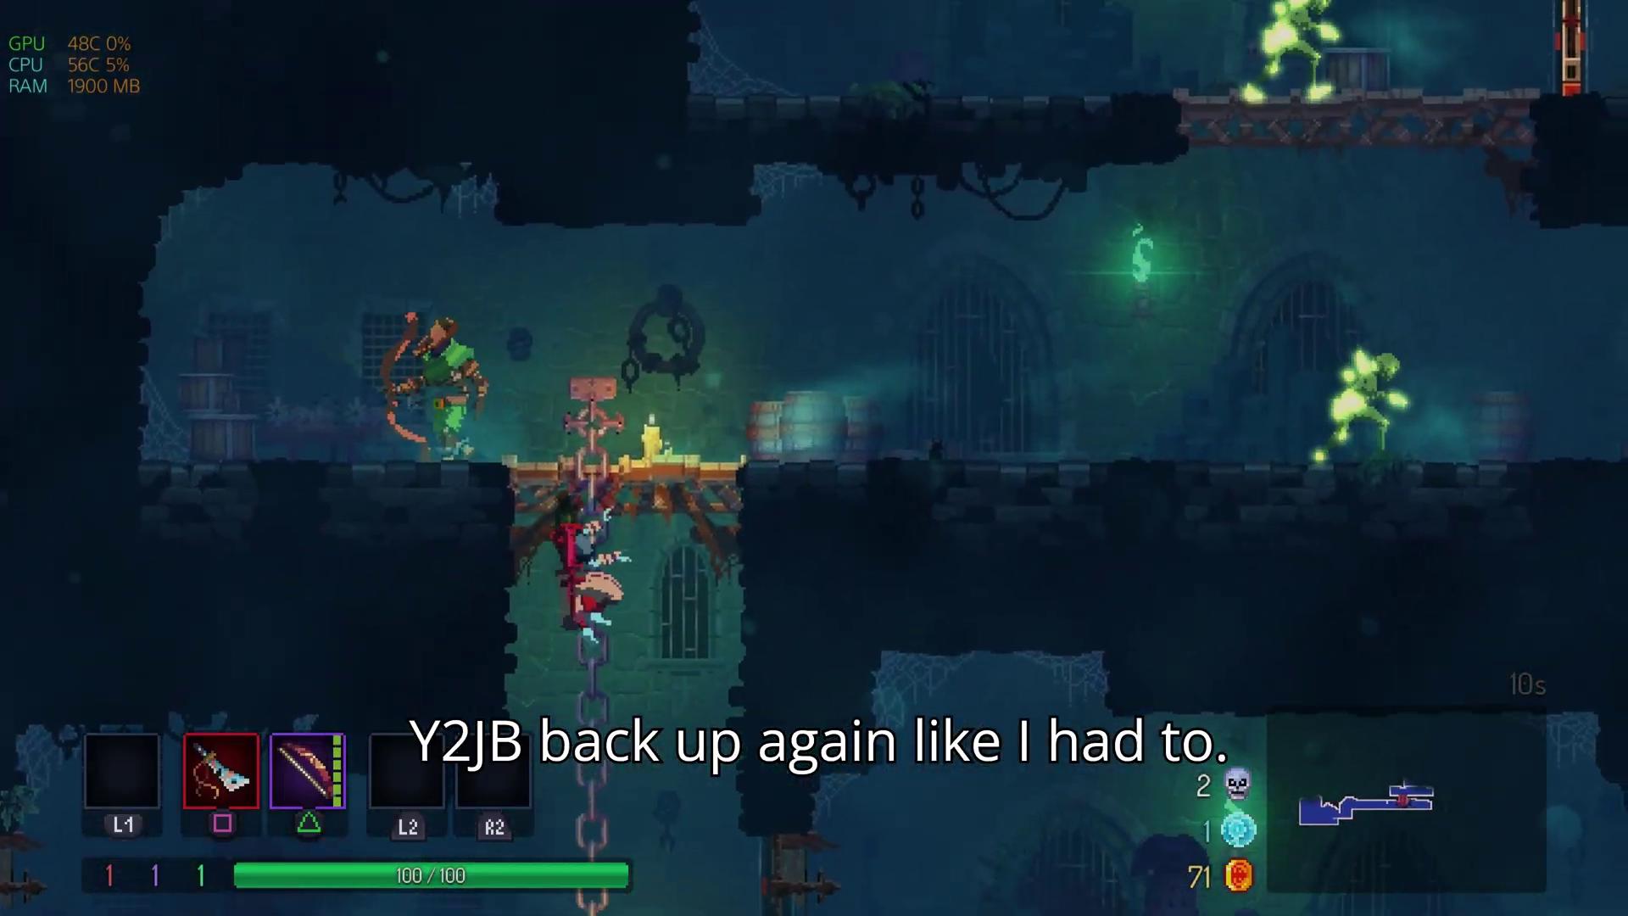
- Kill the archer beside the chain and the zombies in the corridor on this floor
{"action": "key", "text": "Left"}
{"action": "key", "text": "j"}
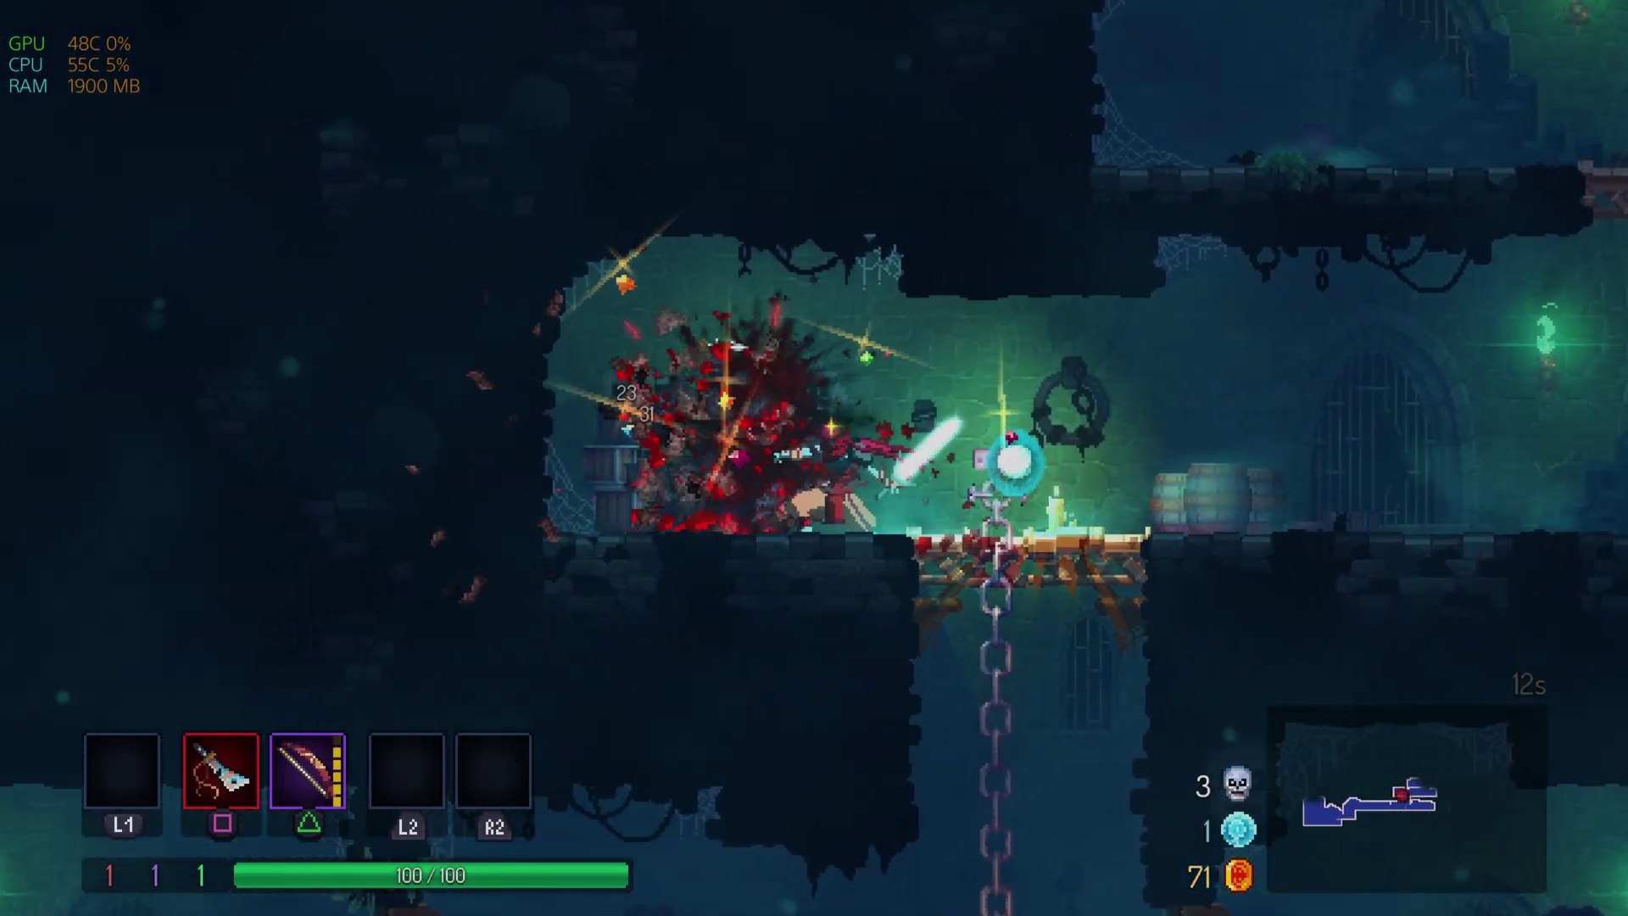
{"action": "key", "text": "Right"}
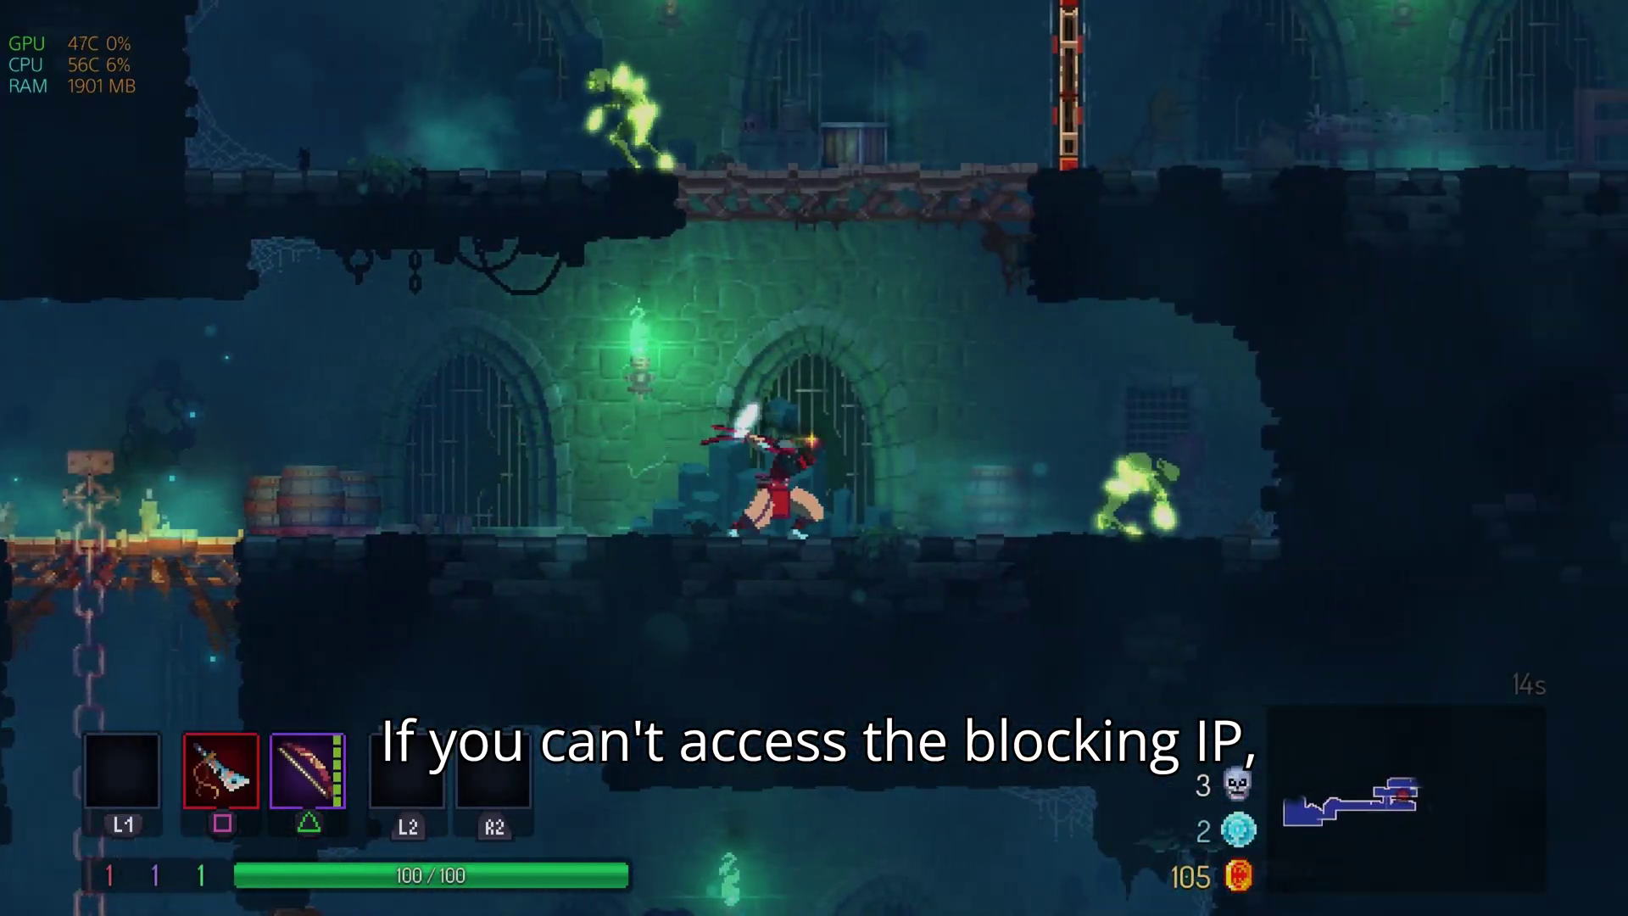
{"action": "key", "text": "j"}
{"action": "key", "text": "Left"}
{"action": "key", "text": "j"}
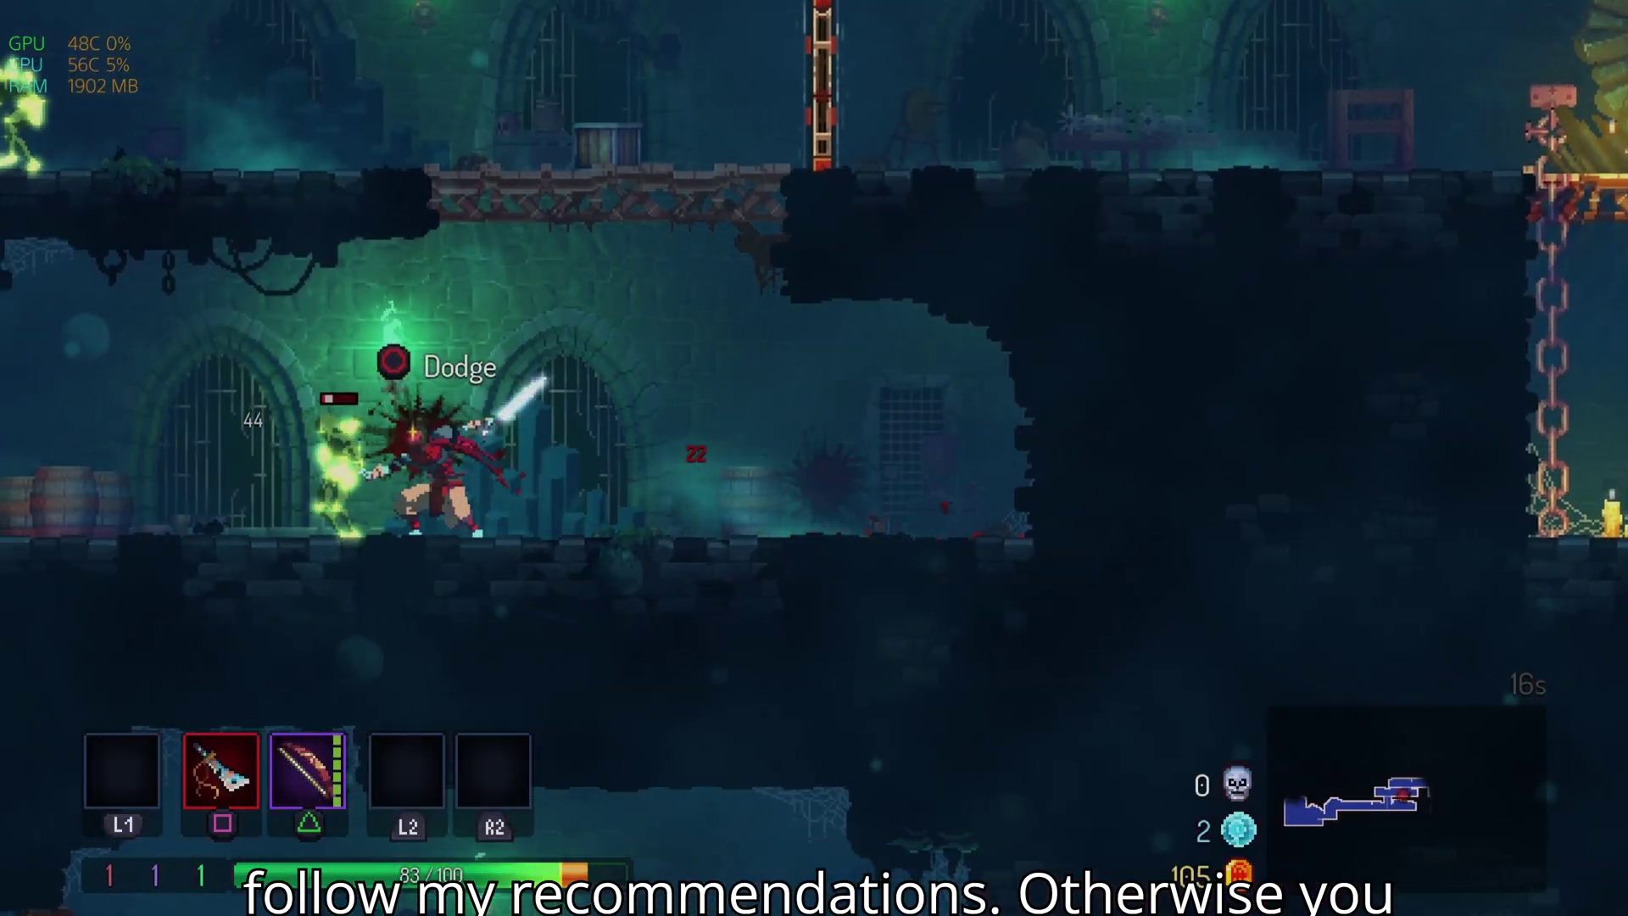
{"action": "key", "text": "Left"}
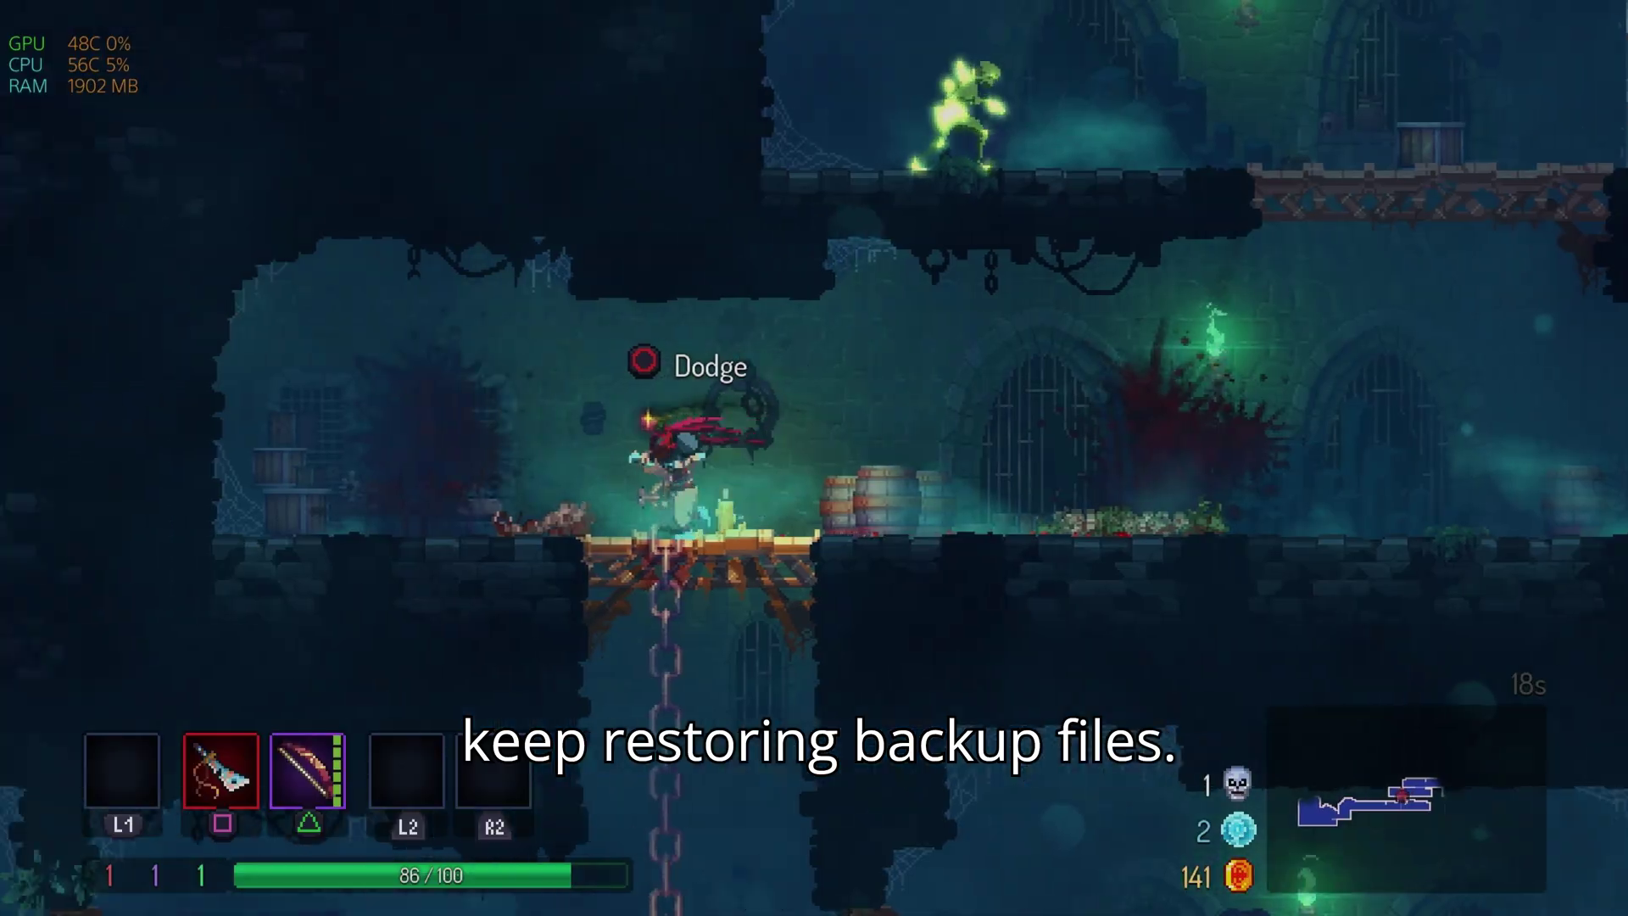
- Move up through the next floor to the glowing rune portal and open the console's control center
{"action": "key", "text": "Right"}
{"action": "key", "text": "shift"}
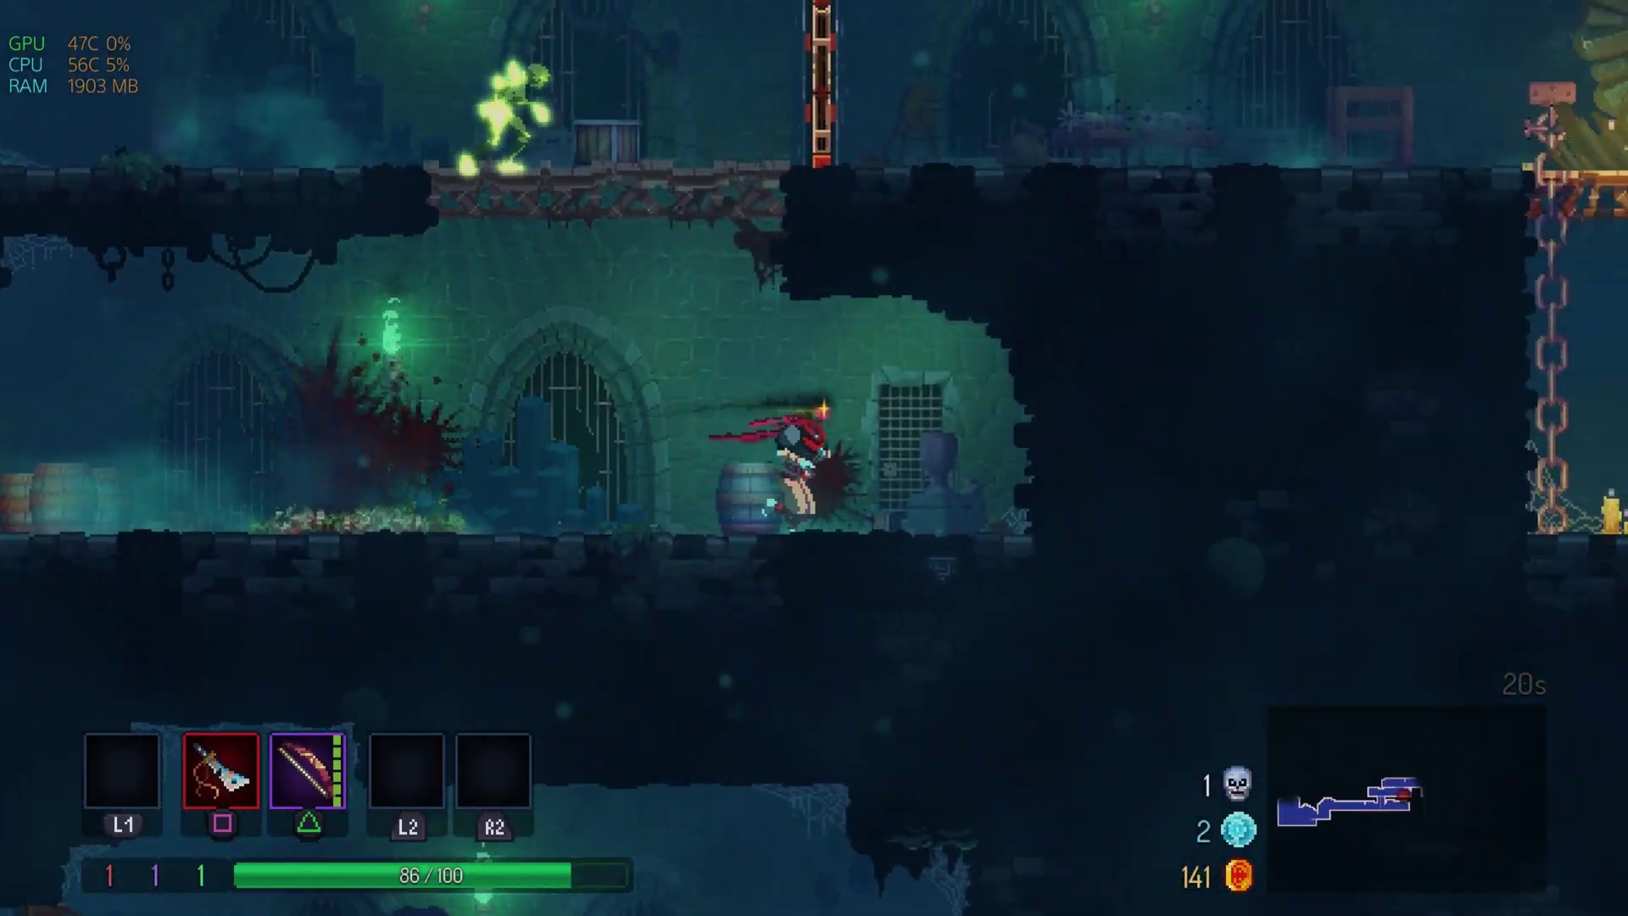
{"action": "key", "text": "Right"}
{"action": "key", "text": "Left"}
{"action": "key", "text": "space"}
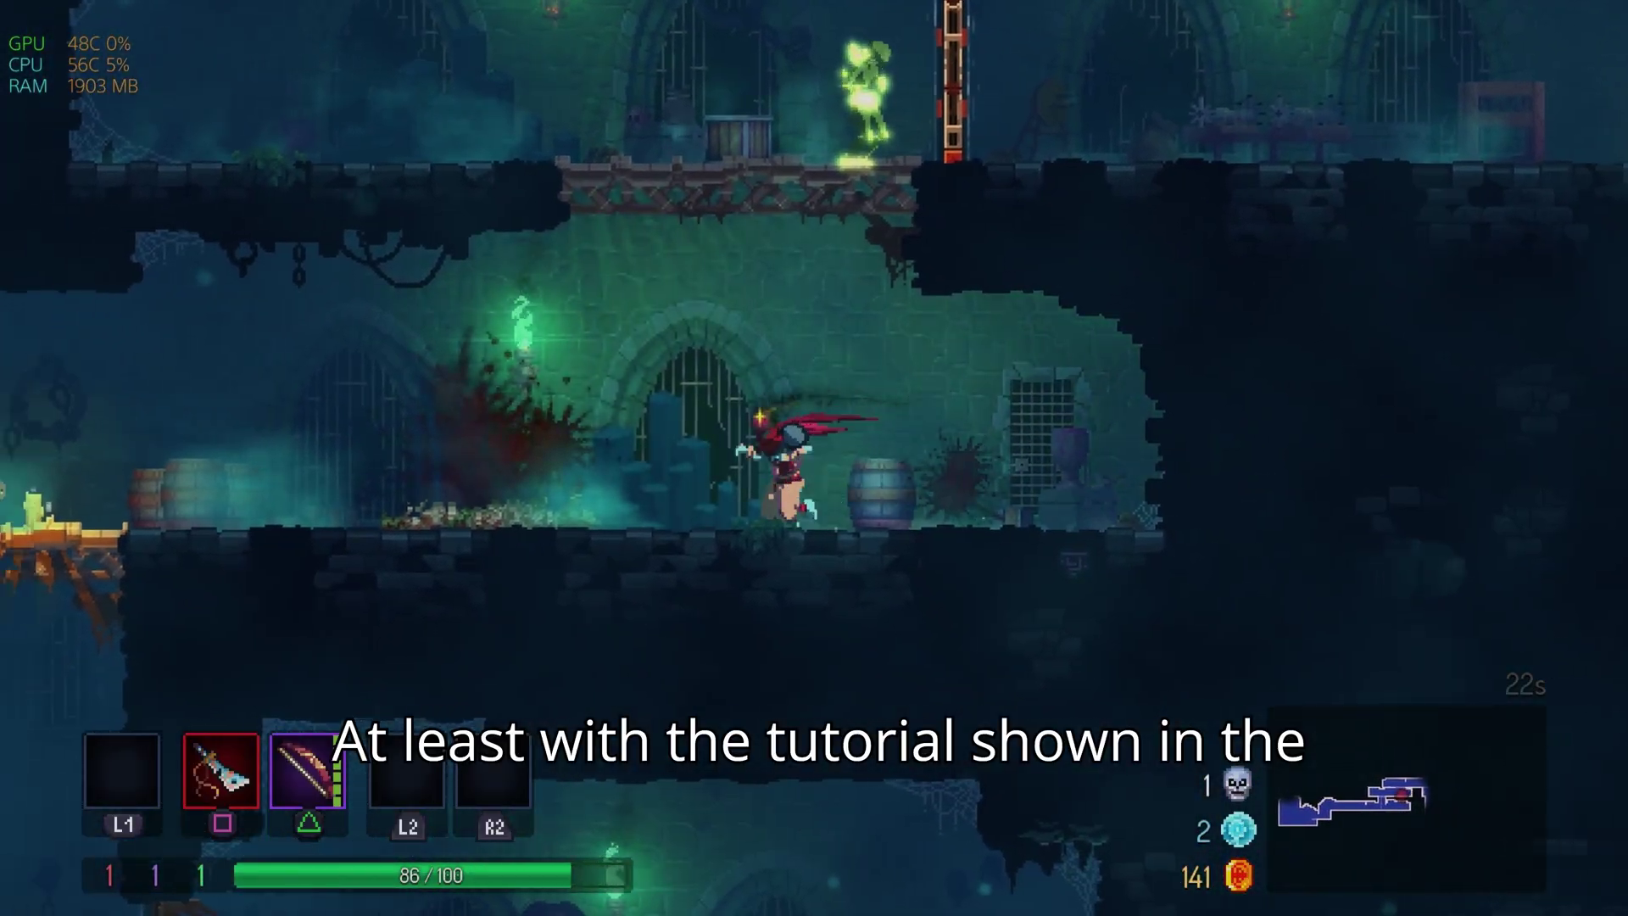
{"action": "key", "text": "space"}
{"action": "key", "text": "Left"}
{"action": "key", "text": "Right"}
{"action": "key", "text": "j"}
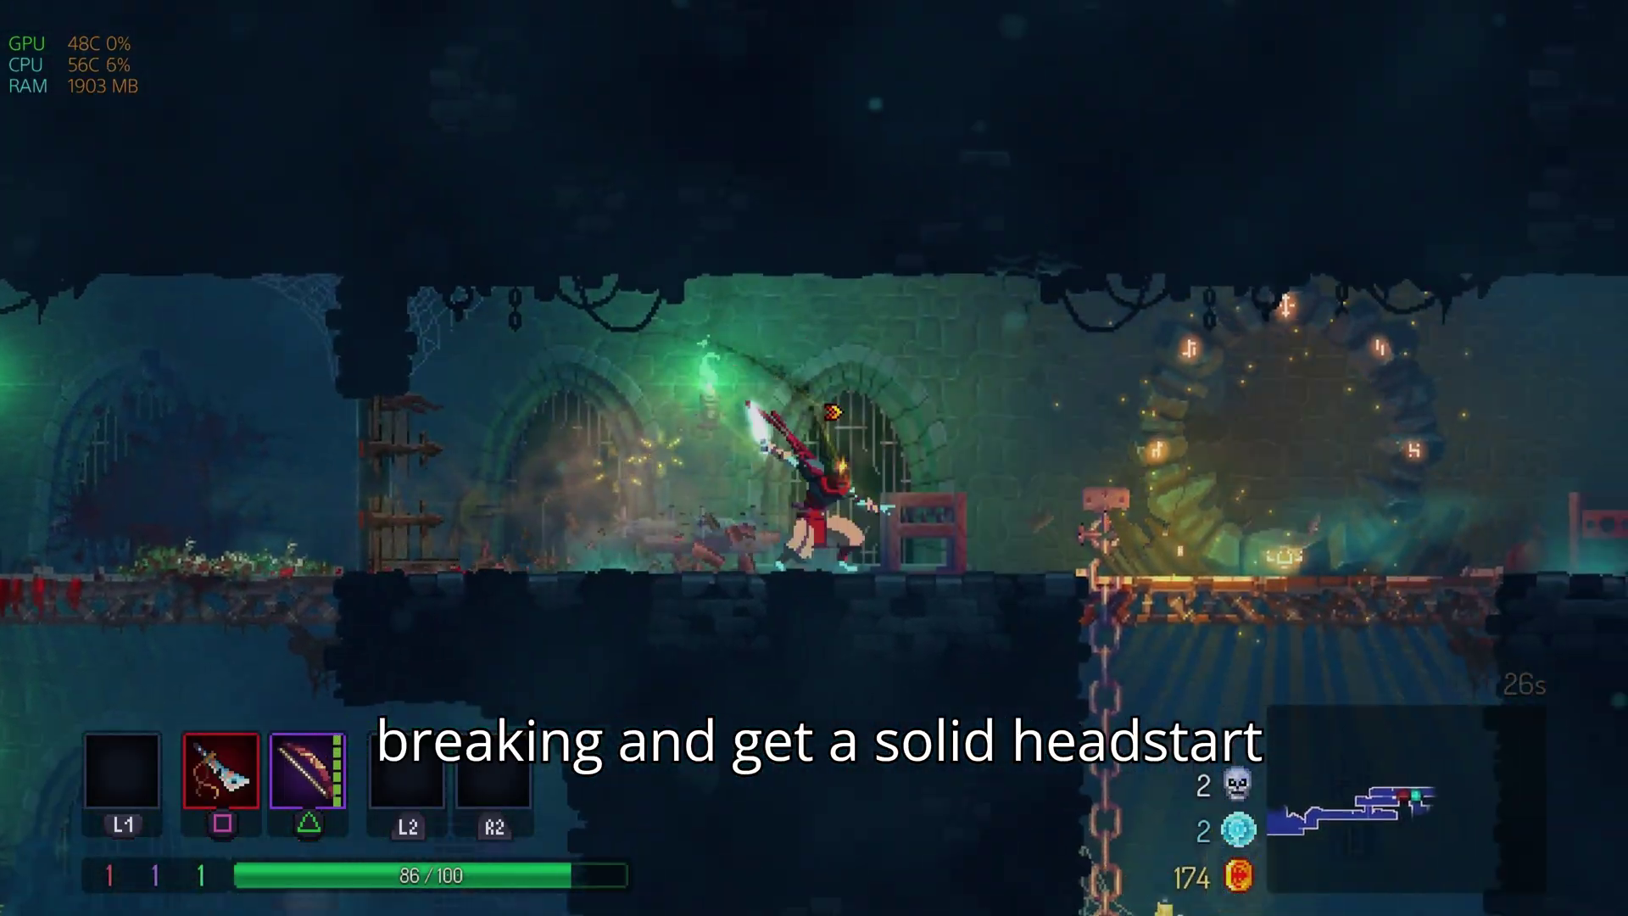
{"action": "key", "text": "Right"}
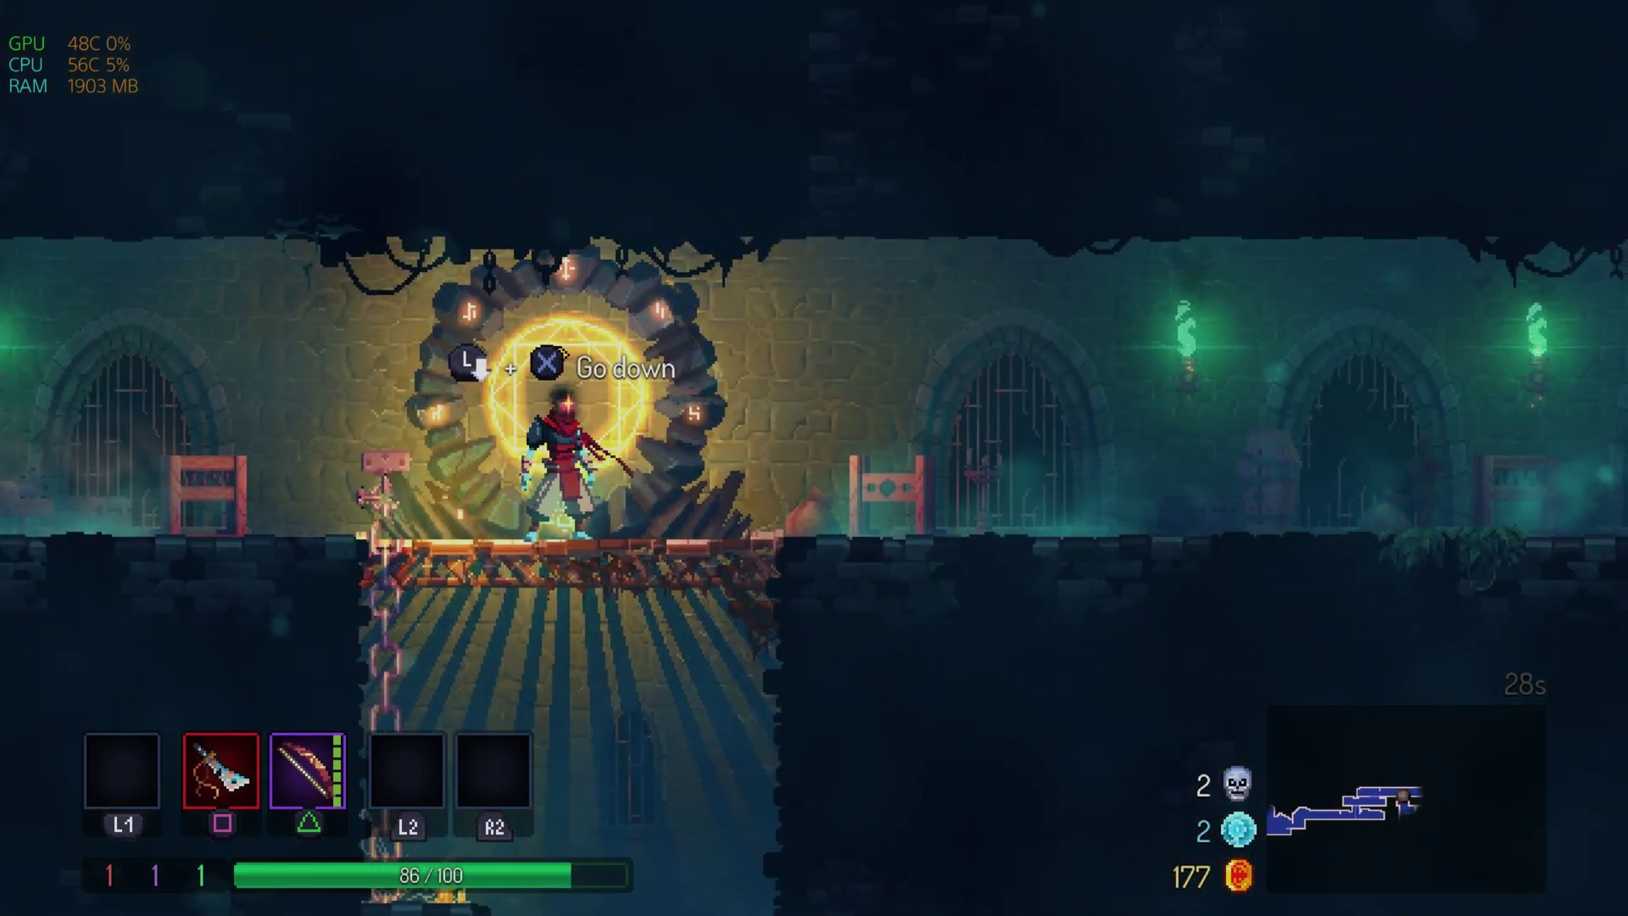
{"action": "key", "text": "super"}
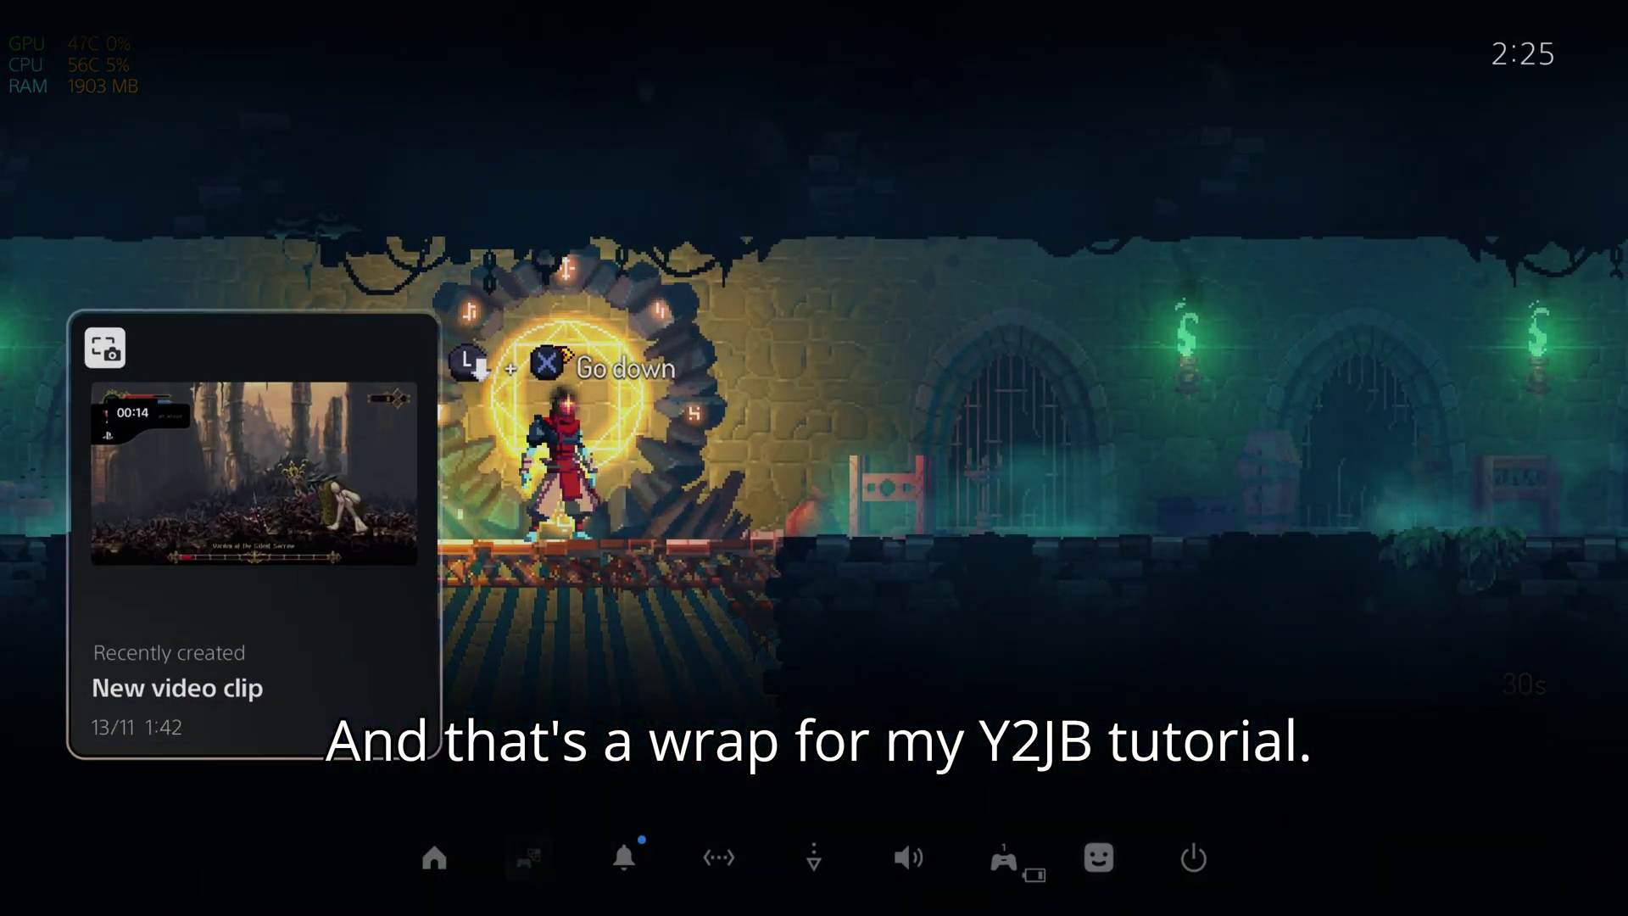